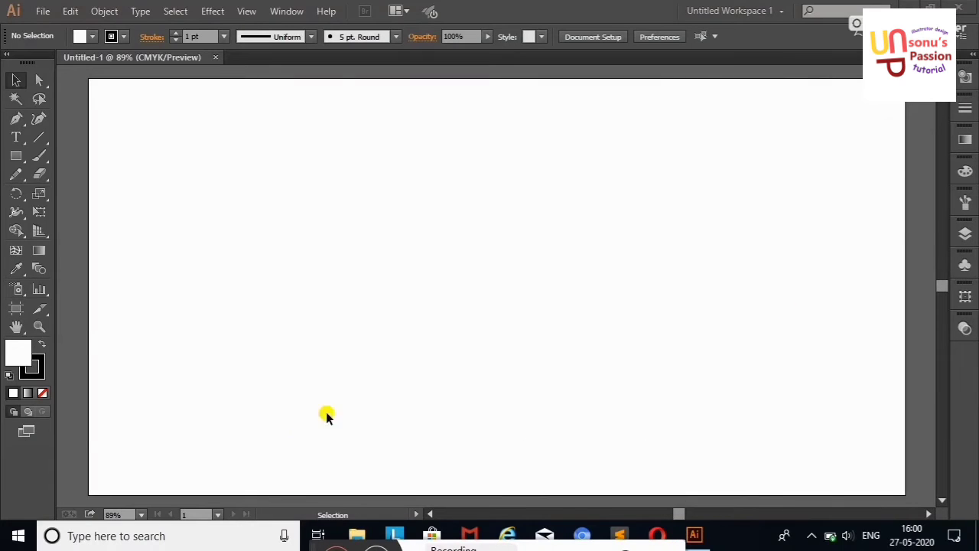
Step: Draw an artboard-sized background rectangle and lock Layer 1
key(m)
mouse_move(89, 79)
mouse_down()
mouse_move(505, 330)
mouse_move(905, 494)
mouse_up()
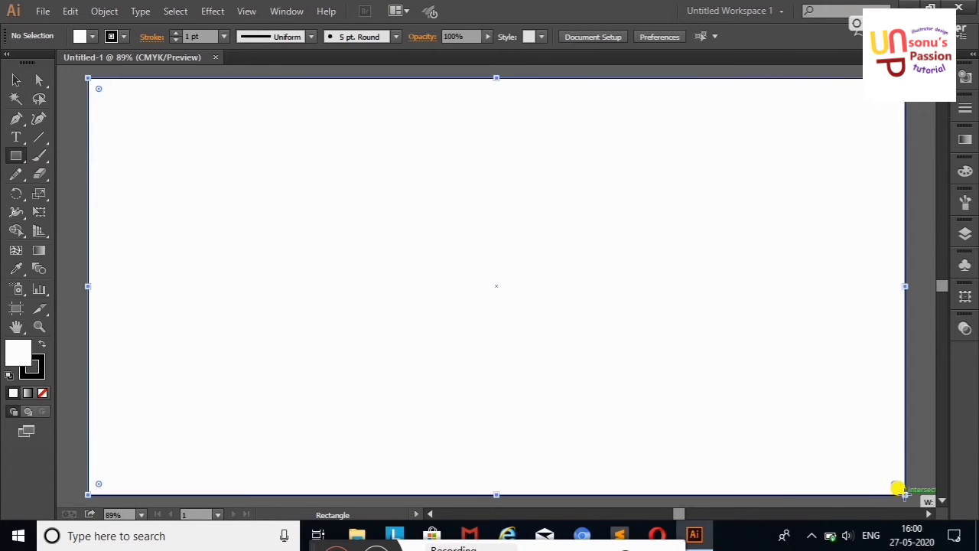
click(966, 233)
click(800, 243)
Step: Add a new empty Layer 2 above the locked background layer
click(903, 338)
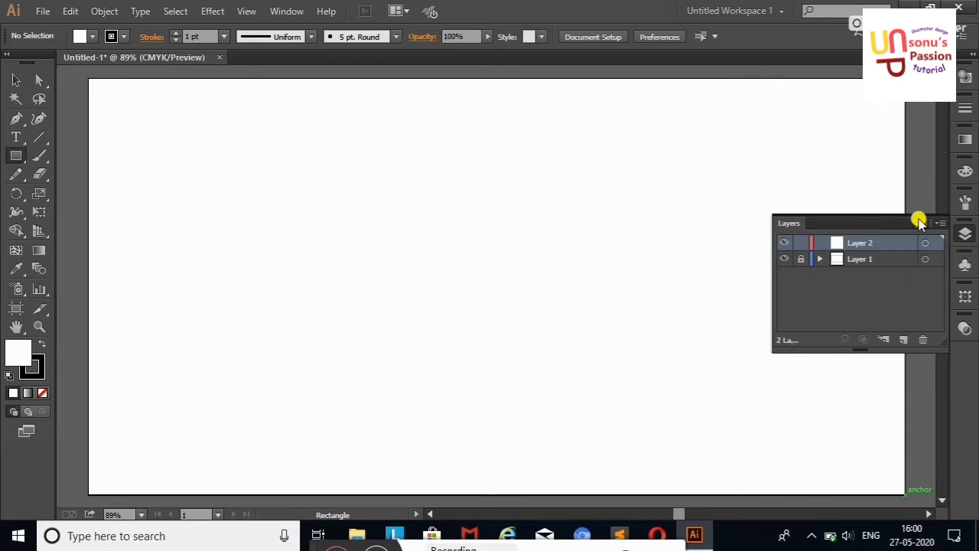
click(620, 167)
click(531, 293)
key(v)
click(593, 229)
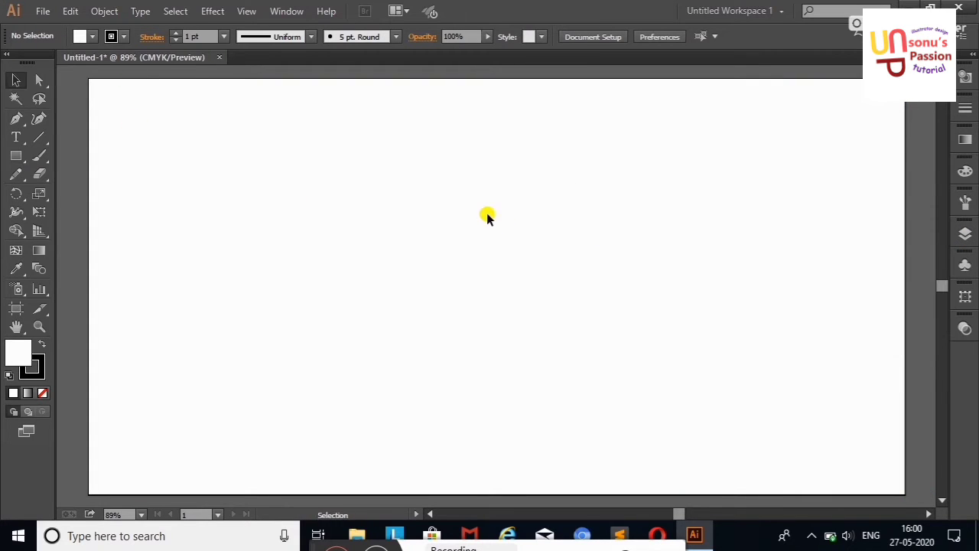
scroll(258, 144, down, 1)
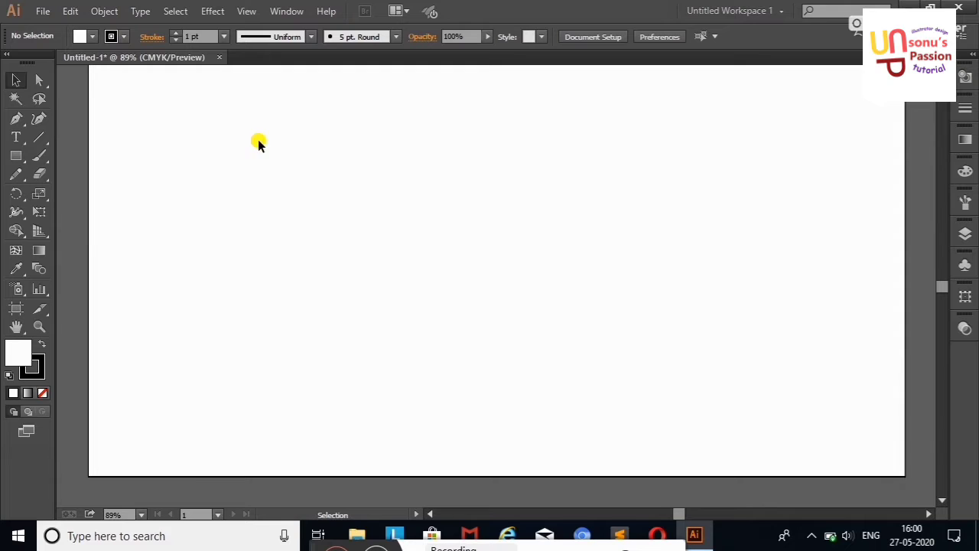
Step: Draw a square, round its corners fully, and stretch it into a tall helmet
click(25, 153)
drag(418, 136, 540, 260)
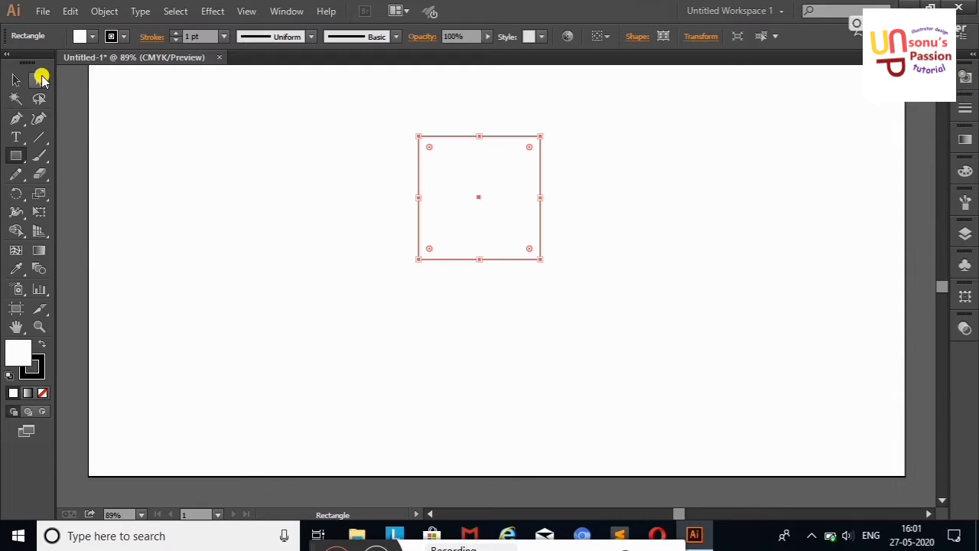
click(40, 80)
mouse_move(429, 147)
mouse_down()
mouse_move(451, 166)
mouse_move(473, 217)
mouse_move(489, 141)
mouse_up()
click(17, 79)
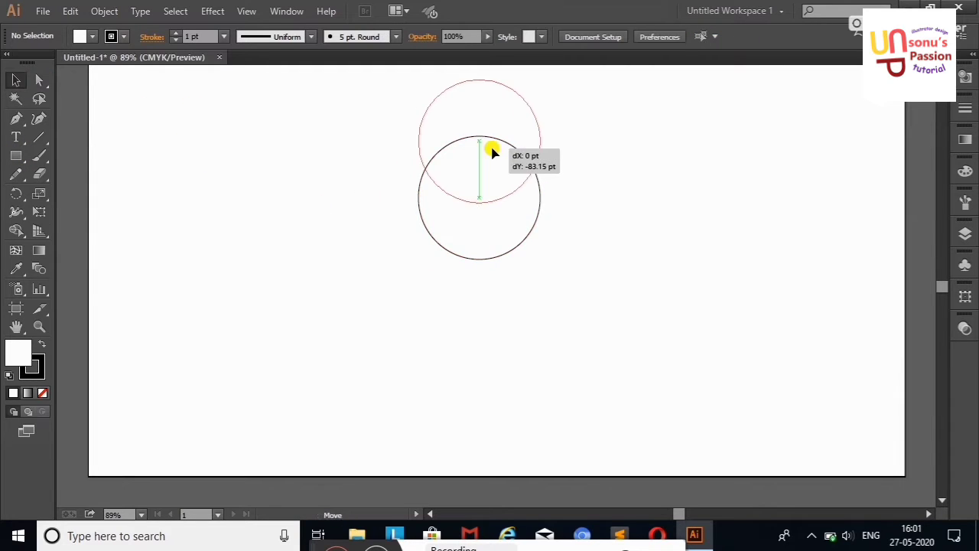
click(467, 156)
drag(479, 202, 479, 220)
click(652, 212)
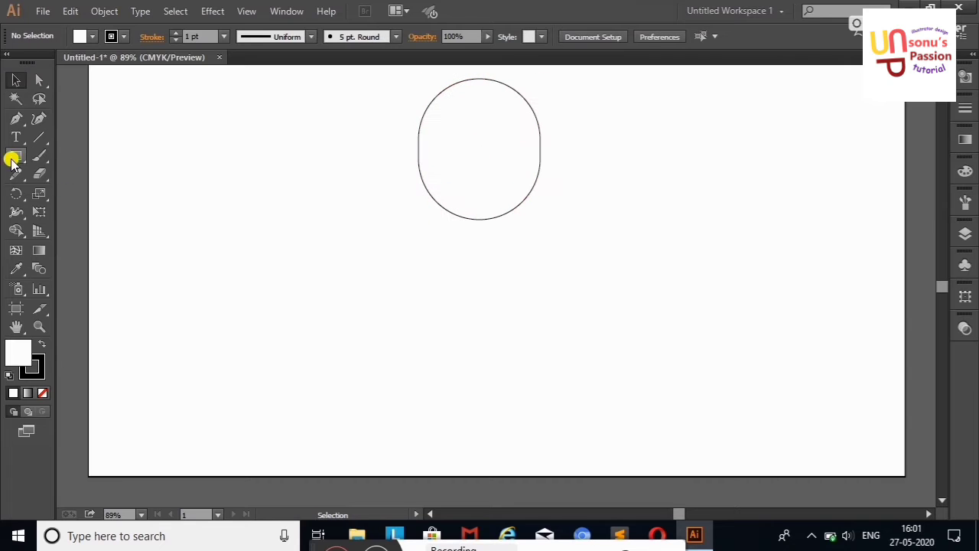
Step: Draw a large body rectangle under the helmet and put the helmet in front
click(16, 156)
drag(385, 207, 584, 457)
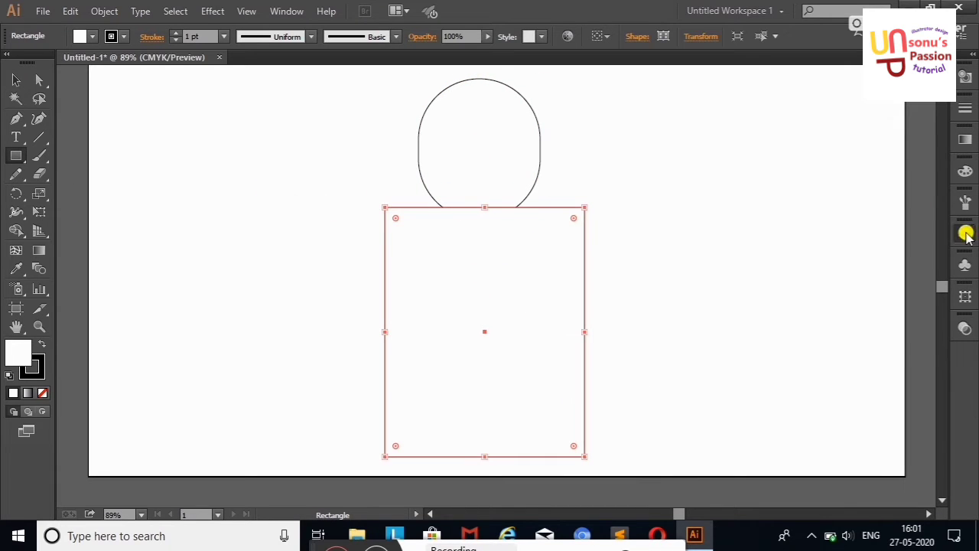
click(965, 233)
drag(839, 289, 879, 260)
click(965, 233)
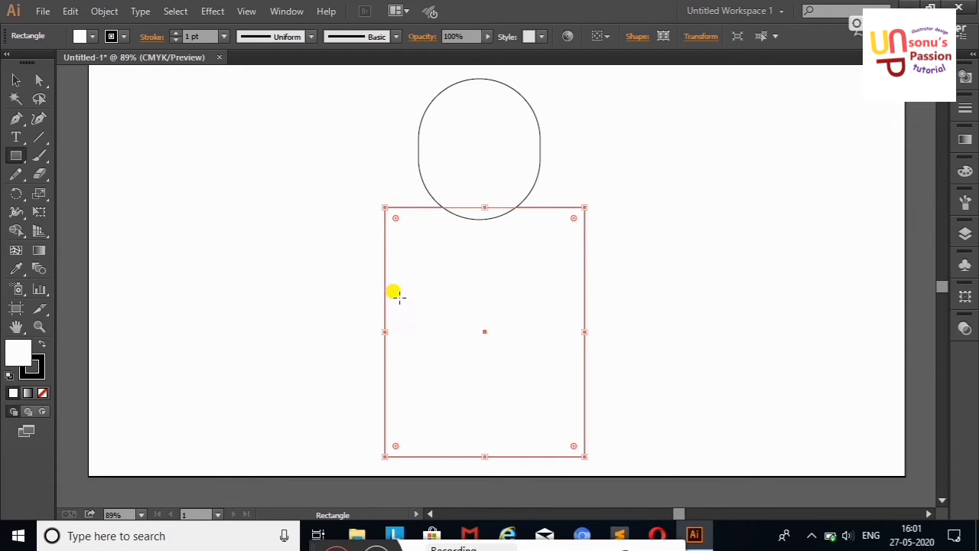
Step: Taper the body's bottom into a trapezoid and move helmet and body down together
click(38, 213)
drag(386, 456, 414, 456)
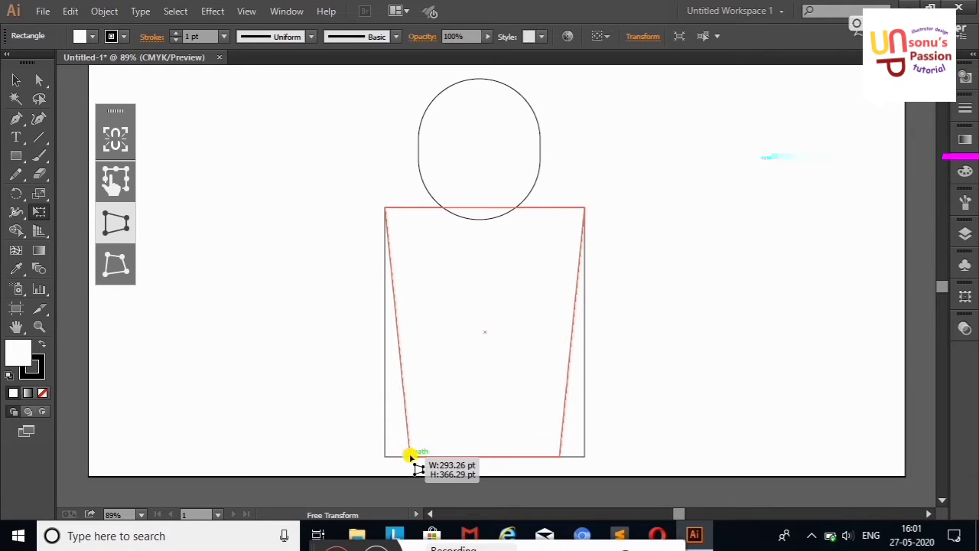
key(v)
click(324, 301)
drag(481, 327, 481, 422)
click(339, 115)
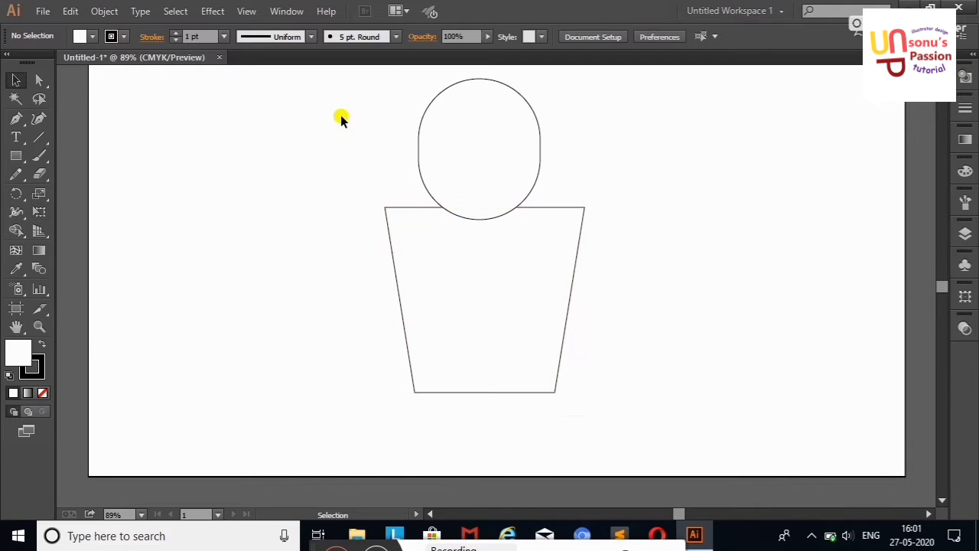
drag(338, 116, 459, 229)
drag(497, 288, 497, 371)
Step: Widen the helmet and centre it horizontally over the body with Align
drag(488, 219, 498, 218)
click(634, 230)
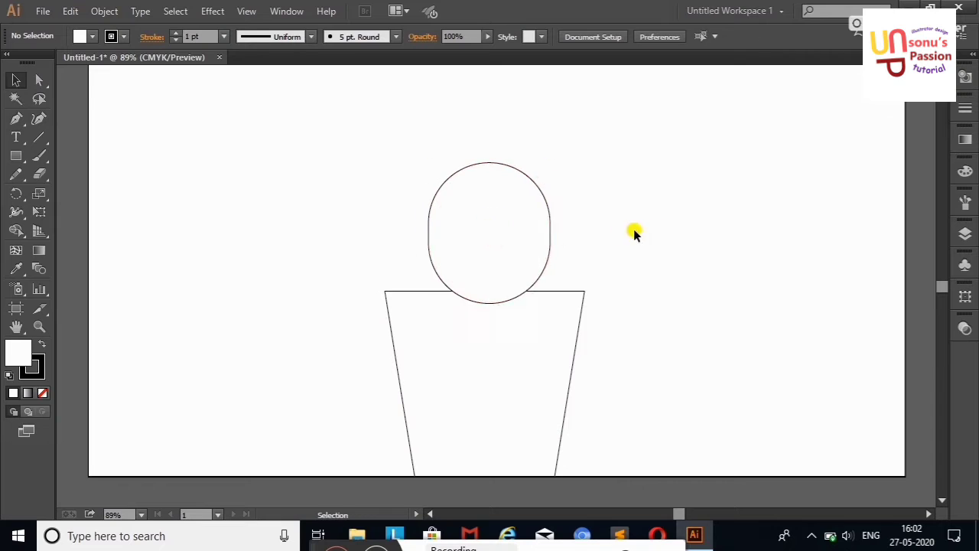
key(ctrl+a)
click(595, 36)
click(469, 76)
click(724, 198)
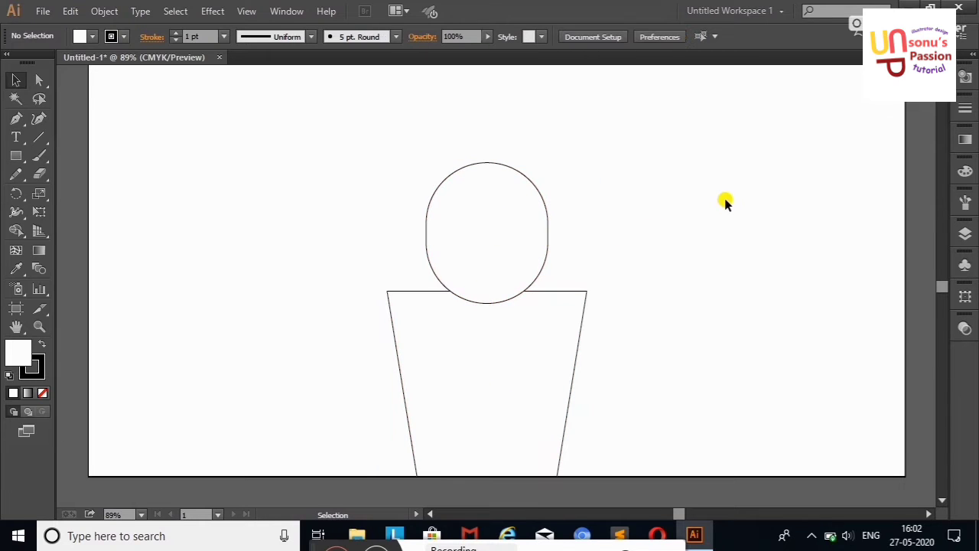
click(543, 228)
drag(548, 233, 681, 243)
shift+click(535, 357)
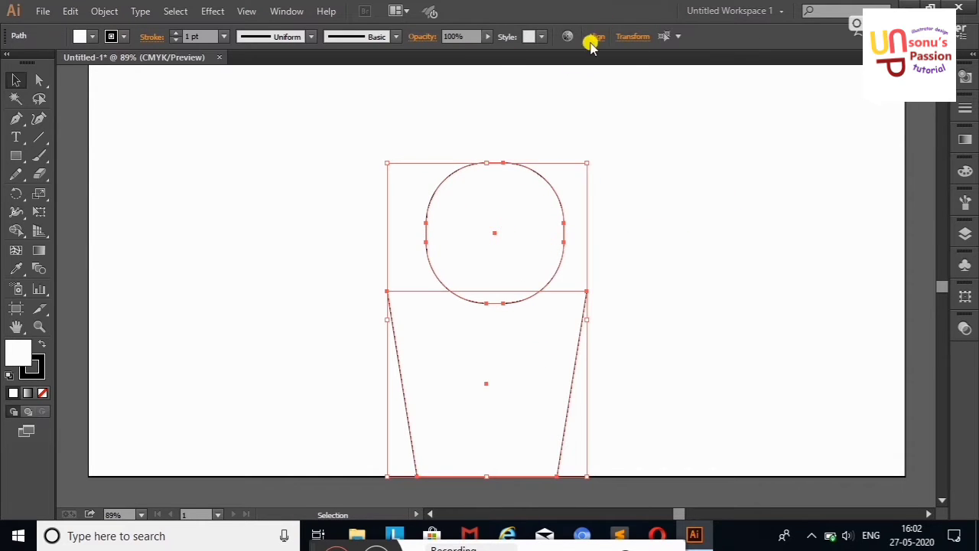
click(590, 37)
click(465, 76)
click(577, 265)
Step: Stretch the helmet's top upward, discarding a stray duplicate shape
click(501, 222)
drag(490, 162, 490, 151)
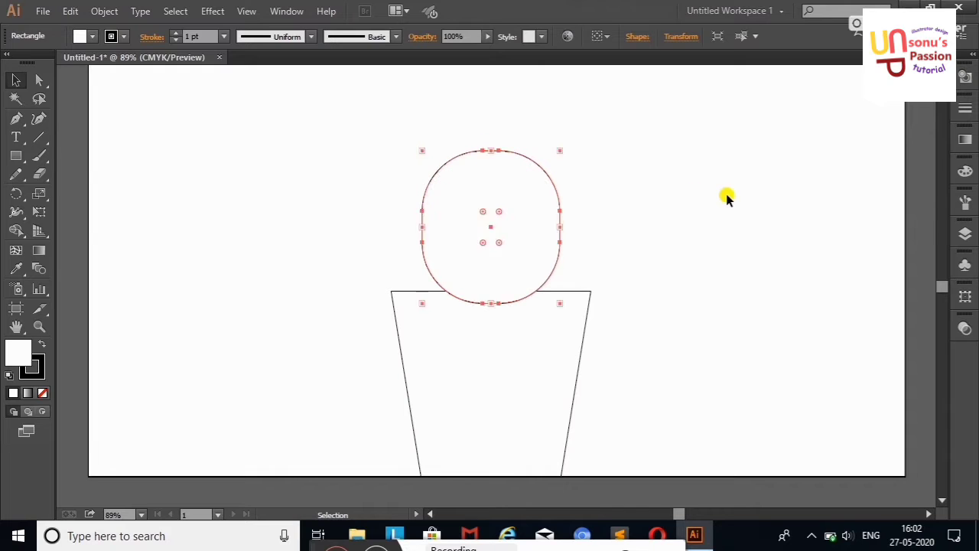
click(725, 197)
click(16, 156)
click(502, 213)
key(Escape)
click(16, 79)
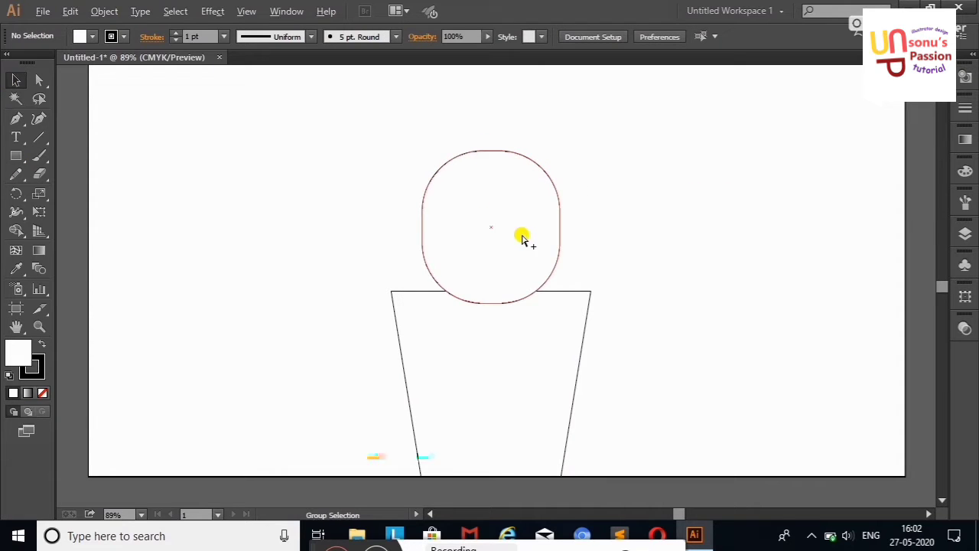
mouse_move(525, 234)
mouse_down()
mouse_move(372, 269)
mouse_move(336, 312)
mouse_up()
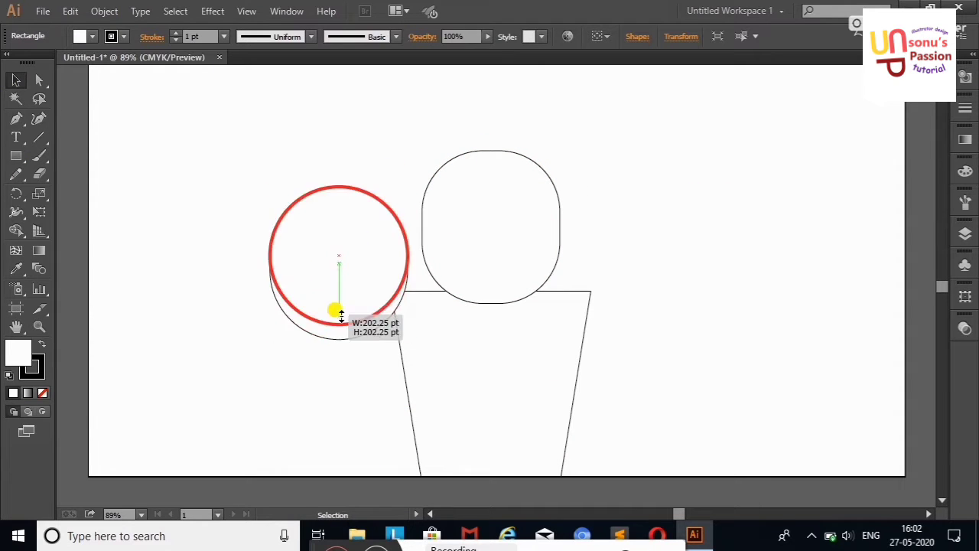
key(Delete)
Step: Draw a circle with the Ellipse tool and place it inside the helmet as the visor
drag(16, 155, 103, 192)
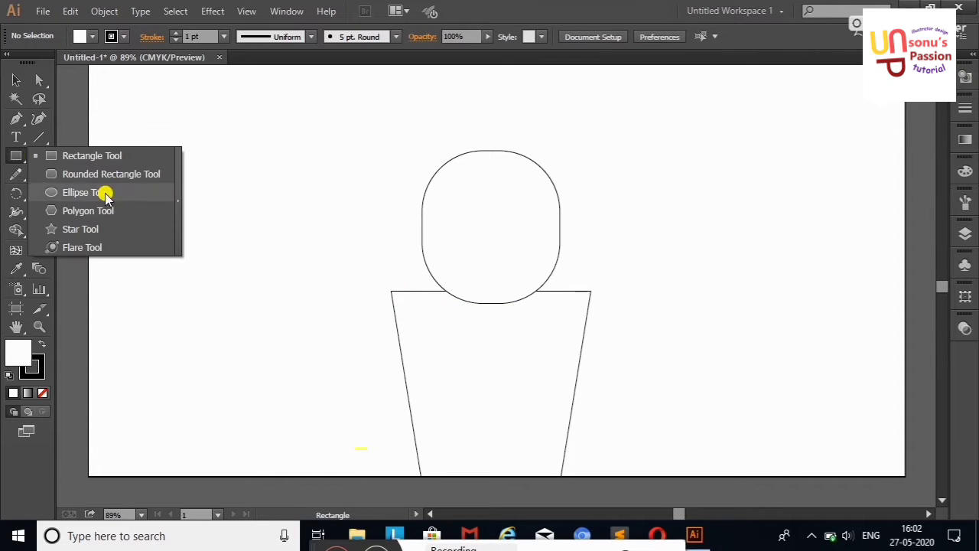
drag(221, 193, 322, 293)
click(16, 80)
mouse_move(257, 236)
mouse_down()
mouse_move(476, 229)
mouse_move(496, 212)
mouse_up()
click(663, 226)
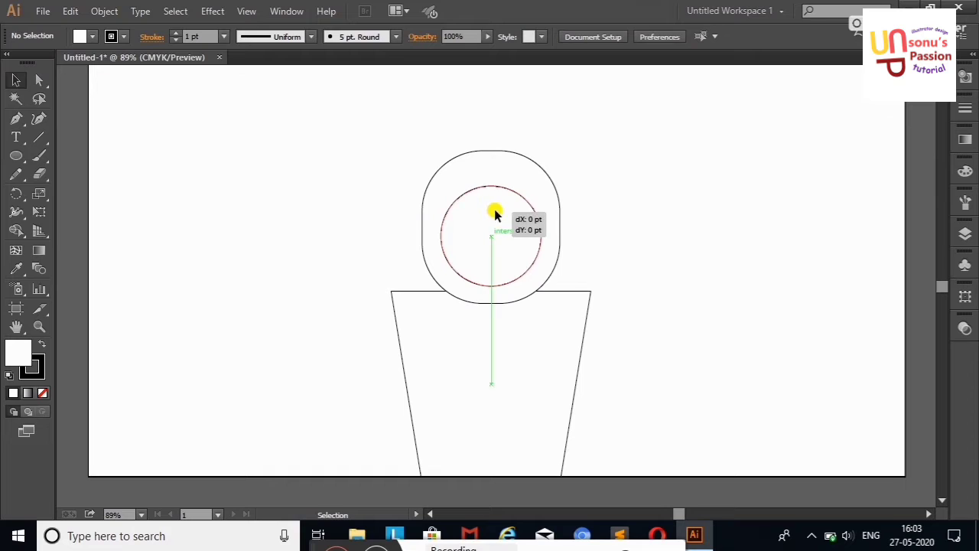
click(633, 208)
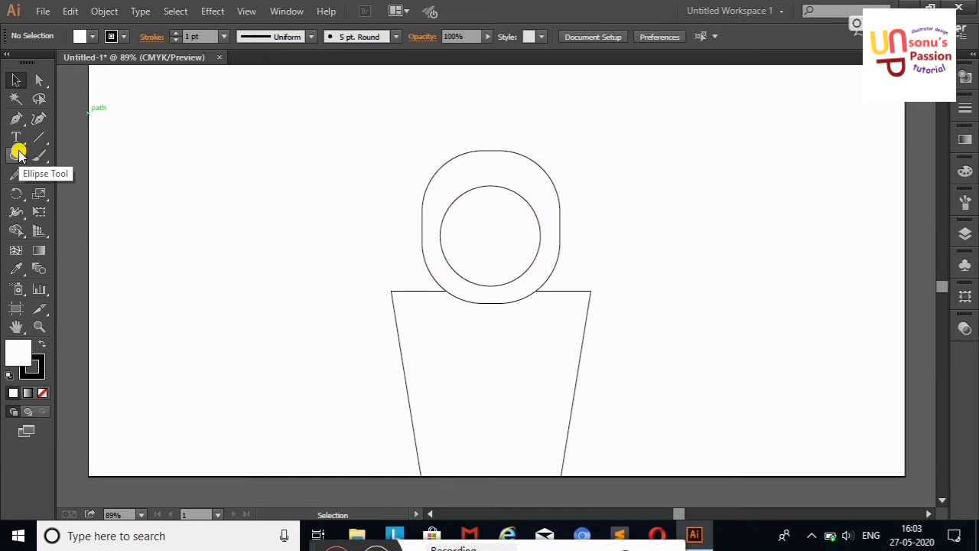
Step: Add a small tall rounded knob on the helmet's right side
drag(19, 153, 77, 155)
drag(319, 179, 337, 217)
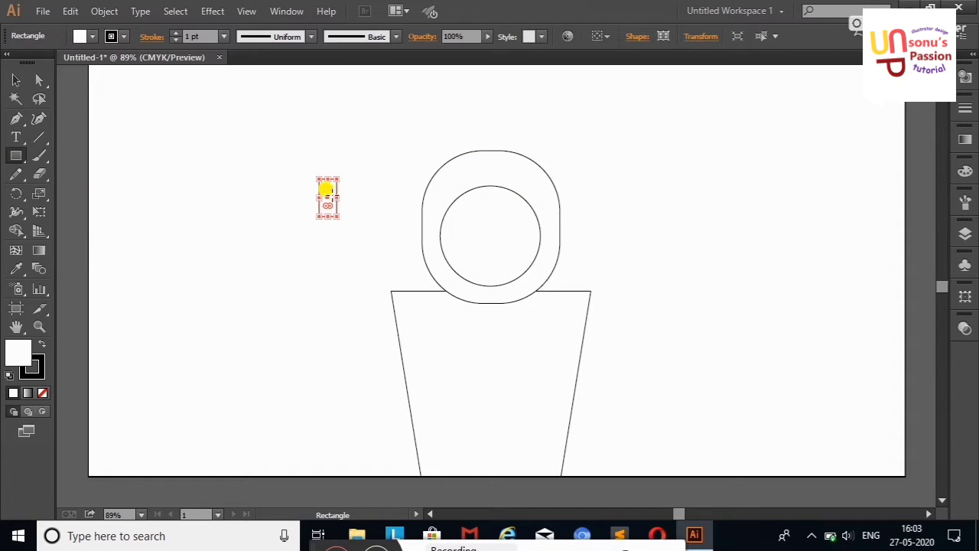
key(Return)
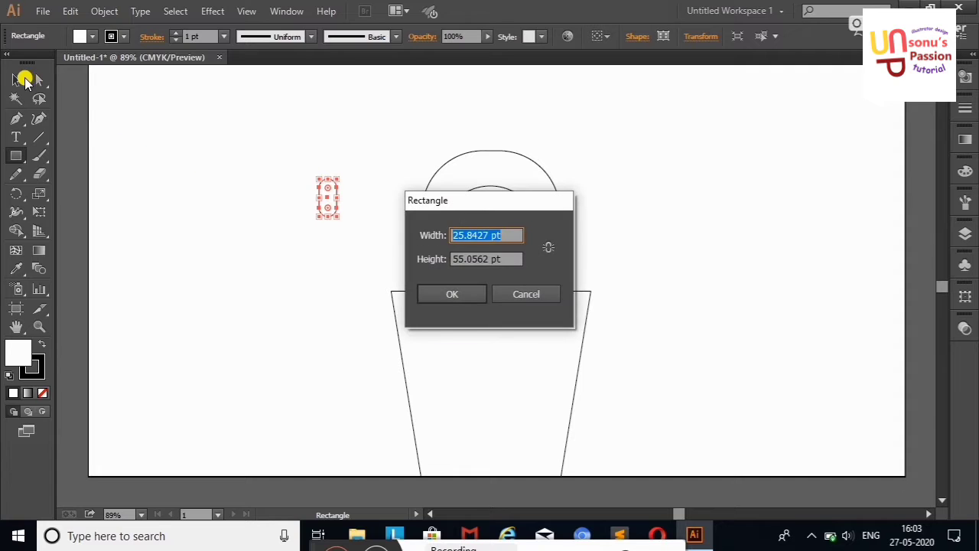
key(Escape)
key(v)
drag(328, 197, 560, 207)
click(594, 154)
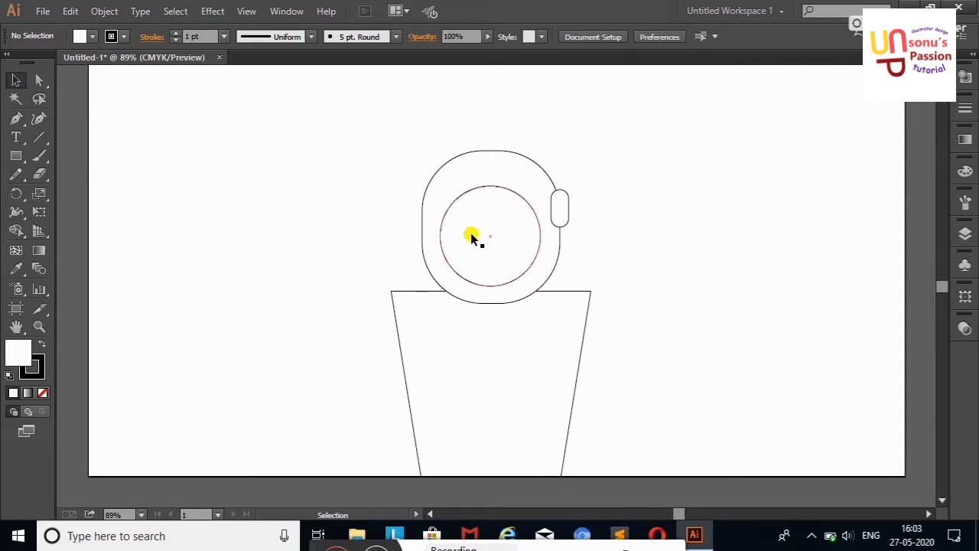
Step: Copy the visor circle, enlarge it slightly, and centre it around the visor as an outer ring
drag(475, 237, 184, 165)
drag(251, 114, 241, 122)
drag(200, 164, 497, 230)
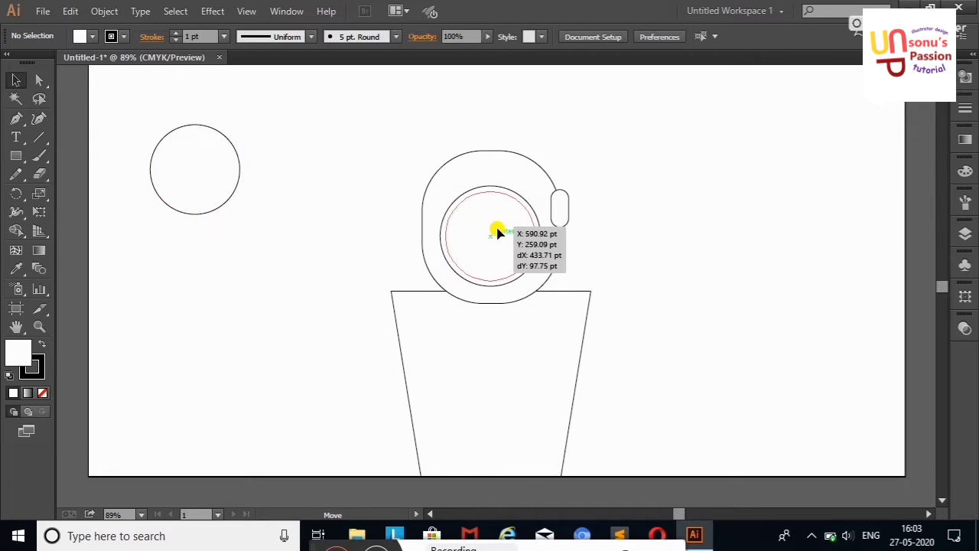
click(656, 213)
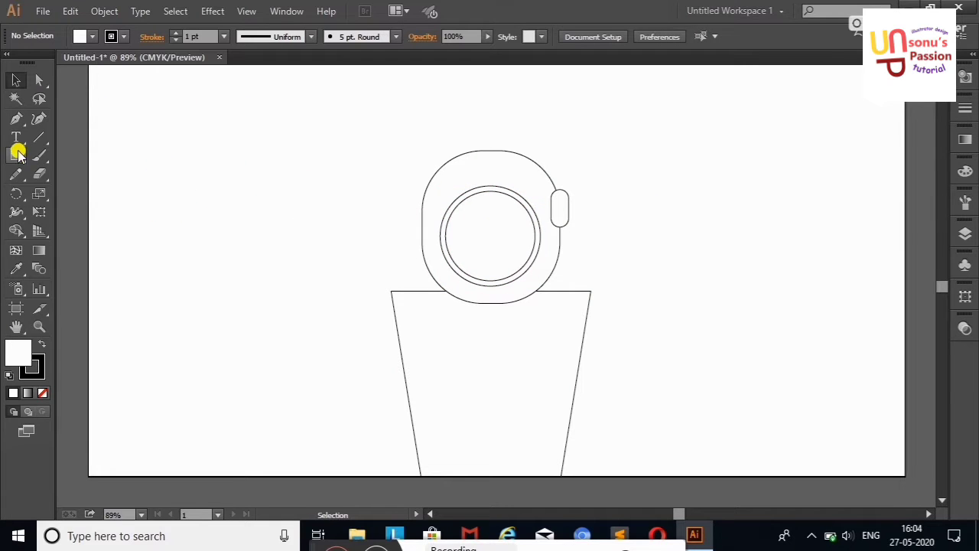
click(17, 155)
Step: Draw a small neck rectangle under the helmet and curve its bottom edge downward
drag(168, 237, 498, 303)
key(v)
click(67, 115)
click(39, 117)
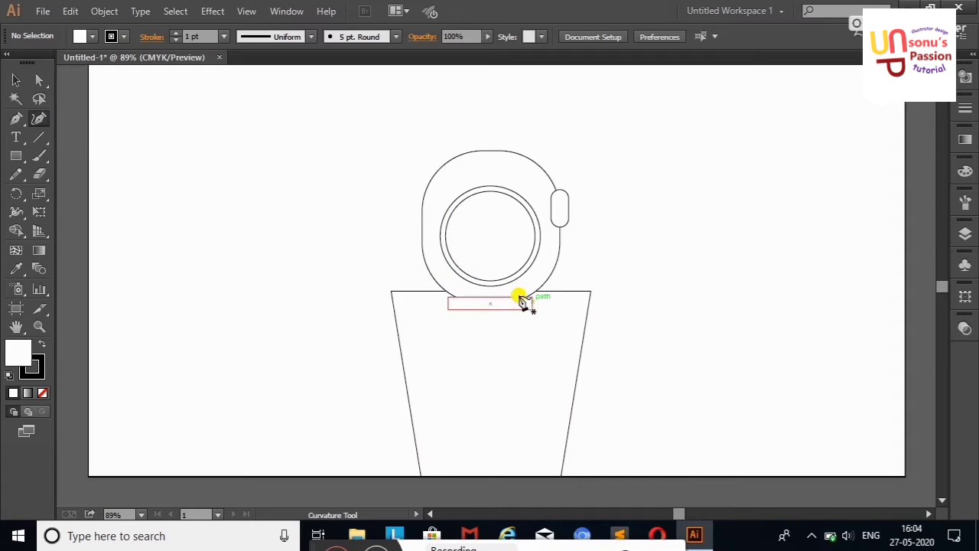
key(v)
click(490, 303)
click(39, 118)
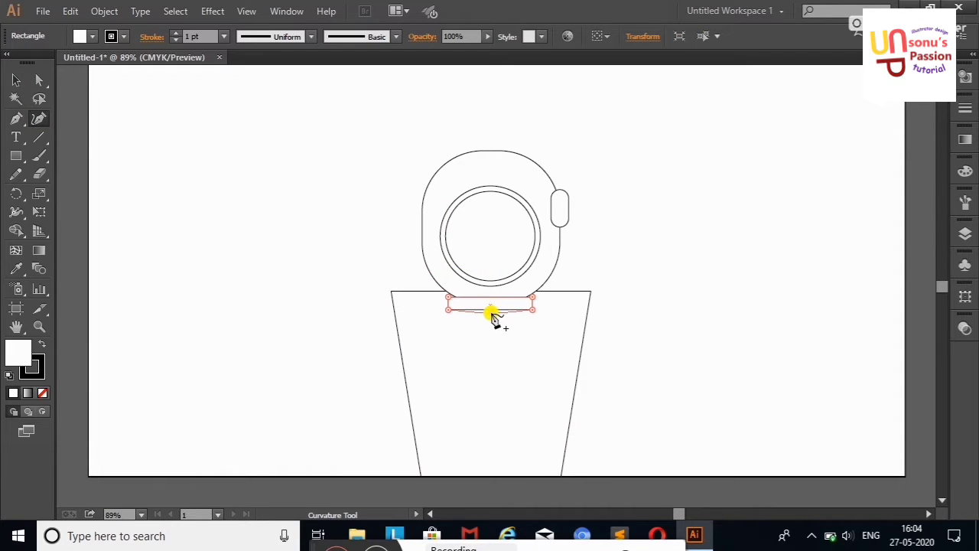
drag(493, 310, 493, 314)
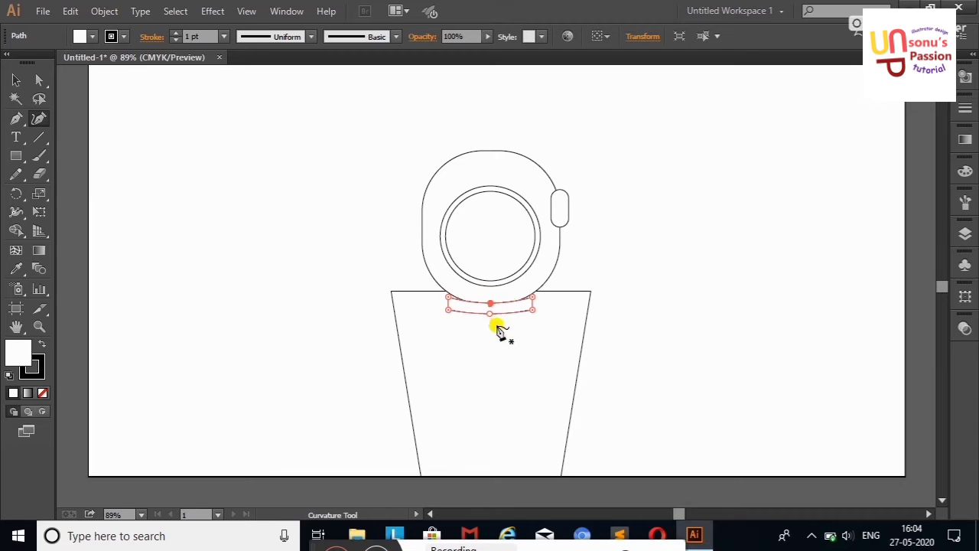
Step: Undo an over-rounded capsule attempt and widen the curved neck piece
key(v)
click(173, 186)
click(481, 306)
click(39, 80)
drag(526, 303, 518, 304)
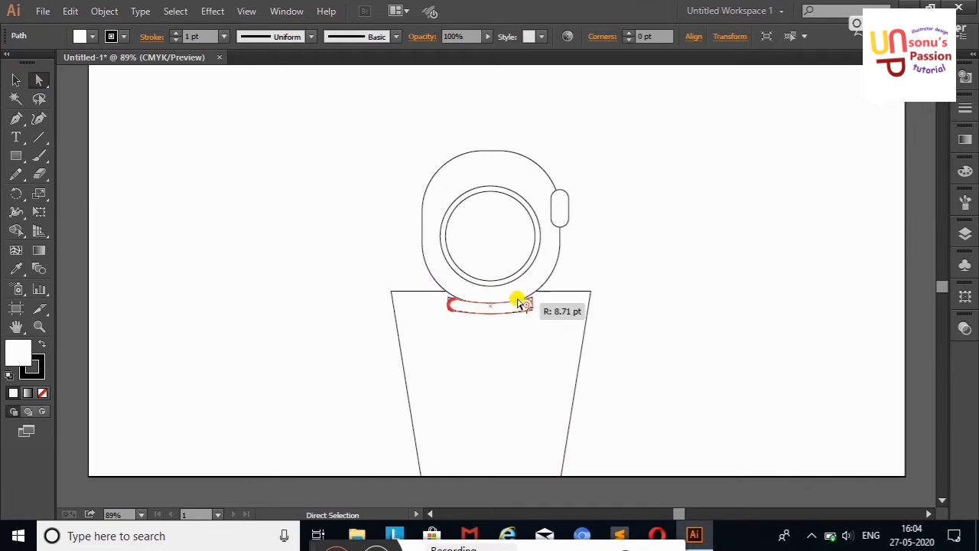
click(16, 80)
click(165, 130)
key(ctrl+z)
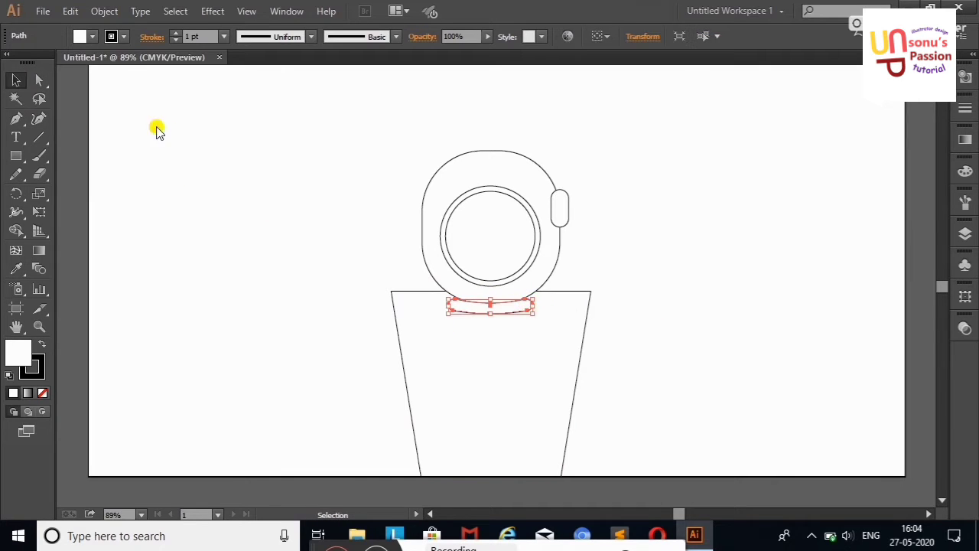
key(ctrl+z)
click(157, 130)
click(490, 306)
drag(533, 305, 542, 305)
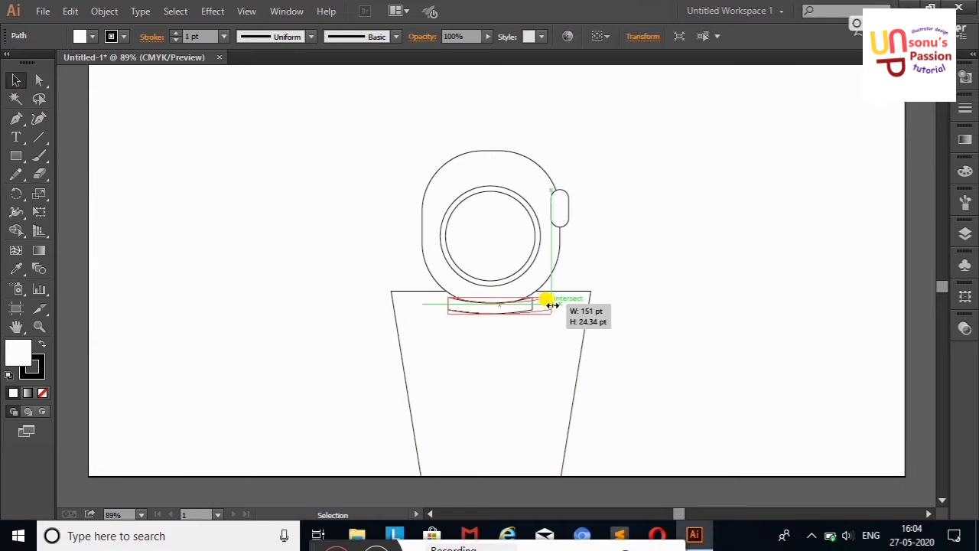
Step: Duplicate the neck piece just below it and stretch the copy wider and lower
click(521, 310)
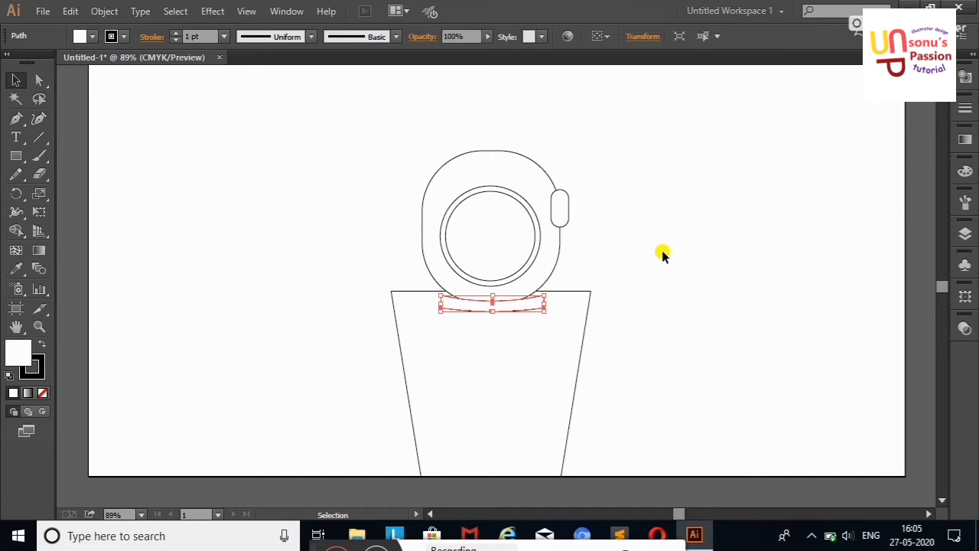
mouse_move(508, 305)
mouse_down()
mouse_move(513, 324)
mouse_move(564, 312)
mouse_up()
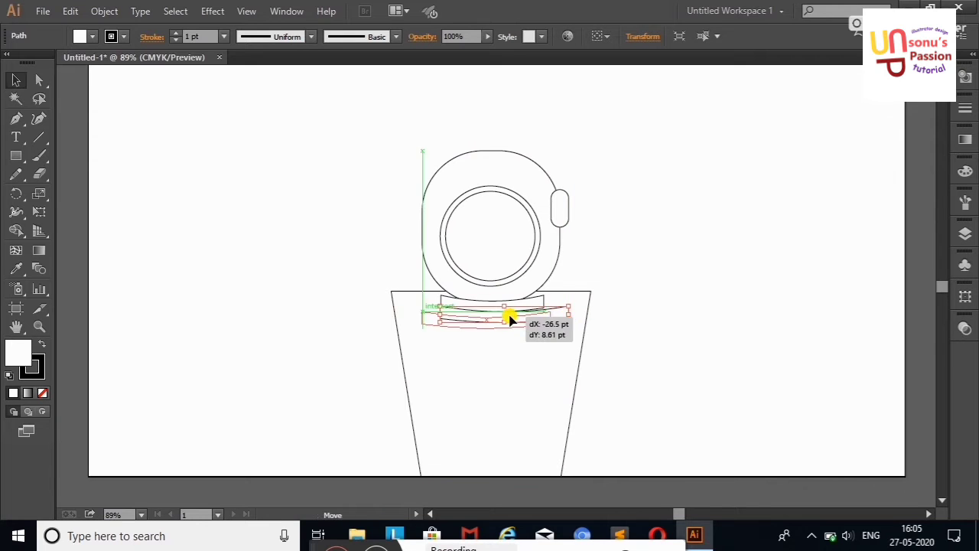
drag(490, 313, 491, 319)
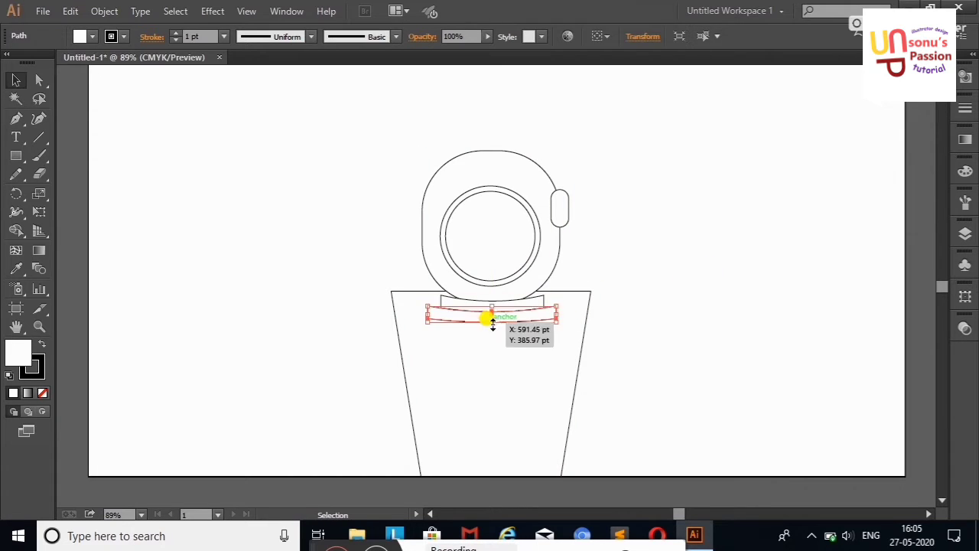
click(674, 309)
click(498, 313)
click(574, 310)
click(520, 307)
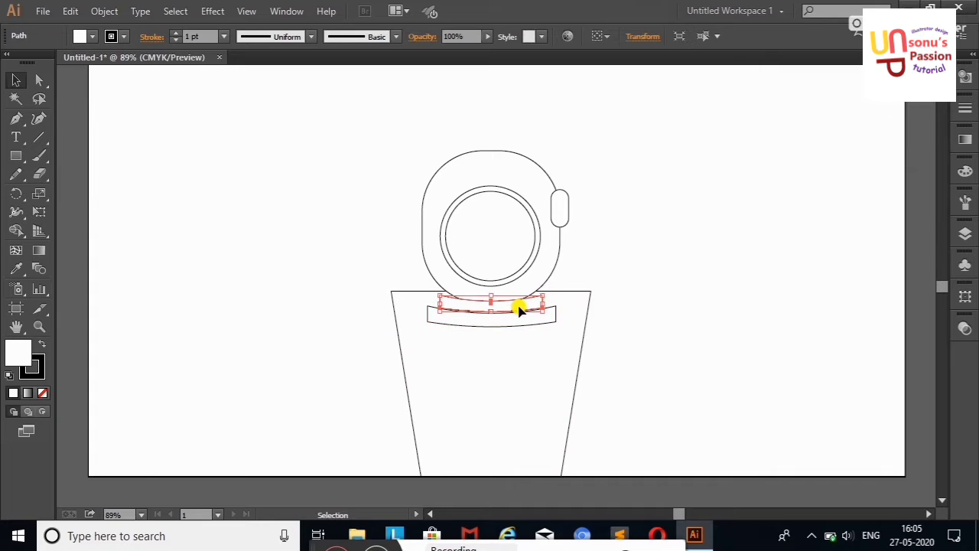
Step: Round the corners of the collar bands with the Direct Selection live corners
click(529, 300)
shift+click(507, 321)
click(39, 79)
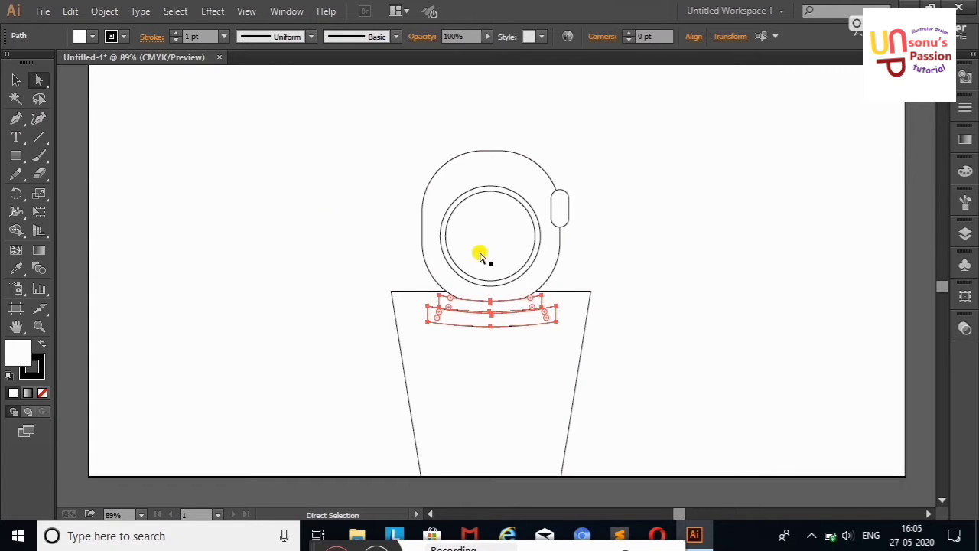
click(16, 80)
click(127, 133)
click(485, 317)
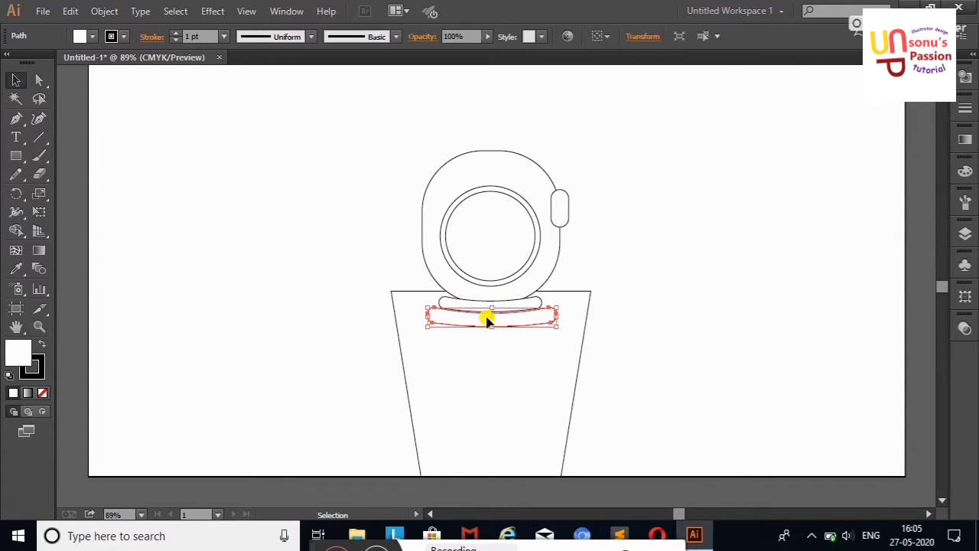
click(735, 300)
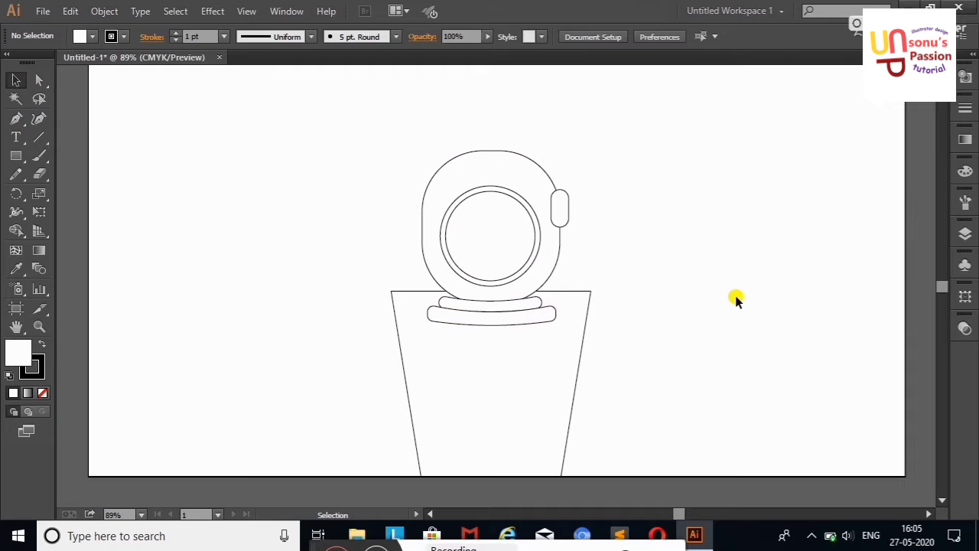
Step: Draw a small antenna base block on the helmet's top right and a thin stem above it
click(16, 155)
drag(528, 145, 548, 186)
key(v)
click(525, 164)
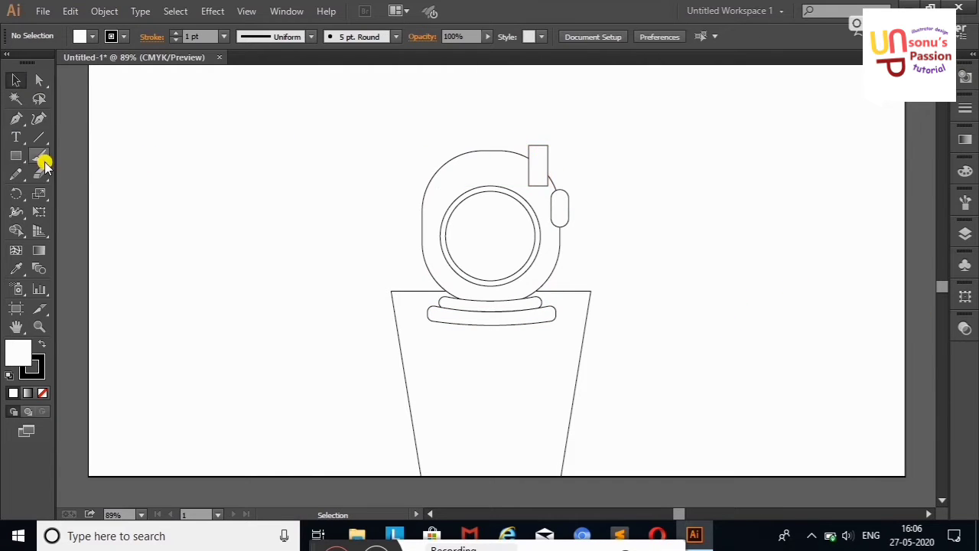
click(16, 156)
drag(533, 92, 541, 150)
Step: Add a round ball tip atop the stem and select all three antenna parts in Layers
drag(16, 155, 69, 193)
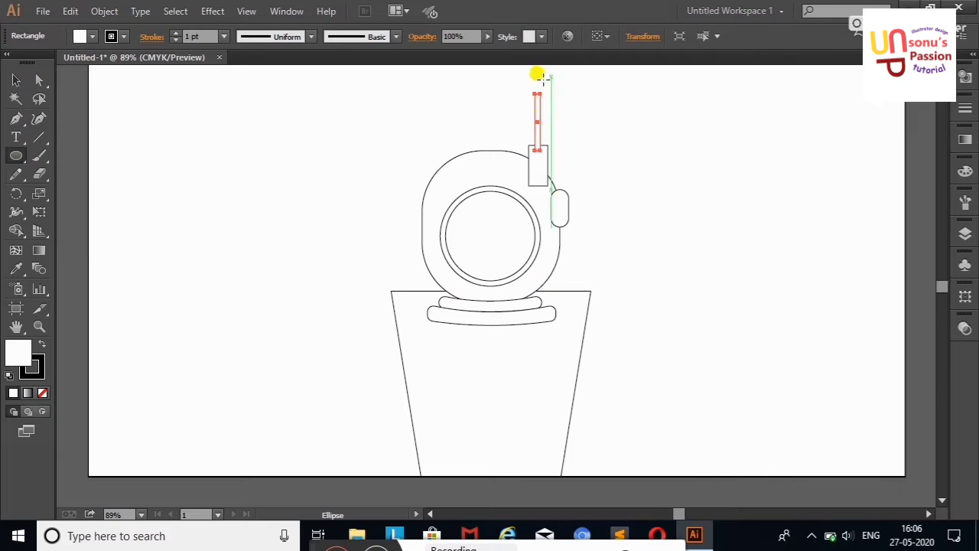
drag(518, 71, 553, 105)
click(16, 80)
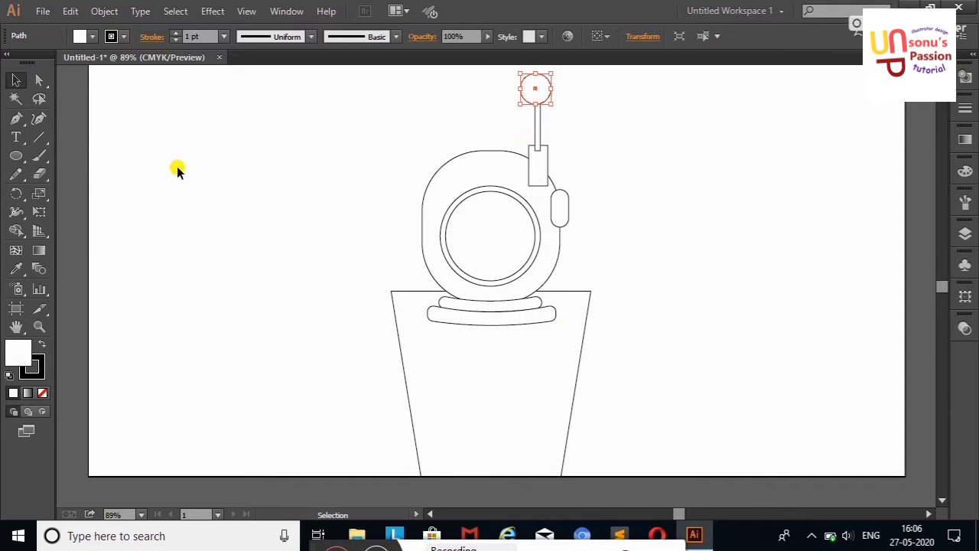
shift+click(539, 125)
shift+click(538, 168)
click(965, 238)
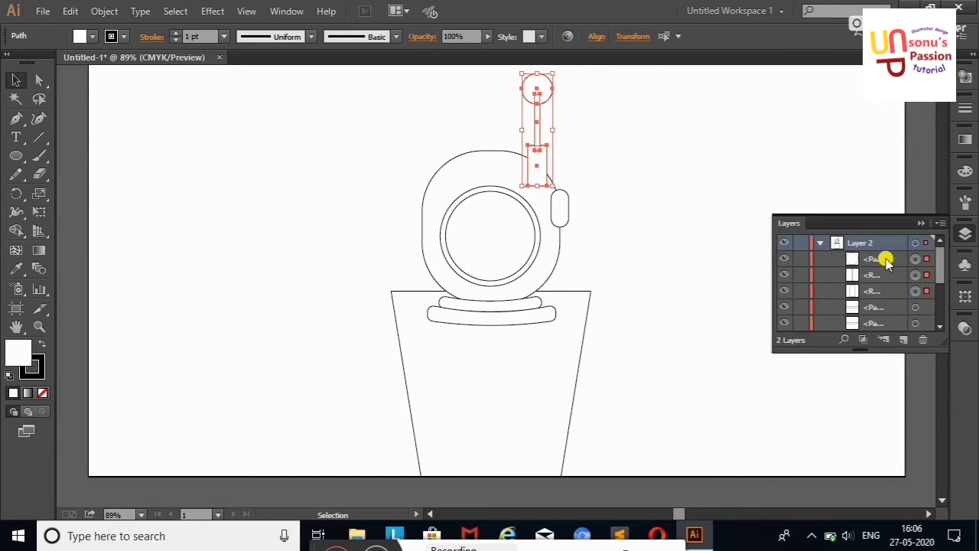
mouse_move(865, 286)
mouse_down()
mouse_move(880, 329)
mouse_move(897, 257)
mouse_up()
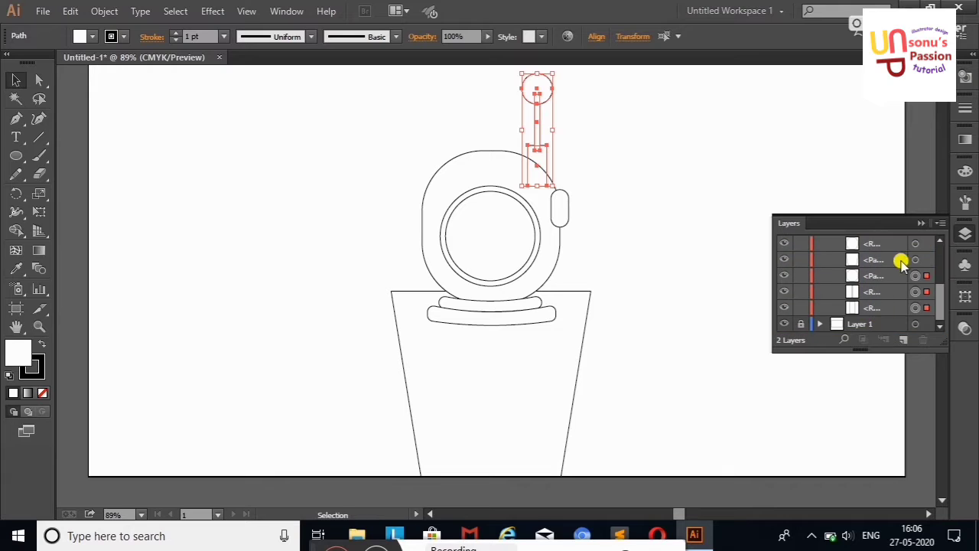
click(750, 211)
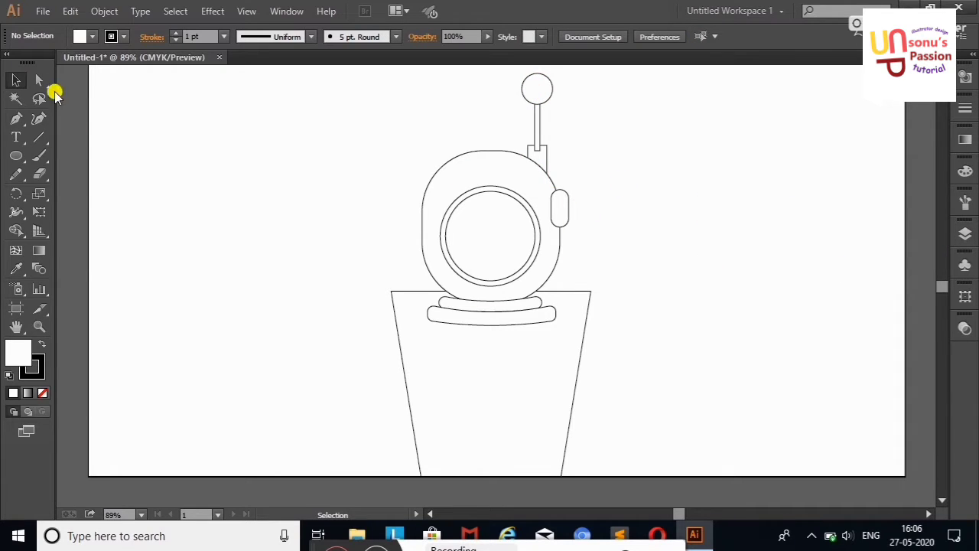
Step: Draw a narrow upright rectangle strip on top of the helmet, ready to bend with curves
drag(16, 155, 61, 156)
mouse_move(462, 151)
mouse_down()
mouse_move(475, 194)
mouse_move(514, 175)
mouse_move(509, 160)
mouse_move(467, 173)
mouse_up()
key(v)
key(ctrl+z)
click(39, 117)
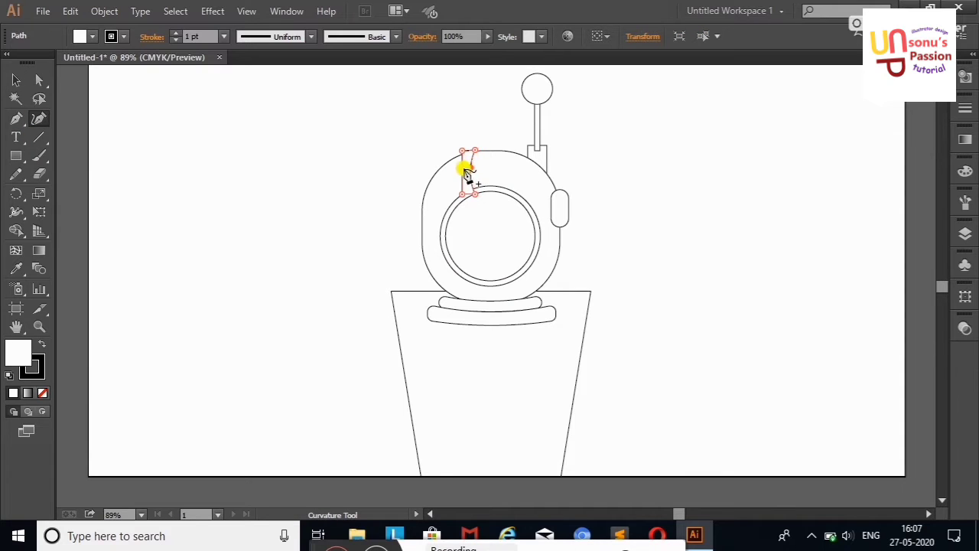
Step: Trim the curved strip to the helmet with Shape Builder and restack it in Layers
key(v)
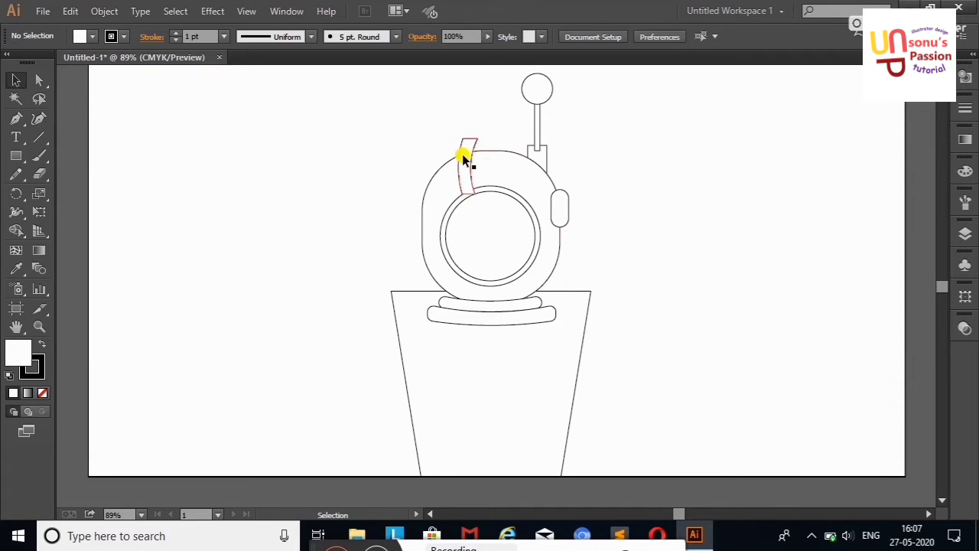
click(448, 179)
shift+click(467, 159)
click(17, 230)
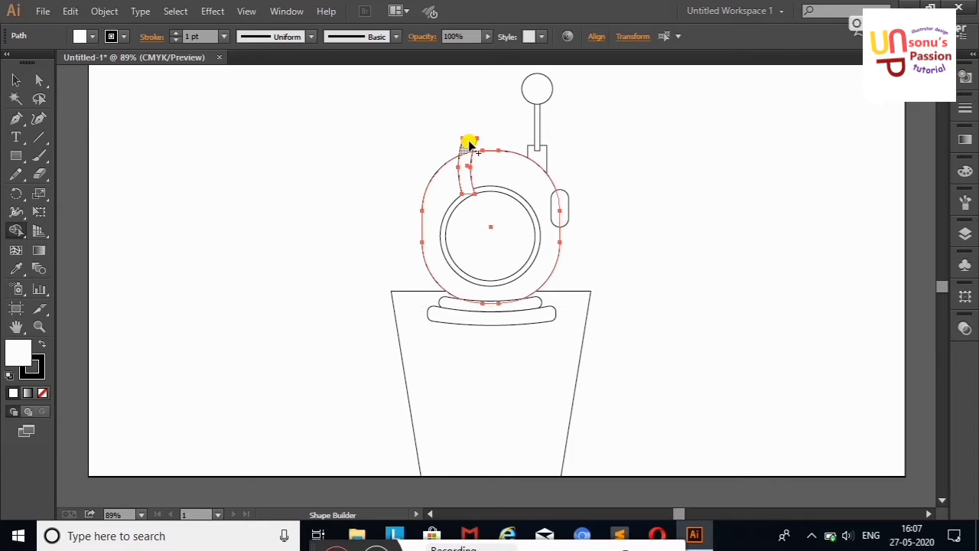
alt+click(469, 142)
key(v)
click(465, 170)
click(965, 233)
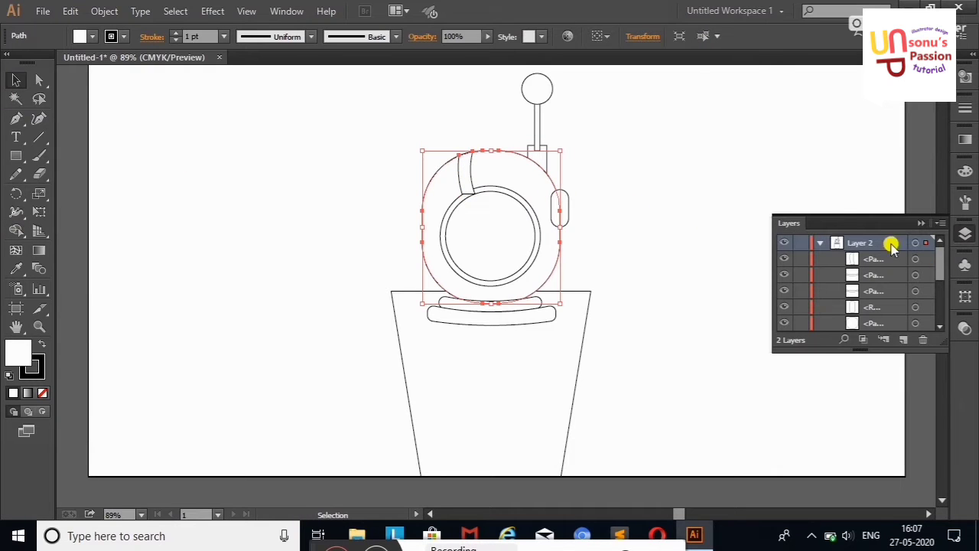
mouse_move(874, 258)
mouse_down()
mouse_move(880, 309)
mouse_move(877, 280)
mouse_up()
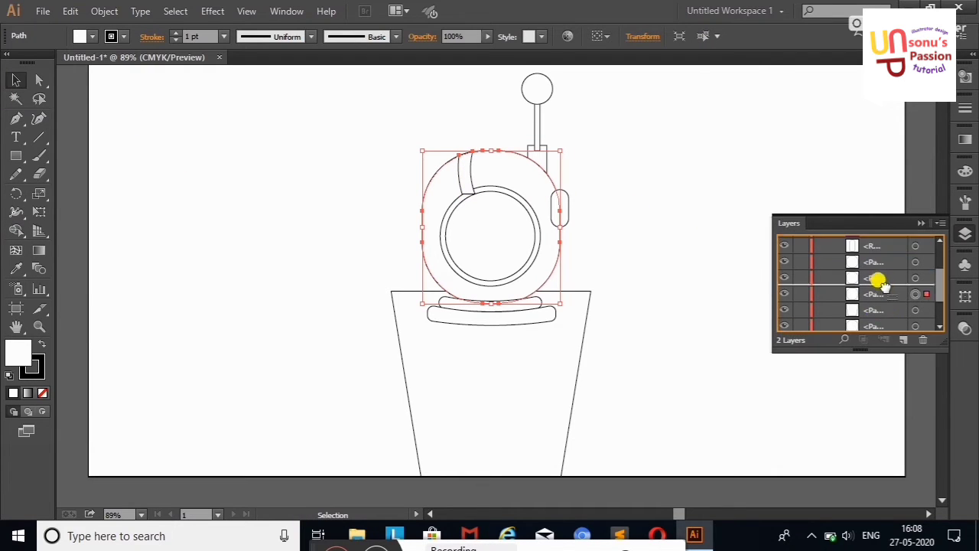
click(921, 223)
Step: Reflect a copy of the stripe and place it on the helmet's right side
click(798, 186)
right_click(470, 167)
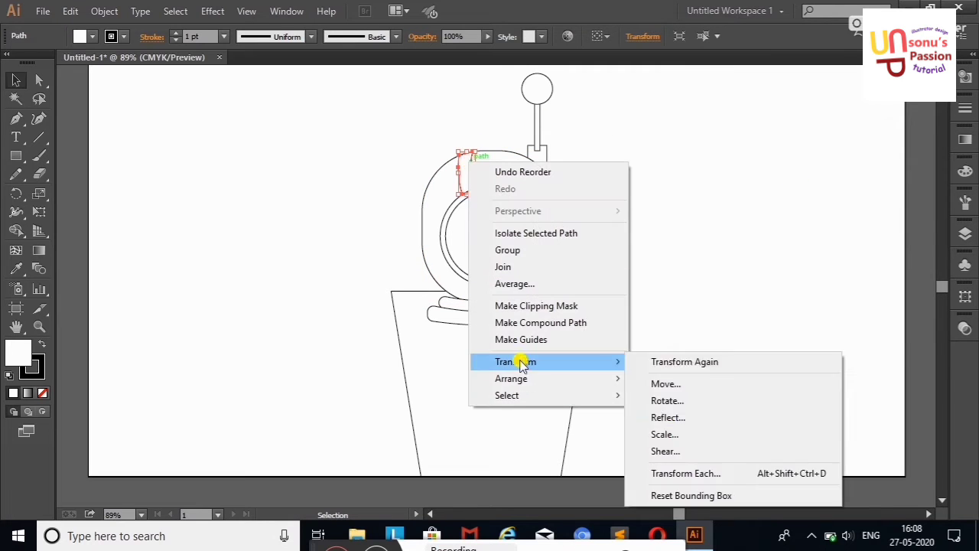
click(650, 419)
click(413, 361)
drag(467, 176, 518, 174)
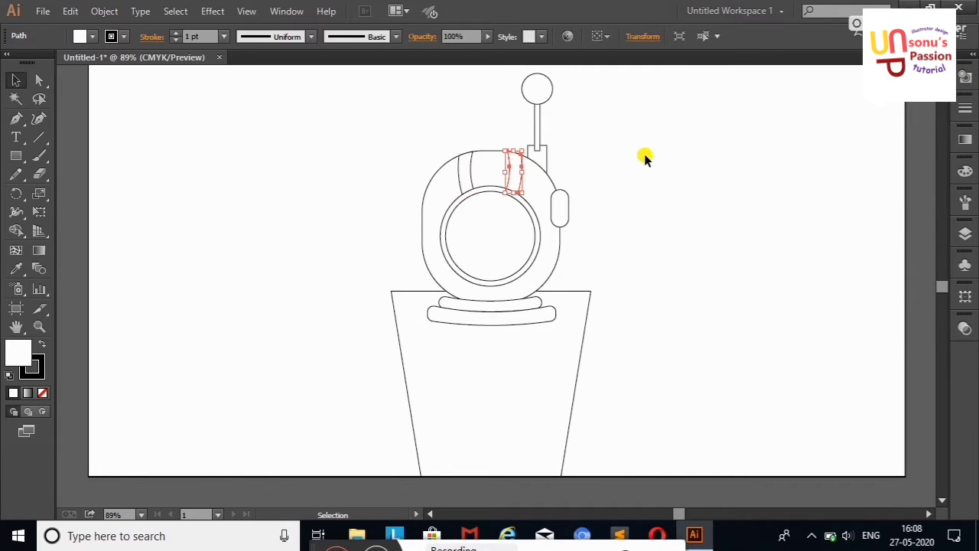
click(643, 156)
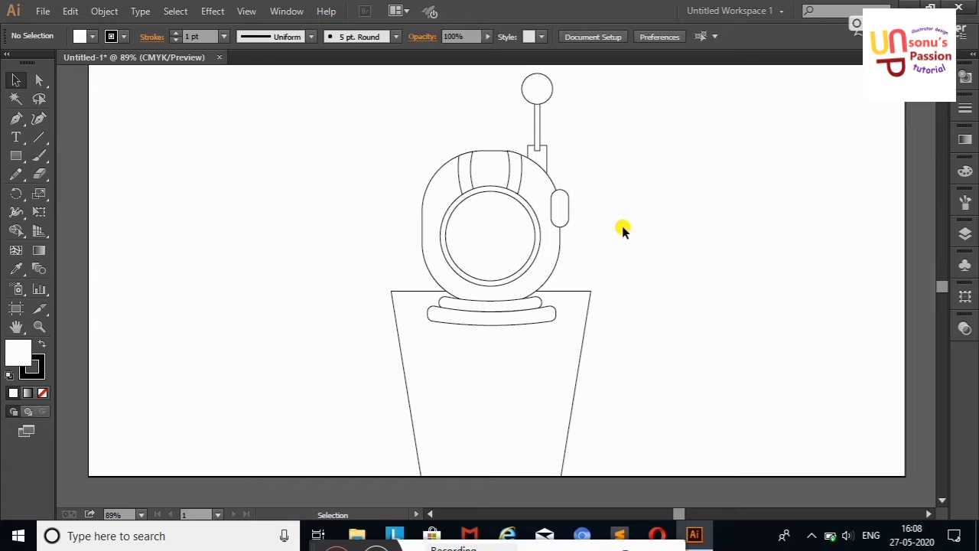
Step: Add a rounded rectangle, scaled down and fitted around the visor as an extra ring
drag(590, 214, 727, 199)
drag(733, 107, 696, 149)
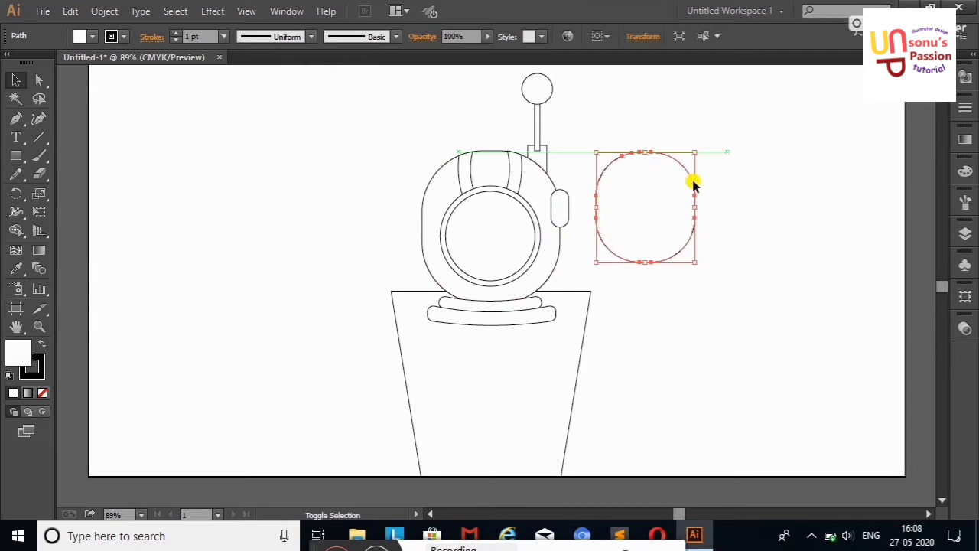
mouse_move(692, 260)
mouse_down()
mouse_move(535, 291)
mouse_move(544, 300)
mouse_move(545, 281)
mouse_up()
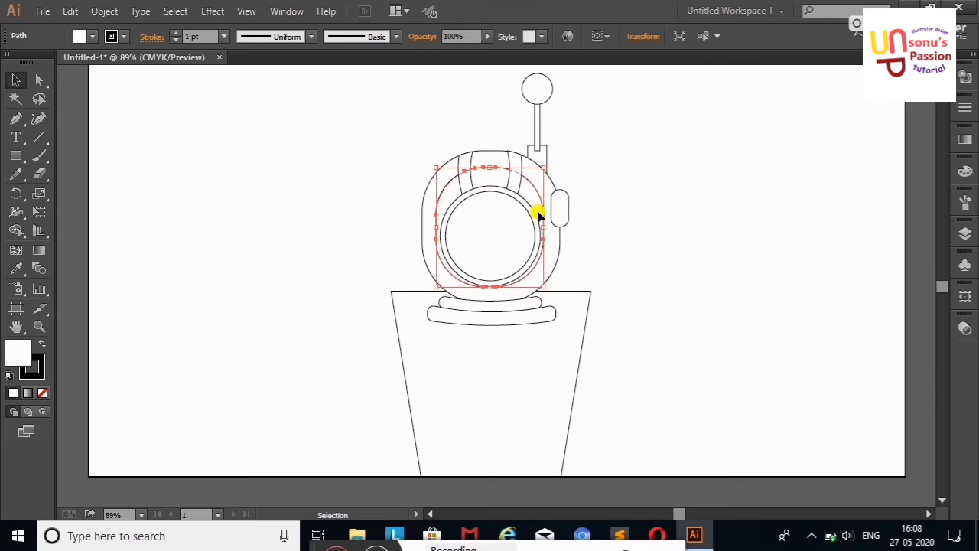
click(654, 199)
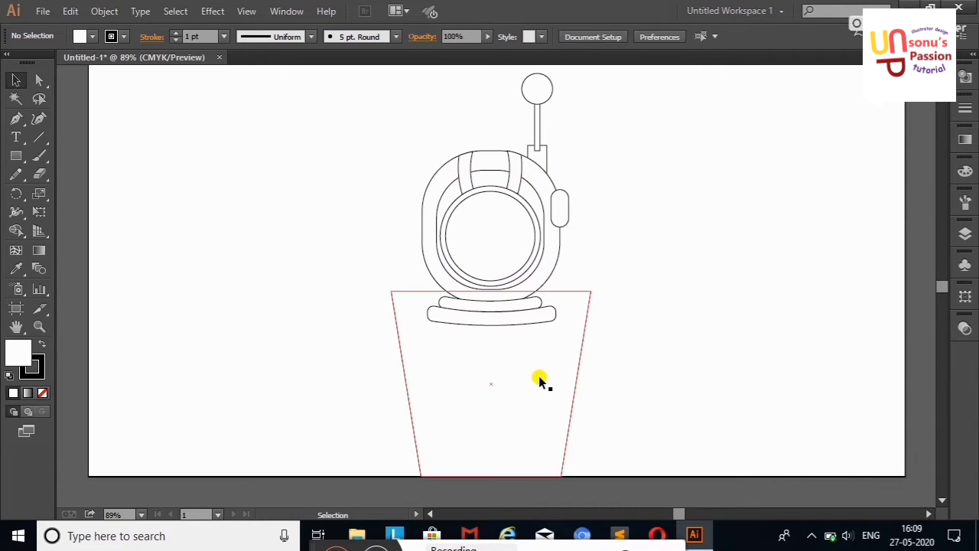
Step: Draw an upper-arm block left of the body and angle it down from the shoulder
click(16, 156)
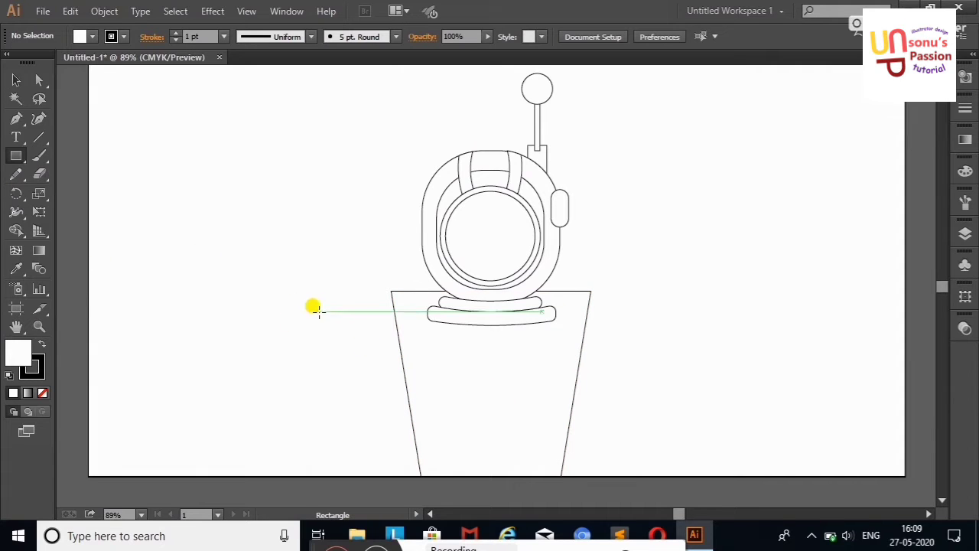
drag(333, 311, 398, 355)
key(shift+grave)
drag(334, 357, 346, 394)
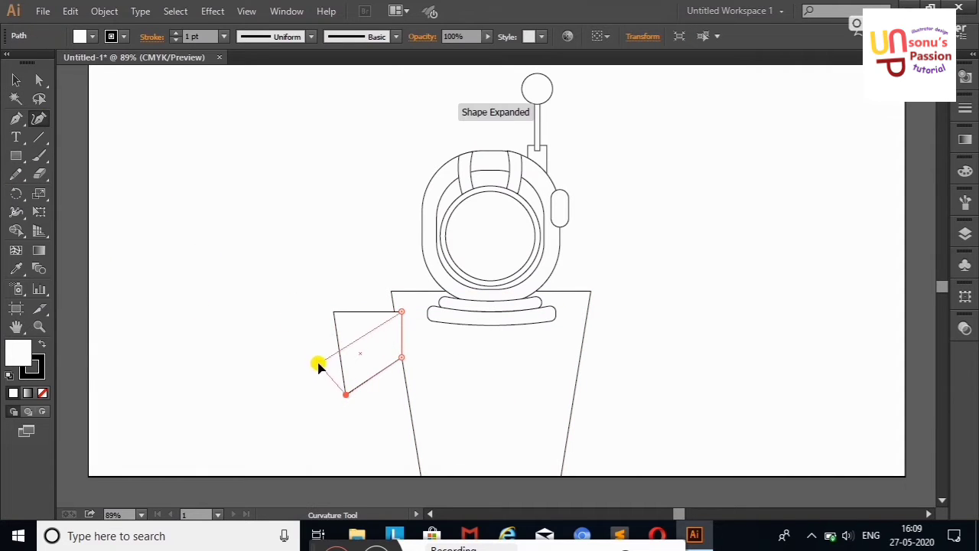
drag(334, 311, 393, 299)
drag(346, 394, 310, 394)
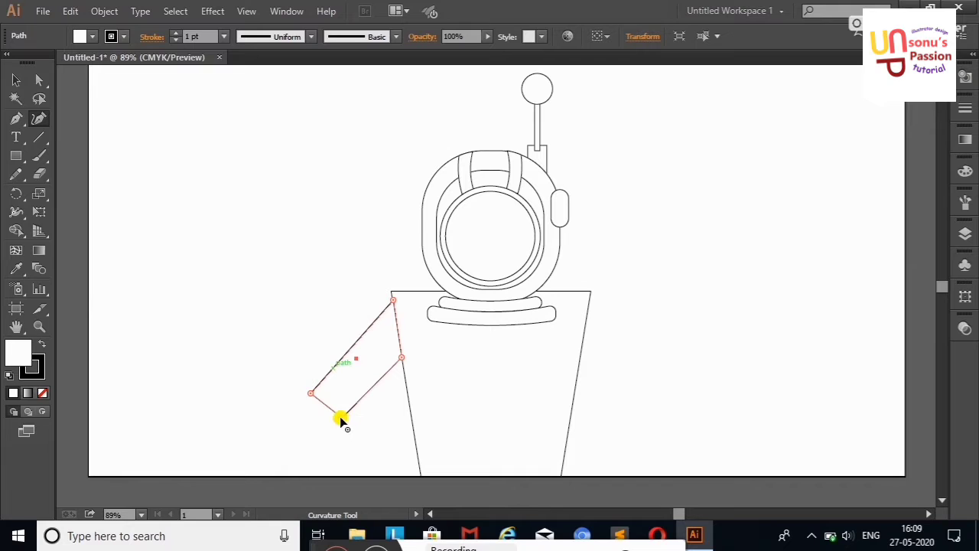
Step: Draw a forearm block at the elbow and angle its ends into a tapered shape
key(m)
mouse_move(199, 311)
mouse_down()
mouse_move(320, 351)
mouse_move(329, 428)
mouse_up()
key(shift+grave)
drag(320, 312, 329, 401)
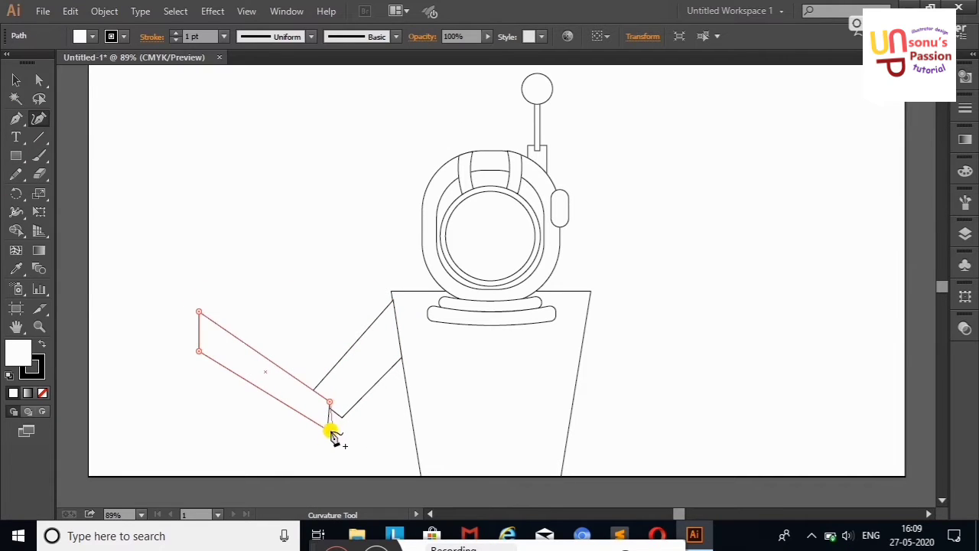
drag(333, 436, 324, 437)
drag(199, 311, 237, 288)
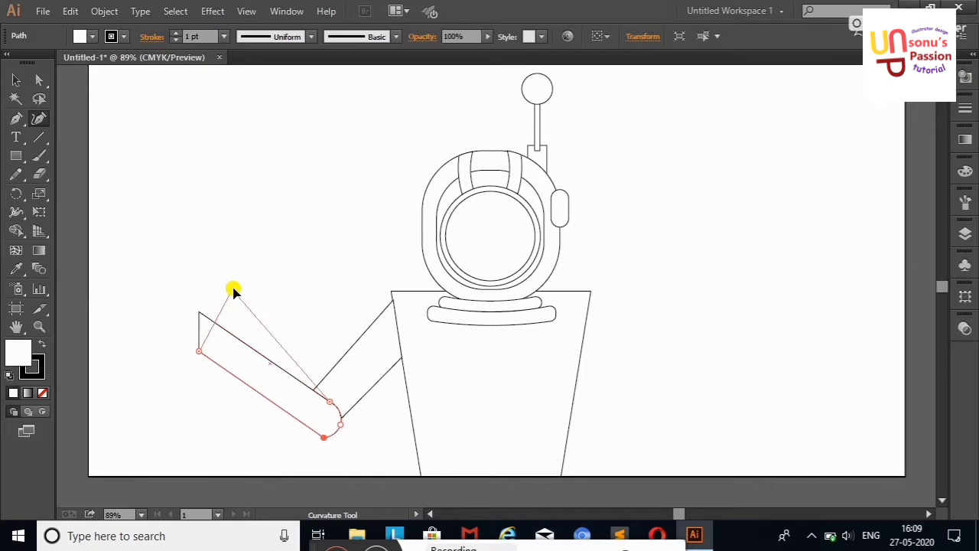
drag(199, 351, 212, 319)
drag(280, 346, 288, 326)
Step: Curve the forearm's edges, removing an extra upper point for a rounded elbow
drag(236, 377, 241, 370)
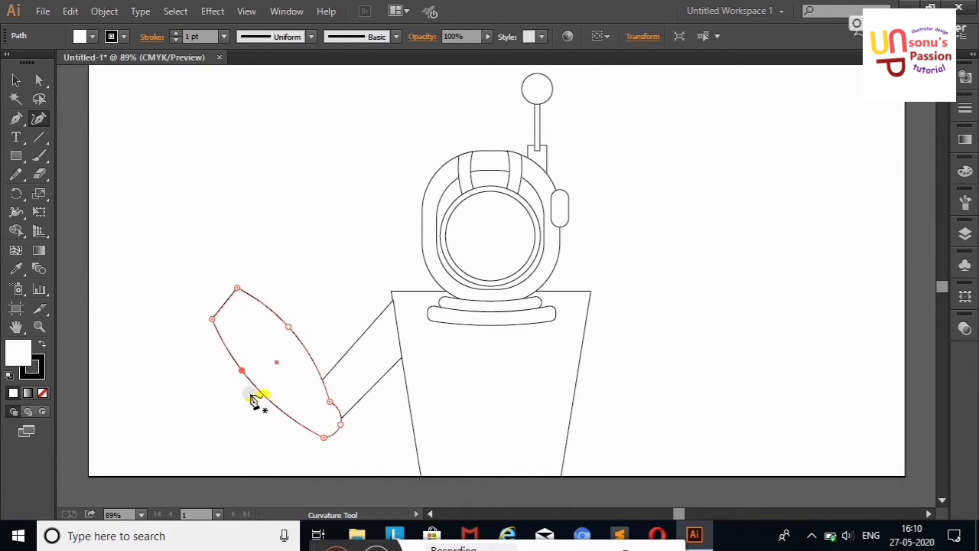
click(332, 437)
mouse_move(337, 409)
mouse_down()
mouse_move(356, 404)
mouse_move(348, 411)
mouse_up()
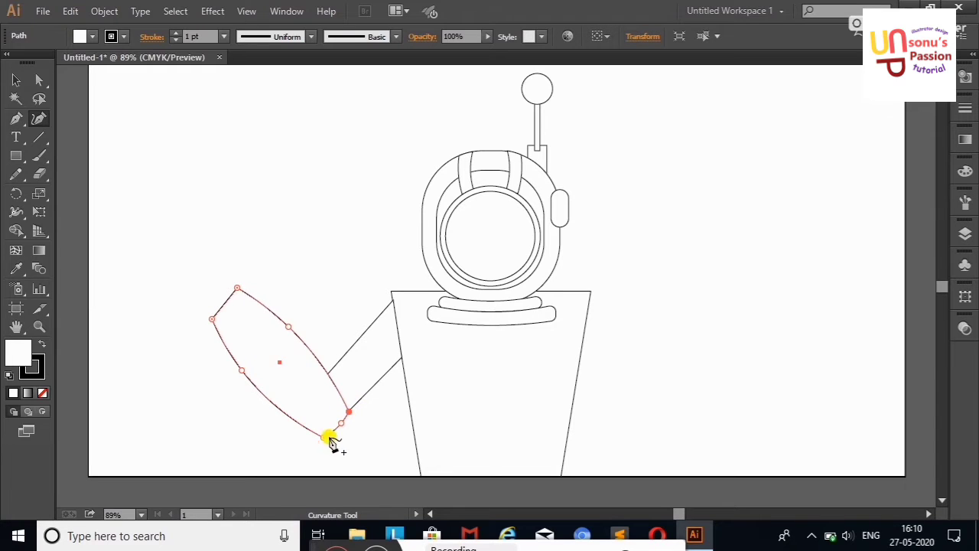
click(288, 327)
key(Delete)
click(289, 420)
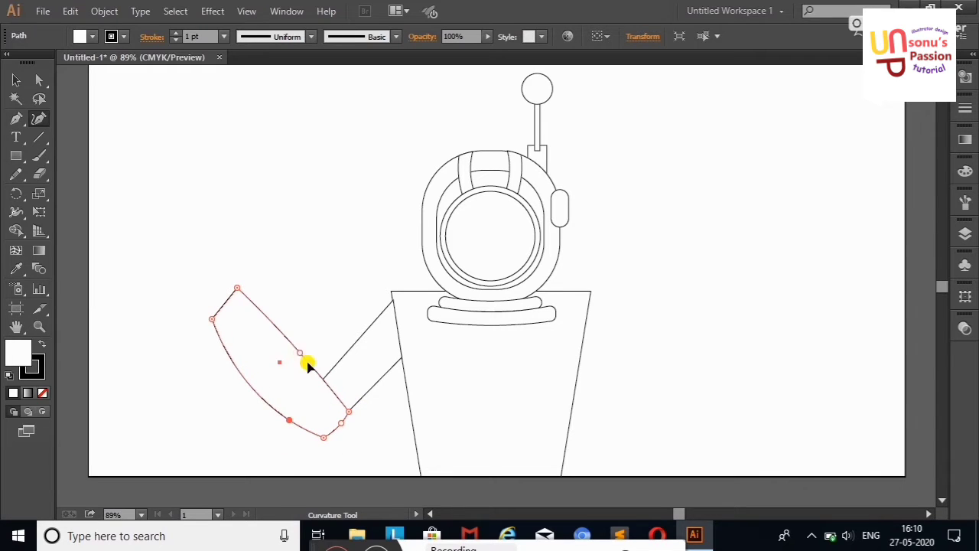
click(212, 314)
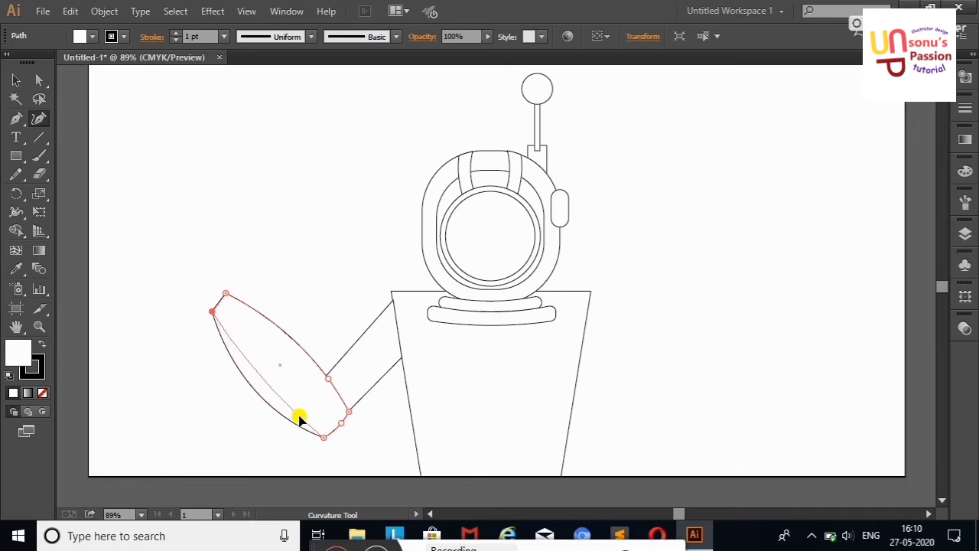
click(300, 417)
Step: Reflect a copy of the left arm onto the right side and delete its mirrored forearm
key(v)
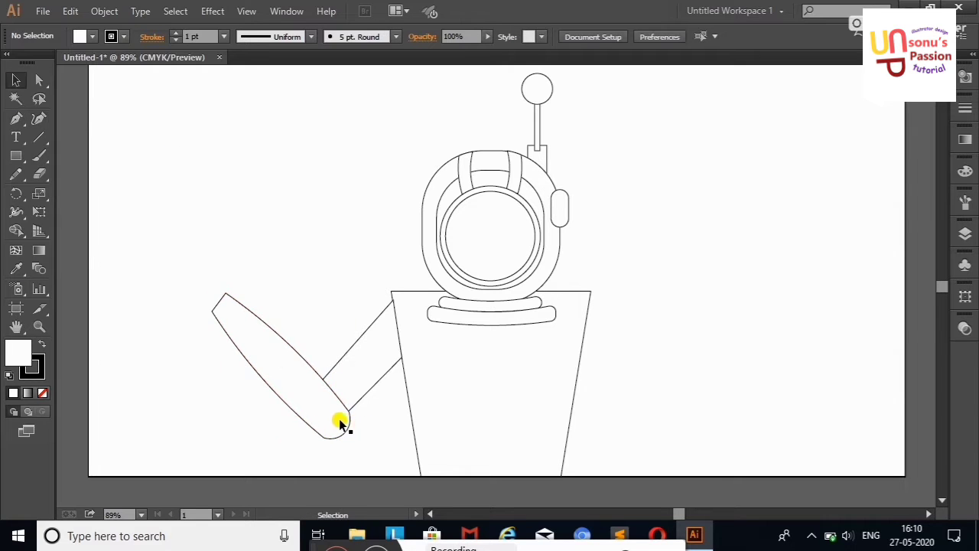
drag(339, 419, 317, 343)
drag(203, 225, 368, 396)
right_click(367, 396)
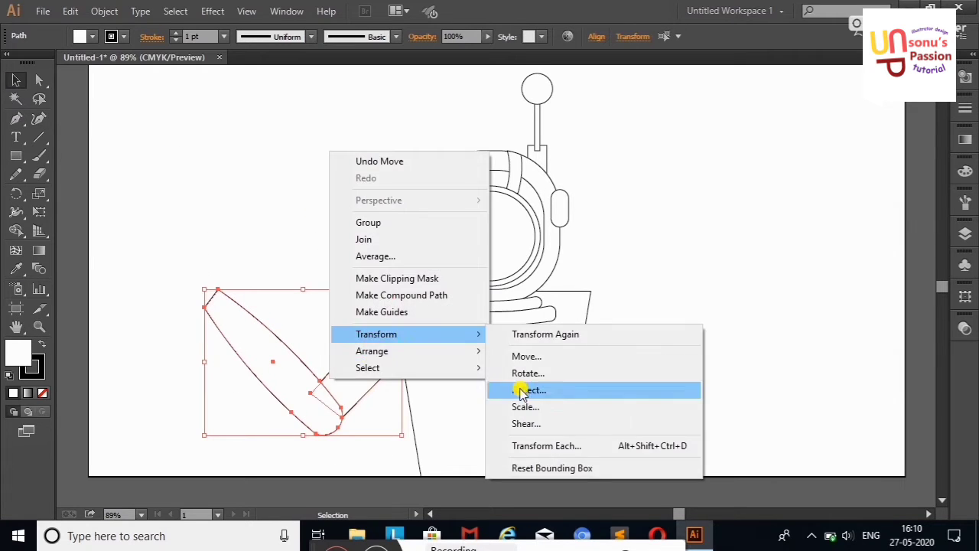
click(525, 389)
click(400, 367)
drag(400, 368, 693, 360)
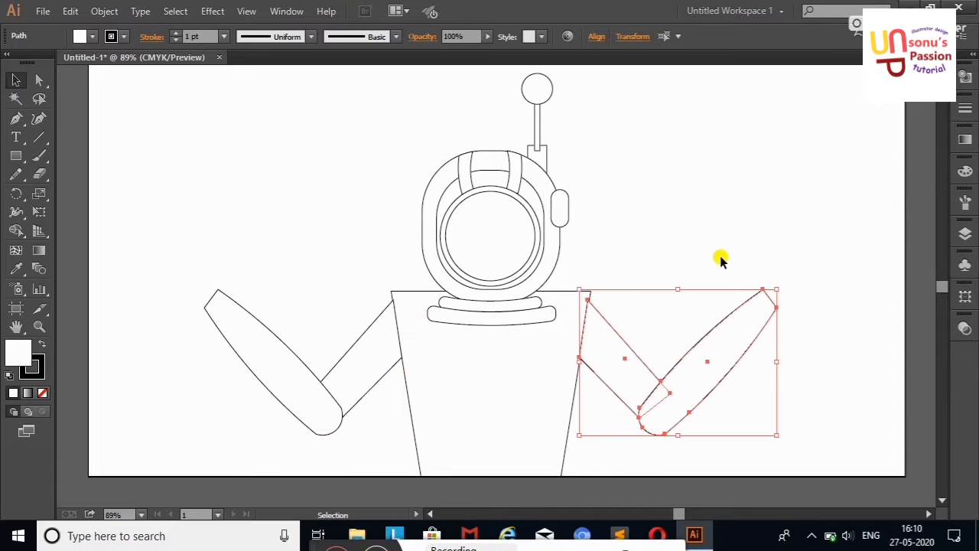
click(720, 259)
click(743, 291)
key(Delete)
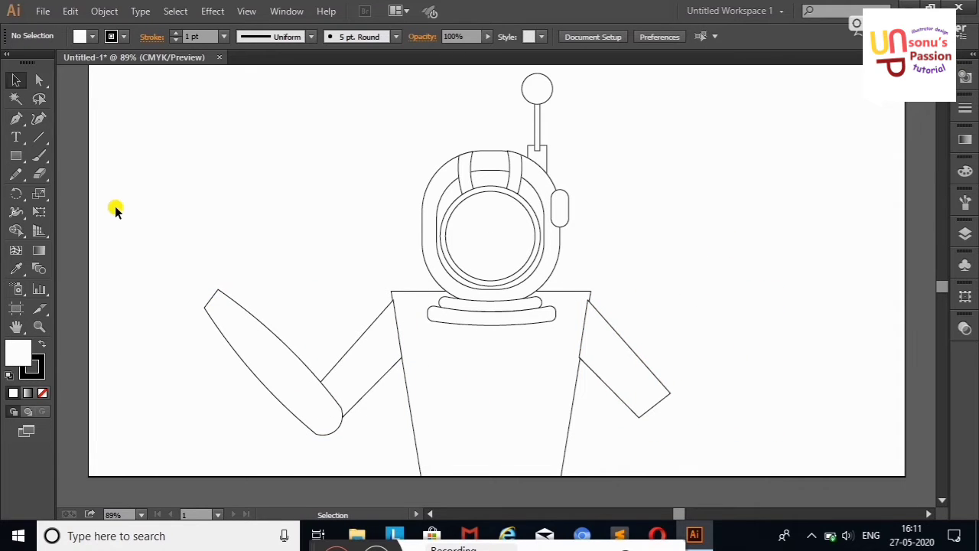
Step: Replace a thin rectangle with a larger palm rectangle and notch its top for fingers
key(m)
mouse_move(177, 207)
mouse_down()
mouse_move(234, 267)
mouse_move(189, 258)
mouse_up()
key(v)
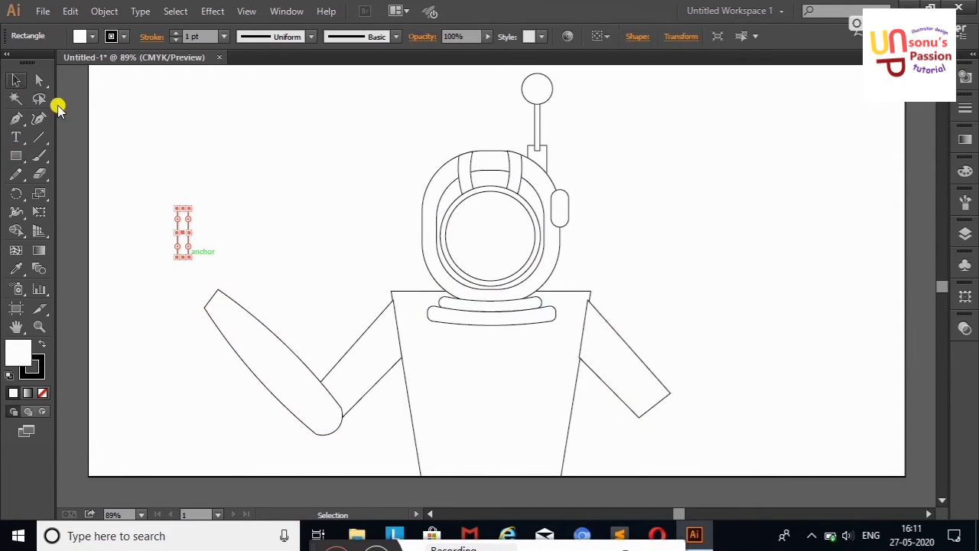
click(141, 132)
click(184, 227)
key(Delete)
key(m)
drag(135, 173, 189, 236)
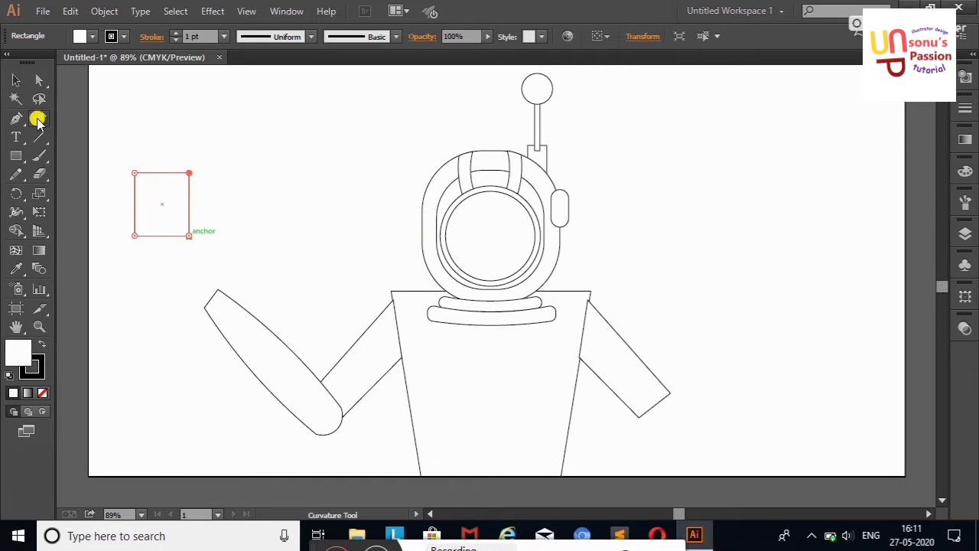
drag(149, 175, 148, 208)
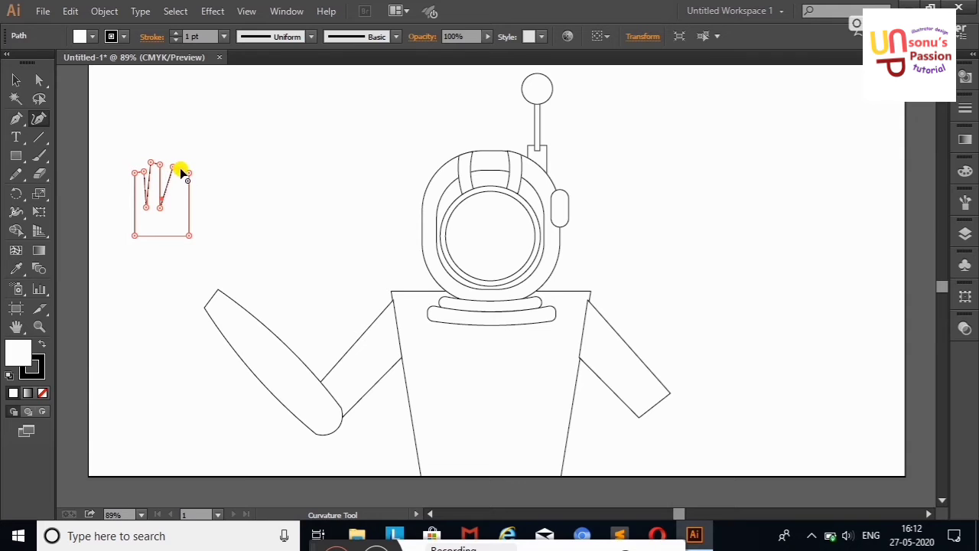
Step: Add thumb tip and base points and close the hand outline at the bottom corners
click(229, 171)
click(173, 208)
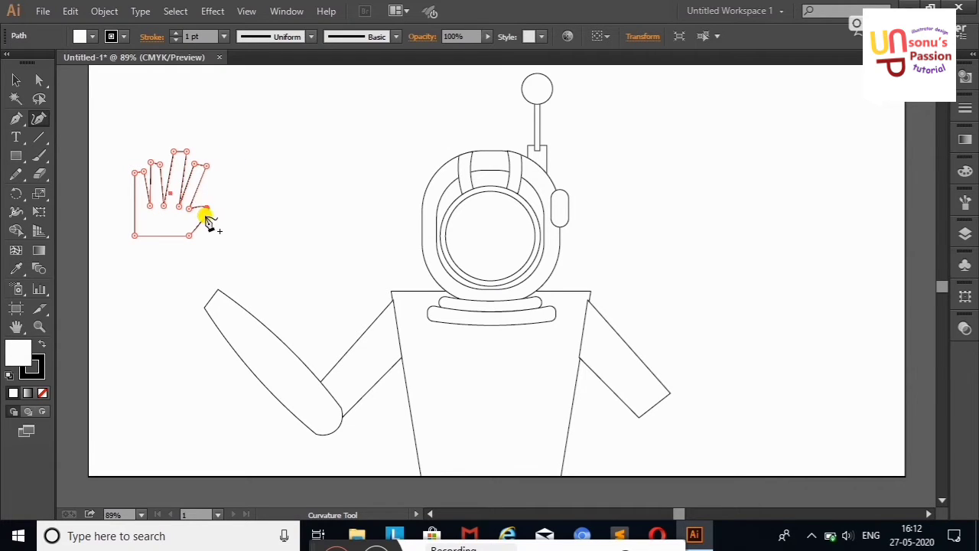
click(143, 257)
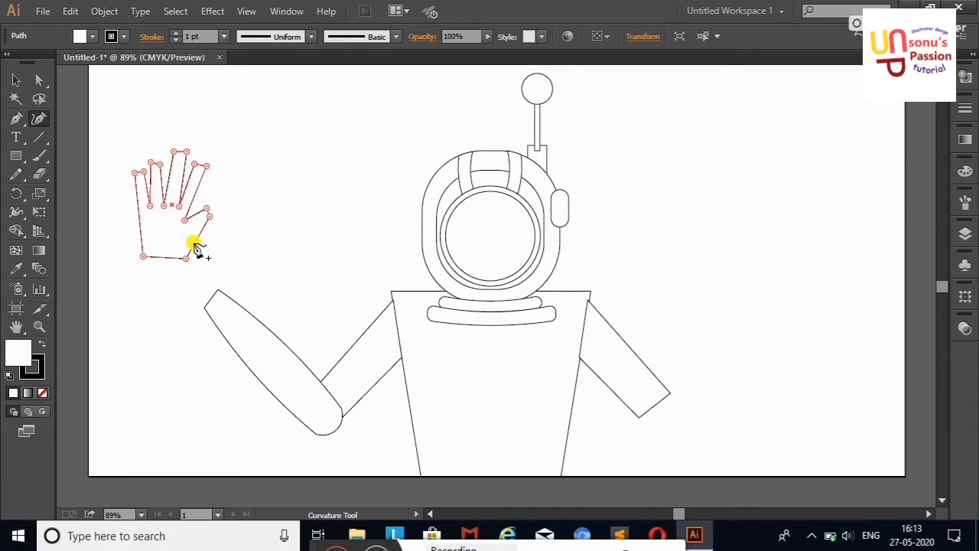
click(186, 258)
key(v)
click(105, 95)
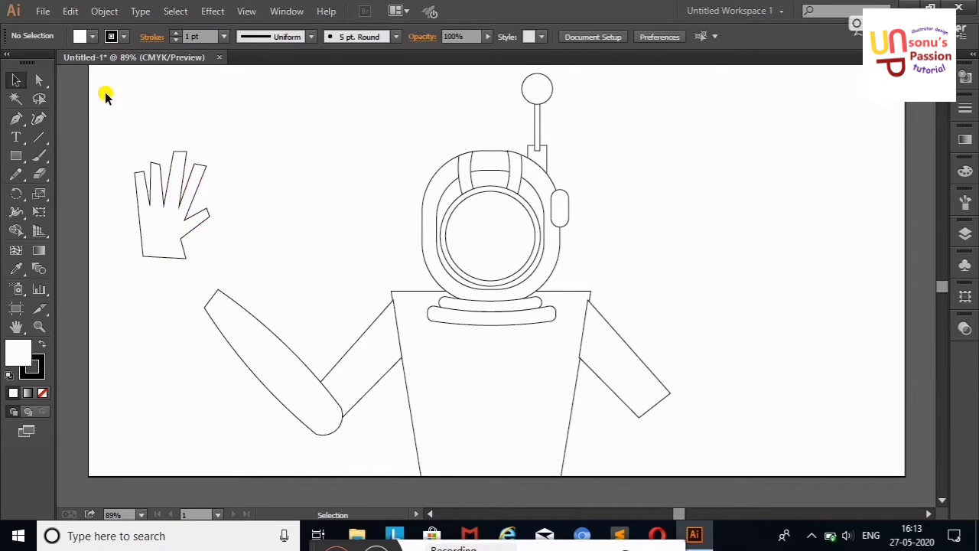
Step: Rotate the hand to tilt it more upright
click(134, 193)
key(shift+grave)
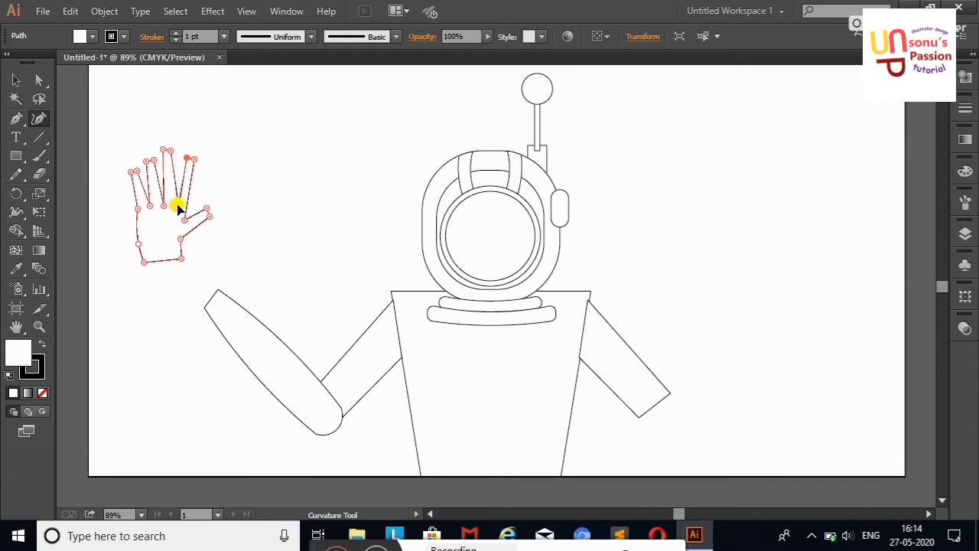
key(v)
click(102, 127)
click(164, 206)
drag(210, 146, 184, 120)
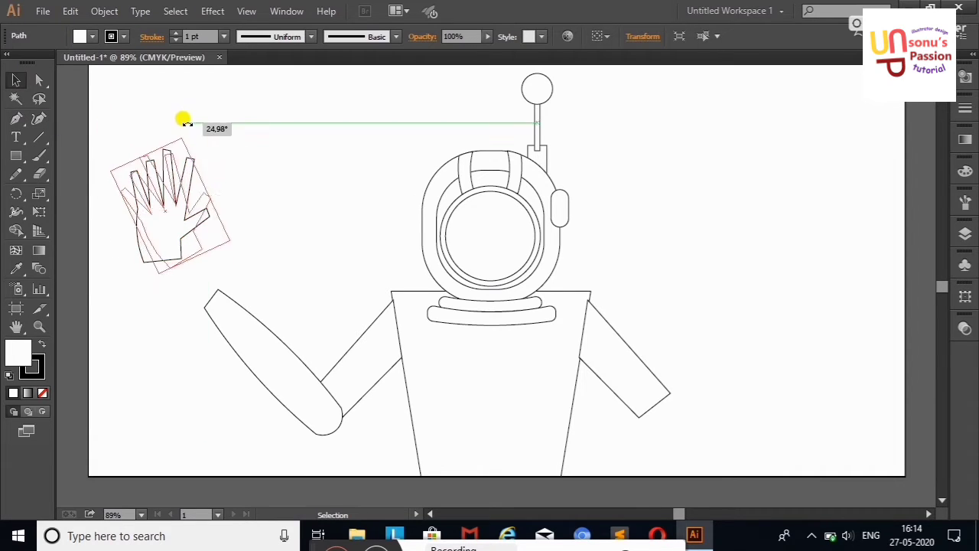
drag(173, 222, 205, 269)
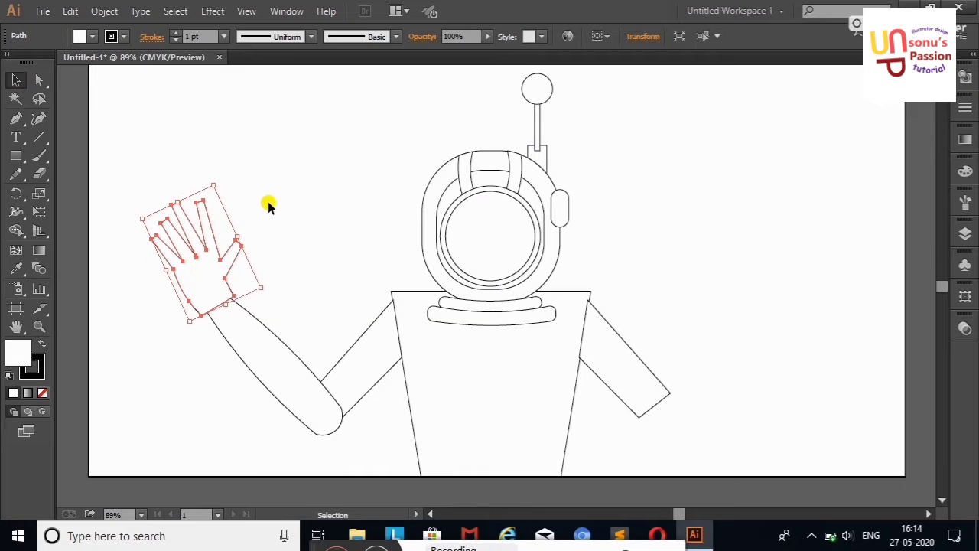
drag(217, 184, 210, 203)
click(204, 196)
Step: Move the hand up-left, clear of the forearm's end
click(216, 256)
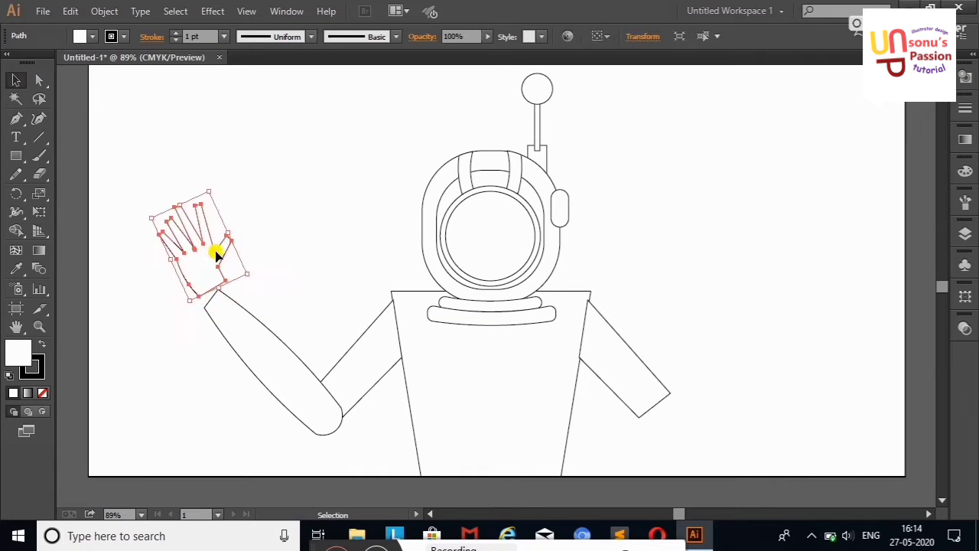
click(198, 246)
click(39, 118)
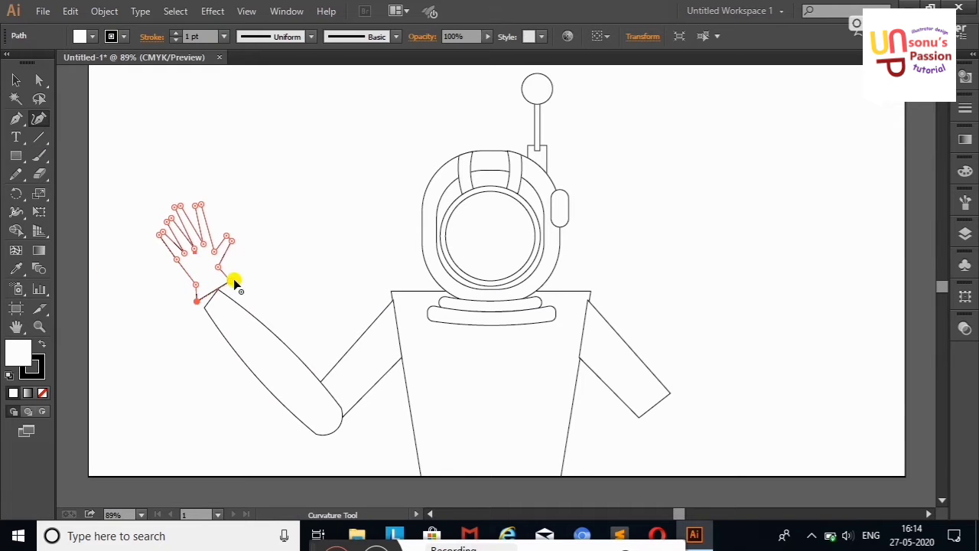
key(v)
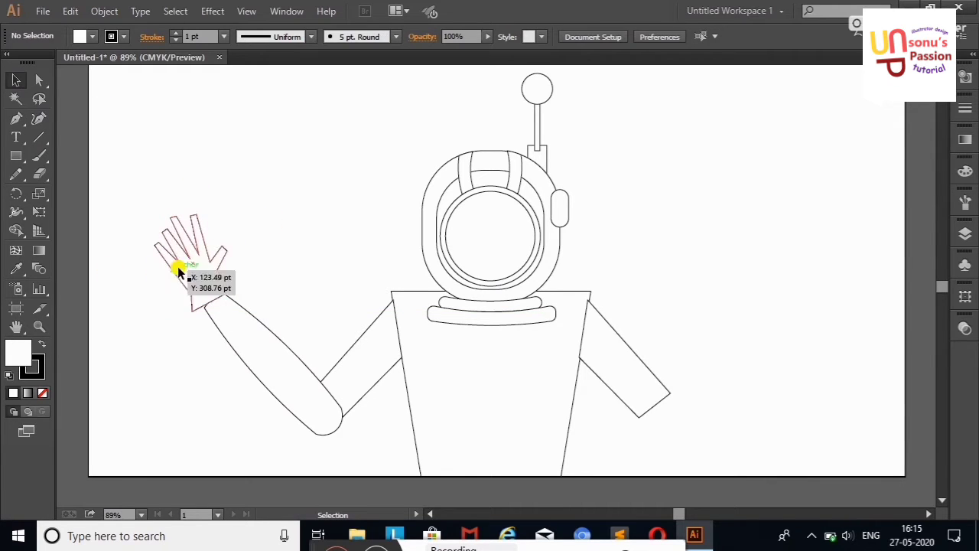
drag(179, 273, 165, 188)
Step: Draw a small wrist cuff rectangle at the forearm's end and angle it to fit
click(6, 158)
mouse_move(229, 268)
mouse_down()
mouse_move(187, 311)
mouse_move(207, 312)
mouse_up()
key(shift+asciitilde)
click(219, 312)
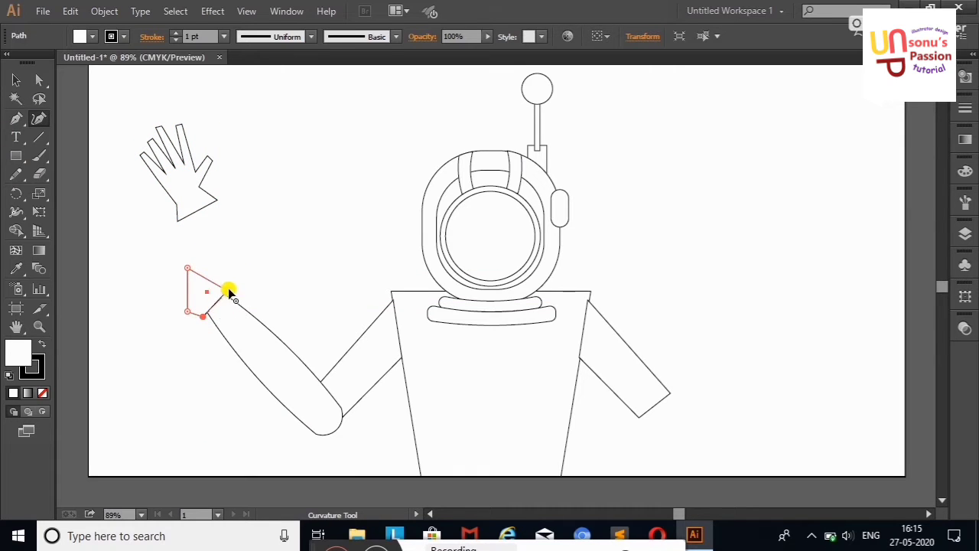
drag(188, 268, 213, 272)
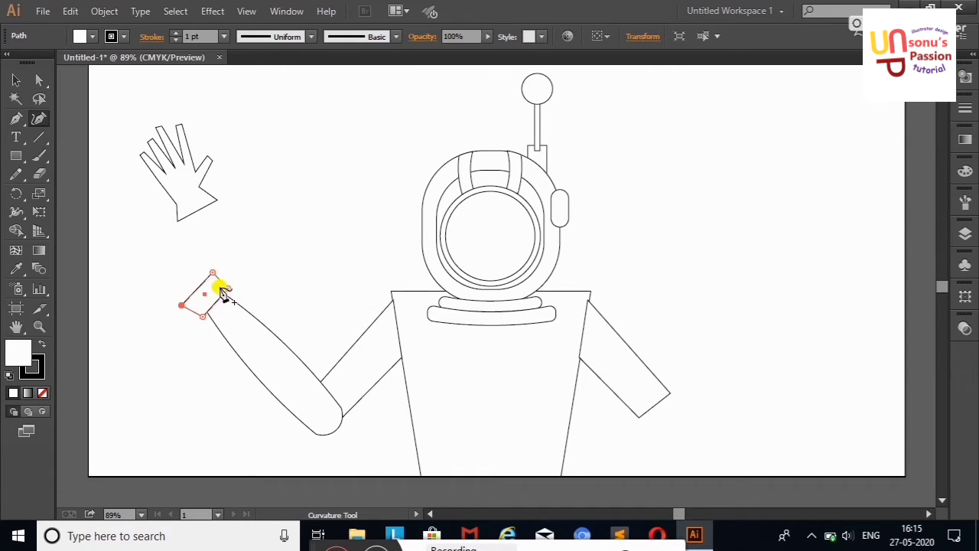
Step: Move the hand down onto the cuff and rotate it to fit the wrist
click(10, 78)
drag(135, 114, 241, 220)
drag(176, 168, 160, 260)
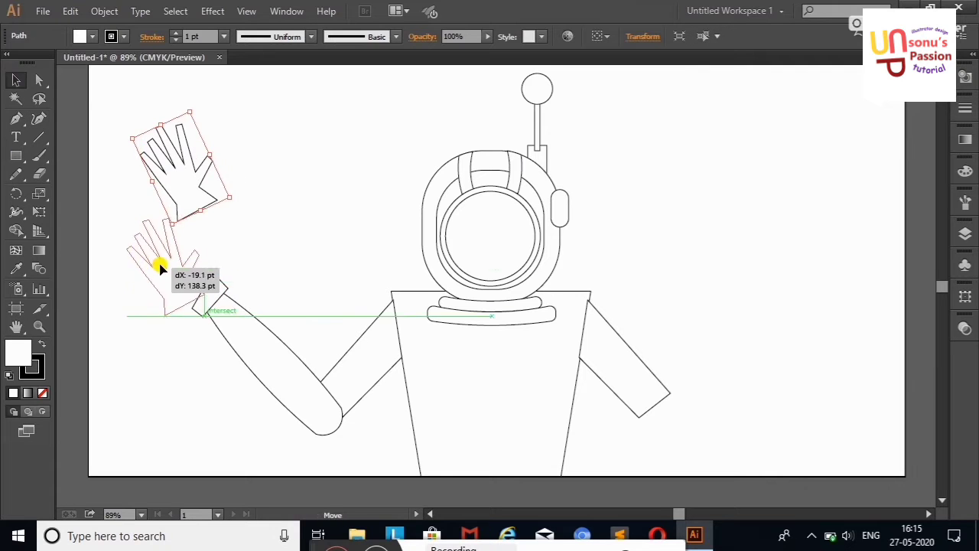
drag(222, 216, 186, 186)
drag(190, 261, 186, 273)
Step: Rotate the hand into a waving angle and leave it in place
click(295, 216)
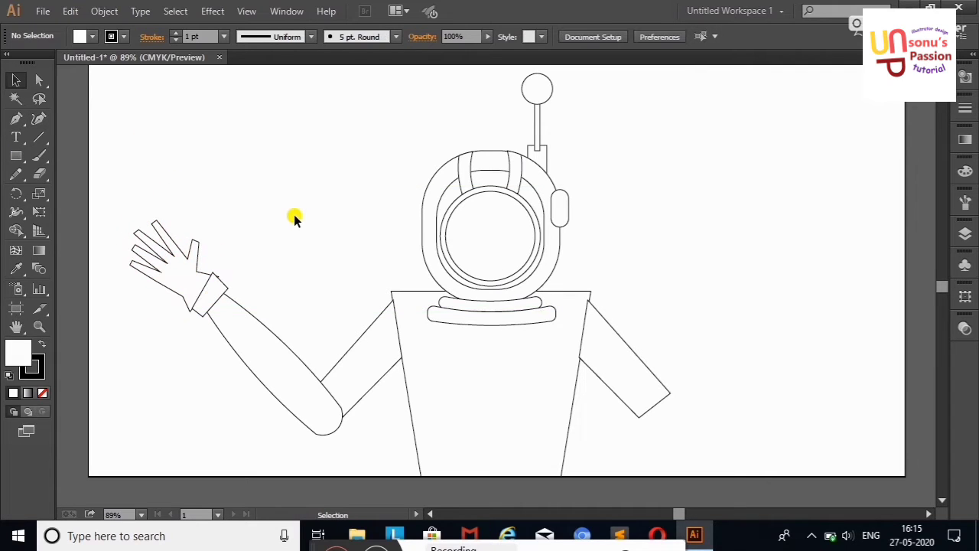
click(176, 245)
mouse_move(160, 176)
mouse_down()
mouse_move(164, 195)
mouse_move(245, 201)
mouse_up()
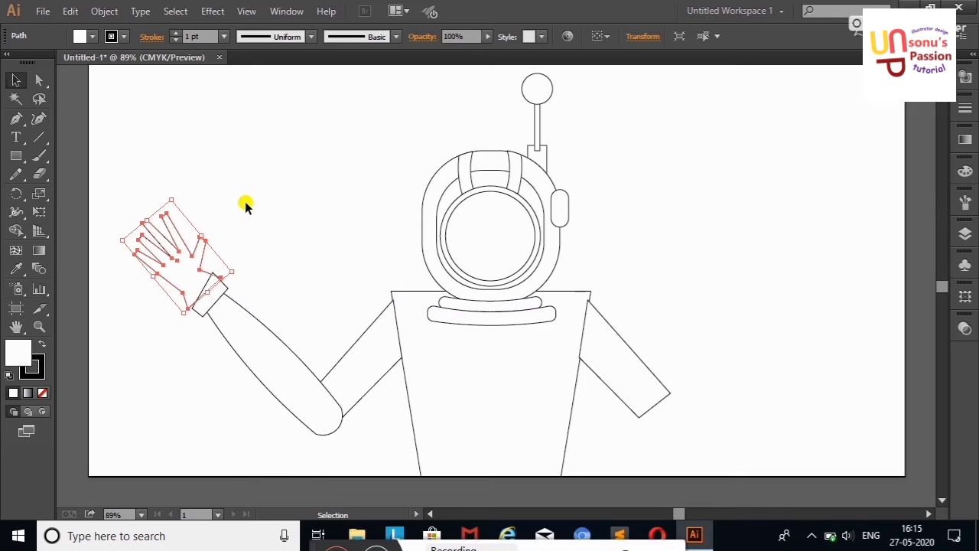
click(245, 201)
drag(134, 208, 229, 314)
click(39, 118)
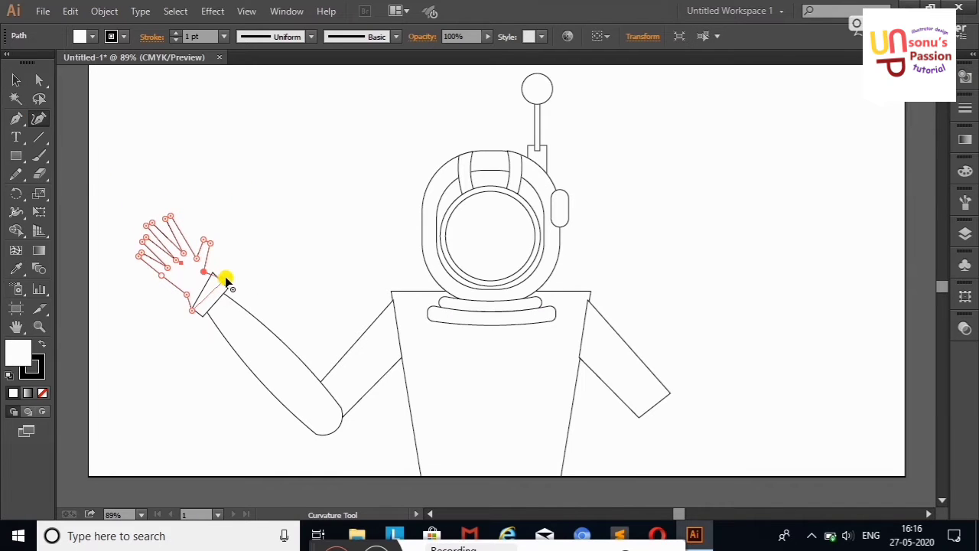
click(16, 79)
click(110, 103)
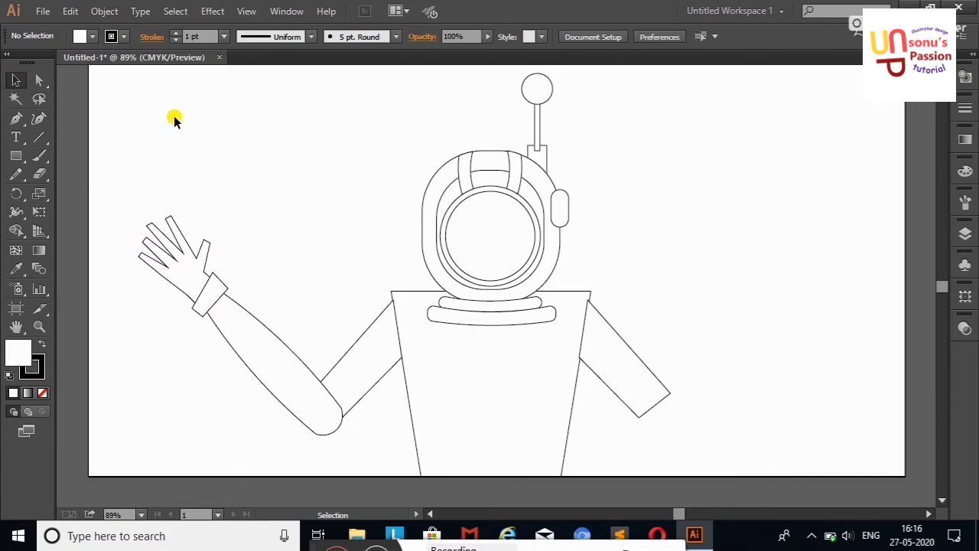
Step: Draw a small ellipse ring on the shoulder
drag(16, 156, 62, 192)
mouse_move(365, 322)
mouse_down()
mouse_move(385, 332)
mouse_move(296, 246)
mouse_move(375, 326)
mouse_up()
key(v)
click(316, 299)
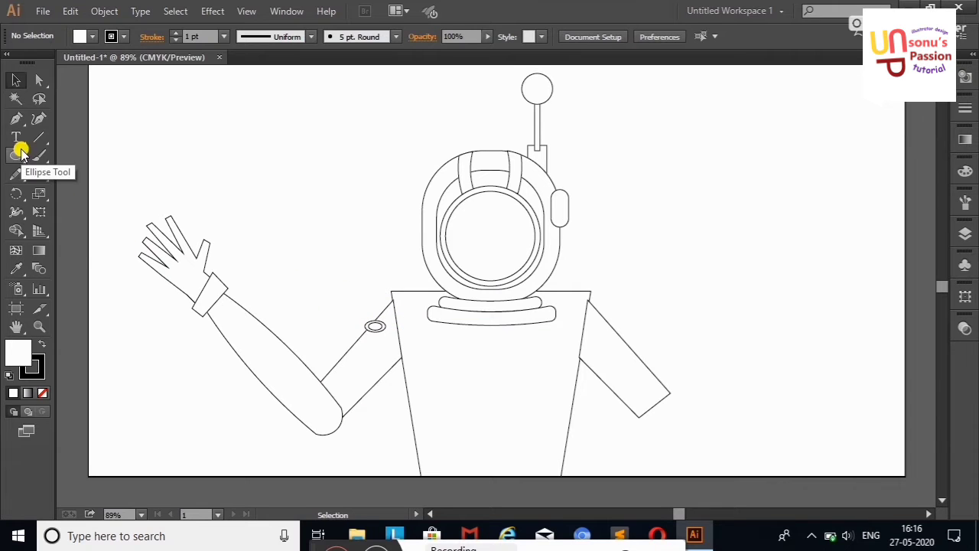
Step: Bend a tall narrow rectangle into a curved tube from the helmet base to the shoulder ring
drag(16, 155, 29, 162)
drag(321, 165, 330, 273)
key(shift+asciitilde)
mouse_move(330, 219)
mouse_down()
mouse_move(373, 198)
mouse_move(422, 280)
mouse_up()
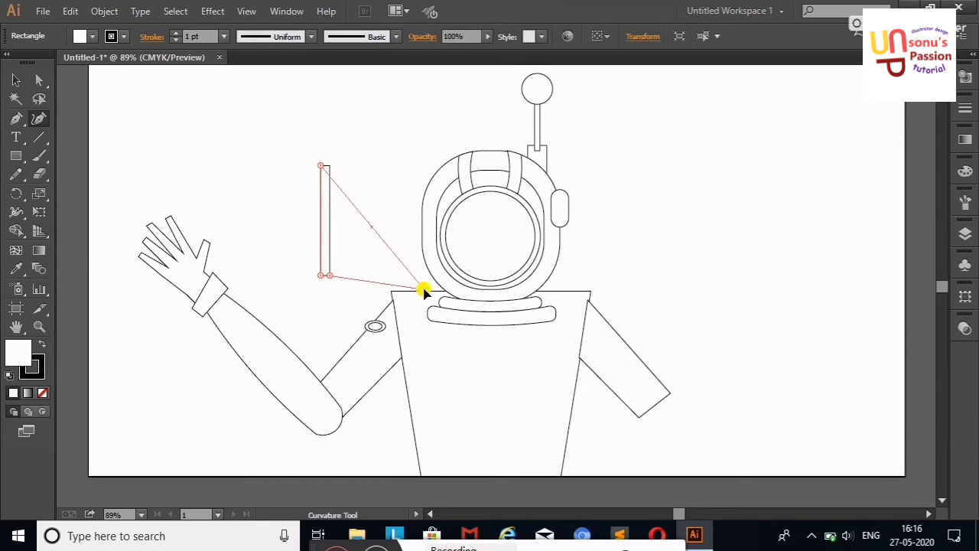
mouse_move(324, 165)
mouse_down()
mouse_move(380, 221)
mouse_move(389, 280)
mouse_move(380, 280)
mouse_move(372, 243)
mouse_up()
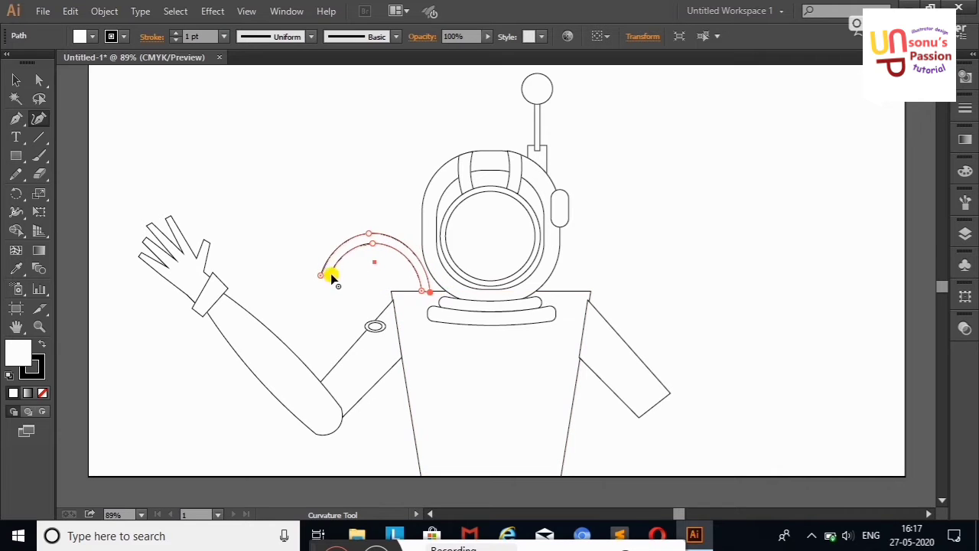
drag(324, 274, 373, 325)
drag(371, 245, 368, 239)
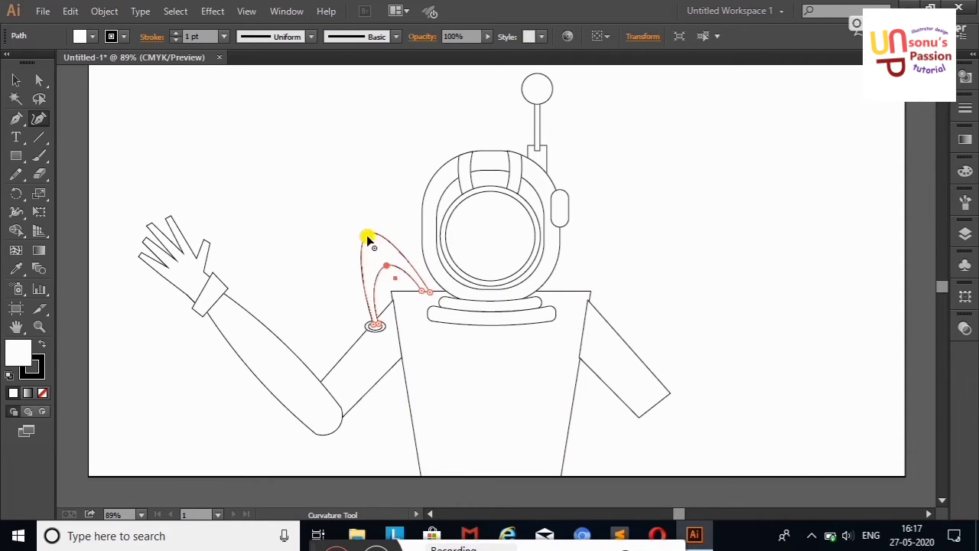
click(17, 80)
click(237, 113)
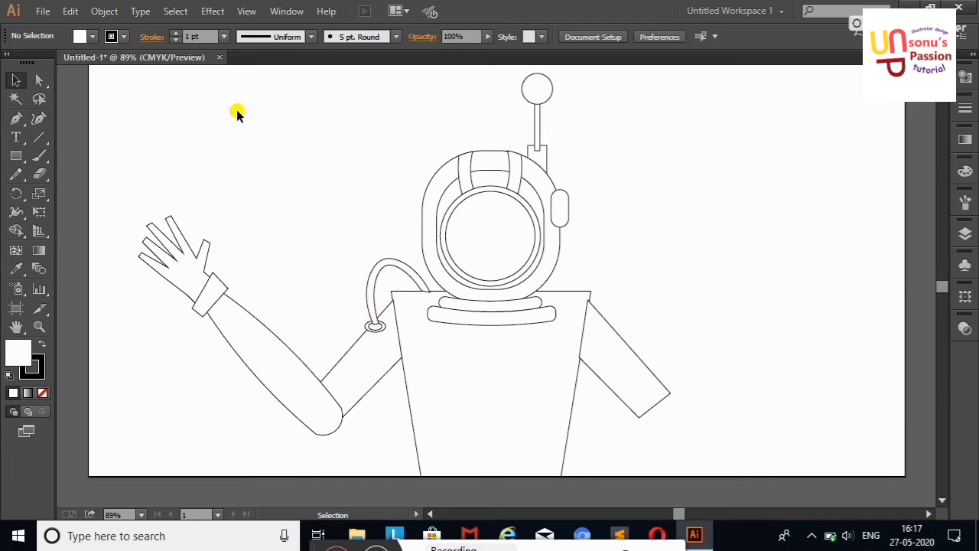
Step: Insert a curvature point on the upper-arm outline to start bending it
click(373, 309)
key(shift+grave)
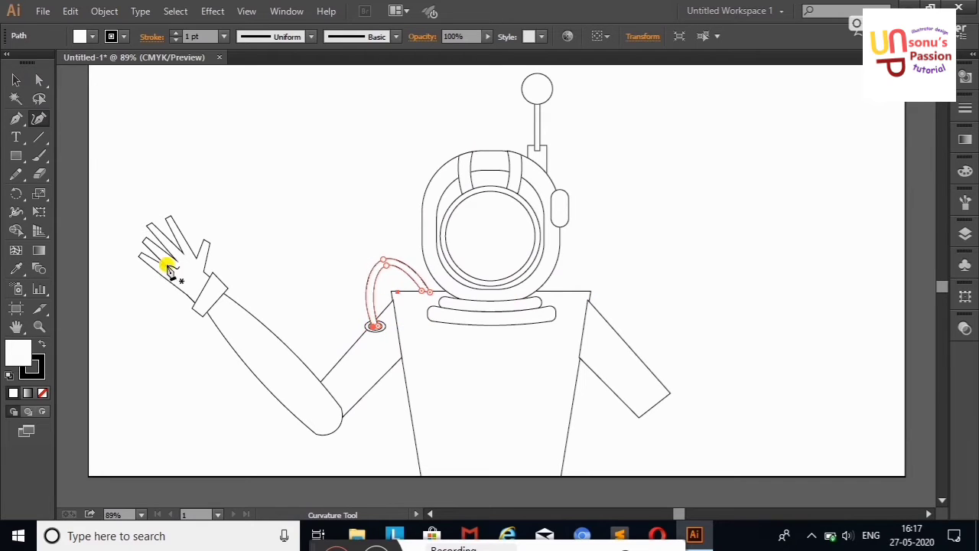
key(v)
click(159, 138)
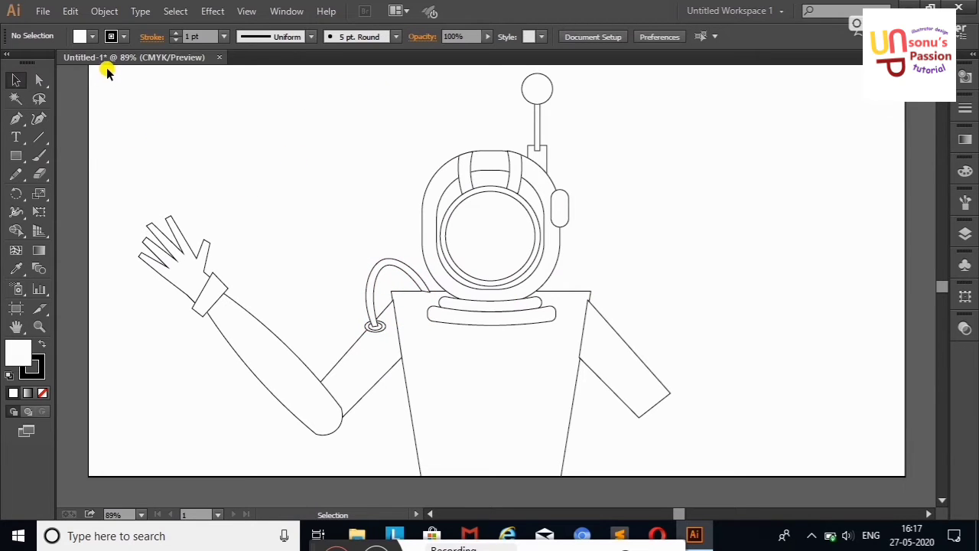
click(358, 348)
key(shift+grave)
click(385, 308)
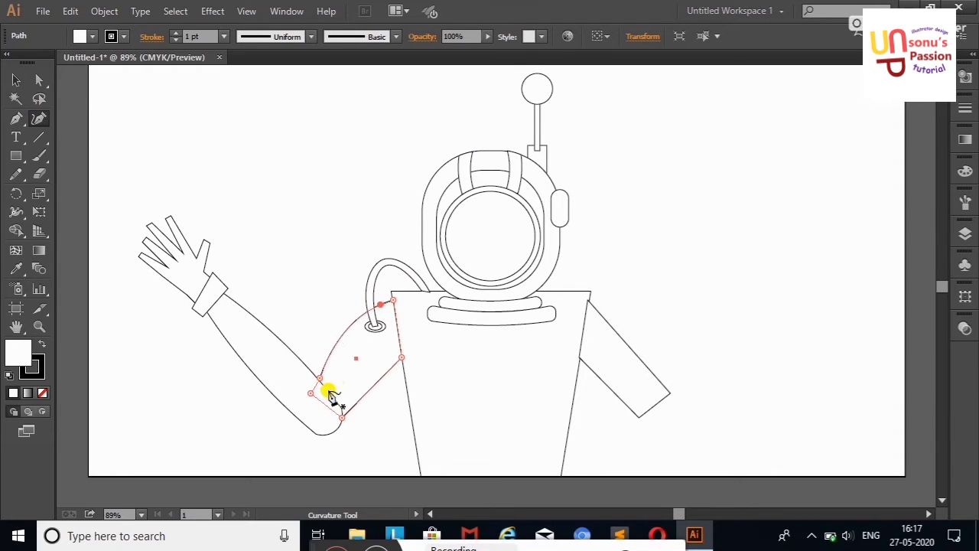
key(v)
click(258, 160)
click(354, 361)
Step: Undo the four inserted curvature points to restore the straight upper arm outline
key(shift+grave)
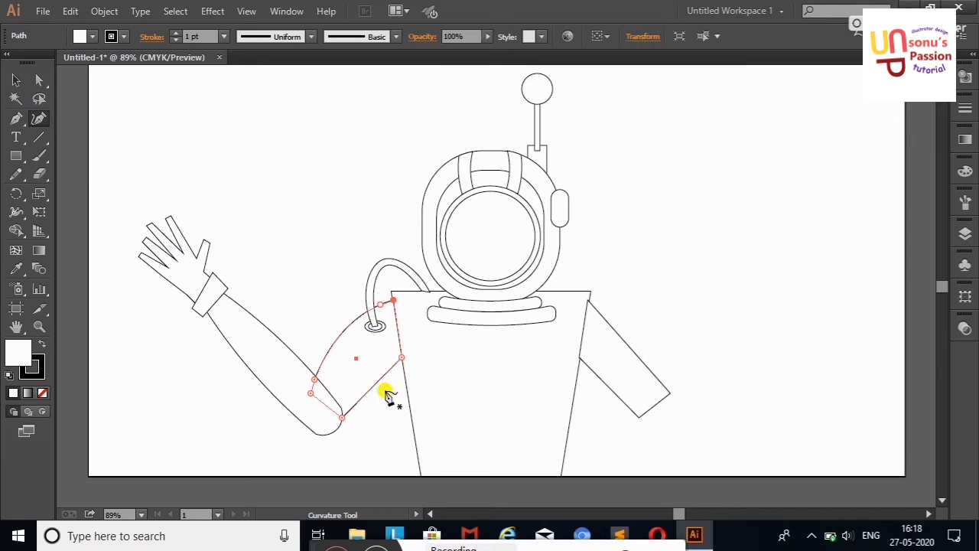
right_click(229, 164)
click(273, 174)
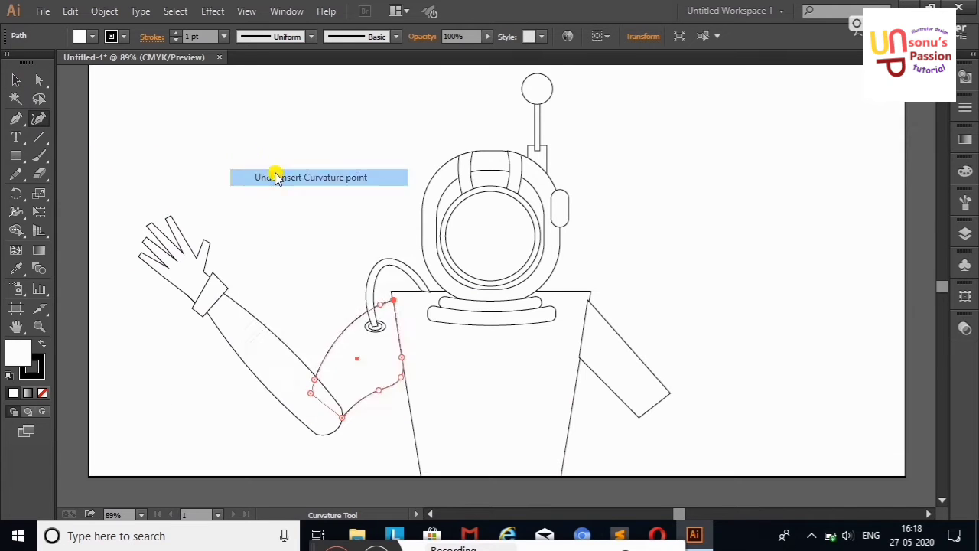
right_click(273, 142)
click(299, 153)
right_click(284, 126)
click(320, 135)
right_click(327, 131)
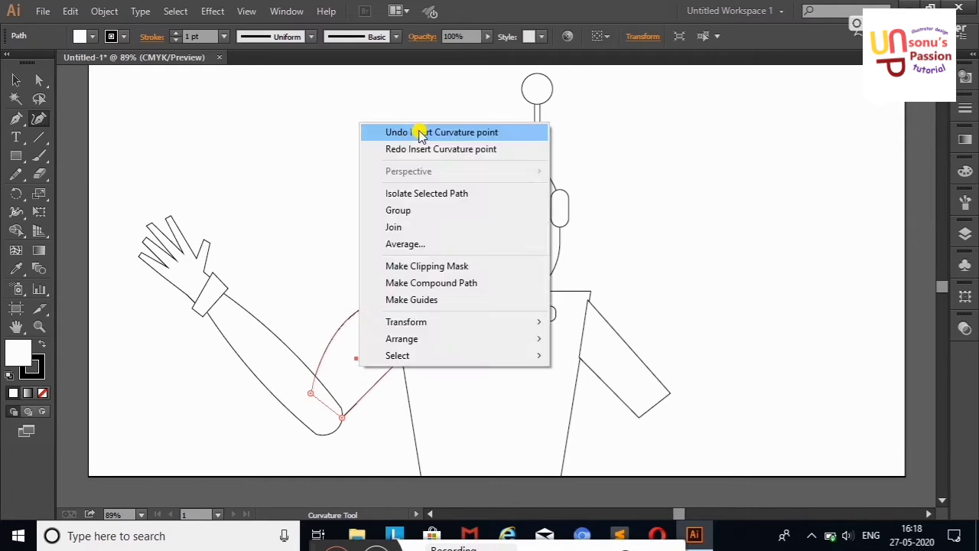
click(421, 129)
key(v)
Step: Draw a small rectangle near the elbow and angle its corners to the arm's slope
click(17, 159)
drag(318, 335, 360, 382)
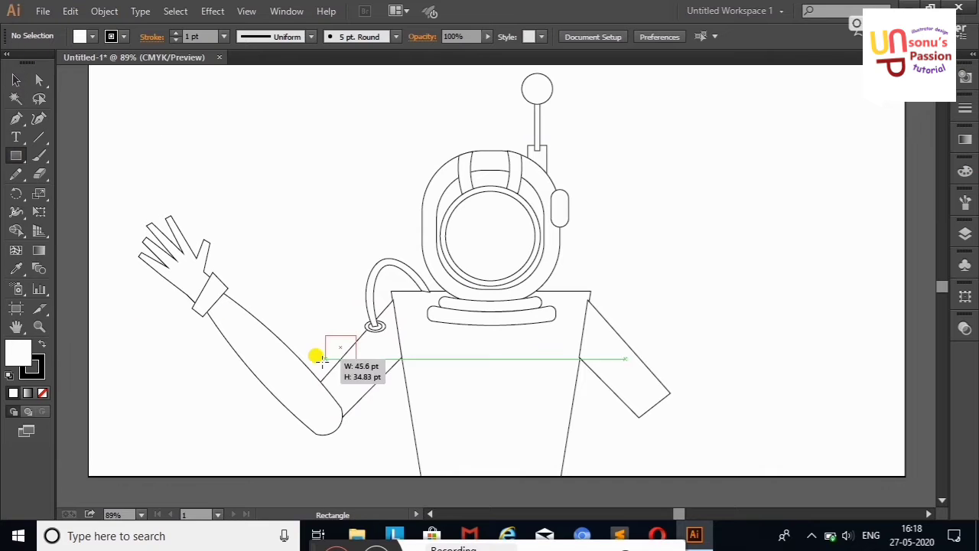
key(shift+grave)
drag(365, 334, 366, 341)
drag(343, 382, 341, 381)
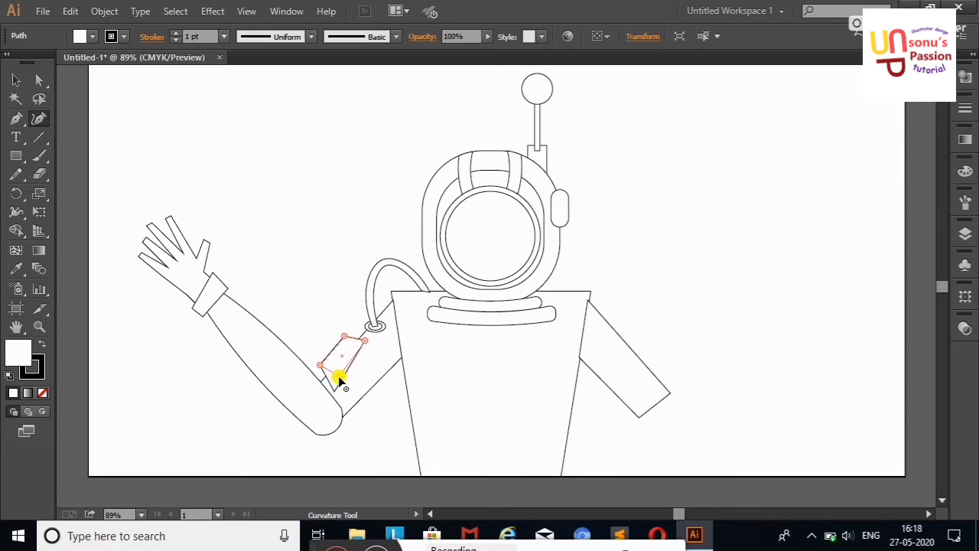
click(26, 80)
click(268, 164)
click(349, 375)
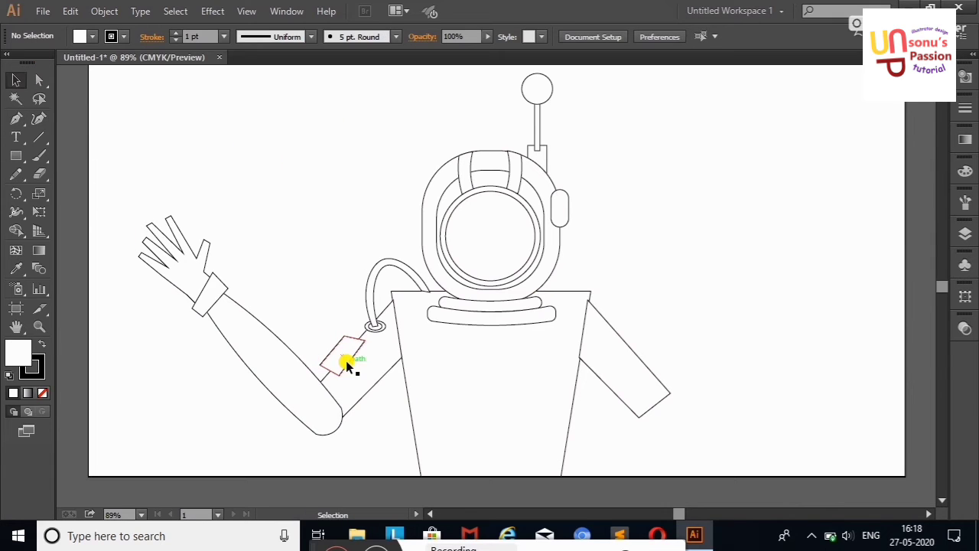
click(334, 221)
Step: Reshape a small rectangle into a triangle and narrow it into an angled band on the upper arm
click(10, 162)
drag(212, 184, 243, 203)
key(shift+grave)
click(243, 203)
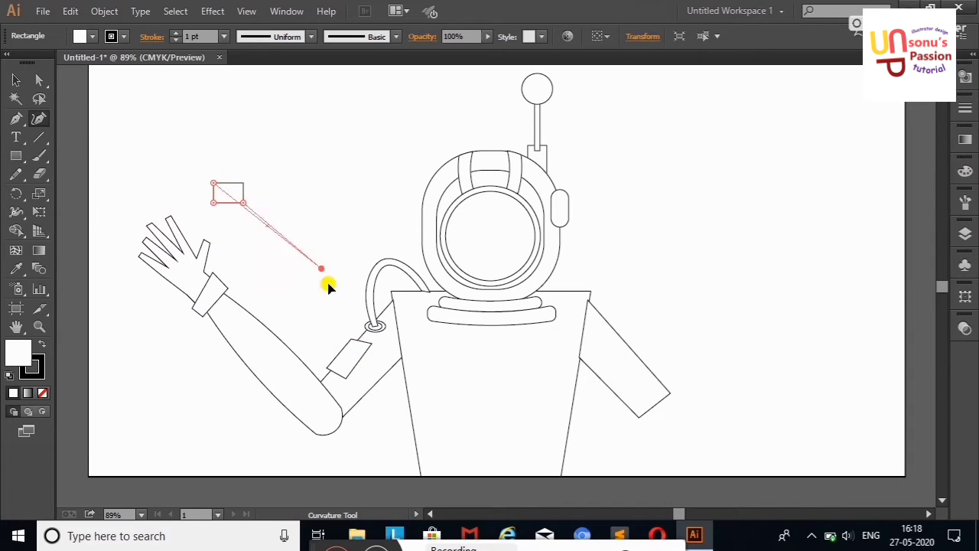
click(321, 159)
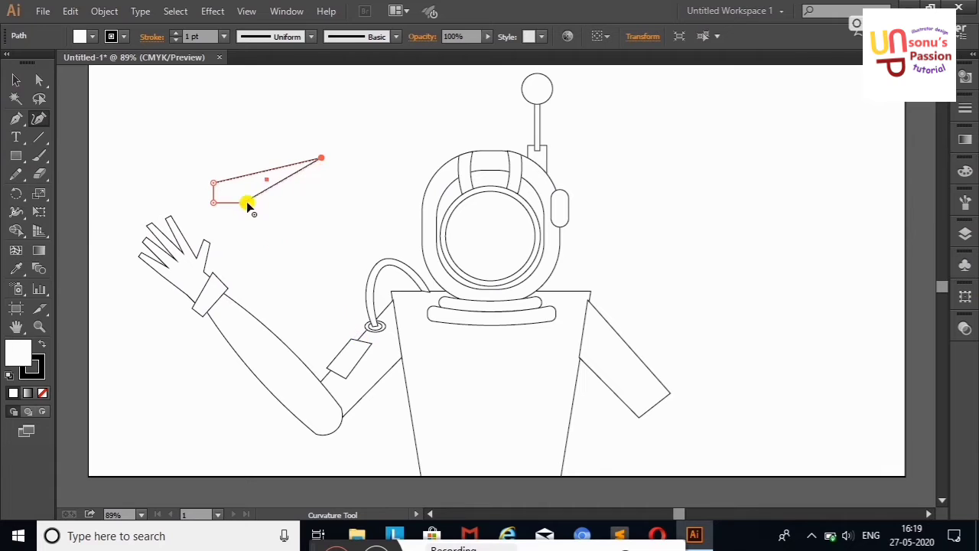
click(279, 279)
click(16, 79)
drag(279, 162, 338, 225)
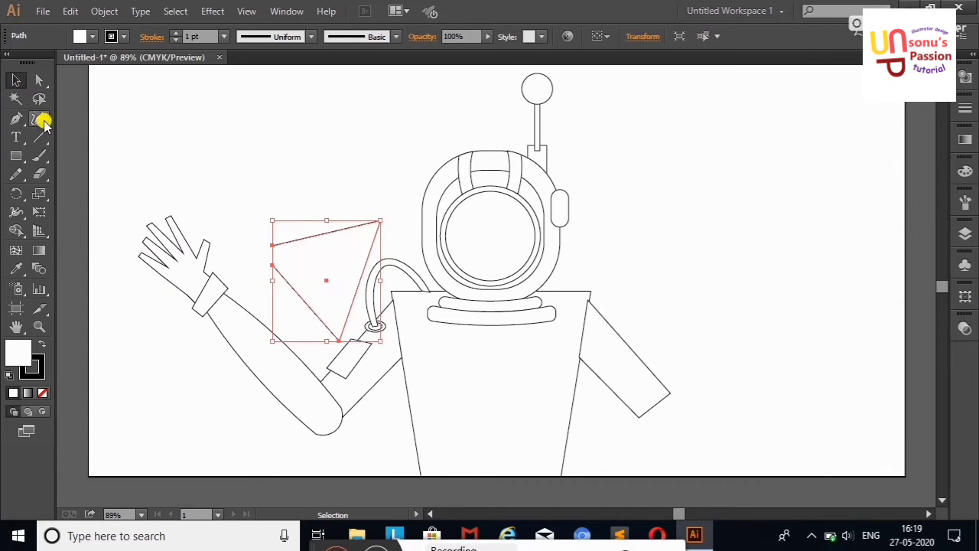
click(39, 117)
drag(377, 274, 336, 327)
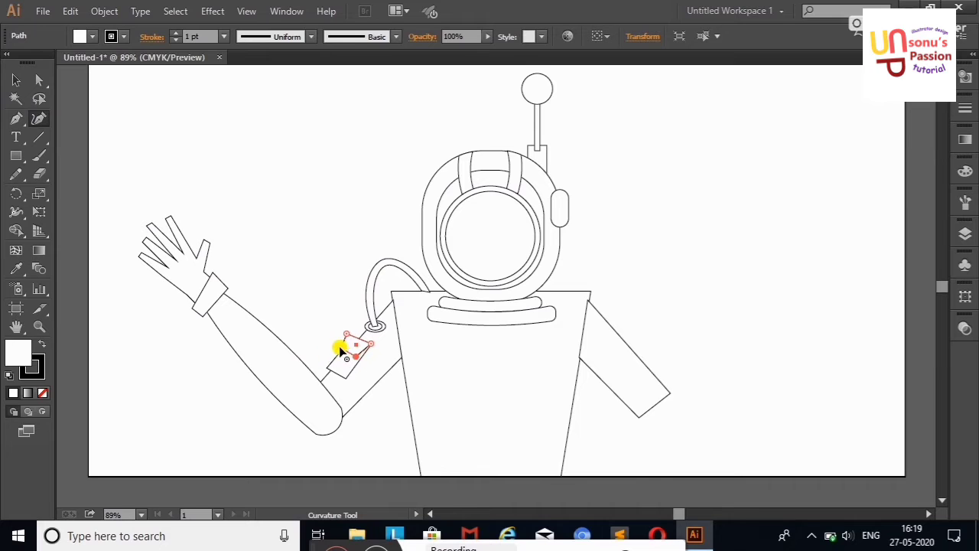
Step: Reselect the arm patch and check it with the Curvature tool
key(v)
click(136, 122)
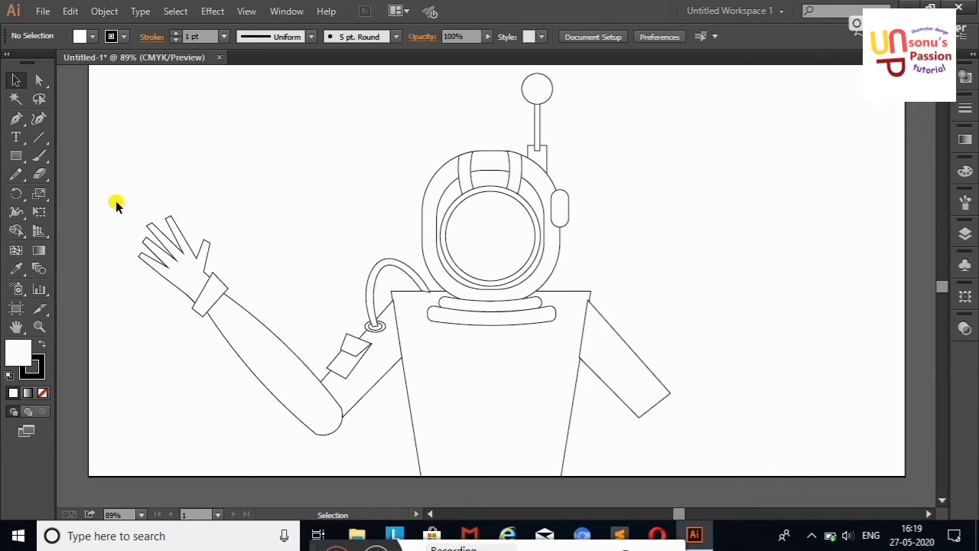
click(348, 355)
click(39, 118)
click(17, 80)
click(107, 106)
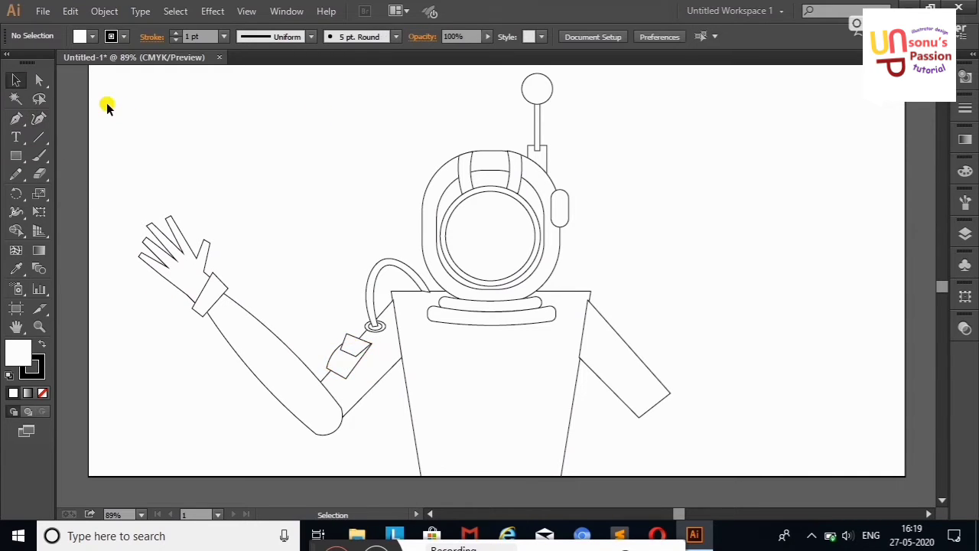
click(352, 351)
click(36, 119)
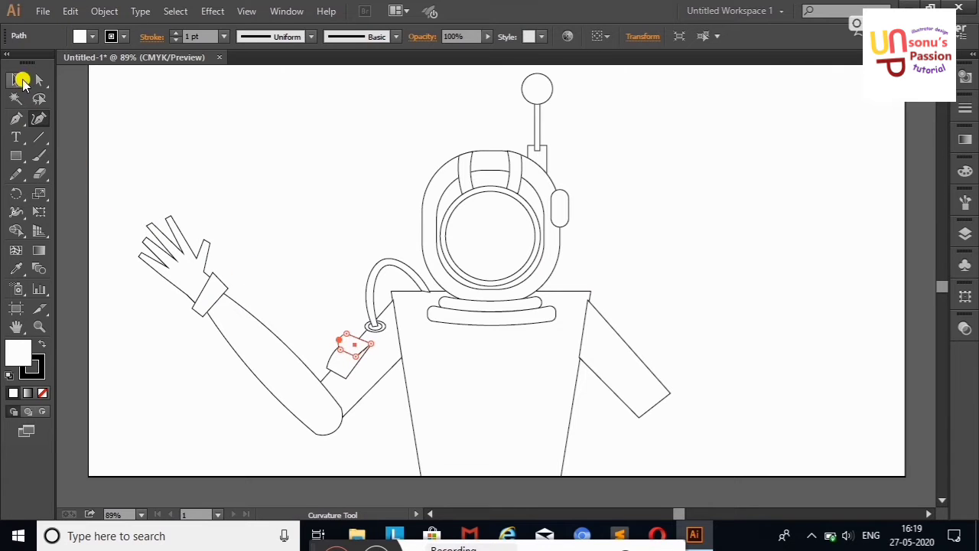
click(17, 80)
click(197, 135)
Step: Draw a thin strip along the forearm and delete one of its corner points
click(15, 153)
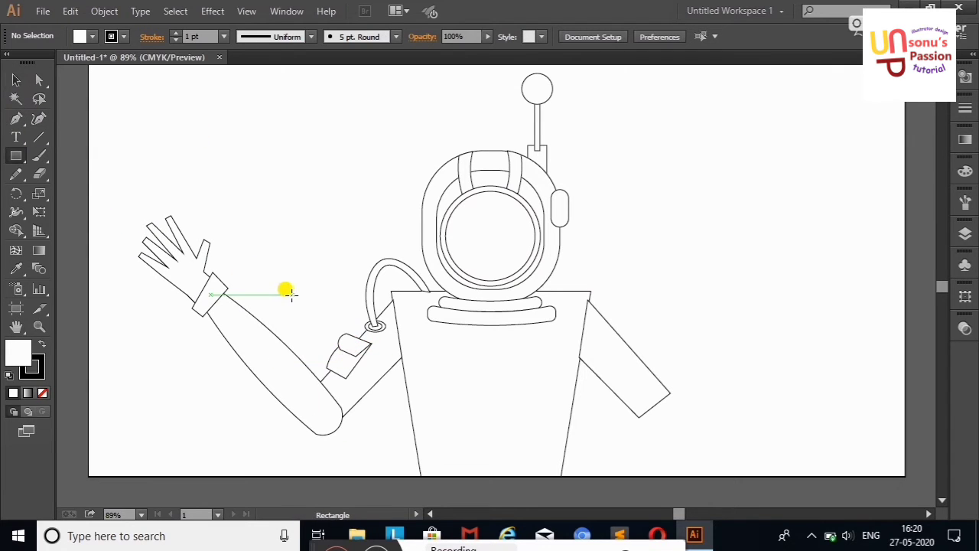
mouse_move(220, 339)
mouse_down()
mouse_move(258, 388)
mouse_move(240, 398)
mouse_move(257, 393)
mouse_up()
key(shift+grave)
click(258, 340)
key(Delete)
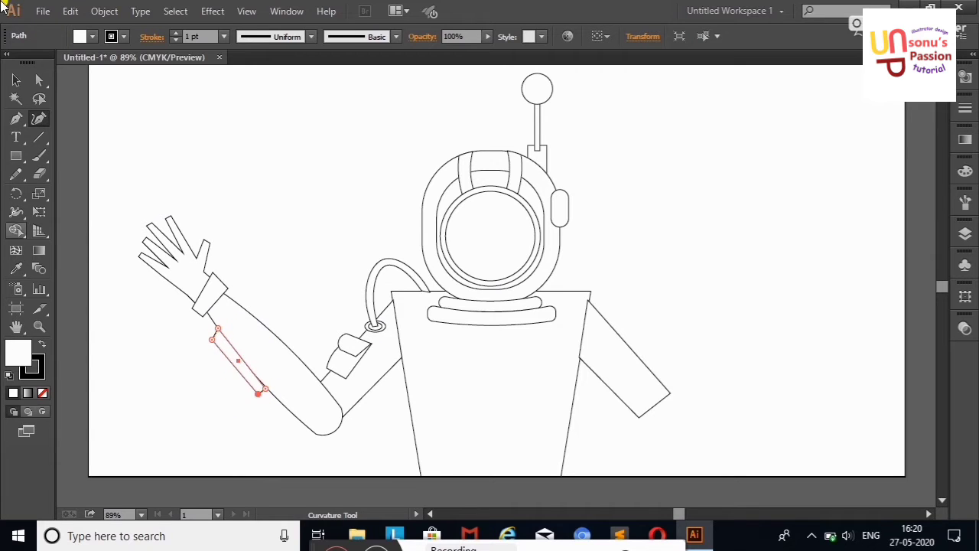
click(39, 79)
click(16, 79)
click(159, 121)
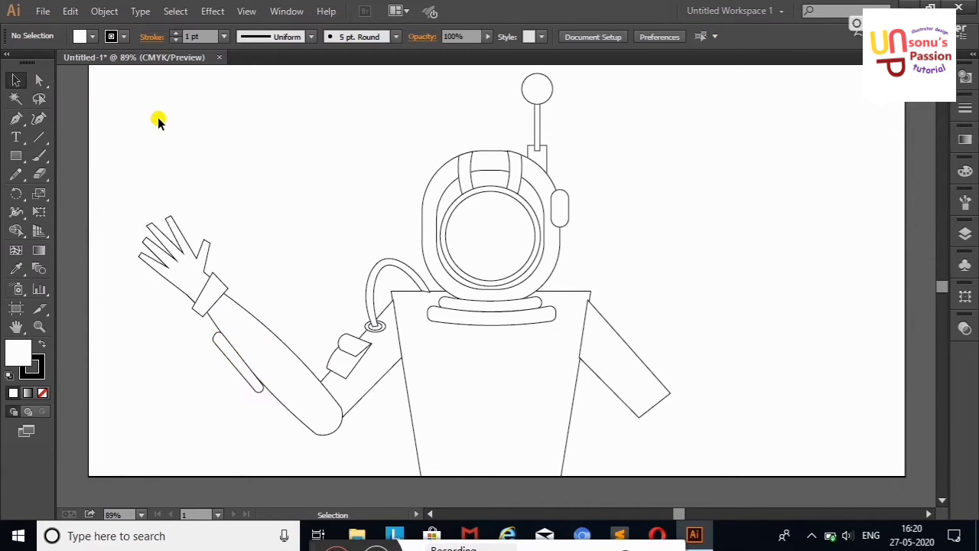
Step: Draw a forearm rectangle on the right arm and pull its top corner toward the elbow
click(16, 155)
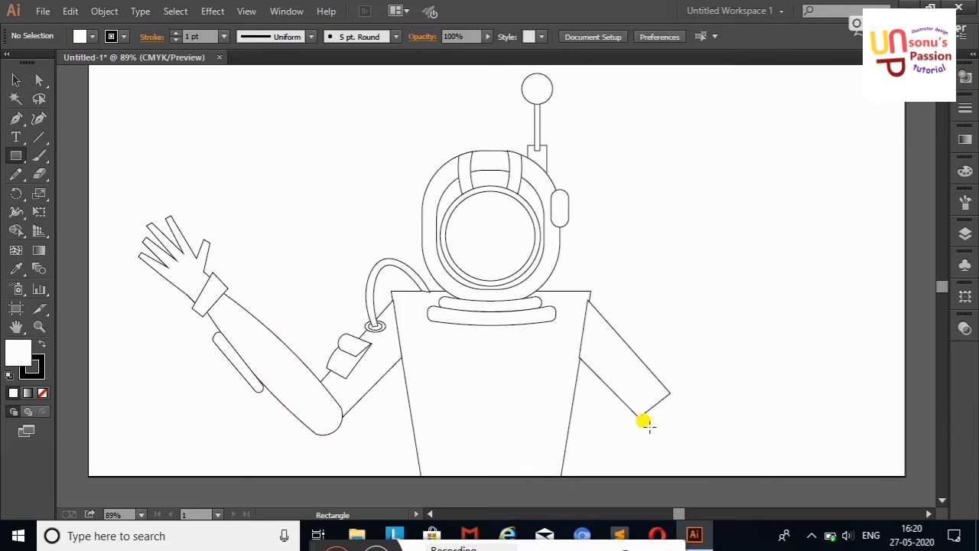
drag(649, 395, 681, 465)
key(shift+grave)
drag(681, 395, 670, 393)
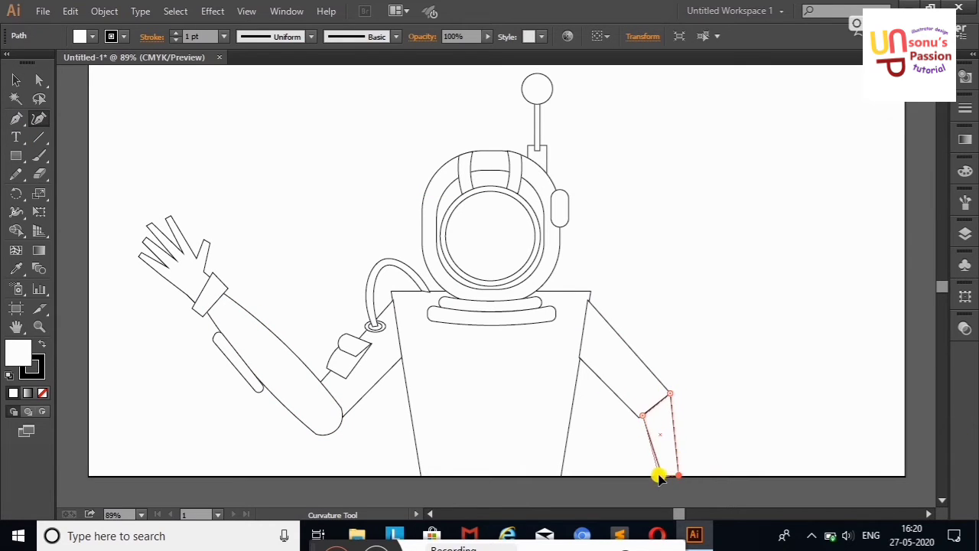
Step: Merge the right forearm and upper arm into one outline with the Shape Builder (Shift+M)
click(16, 78)
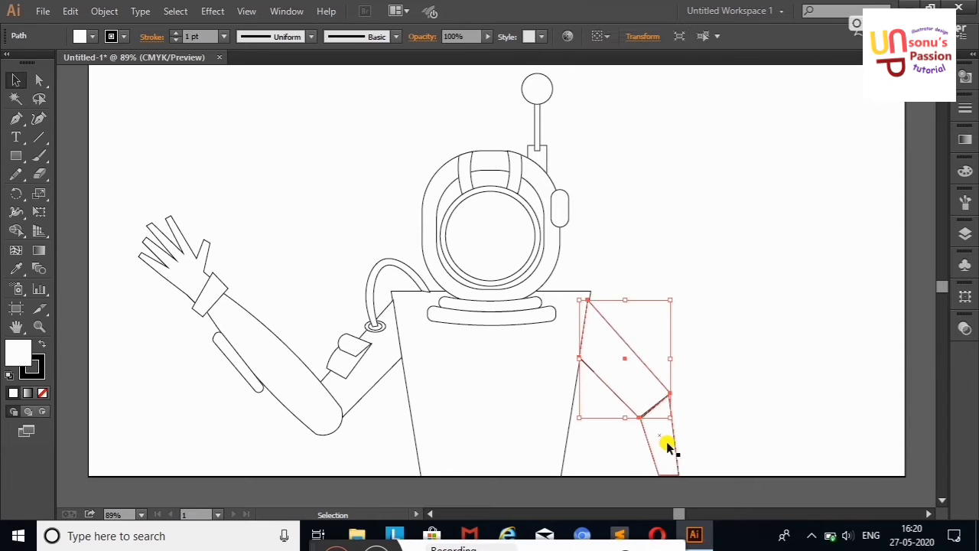
key(shift+m)
click(614, 334)
key(v)
click(651, 429)
key(shift+grave)
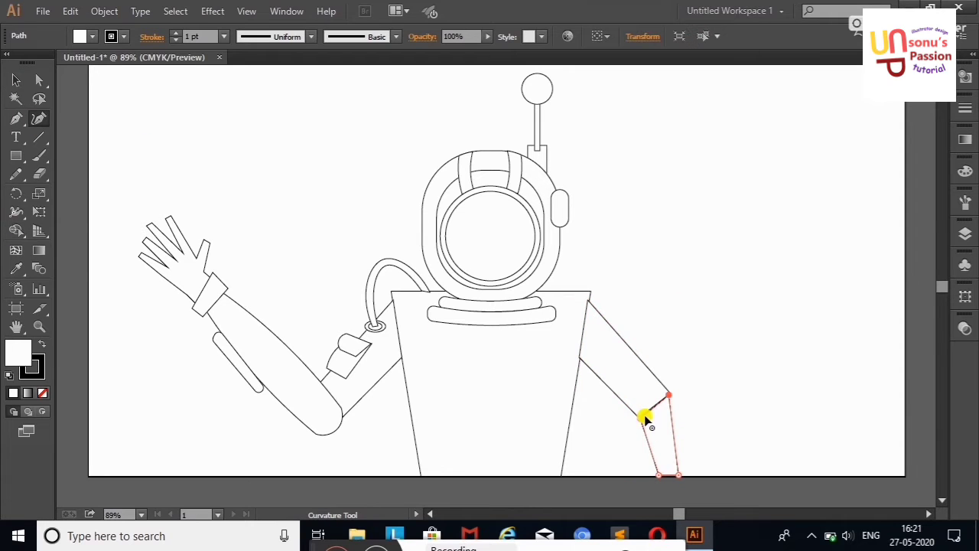
key(v)
click(664, 324)
drag(681, 306, 643, 459)
key(shift+m)
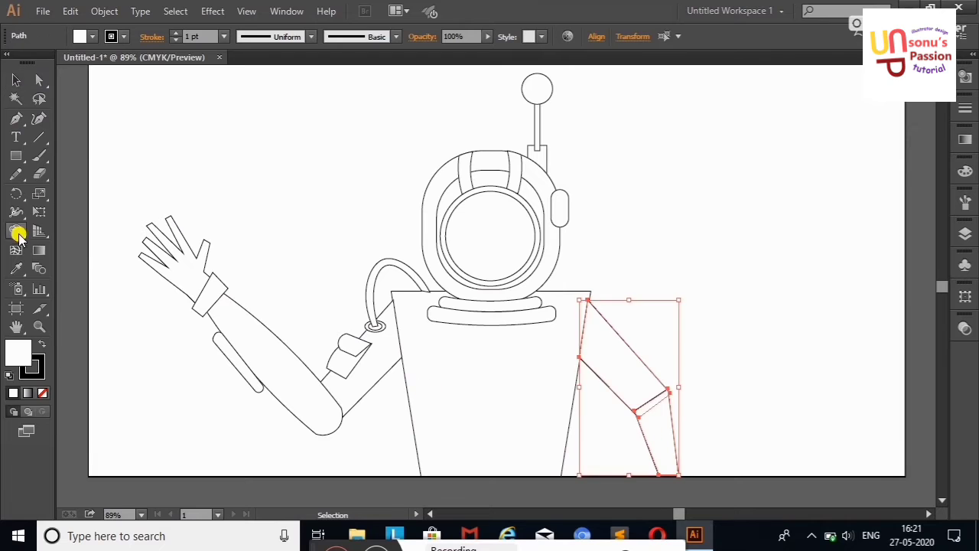
drag(612, 344, 664, 437)
click(17, 81)
click(107, 126)
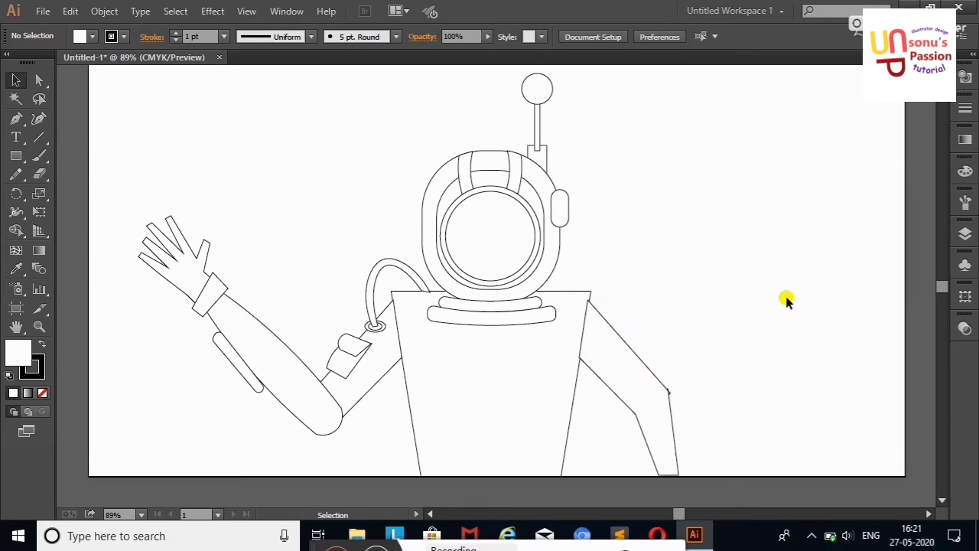
Step: Draw the chest panel rectangle and fit an inner rectangle inside it
key(m)
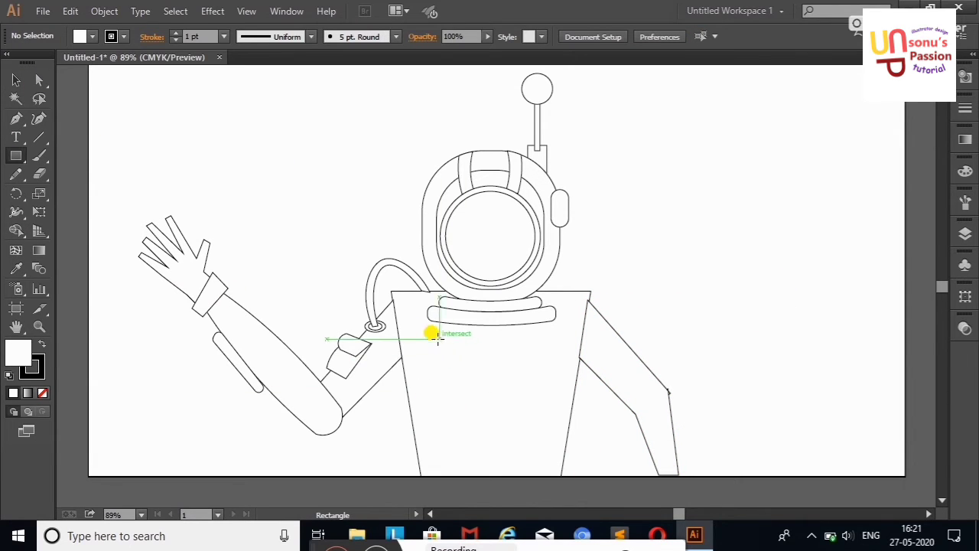
drag(429, 357, 557, 421)
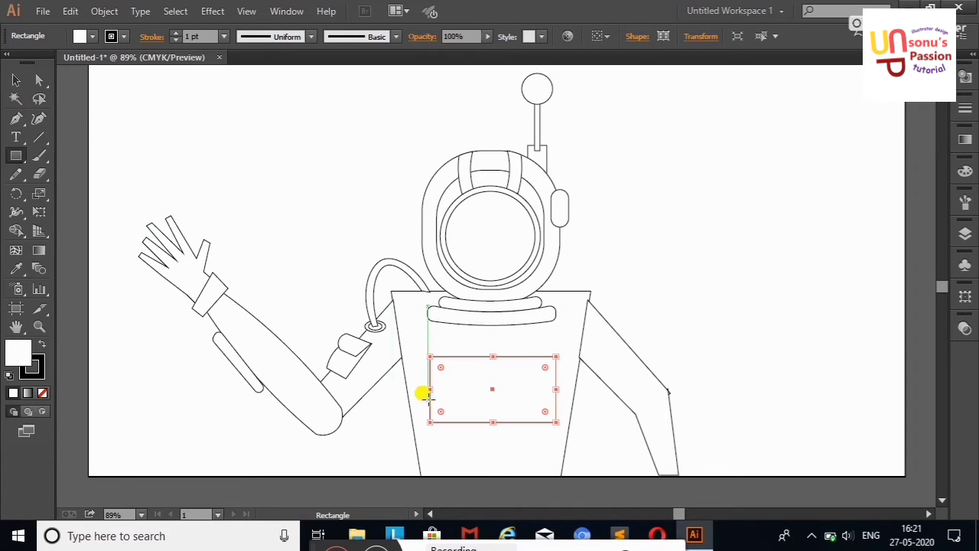
drag(183, 138, 263, 193)
key(v)
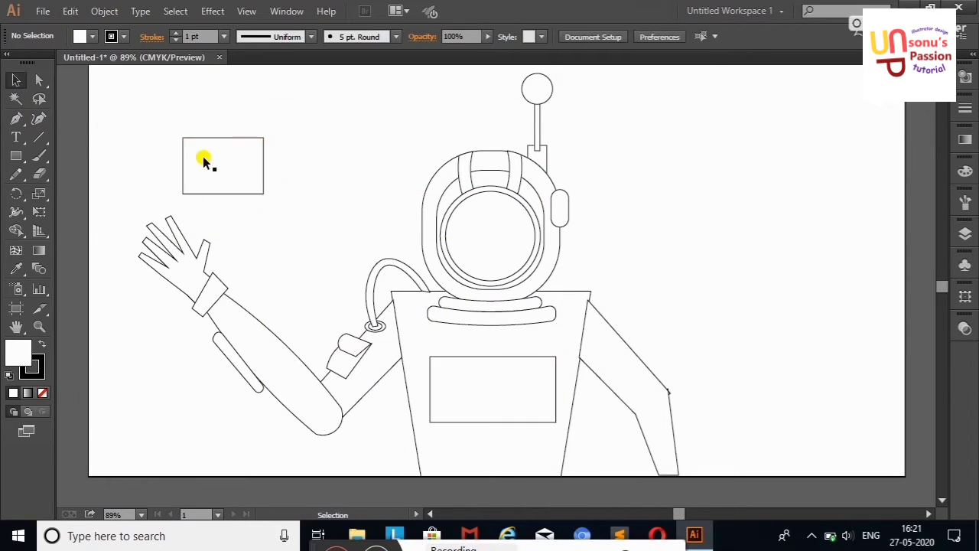
mouse_move(208, 158)
mouse_down()
mouse_move(476, 384)
mouse_move(494, 357)
mouse_move(494, 429)
mouse_up()
click(700, 287)
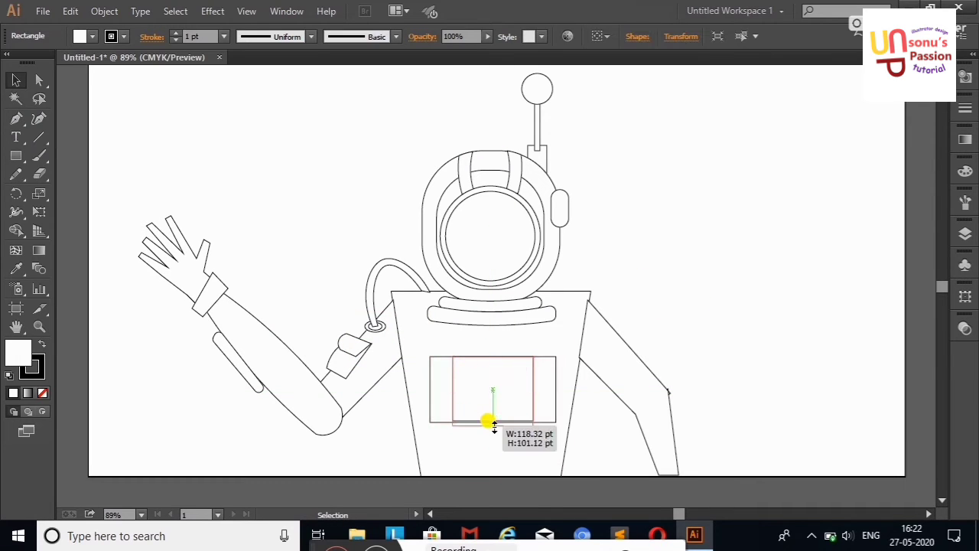
click(743, 313)
Step: Draw three small tall rectangles for the bars and select them together
key(m)
drag(261, 127, 282, 174)
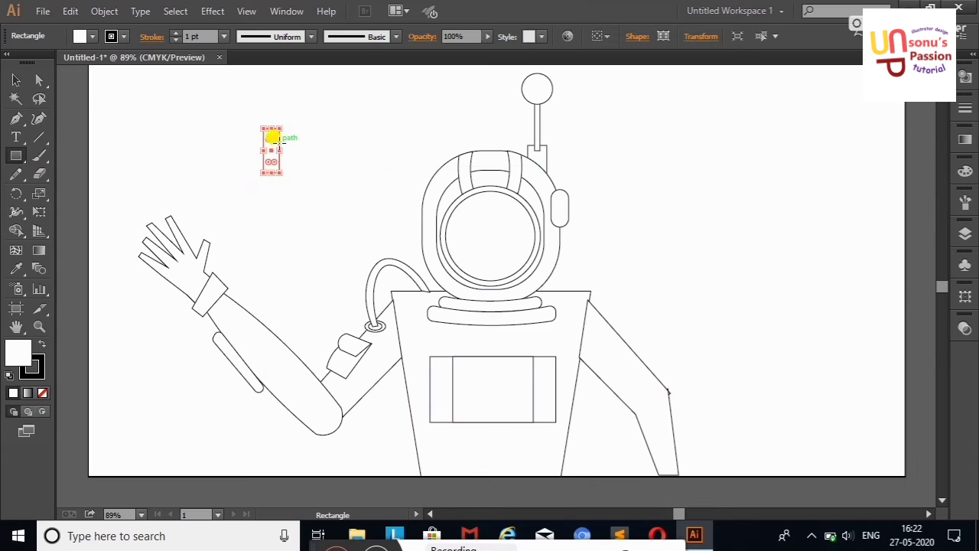
mouse_move(289, 136)
mouse_down()
mouse_move(305, 169)
mouse_move(255, 158)
mouse_up()
key(v)
click(149, 120)
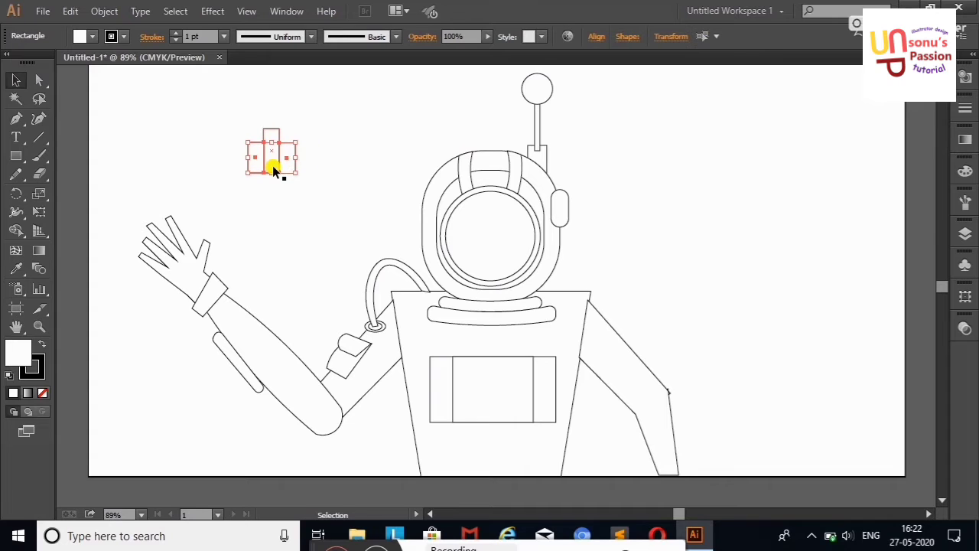
click(326, 157)
click(290, 160)
click(253, 160)
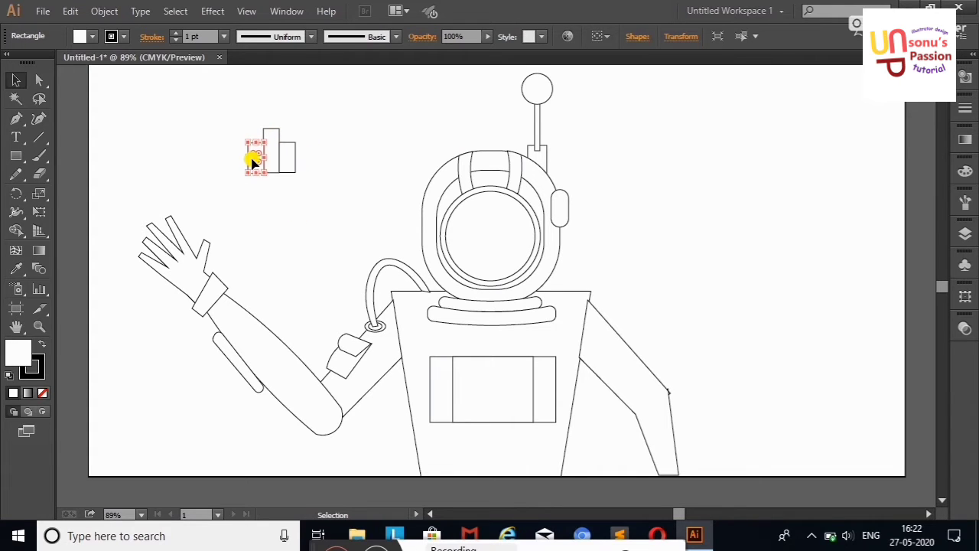
click(291, 198)
click(255, 159)
drag(233, 127, 334, 174)
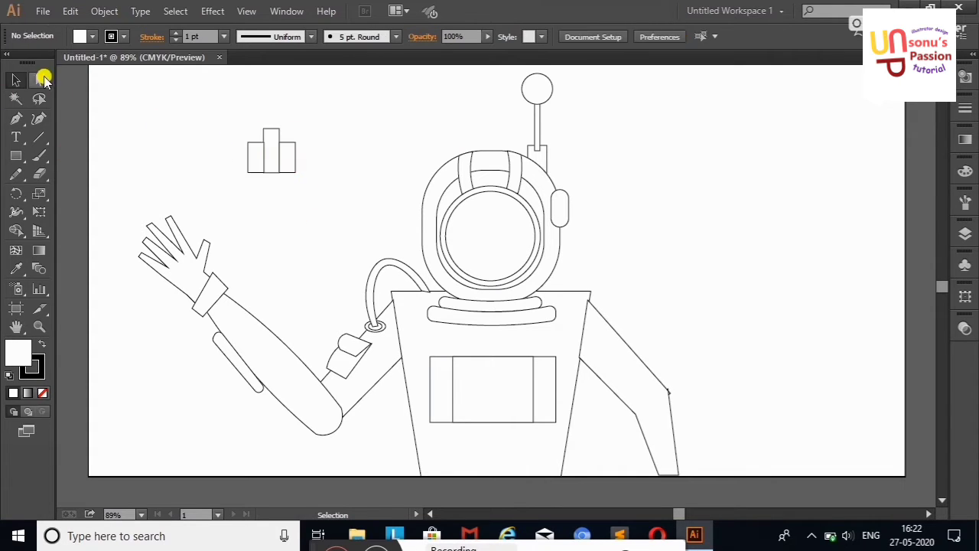
Step: Round the tops of the three bars and move them into the chest panel
click(44, 80)
mouse_move(234, 123)
mouse_down()
mouse_move(284, 146)
mouse_move(278, 179)
mouse_move(444, 361)
mouse_move(378, 127)
mouse_up()
key(v)
click(302, 153)
mouse_move(225, 127)
mouse_down()
mouse_move(306, 164)
mouse_move(493, 390)
mouse_up()
click(694, 284)
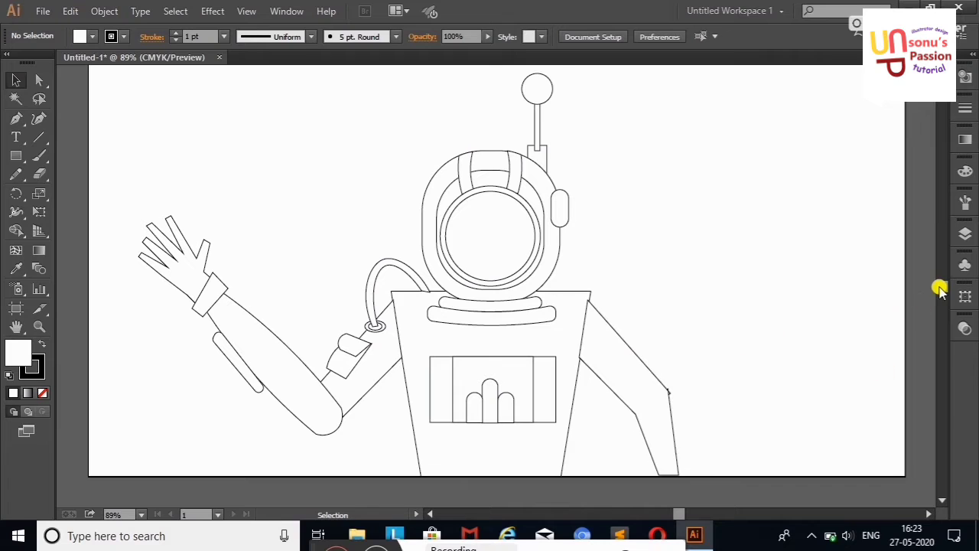
Step: Draw a lower rectangle and bend it into a curved band
scroll(940, 289, down, 3)
click(15, 155)
drag(436, 320, 551, 338)
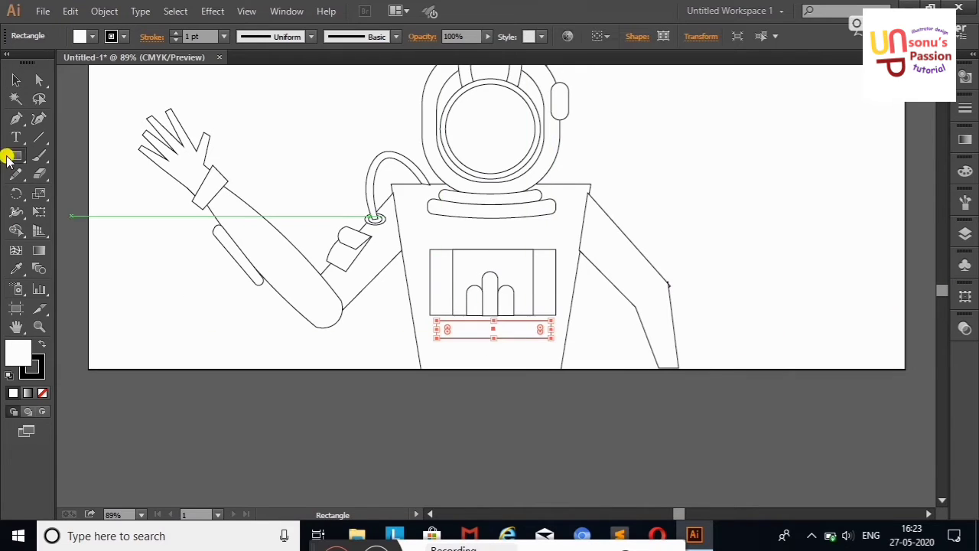
click(39, 118)
drag(487, 320, 493, 334)
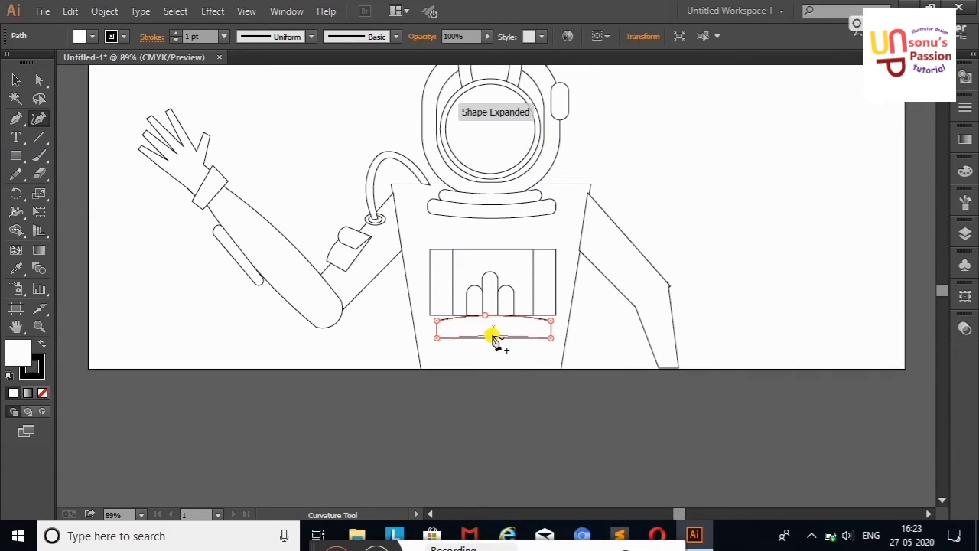
key(a)
click(15, 80)
click(114, 135)
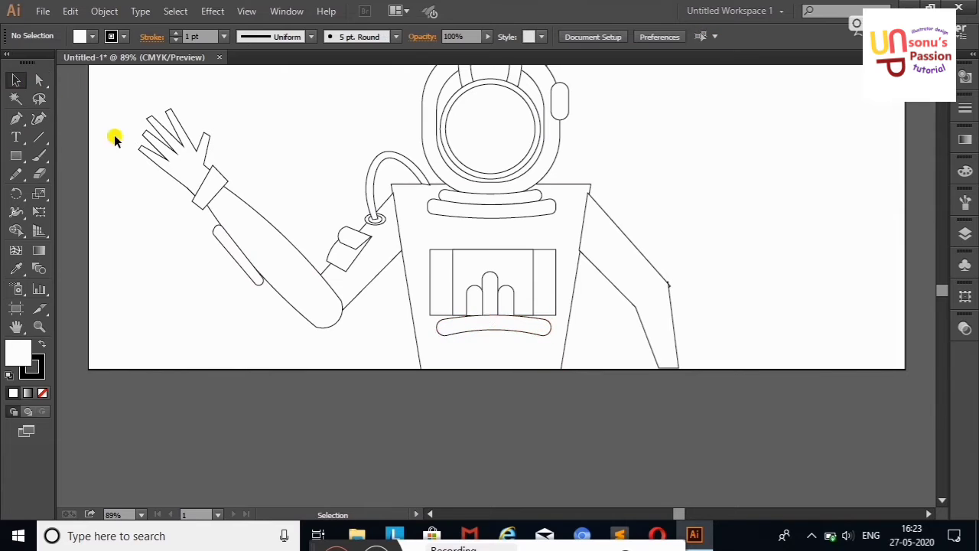
click(476, 329)
click(790, 179)
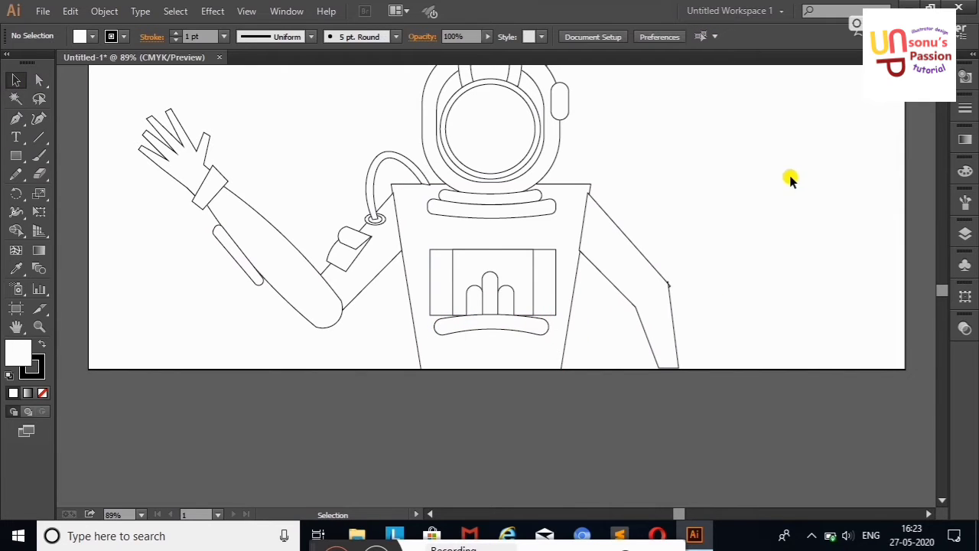
Step: Draw a thin base strip just above the curved band
click(15, 155)
drag(444, 319, 533, 314)
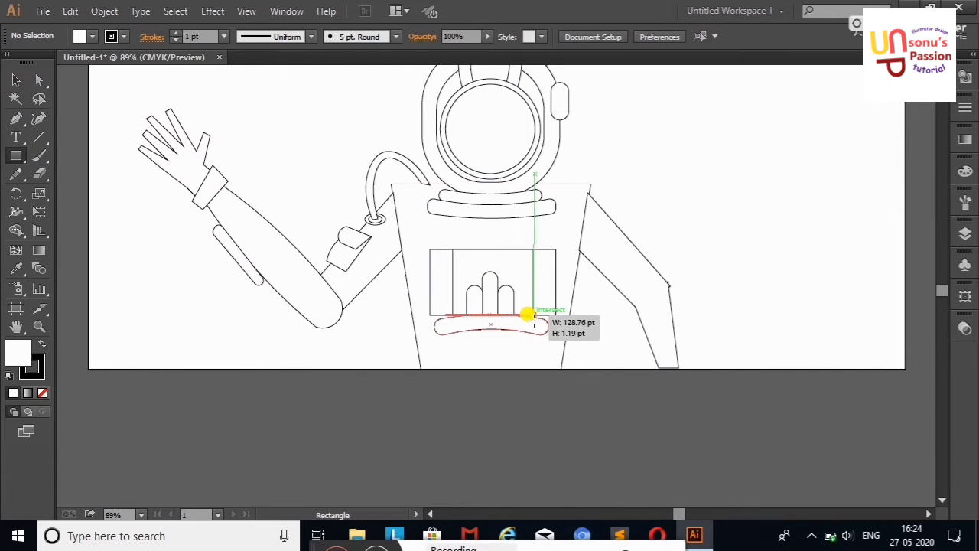
click(15, 80)
click(495, 316)
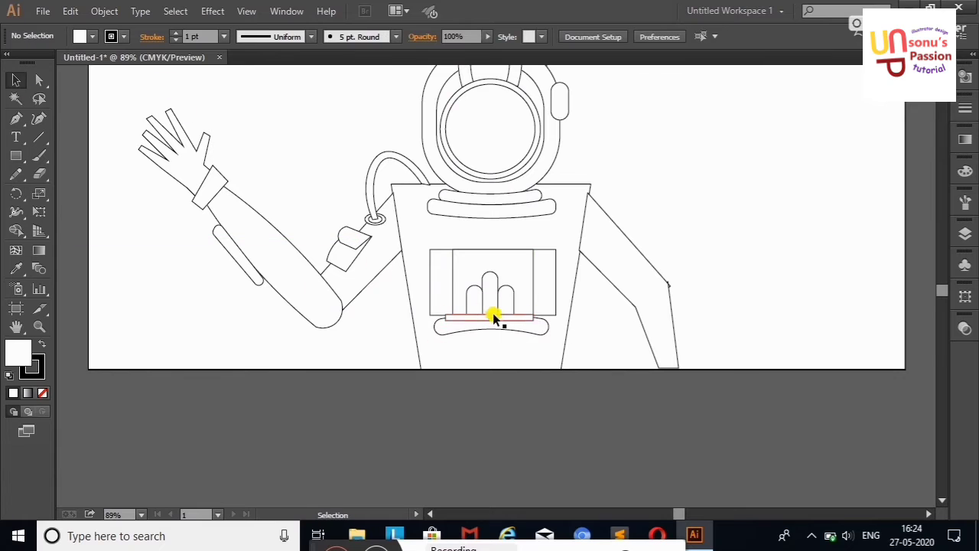
click(775, 230)
click(15, 156)
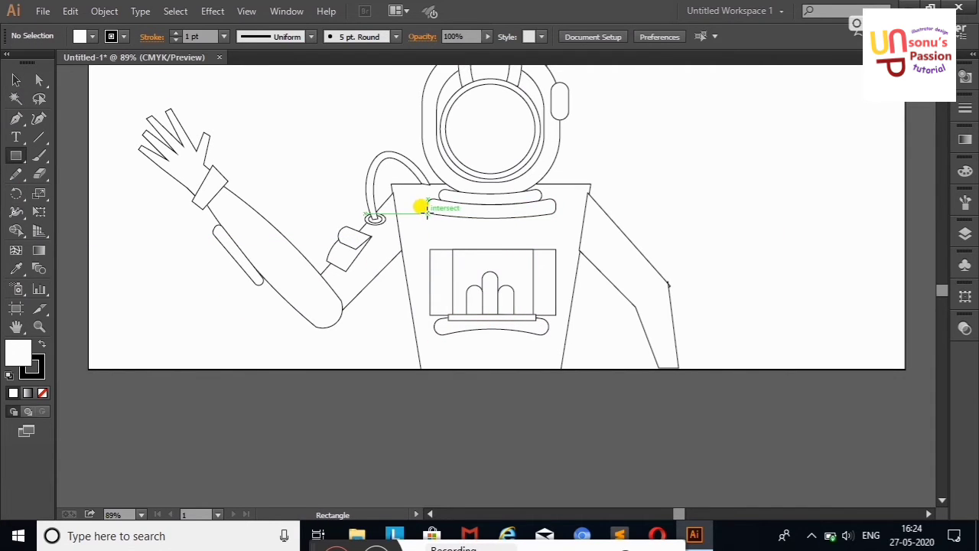
Step: Draw a rounded rectangle for the upper chest panel and place it above the chest panel
drag(557, 249, 429, 215)
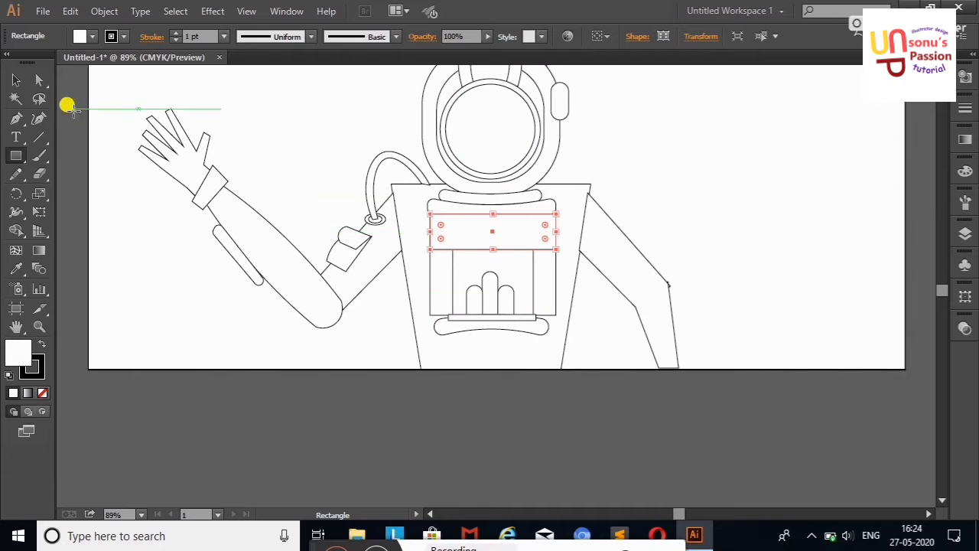
key(v)
click(70, 107)
click(538, 222)
key(a)
mouse_move(538, 222)
mouse_down()
mouse_move(711, 190)
mouse_move(800, 188)
mouse_up()
key(v)
click(125, 137)
drag(682, 196, 524, 241)
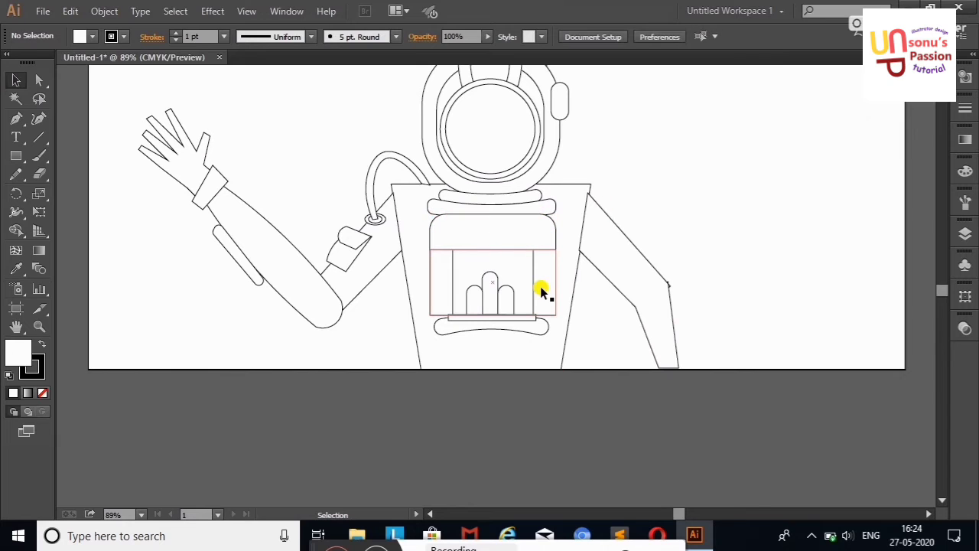
Step: Add a narrow divider and two small circles to the upper panel
click(15, 155)
drag(483, 214, 505, 249)
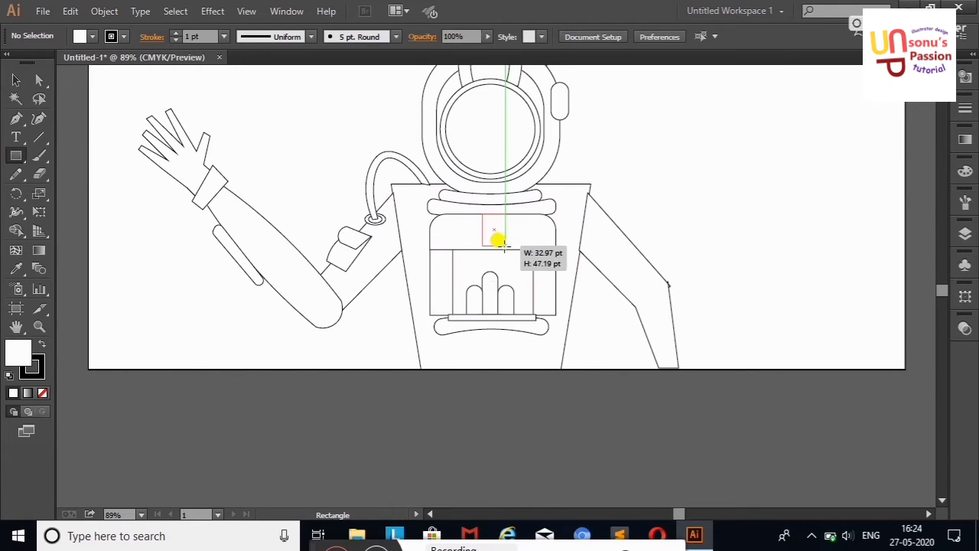
drag(15, 155, 61, 192)
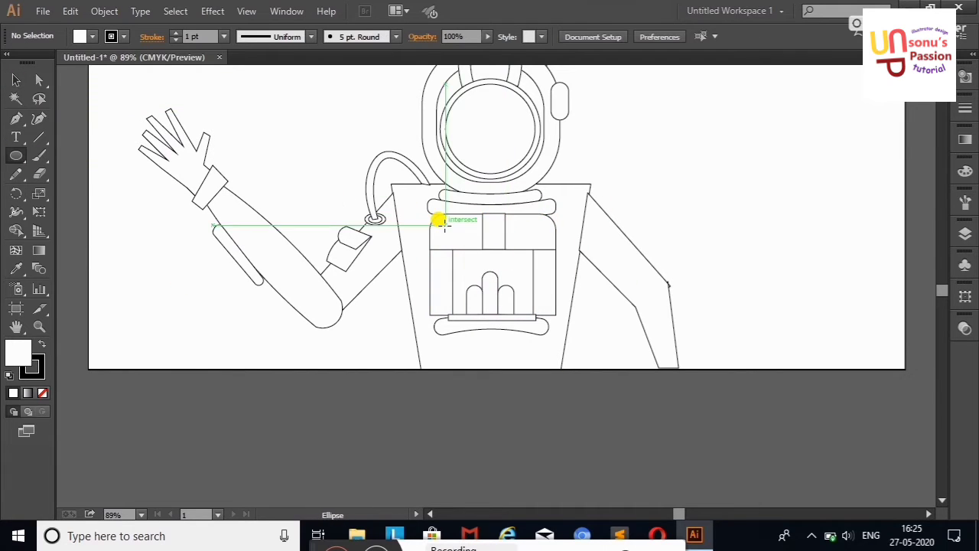
mouse_move(445, 226)
mouse_down()
mouse_move(461, 242)
mouse_move(535, 239)
mouse_up()
key(v)
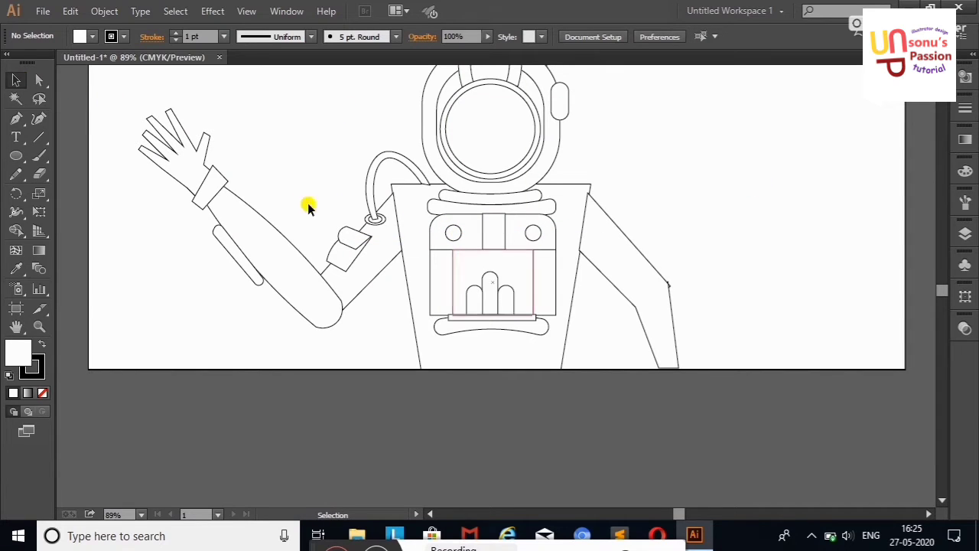
Step: Add two small squares and thin horizontal stripes to the chest panel
click(12, 158)
mouse_move(458, 254)
mouse_down()
mouse_move(468, 265)
mouse_move(534, 271)
mouse_move(533, 260)
mouse_move(523, 264)
mouse_up()
click(16, 79)
click(826, 181)
click(15, 155)
click(16, 80)
click(91, 94)
click(15, 156)
click(16, 79)
click(249, 191)
Step: Select the old right arm, passing over the chest rectangle and torso outline
click(681, 191)
click(525, 262)
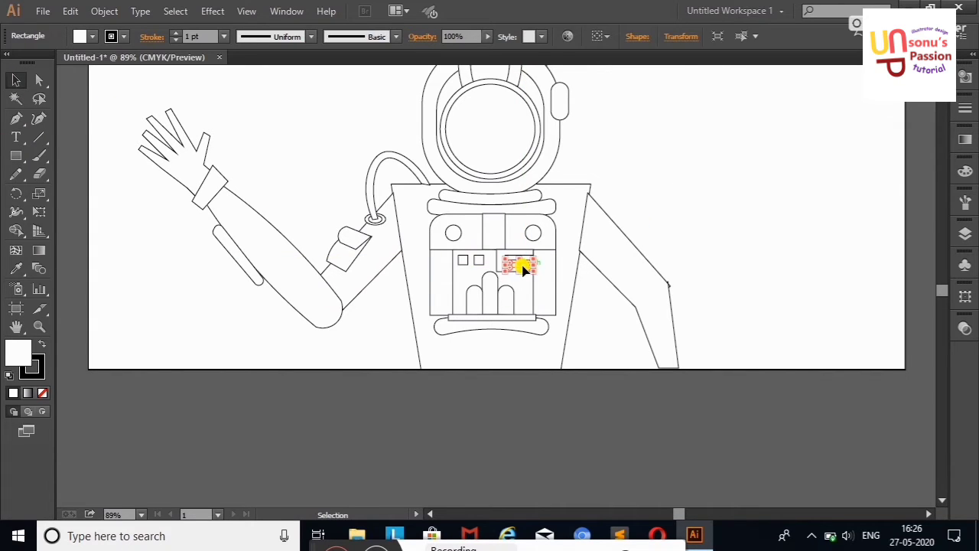
click(709, 212)
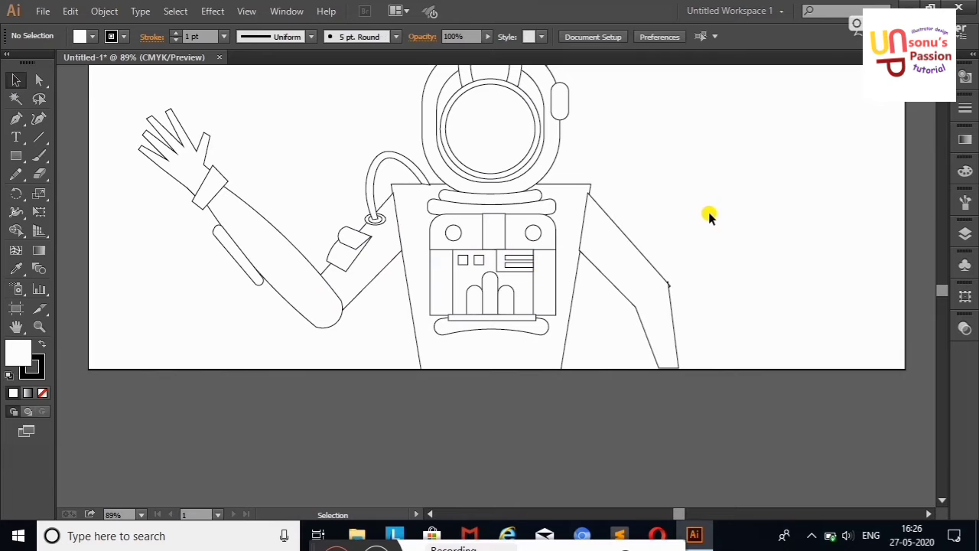
click(571, 197)
click(688, 164)
click(633, 251)
Step: Delete the old right arm and place a reflected copy of the left arm on the right side
key(Delete)
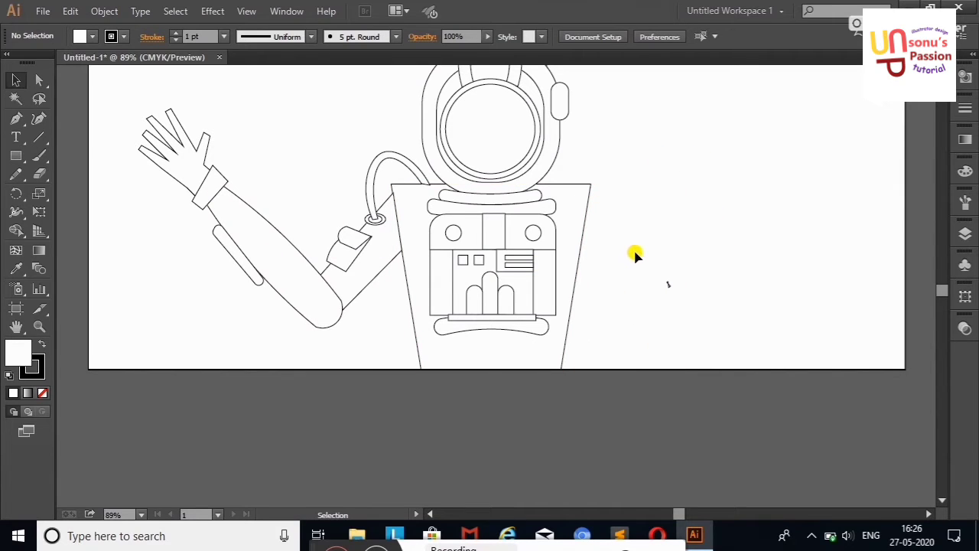
right_click(339, 248)
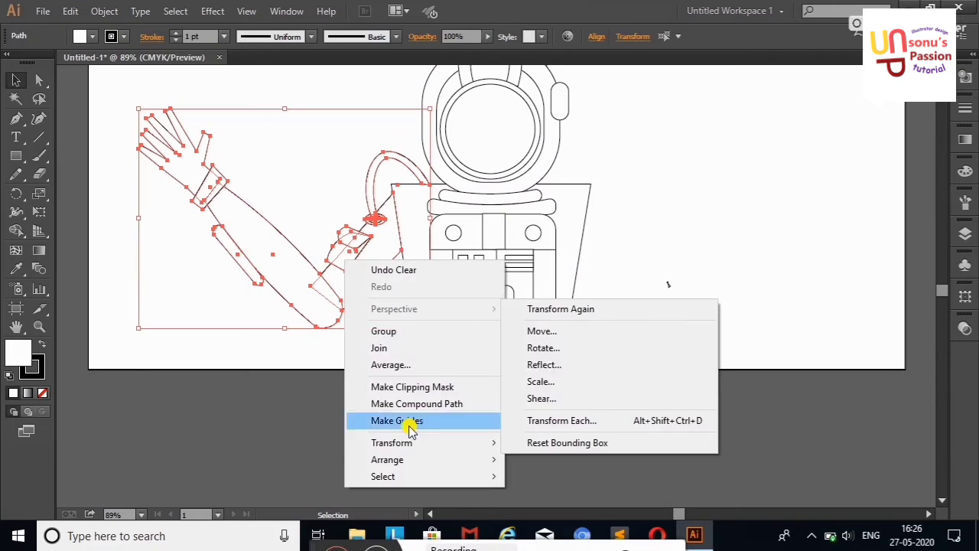
click(531, 369)
click(426, 359)
drag(260, 284, 673, 280)
click(716, 92)
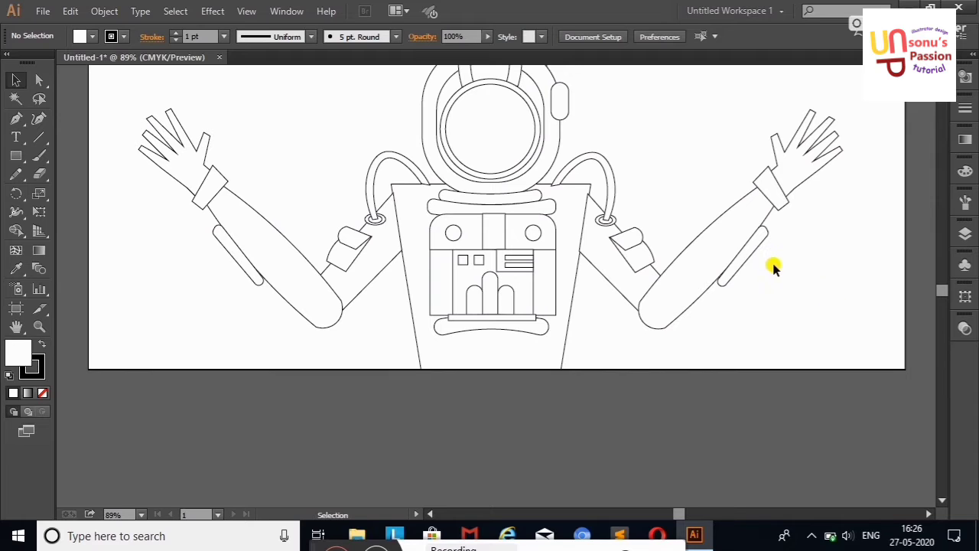
Step: Draw a tall thin strip along the torso's left side and bend its edges into curves
click(15, 155)
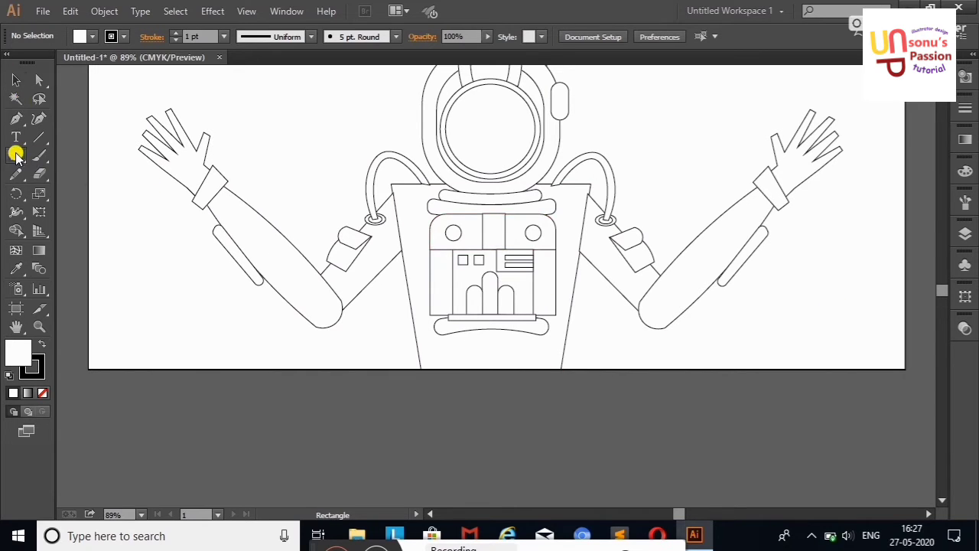
drag(411, 185, 427, 335)
key(shift+grave)
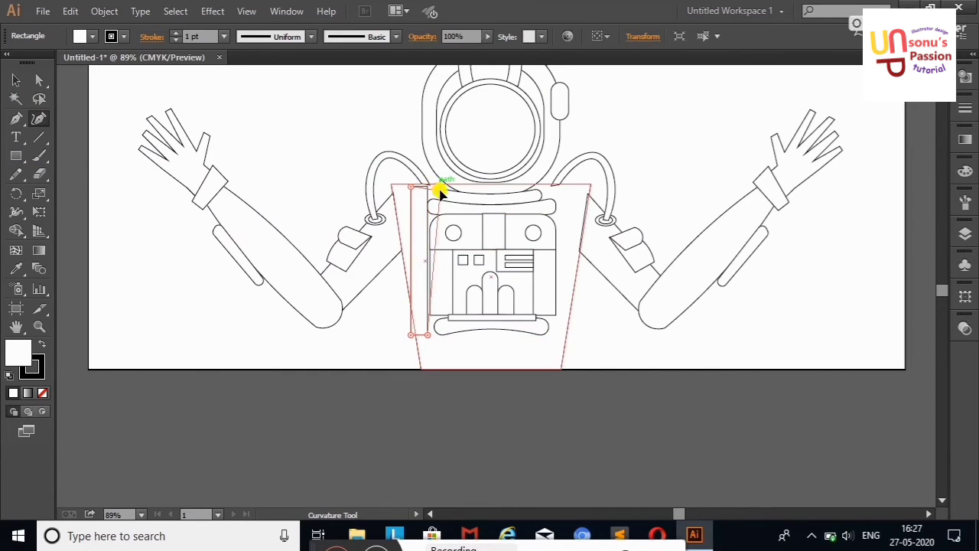
click(426, 201)
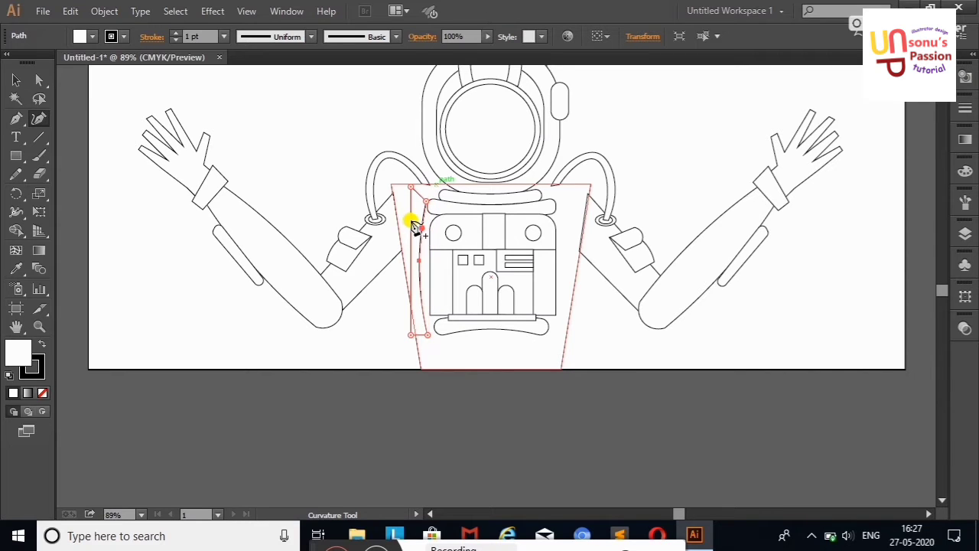
click(408, 219)
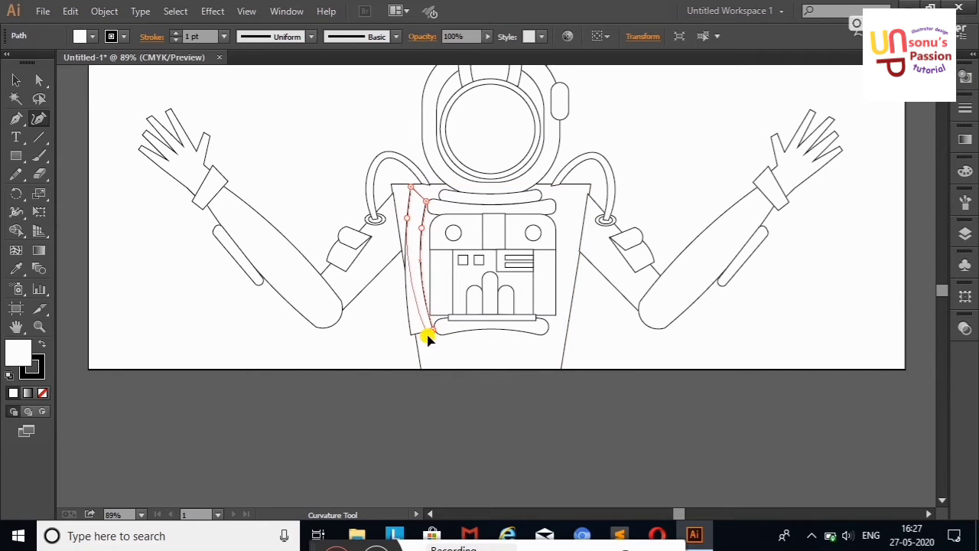
Step: Reflect a copy of the curved strip and place it on the torso's right side
click(16, 79)
click(97, 100)
drag(411, 237, 432, 199)
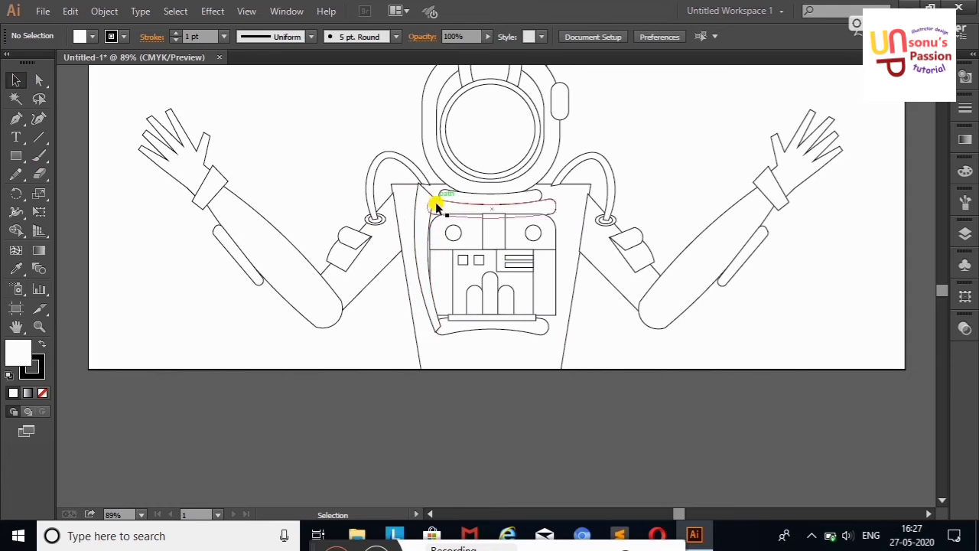
right_click(405, 204)
click(634, 316)
click(417, 362)
drag(434, 242, 566, 243)
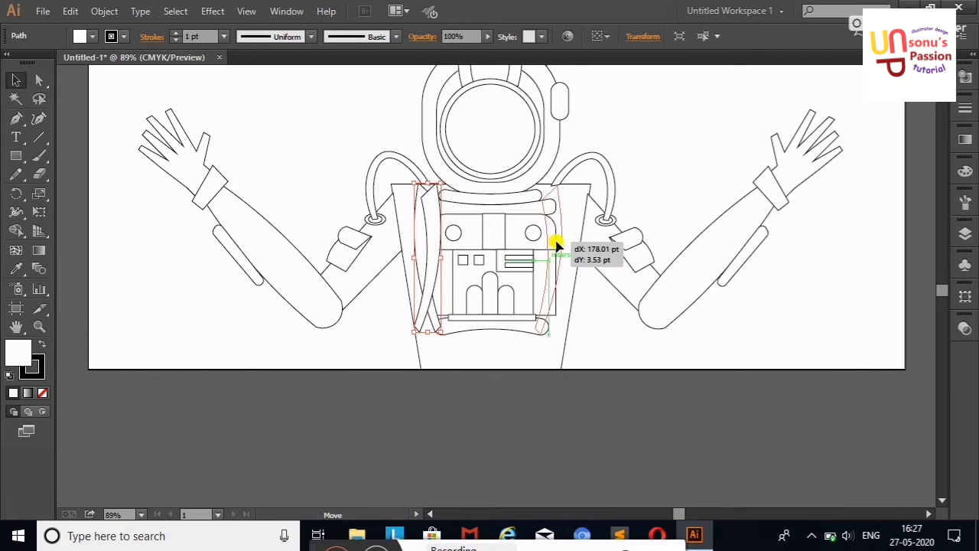
click(684, 141)
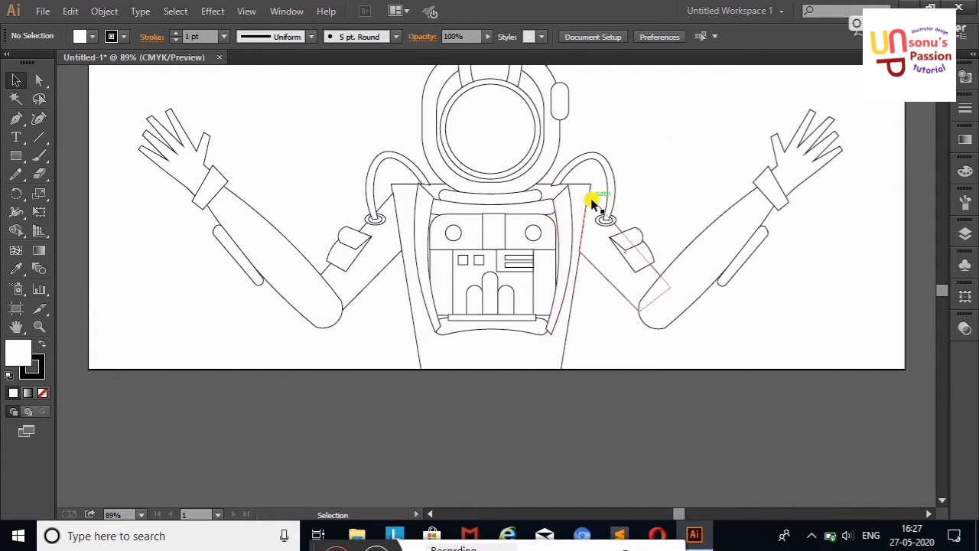
click(570, 208)
click(702, 142)
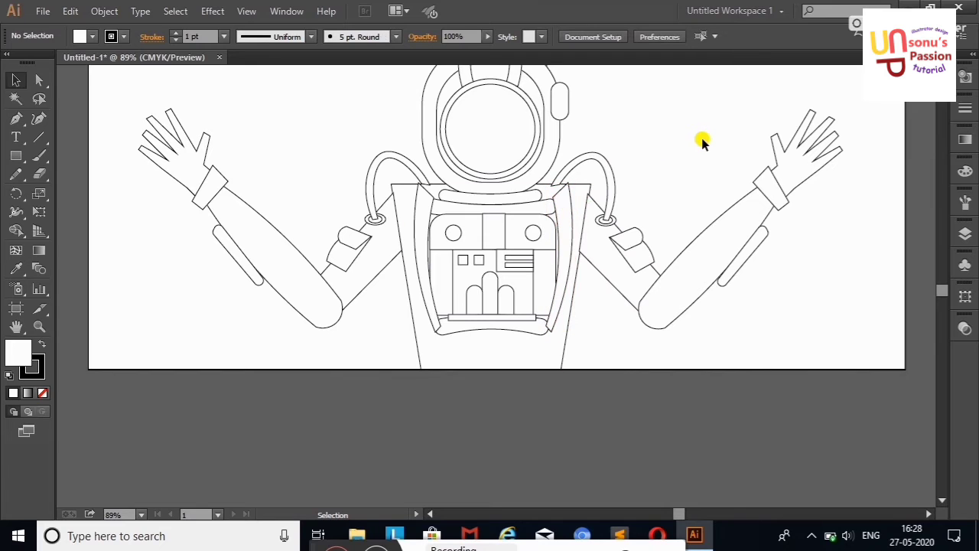
Step: Draw a small circle and copy it downward onto the left chest strap
scroll(557, 212, up, 1)
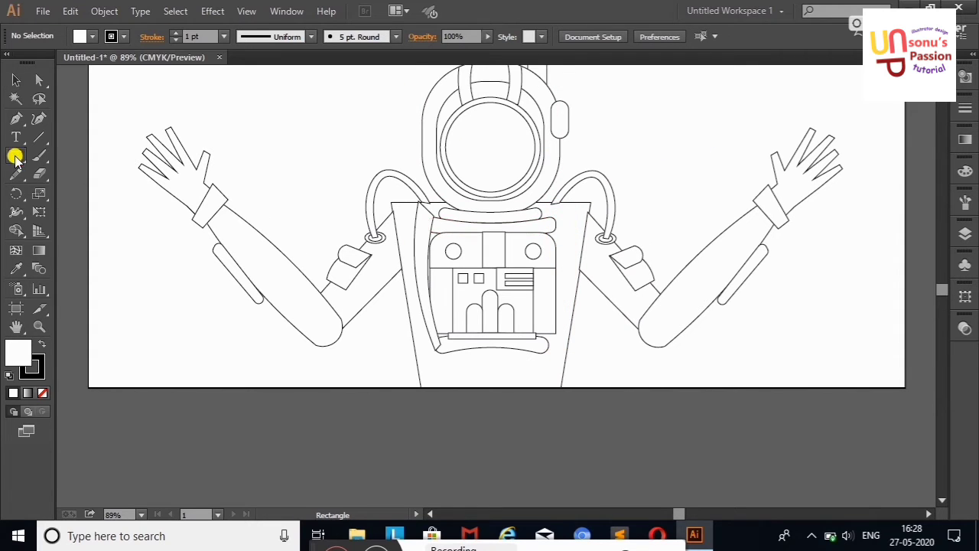
drag(15, 155, 46, 193)
drag(421, 218, 431, 226)
key(v)
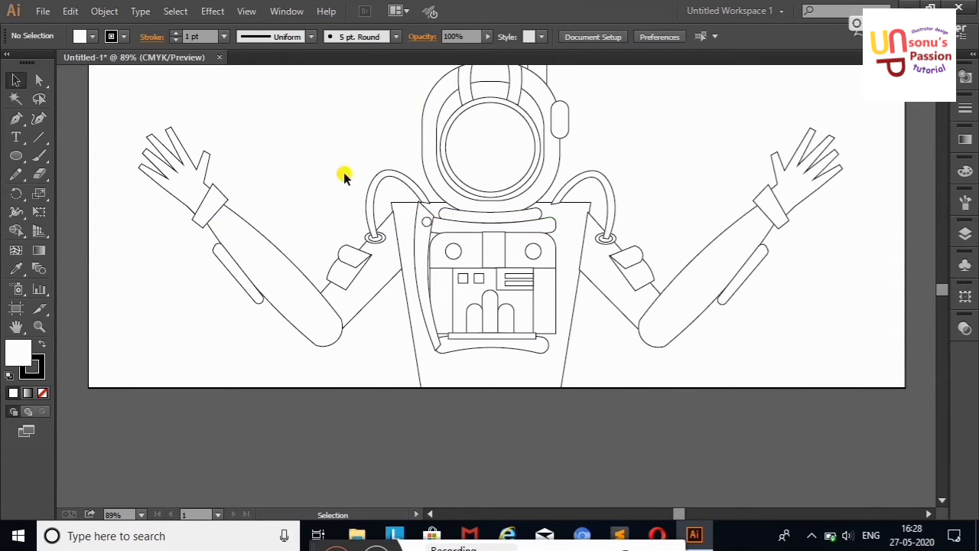
alt+scroll(426, 219, up, 1)
alt+scroll(448, 219, up, 1)
alt+scroll(448, 218, up, 1)
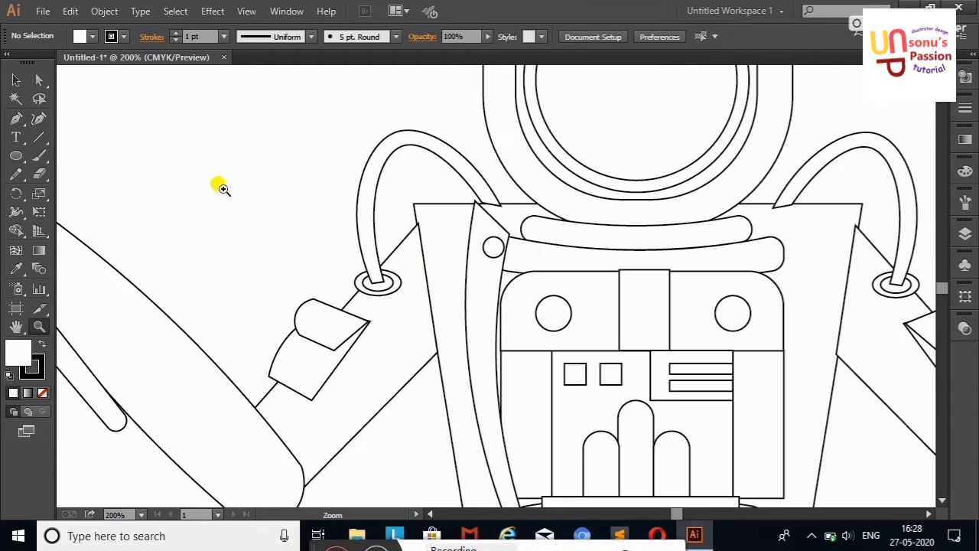
mouse_move(491, 246)
mouse_down()
mouse_move(482, 243)
mouse_move(483, 402)
mouse_up()
Step: Add more circle copies until six sit evenly spaced down the left strap
key(ctrl+shift+a)
drag(485, 439, 485, 401)
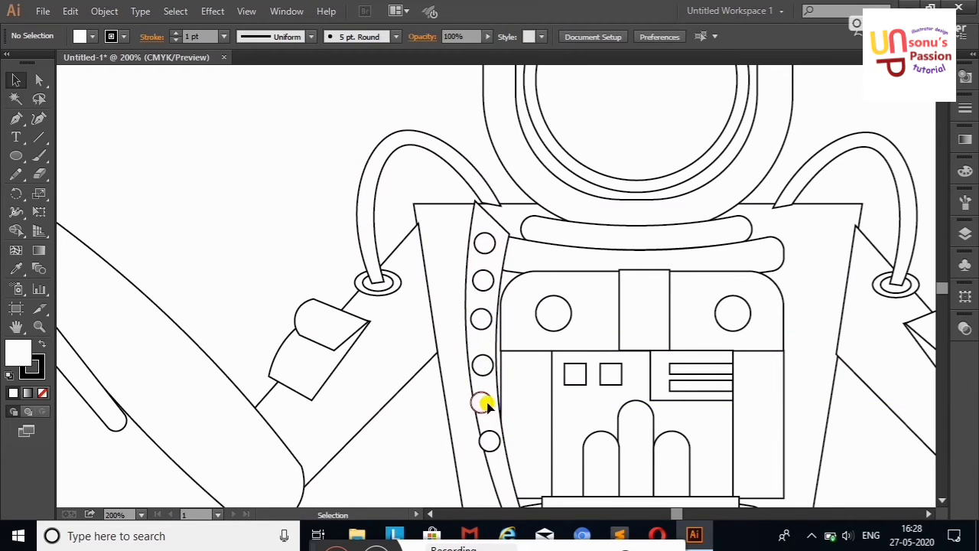
click(429, 431)
drag(482, 365, 482, 358)
drag(485, 400, 485, 391)
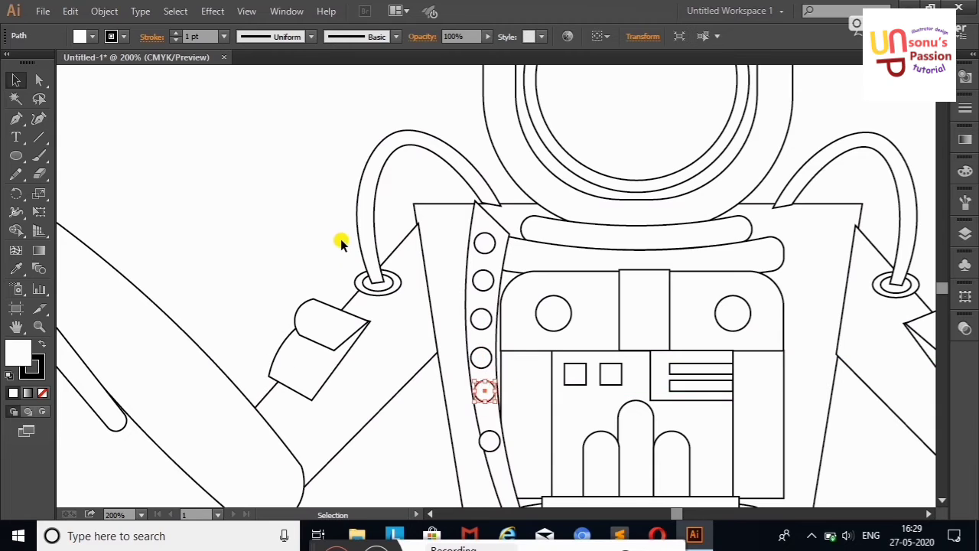
drag(489, 439, 493, 422)
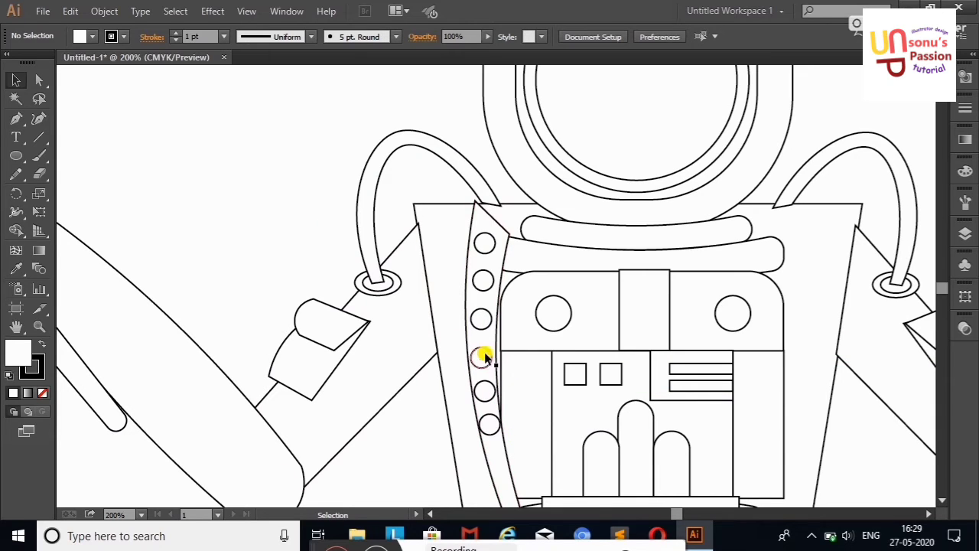
drag(484, 357, 484, 359)
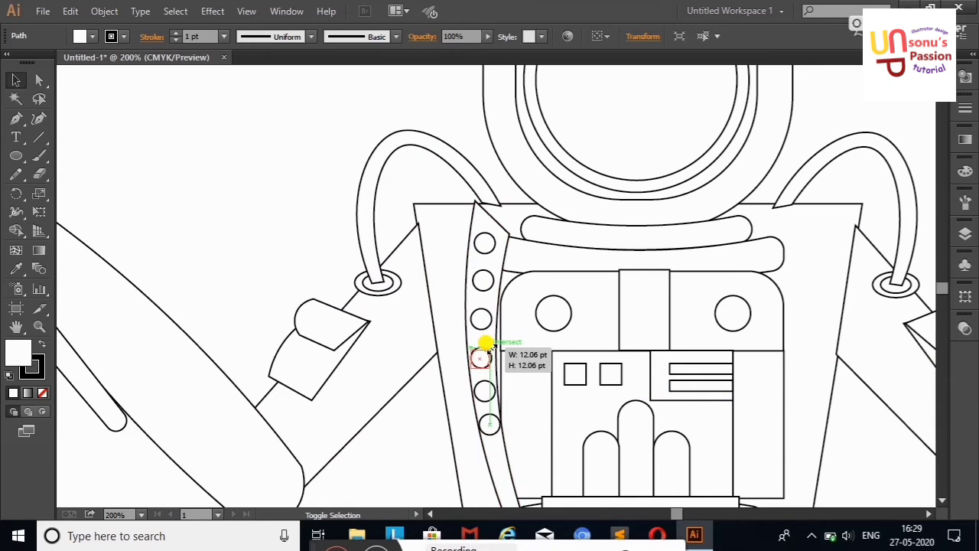
click(492, 394)
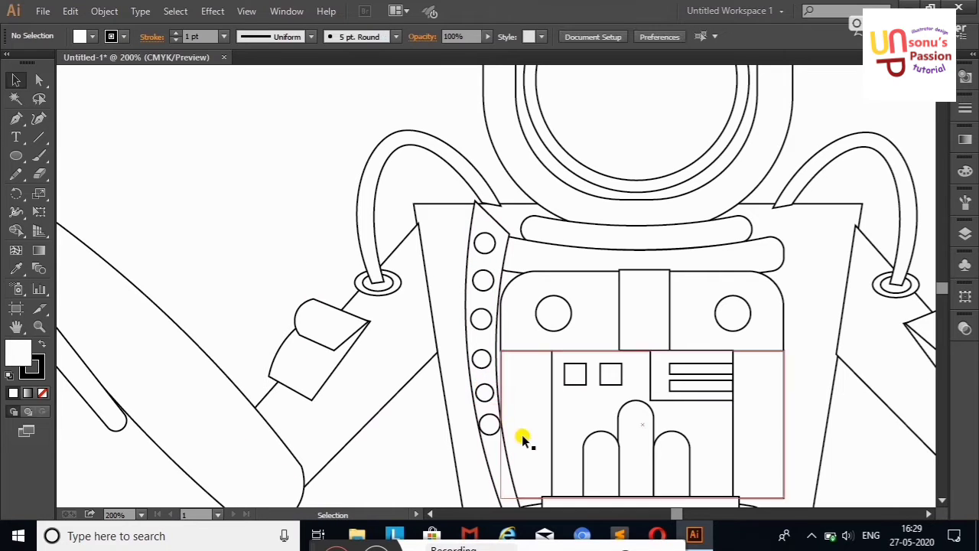
drag(494, 419, 495, 423)
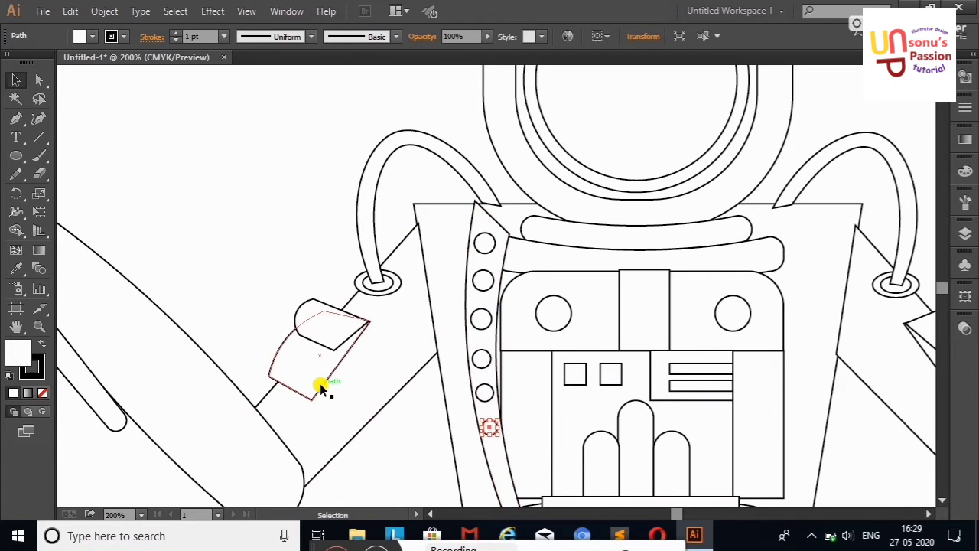
Step: Reflect a copy of the strap and its six circles onto the right chest side
click(476, 210)
shift+click(484, 242)
shift+click(483, 279)
shift+click(481, 318)
shift+click(481, 358)
shift+click(484, 392)
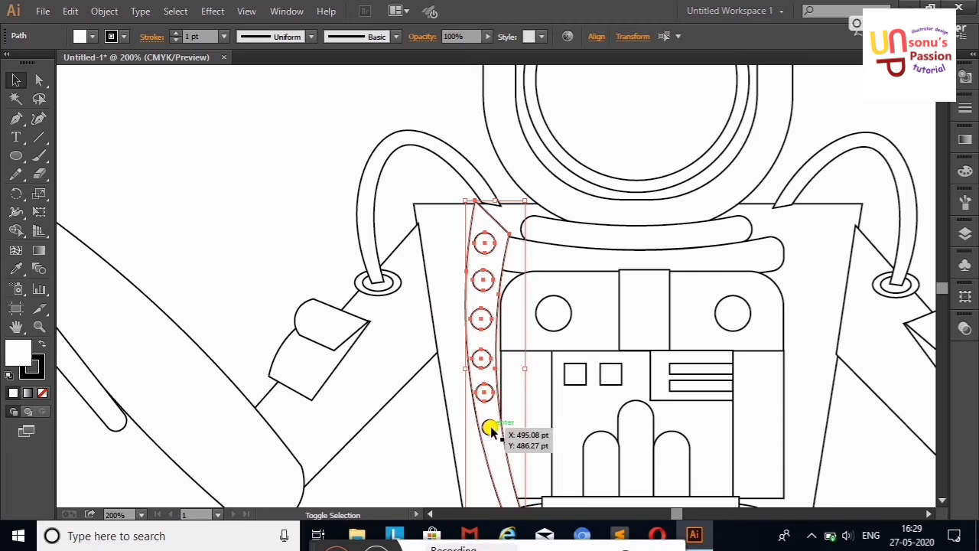
right_click(486, 401)
click(684, 374)
click(429, 360)
mouse_move(492, 343)
mouse_down()
mouse_move(798, 337)
mouse_move(780, 343)
mouse_up()
key(Right)
key(Right)
key(Right)
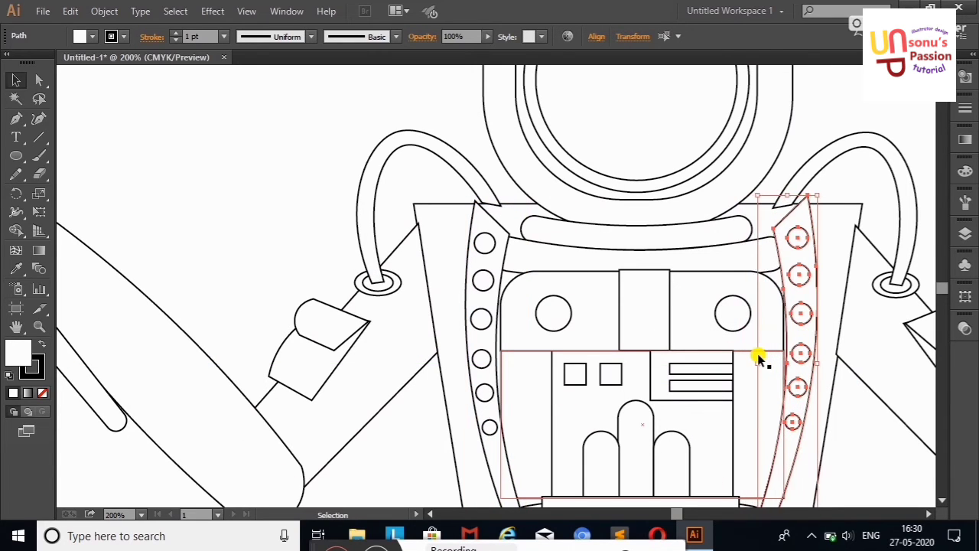
key(Right)
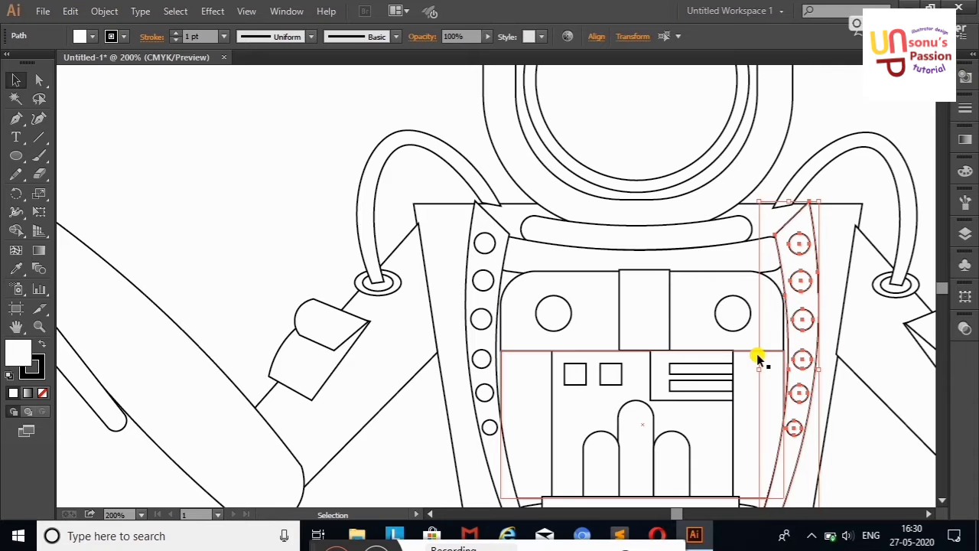
Step: Zoom out to show the whole astronaut
click(299, 171)
right_click(300, 171)
click(340, 213)
right_click(710, 177)
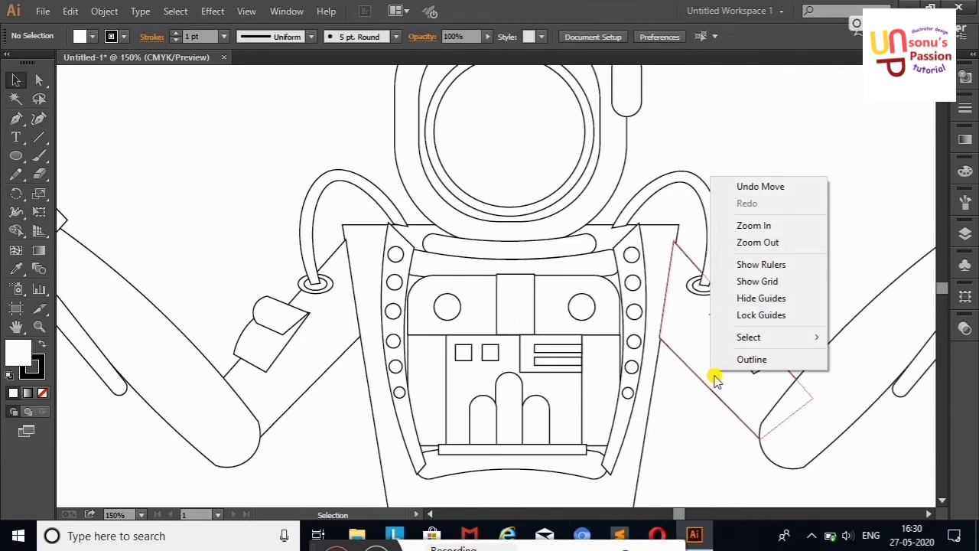
click(757, 244)
click(964, 237)
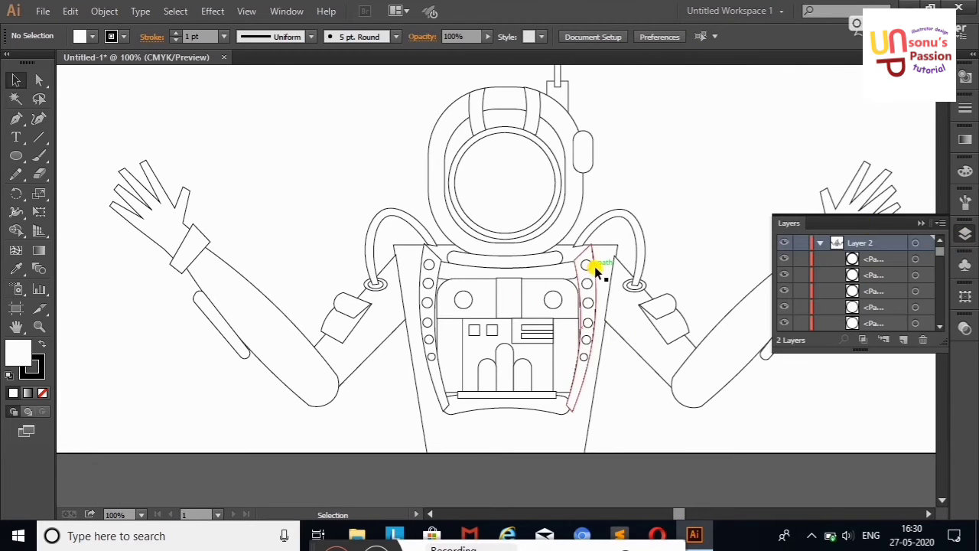
Step: Move the left rivet strap path to a new position in the Layers stacking order
click(433, 305)
scroll(939, 275, down, 5)
scroll(939, 275, down, 3)
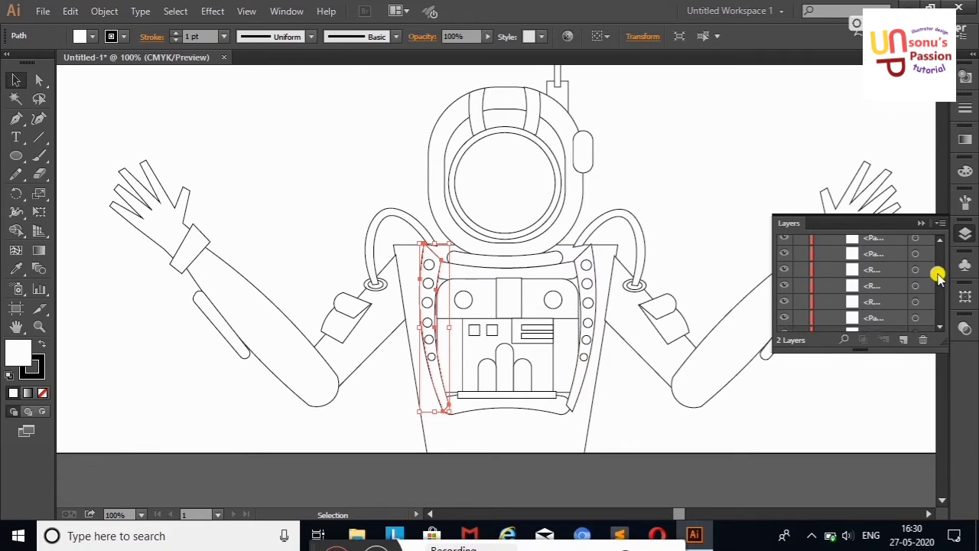
drag(875, 280, 883, 321)
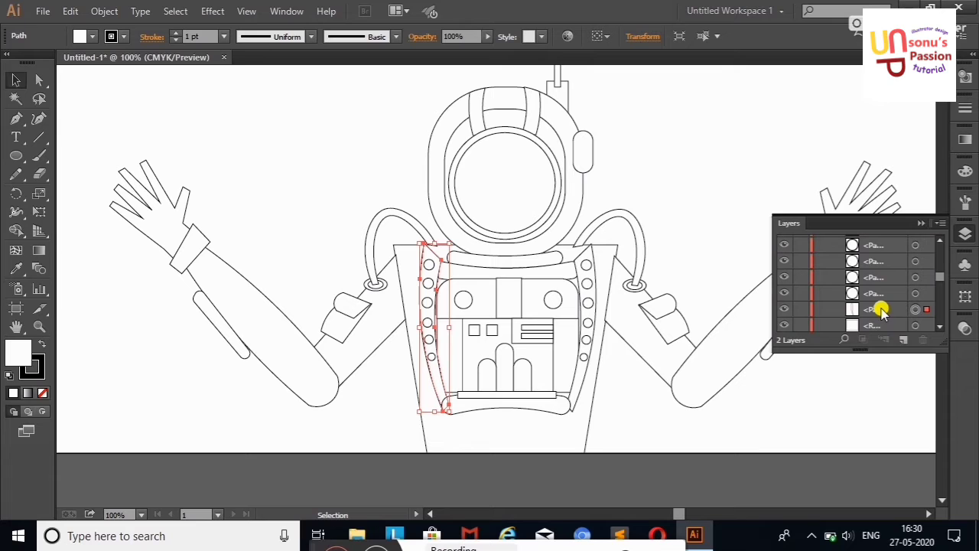
Step: Restack the collar band in the Layers list so it overlaps the chest straps
click(559, 268)
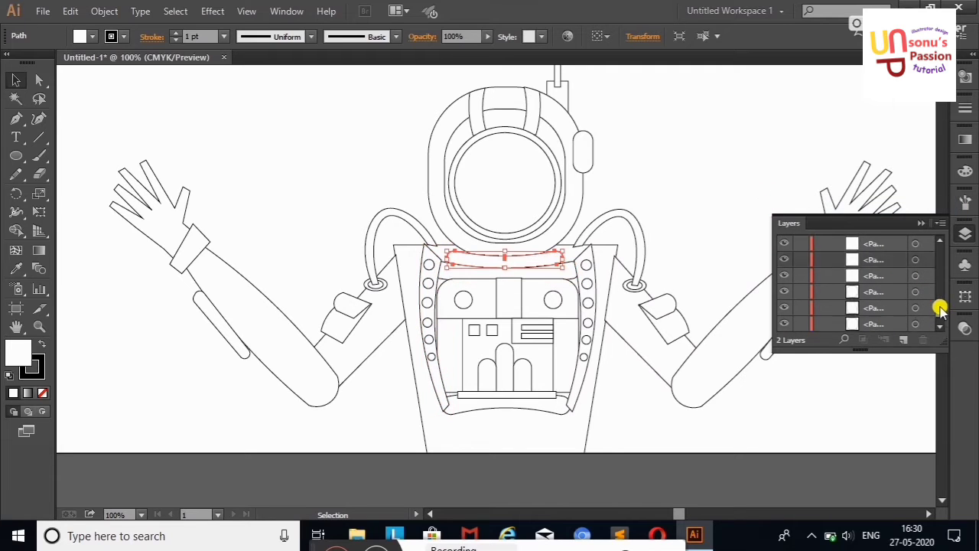
scroll(938, 306, up, 5)
scroll(933, 264, up, 3)
scroll(932, 264, up, 3)
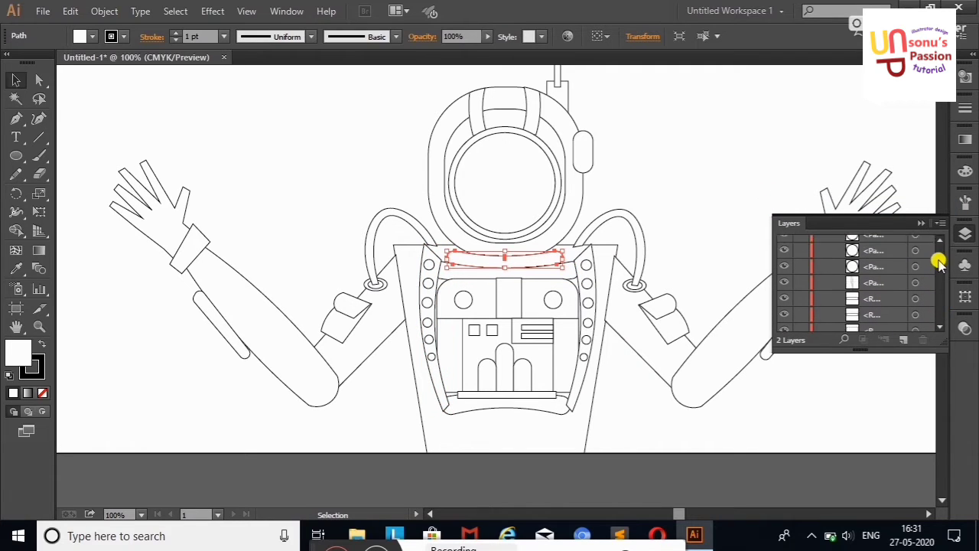
scroll(937, 262, up, 3)
scroll(941, 264, down, 3)
mouse_move(874, 265)
mouse_down()
mouse_move(887, 325)
mouse_move(885, 291)
mouse_up()
click(816, 145)
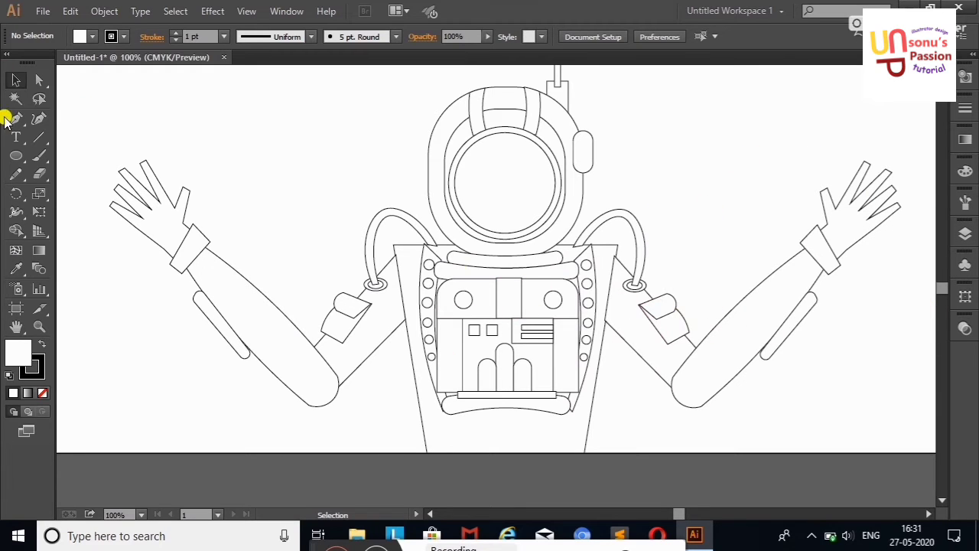
Step: Draw a small rectangle below the chest and pull its top corners out into a trapezoid
key(m)
drag(491, 400, 523, 448)
key(v)
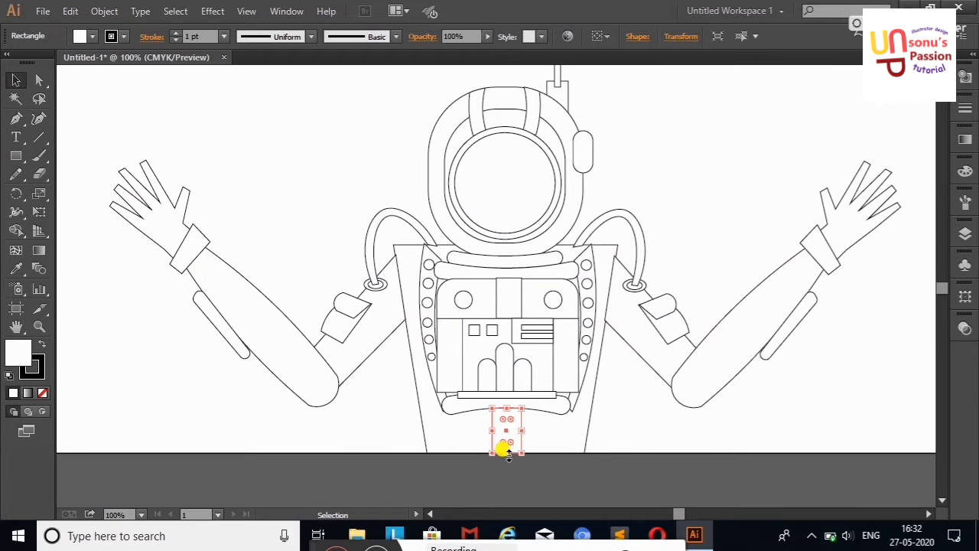
drag(506, 453, 506, 440)
click(604, 367)
click(516, 440)
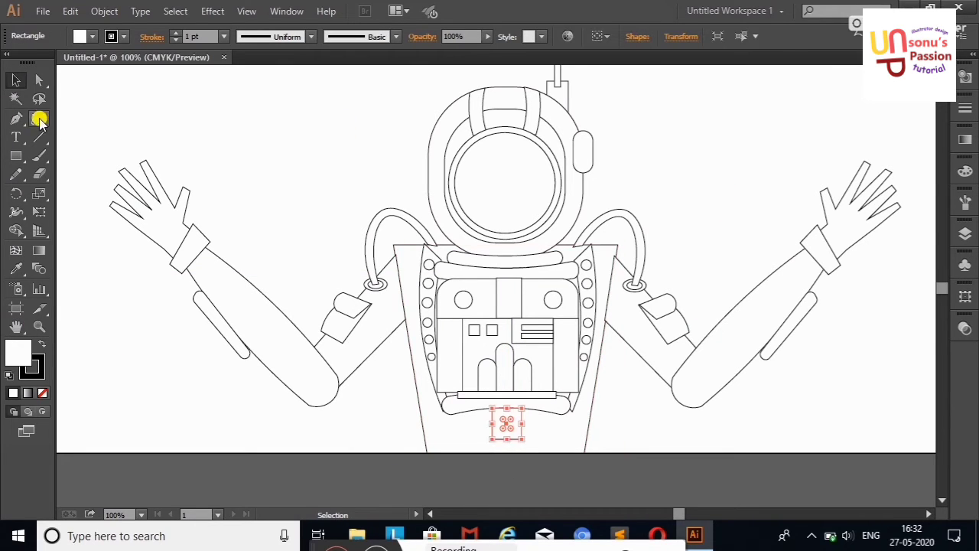
click(39, 118)
mouse_move(524, 407)
mouse_down()
mouse_move(533, 407)
mouse_move(480, 407)
mouse_up()
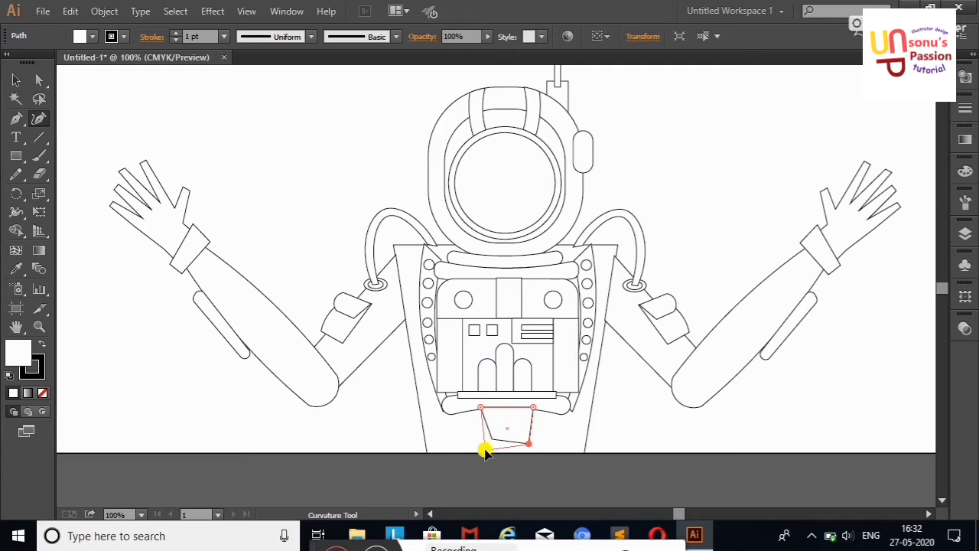
click(16, 80)
click(158, 110)
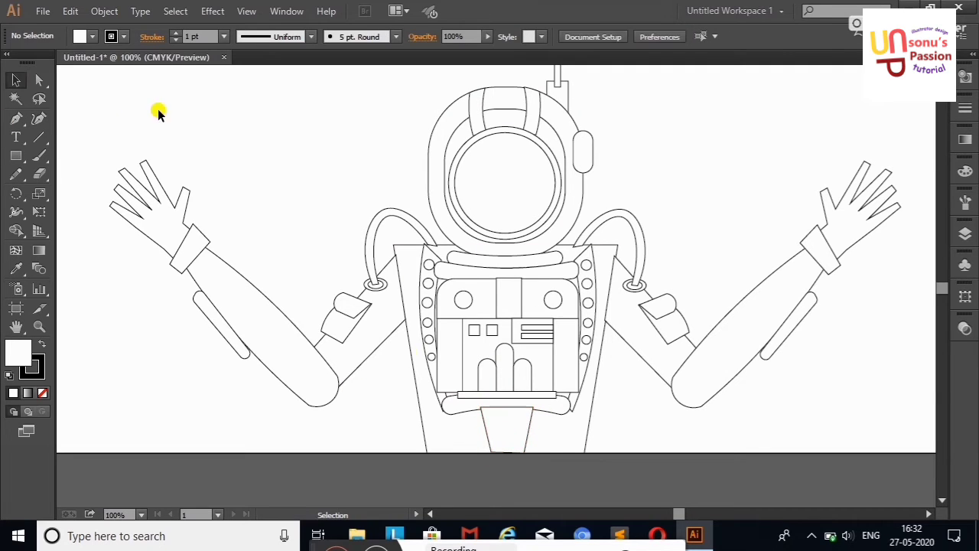
click(490, 421)
Step: Add a smaller rectangle with an exact set size inside the trapezoid as an inset panel
key(shift+grave)
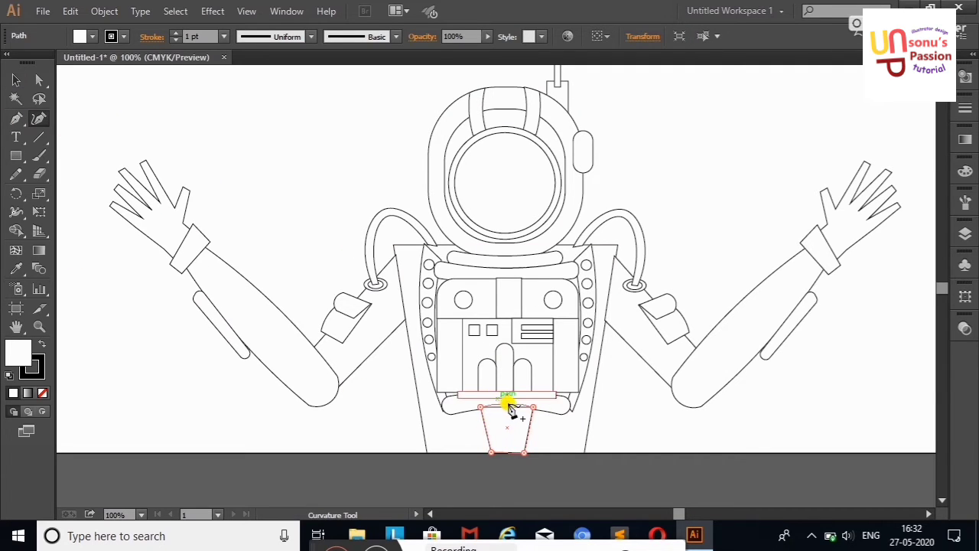
click(16, 80)
click(491, 421)
key(ctrl+shift+a)
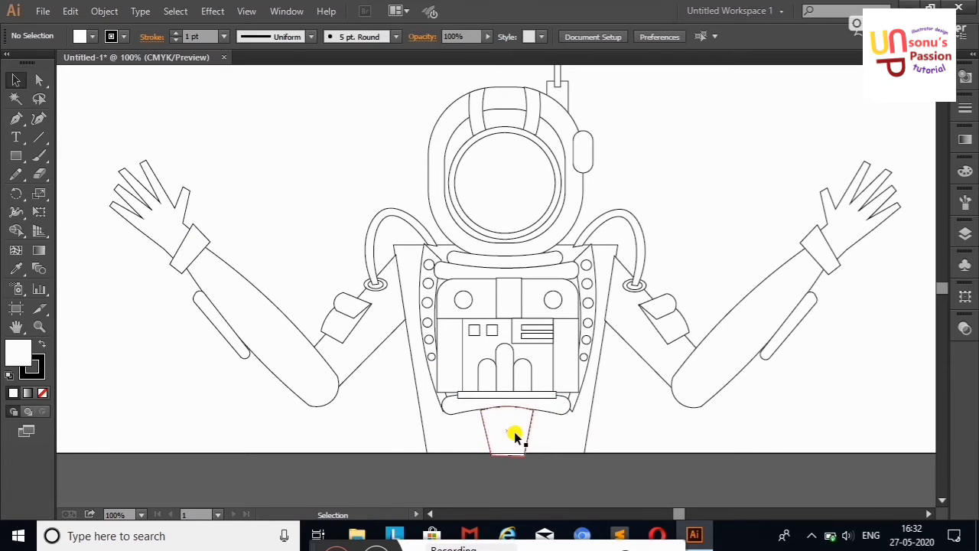
drag(496, 403, 525, 440)
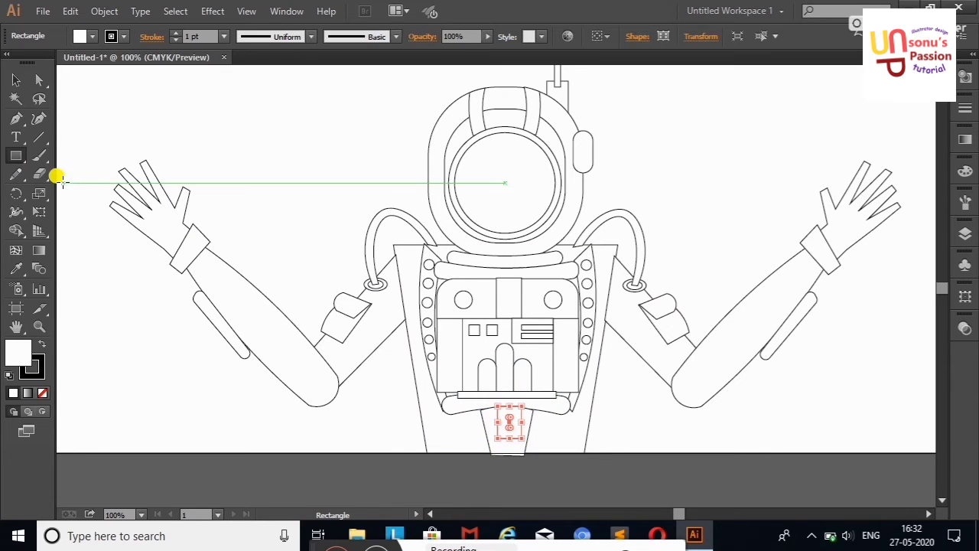
click(243, 84)
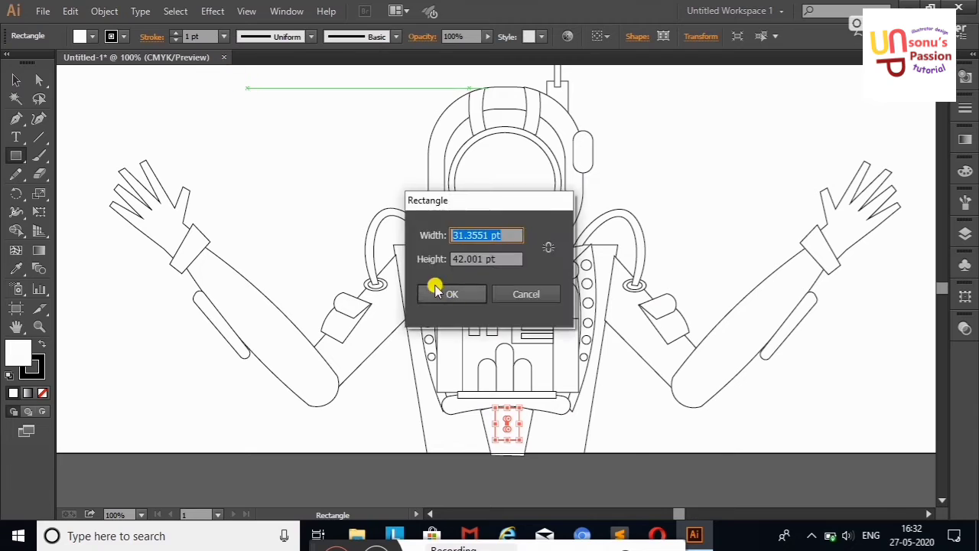
click(435, 283)
click(25, 81)
click(193, 128)
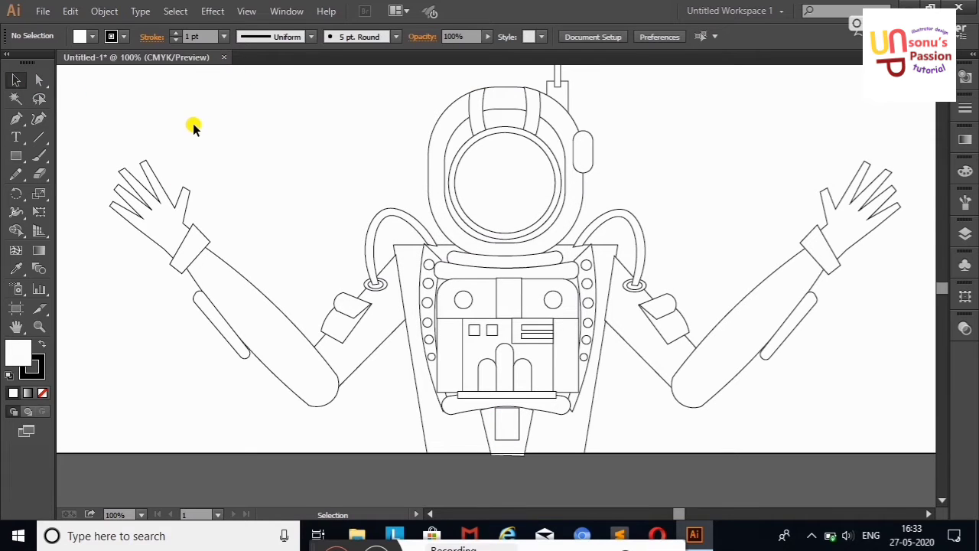
Step: Centre the trapezoid tube horizontally under the body using Align
click(512, 442)
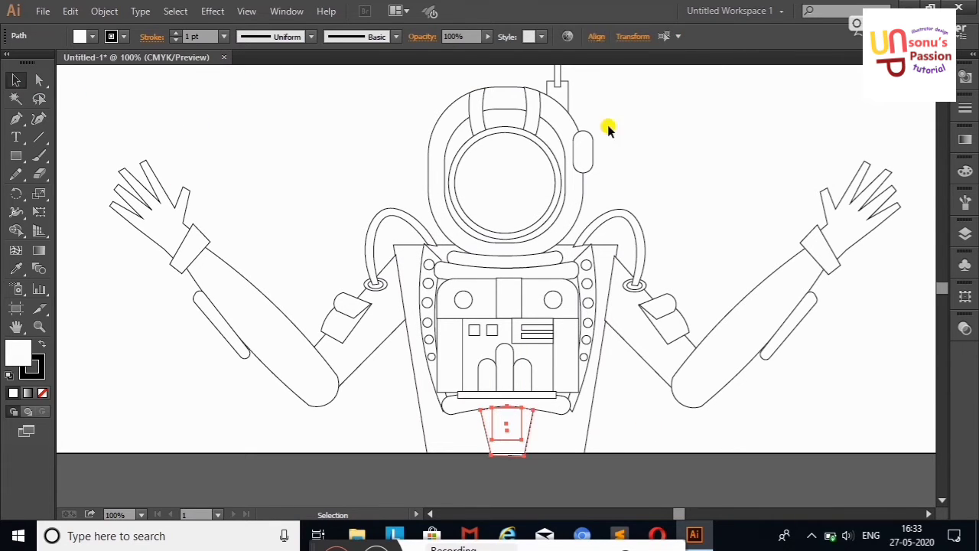
click(595, 36)
click(463, 115)
click(688, 153)
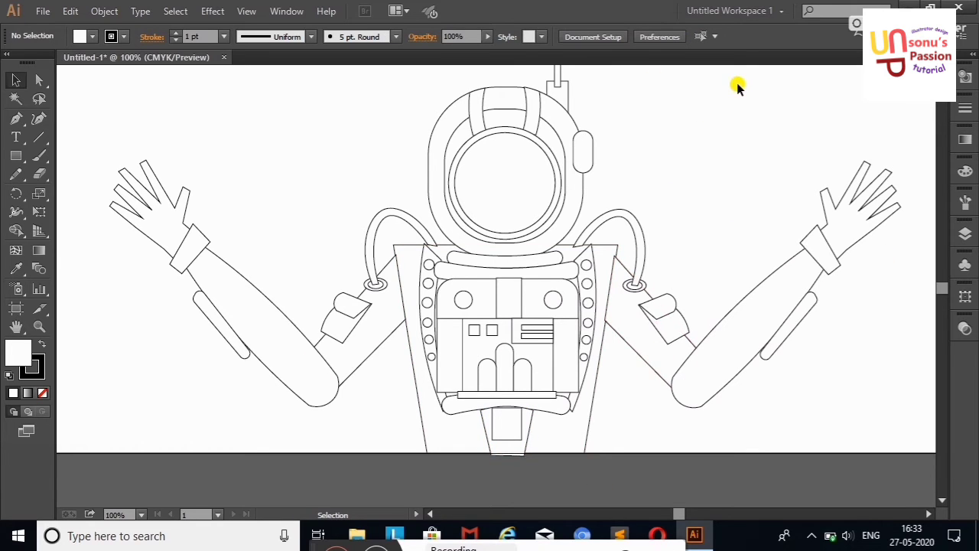
right_click(722, 163)
Step: Draw the planet circle near the top-left of the artboard
click(765, 230)
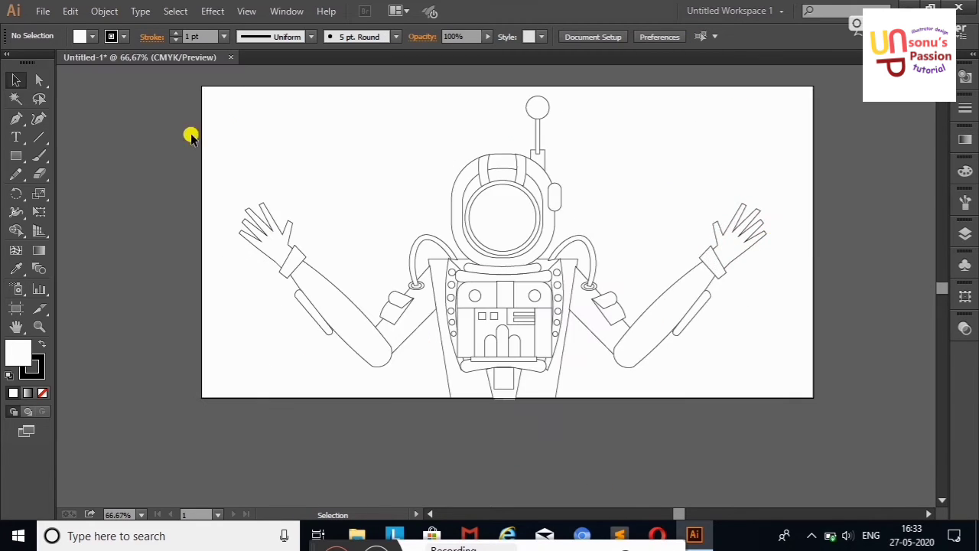
drag(16, 155, 73, 156)
mouse_move(245, 96)
mouse_down()
mouse_move(306, 160)
mouse_move(320, 150)
mouse_up()
key(v)
click(187, 121)
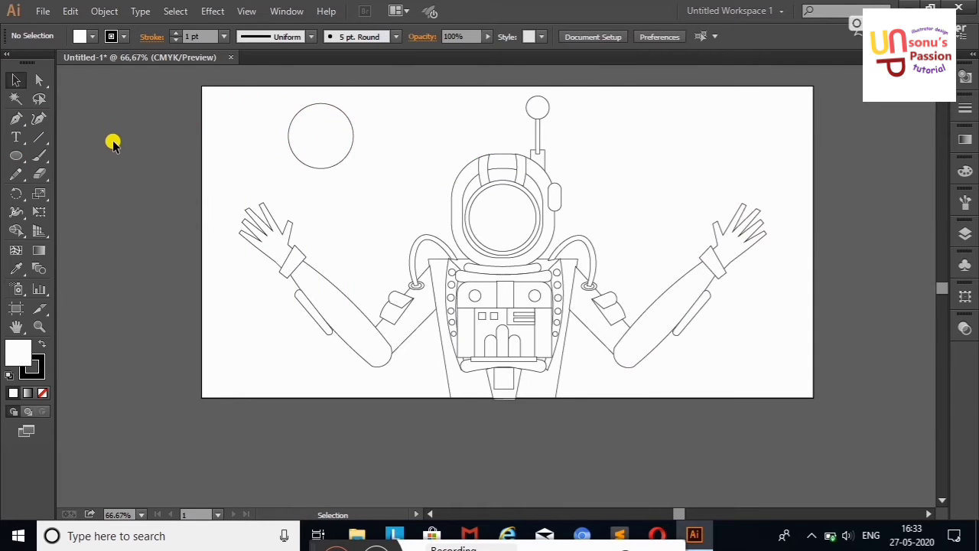
Step: Draw a small rectangle and place diagonal duplicates of it for the planet bands
click(16, 158)
click(84, 155)
mouse_move(107, 153)
mouse_down()
mouse_move(160, 166)
mouse_move(174, 141)
mouse_up()
key(v)
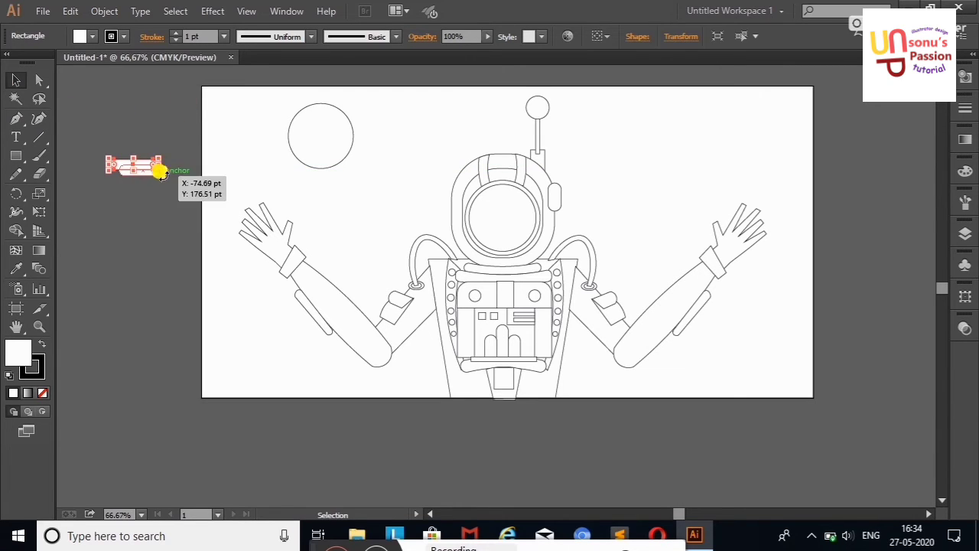
click(164, 175)
mouse_move(175, 142)
mouse_down()
mouse_move(156, 166)
mouse_move(133, 169)
mouse_move(155, 184)
mouse_up()
click(153, 168)
key(ctrl+d)
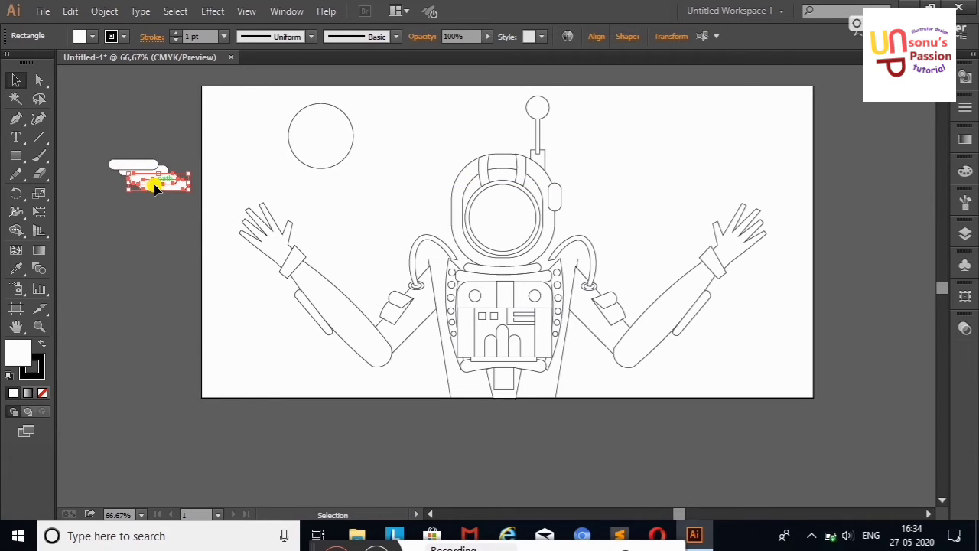
drag(132, 122, 191, 193)
Step: Merge the rectangles into a wavy band shape and trim the parts outside the planet
click(16, 230)
mouse_move(126, 165)
mouse_down()
mouse_move(172, 182)
mouse_move(175, 157)
mouse_move(284, 147)
mouse_move(335, 124)
mouse_up()
key(v)
drag(245, 95, 377, 176)
key(shift+m)
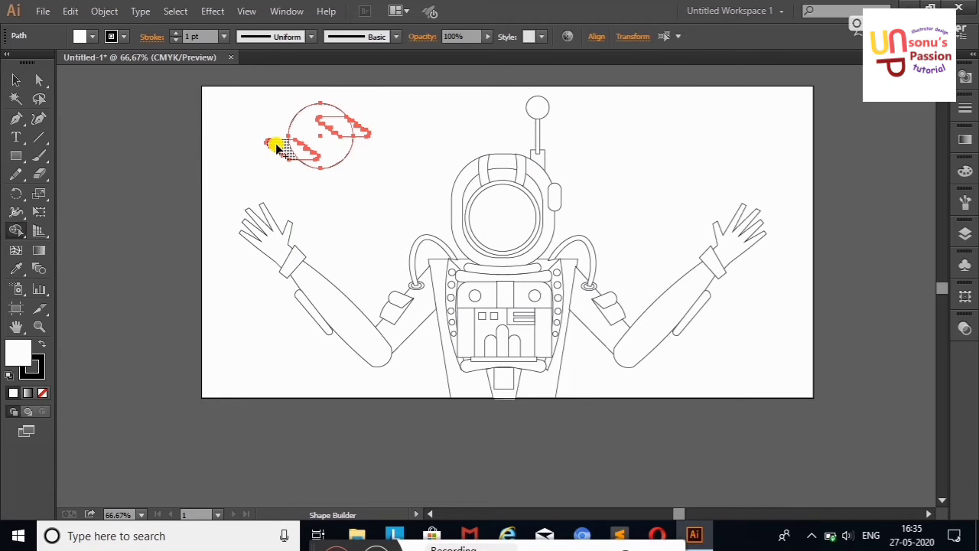
alt+click(279, 150)
alt+click(361, 128)
key(v)
Step: Tilt the planet and its bands counter-clockwise and trim the protruding band piece
click(316, 120)
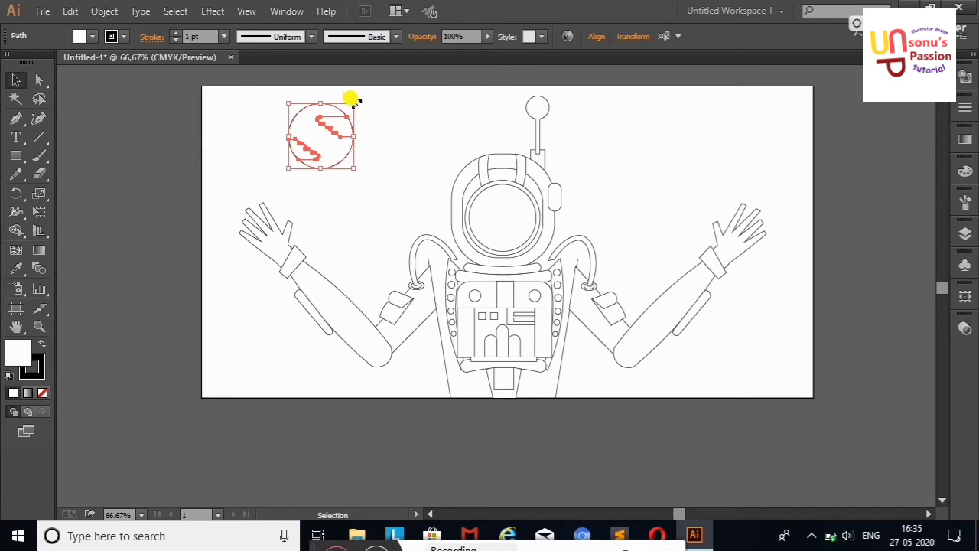
click(147, 146)
click(297, 135)
drag(298, 98, 271, 99)
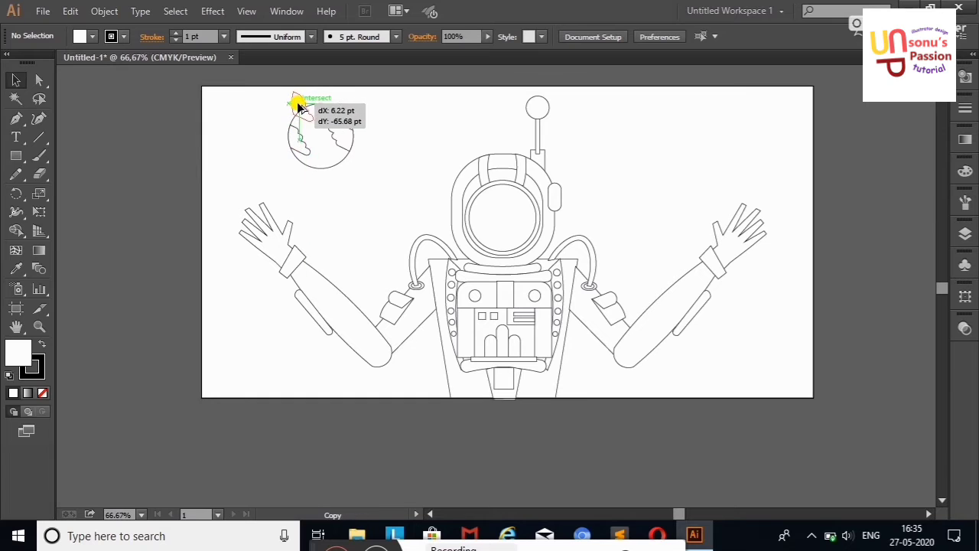
click(97, 131)
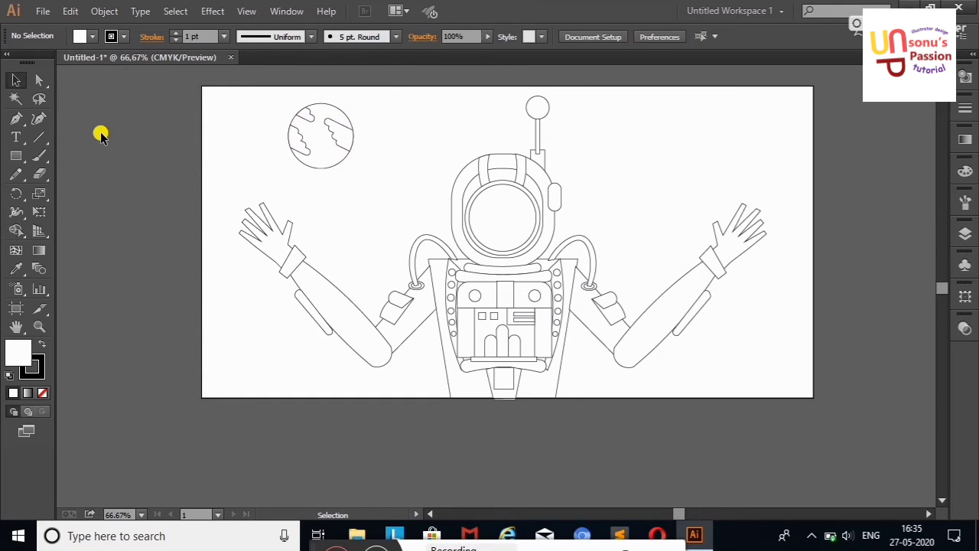
drag(344, 157, 407, 115)
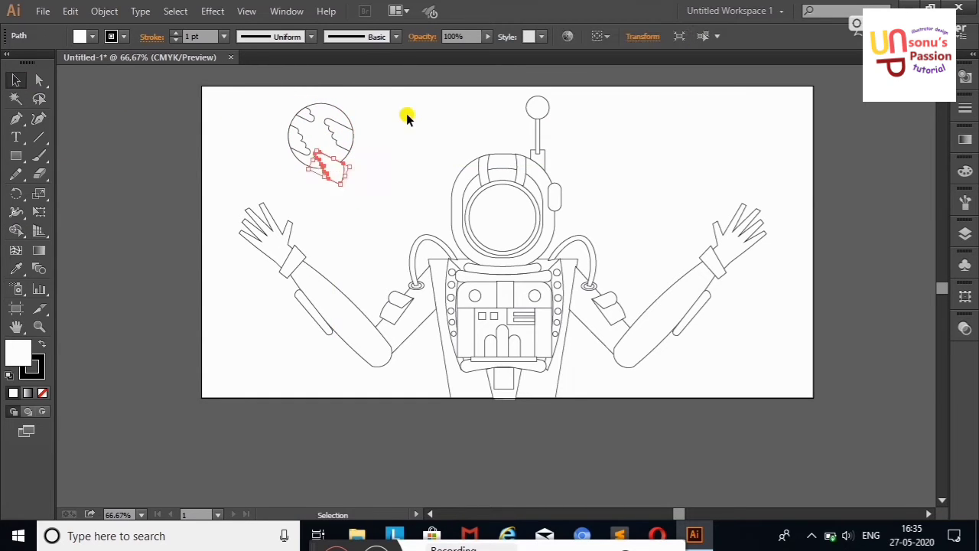
click(16, 231)
key(v)
click(109, 114)
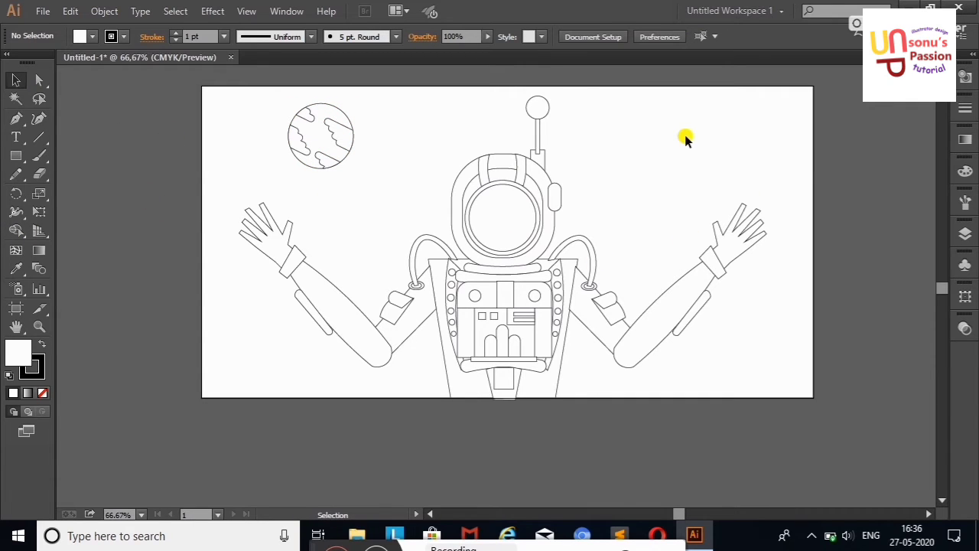
key(m)
key(ctrl+plus)
key(ctrl+plus)
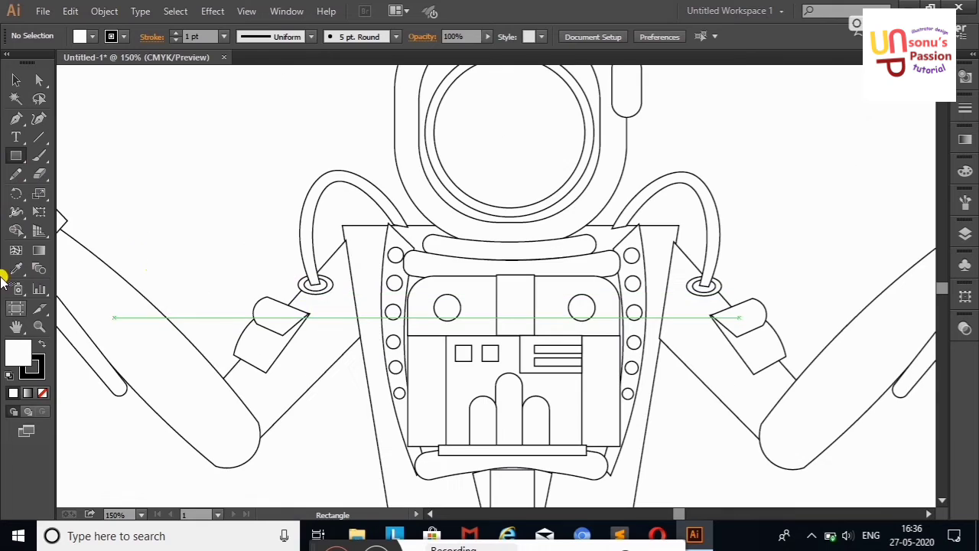
Step: Draw a small band below the left shoulder ring, delete one corner point, and duplicate it down-left
drag(294, 298, 341, 365)
key(shift+grave)
key(Delete)
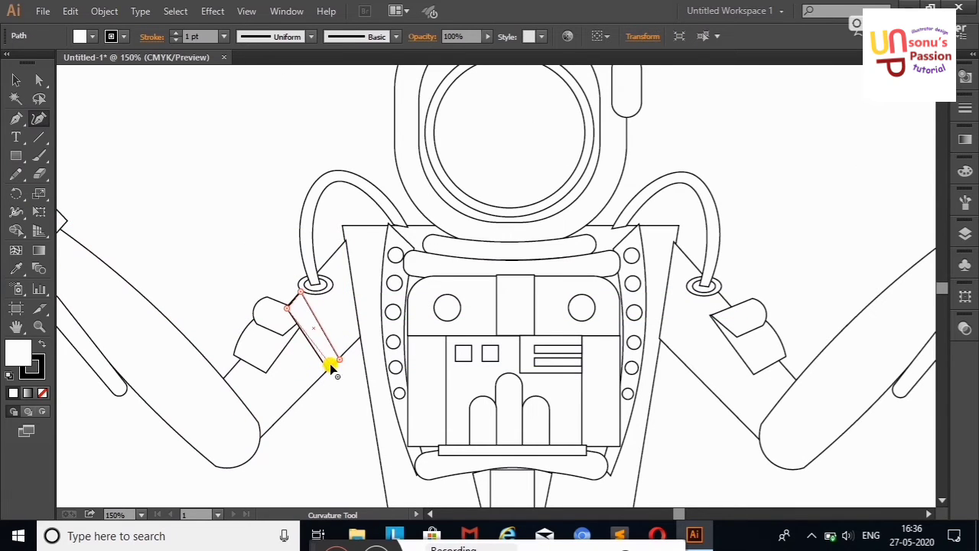
key(v)
drag(310, 321, 291, 333)
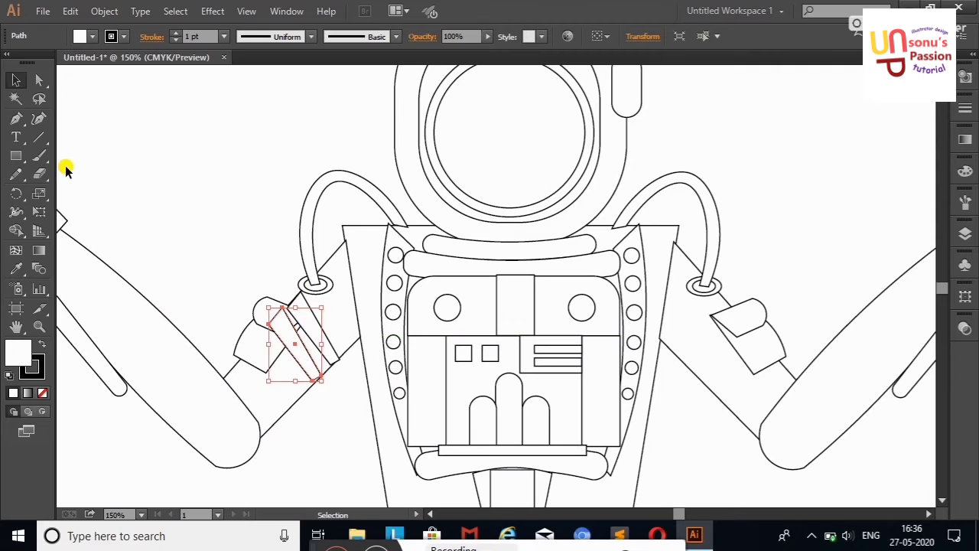
Step: Reorder the arm stripe rows in the Layers panel to change their stacking
click(317, 330)
click(965, 233)
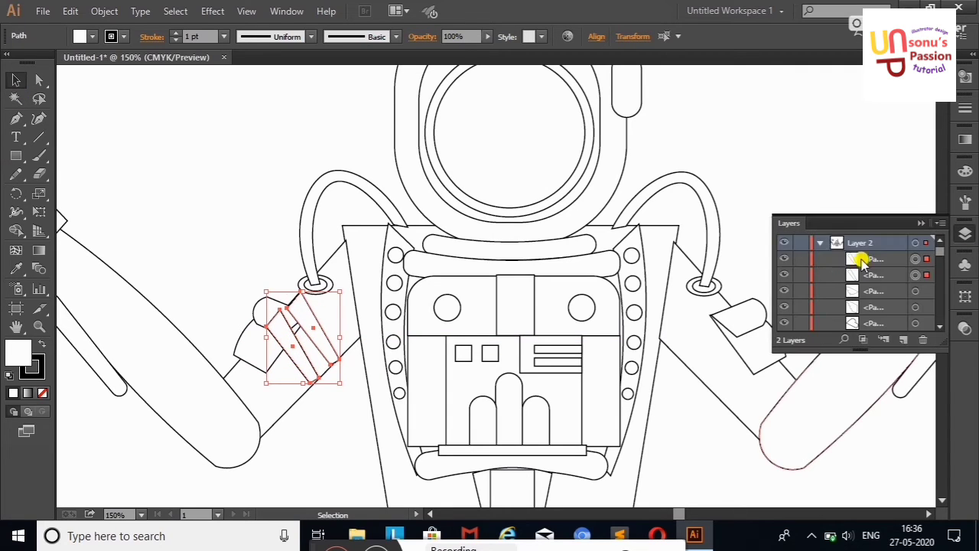
click(874, 258)
click(306, 326)
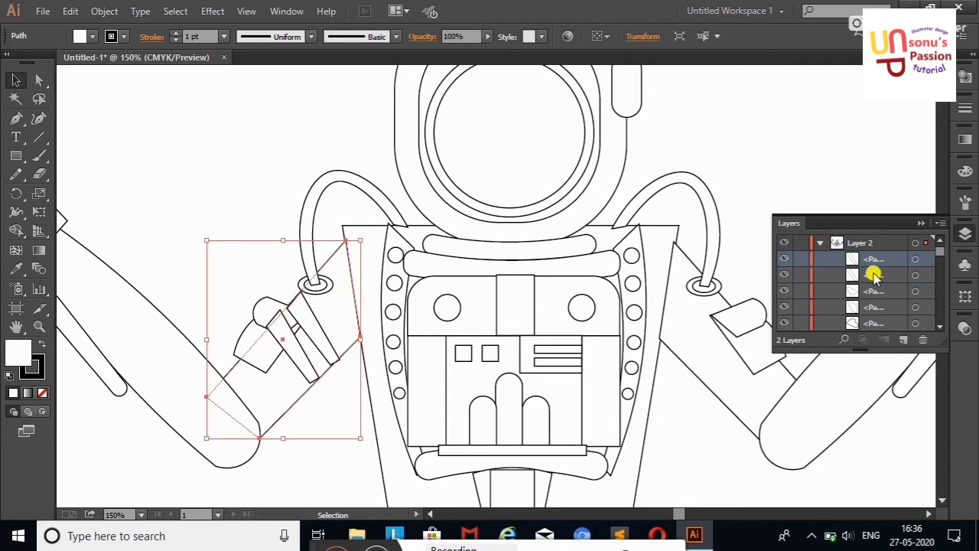
mouse_move(874, 262)
mouse_down()
mouse_move(884, 327)
mouse_move(872, 273)
mouse_up()
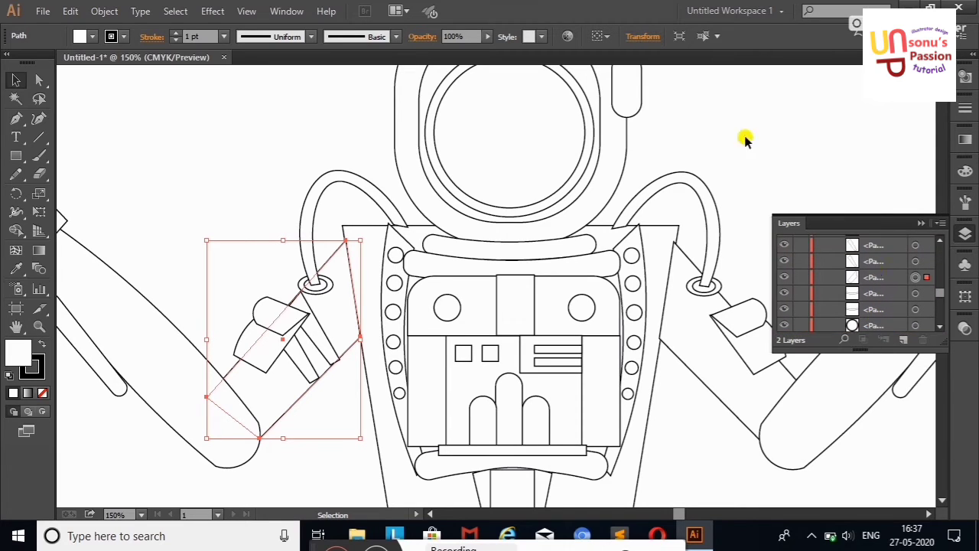
click(743, 137)
Step: Adjust the curve points of the large and small arm band paths
click(309, 381)
key(shift+grave)
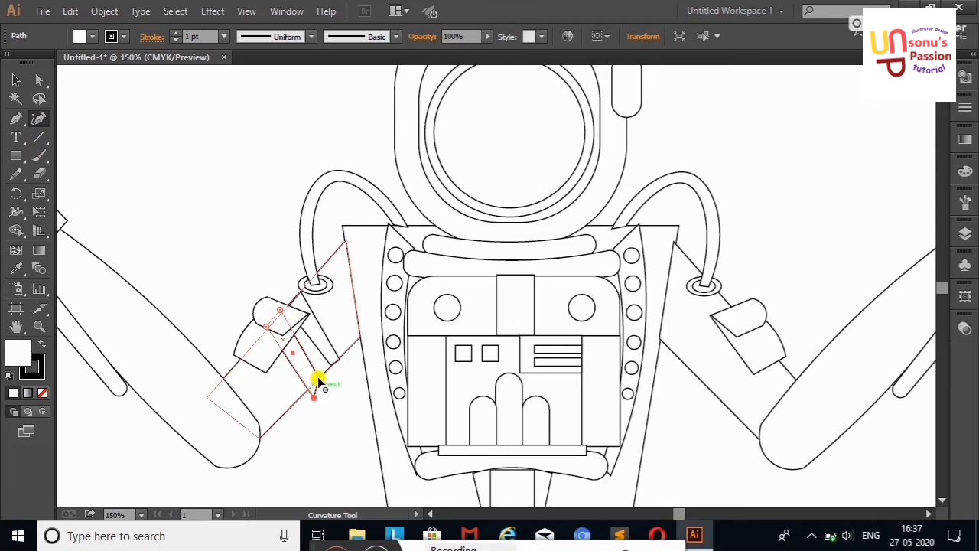
click(16, 80)
click(334, 353)
key(shift+grave)
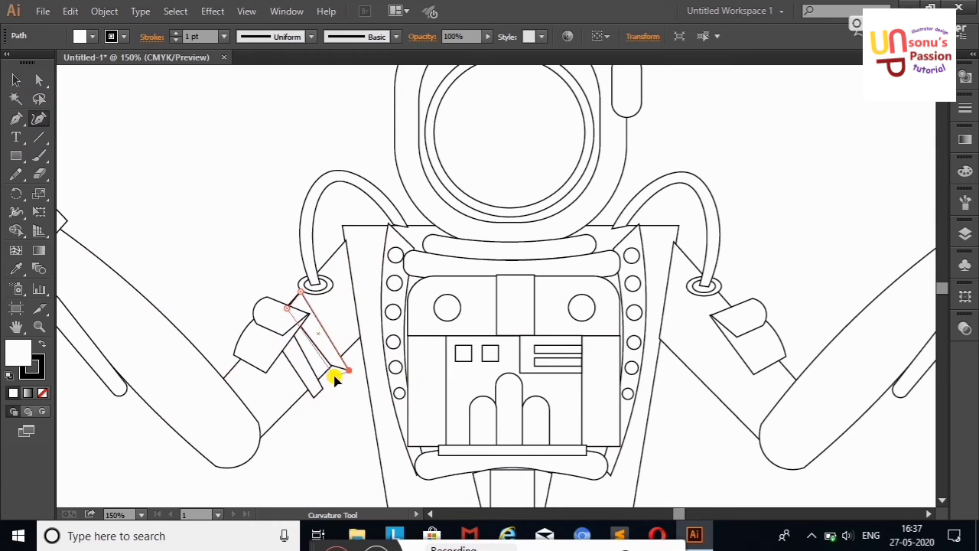
key(v)
click(376, 360)
Step: Select the arm band with the arm line, then recheck the band path's curve points
click(306, 382)
shift+click(284, 400)
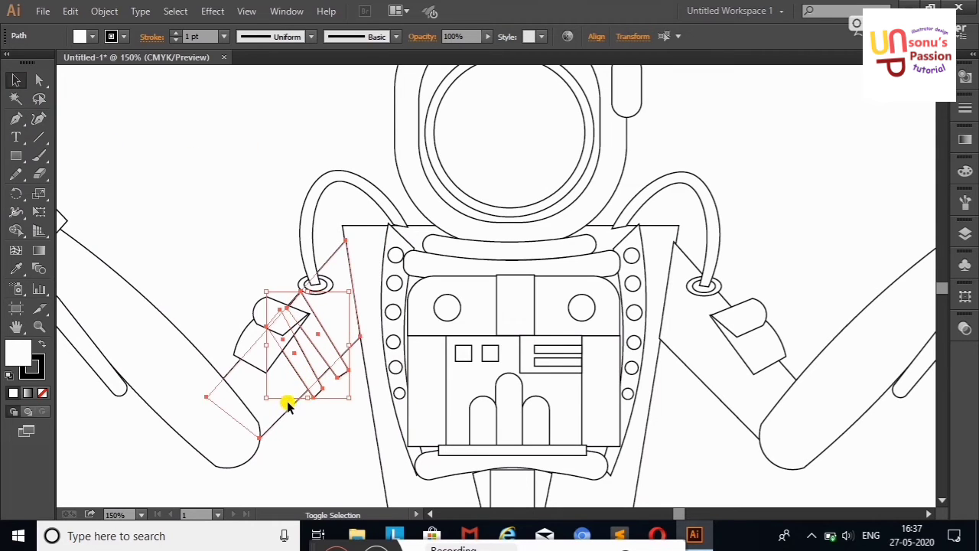
click(16, 230)
click(16, 79)
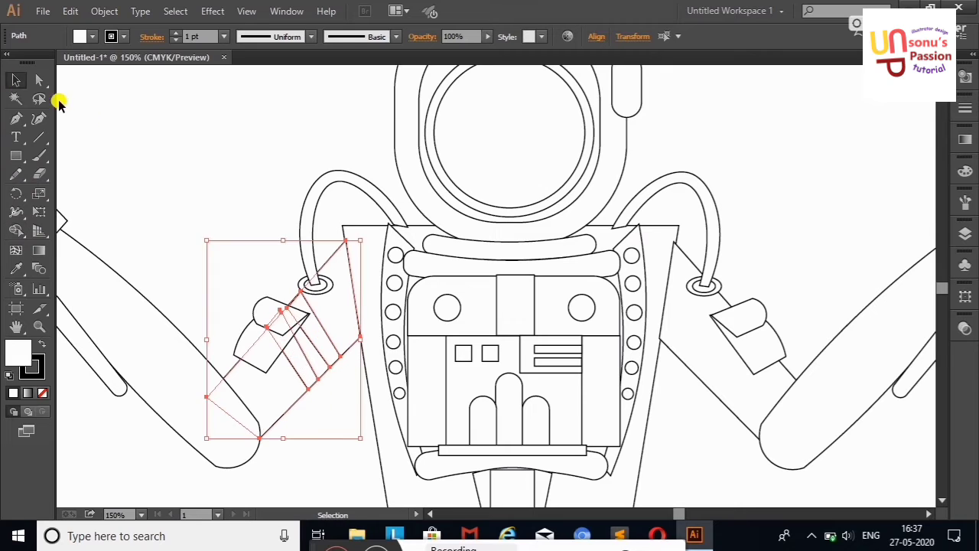
click(157, 161)
click(325, 345)
click(39, 117)
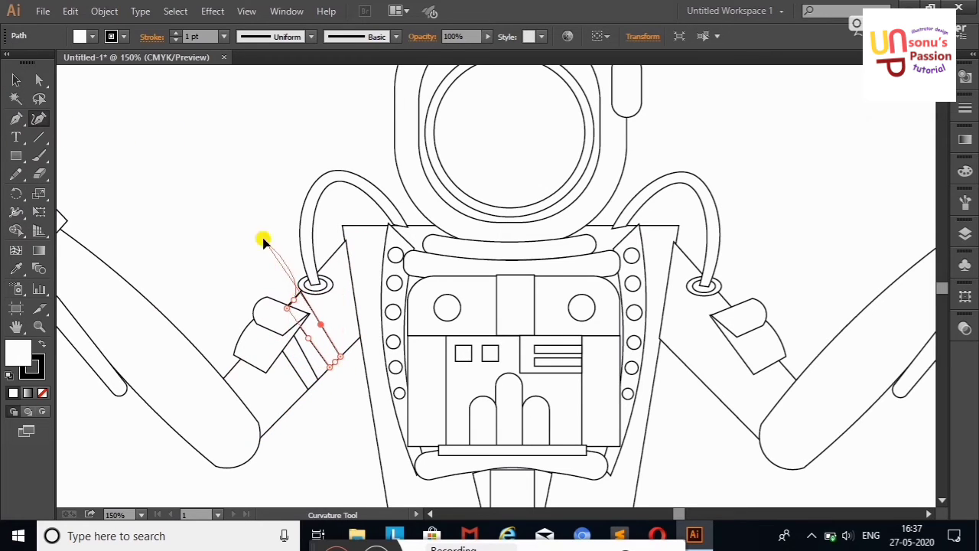
key(v)
Step: Trim away the excess arm band pieces with Shape Builder, leaving stripes inside the arm
drag(257, 258, 262, 405)
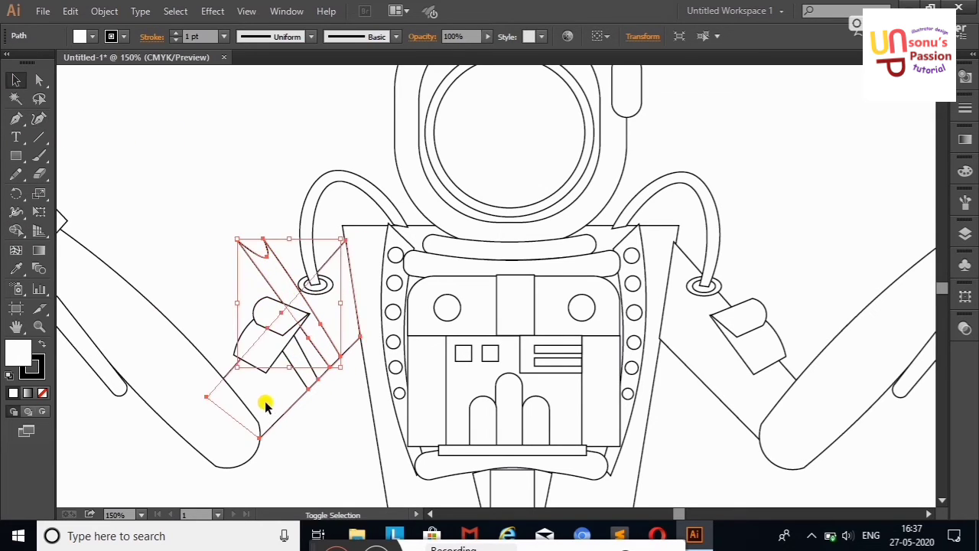
key(shift+m)
alt+click(268, 268)
key(v)
click(182, 145)
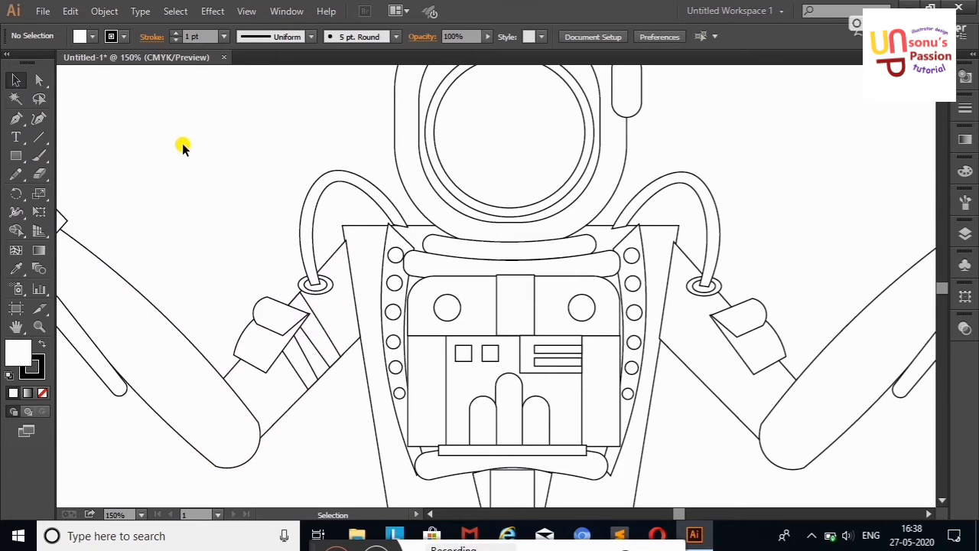
Step: Try copying the stripes onto the right arm, then undo the copy
click(325, 346)
right_click(299, 367)
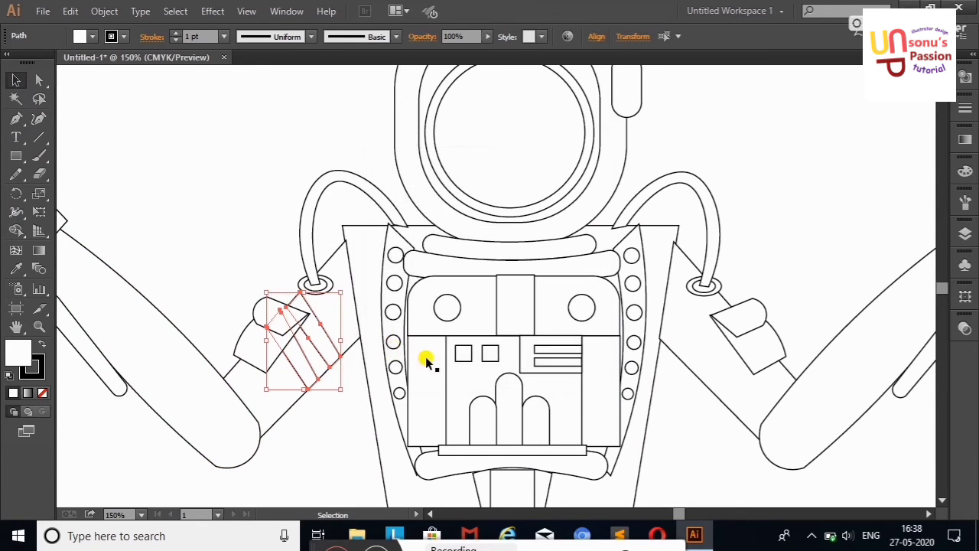
mouse_move(329, 328)
mouse_down()
mouse_move(683, 323)
mouse_move(734, 332)
mouse_move(741, 350)
mouse_move(733, 340)
mouse_up()
right_click(842, 187)
click(849, 197)
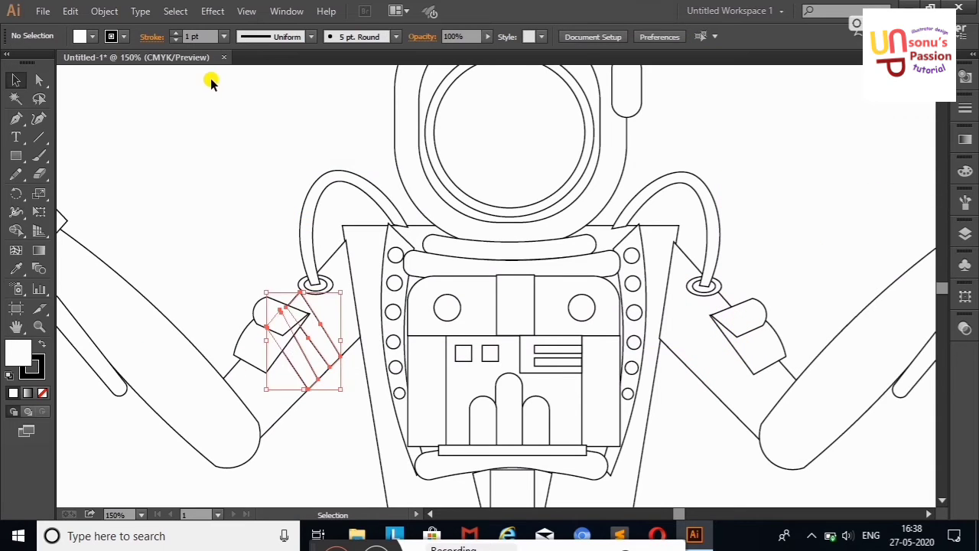
Step: Extend the left hose with an added curve point after checking the right hose
click(625, 218)
key(shift+grave)
key(v)
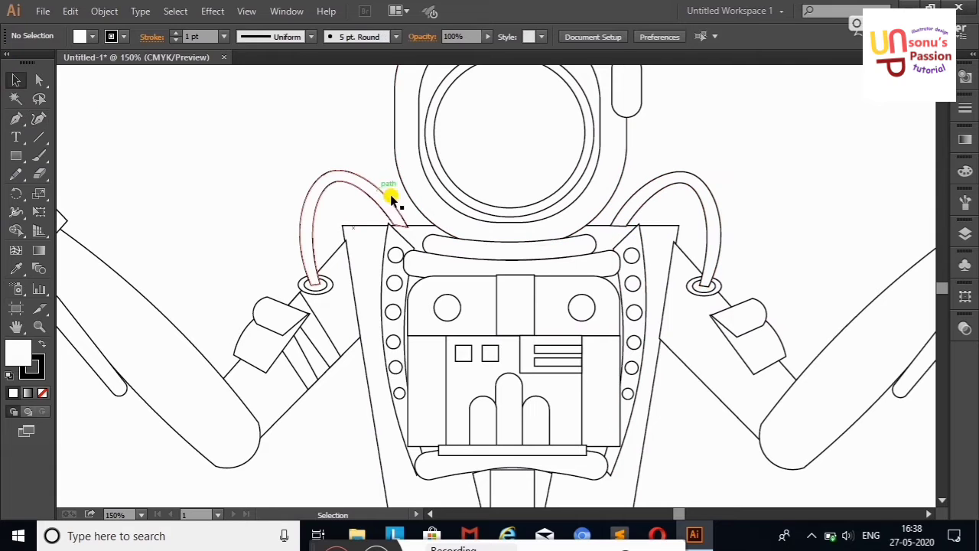
click(391, 197)
key(shift+grave)
click(408, 225)
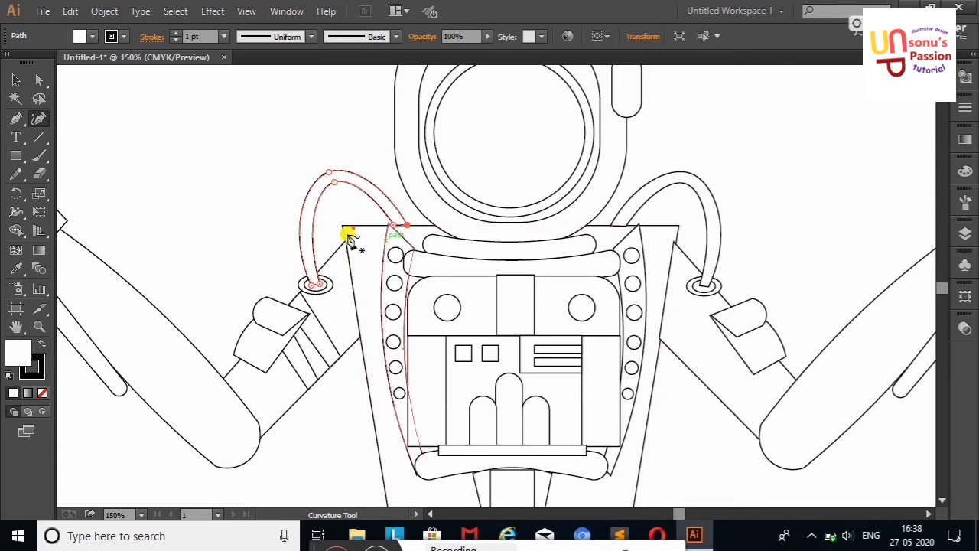
key(v)
click(144, 113)
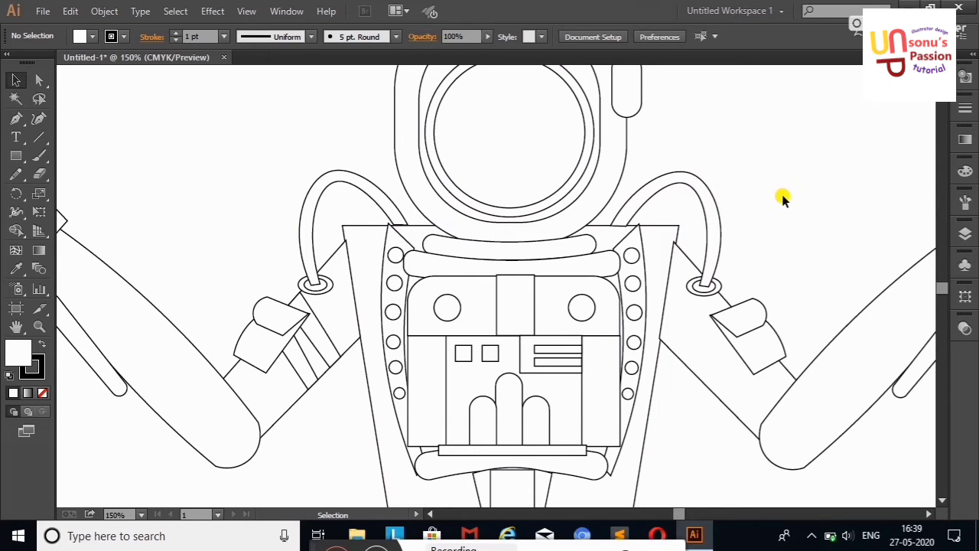
Step: Bend the top edge of the small rectangle inside the bottom tube into a curve
scroll(936, 291, down, 3)
scroll(936, 290, down, 1)
click(533, 344)
key(shift+grave)
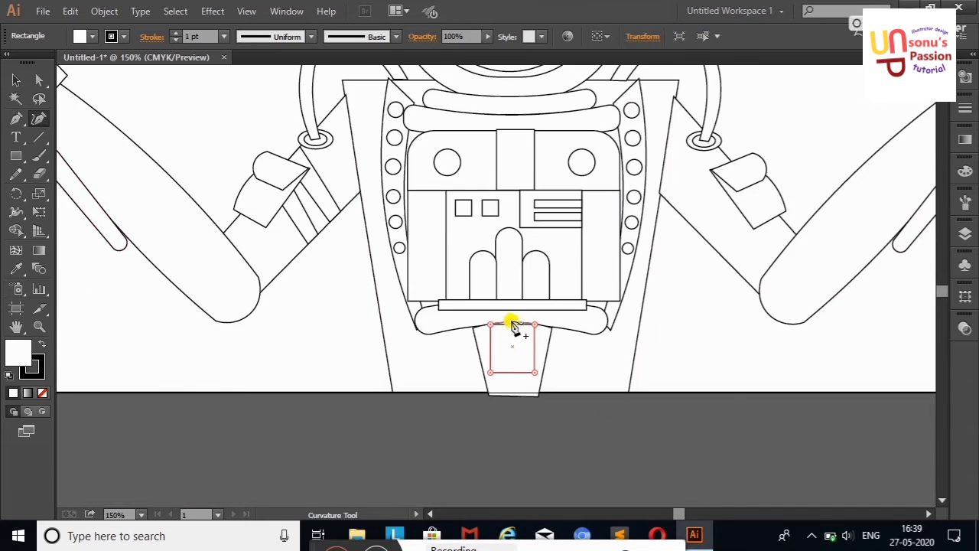
click(512, 325)
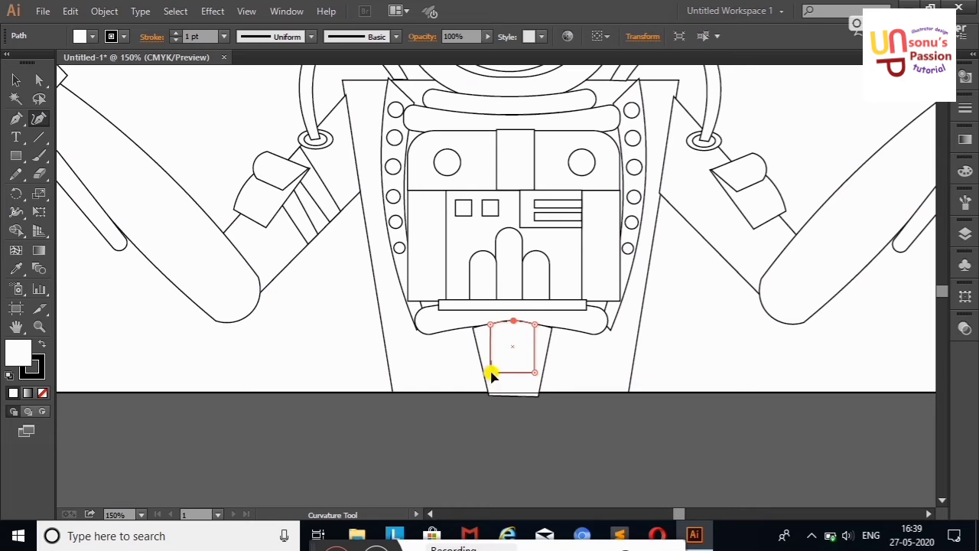
Step: Draw a narrower rectangle inside the bottom tube's curved panel
key(m)
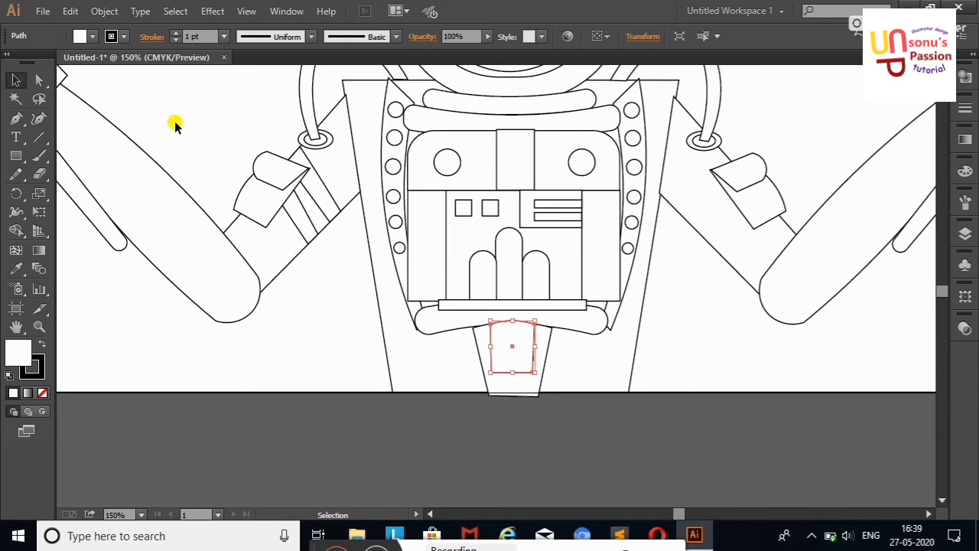
mouse_move(488, 325)
mouse_down()
mouse_move(522, 377)
mouse_move(517, 344)
mouse_up()
click(256, 102)
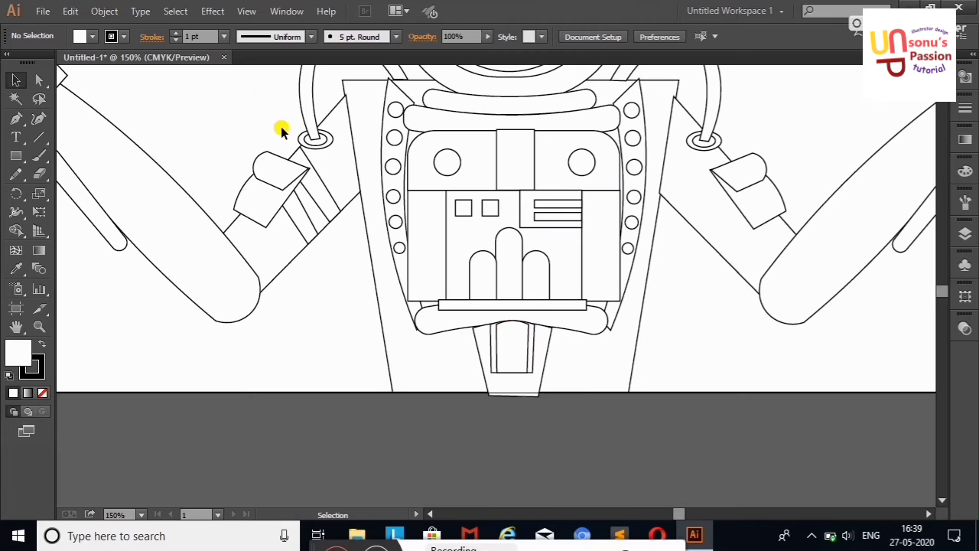
click(532, 338)
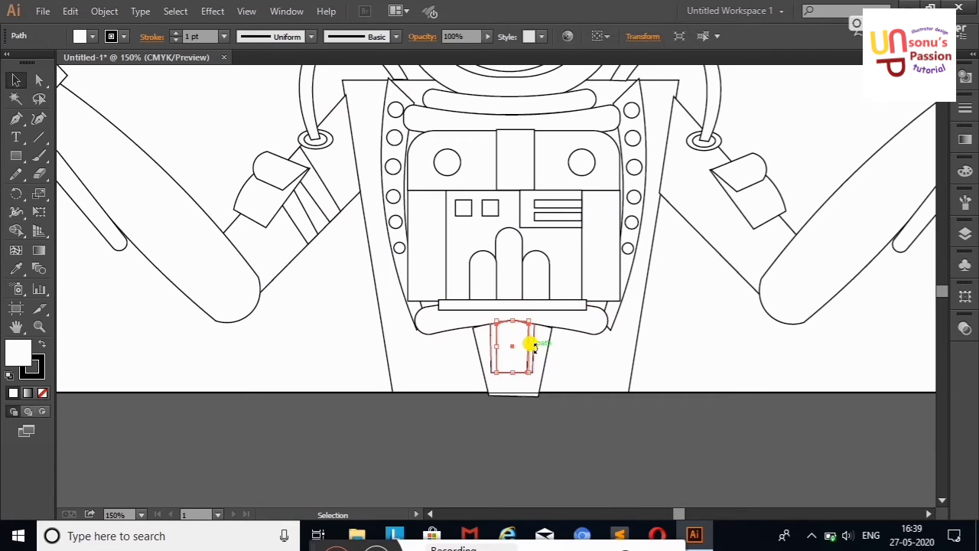
click(733, 339)
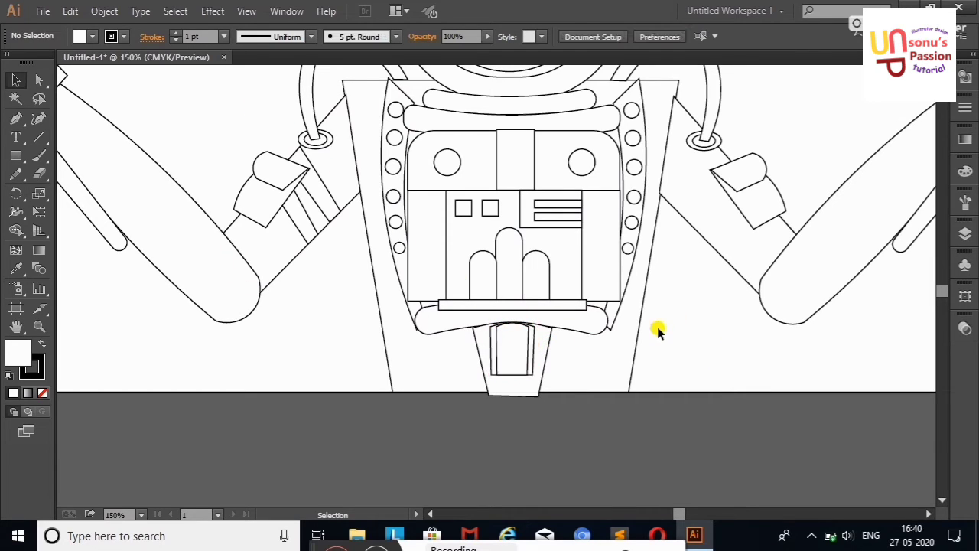
Step: Round the torso body's corners with the corner widgets, then zoom out to the whole astronaut
click(344, 97)
key(a)
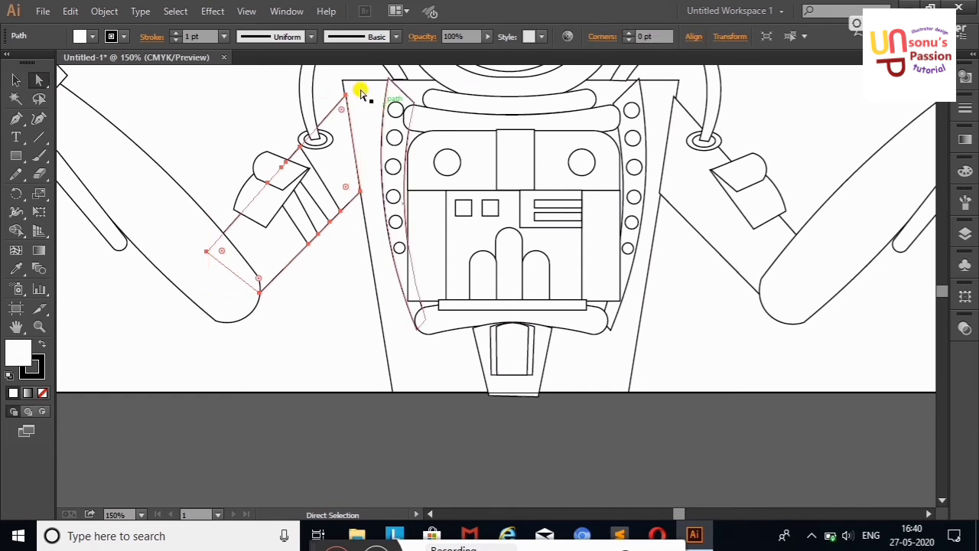
click(340, 107)
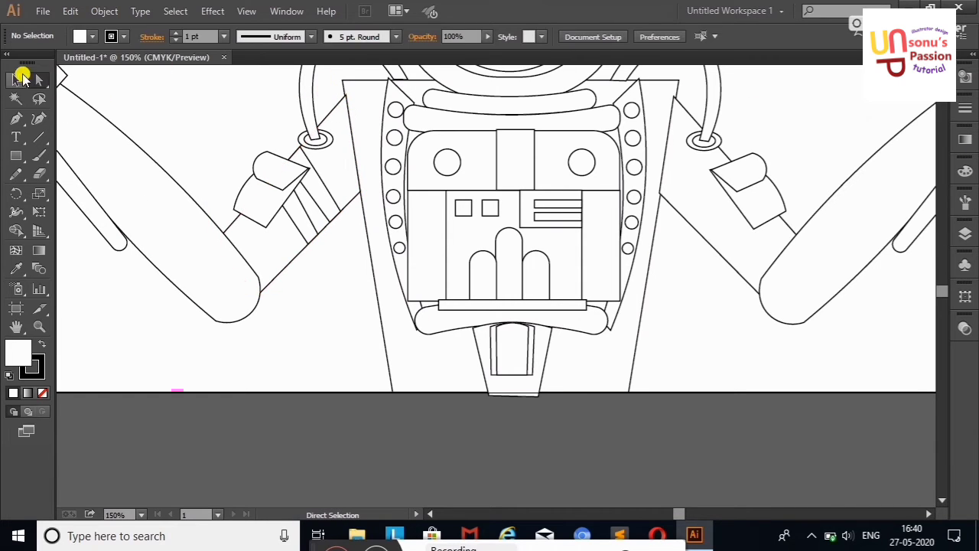
click(367, 102)
mouse_move(671, 92)
mouse_down()
mouse_move(659, 102)
mouse_move(930, 352)
mouse_up()
click(171, 87)
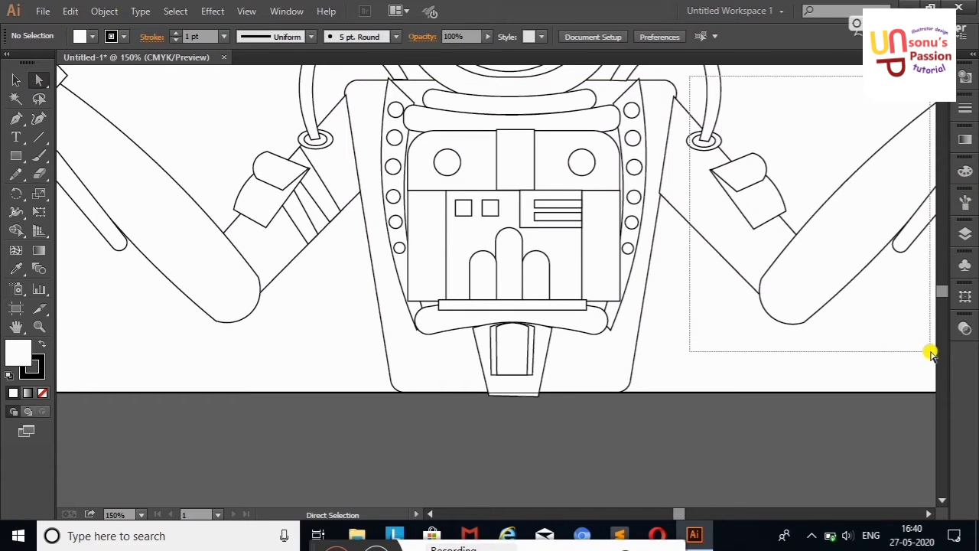
click(15, 80)
right_click(799, 123)
click(845, 184)
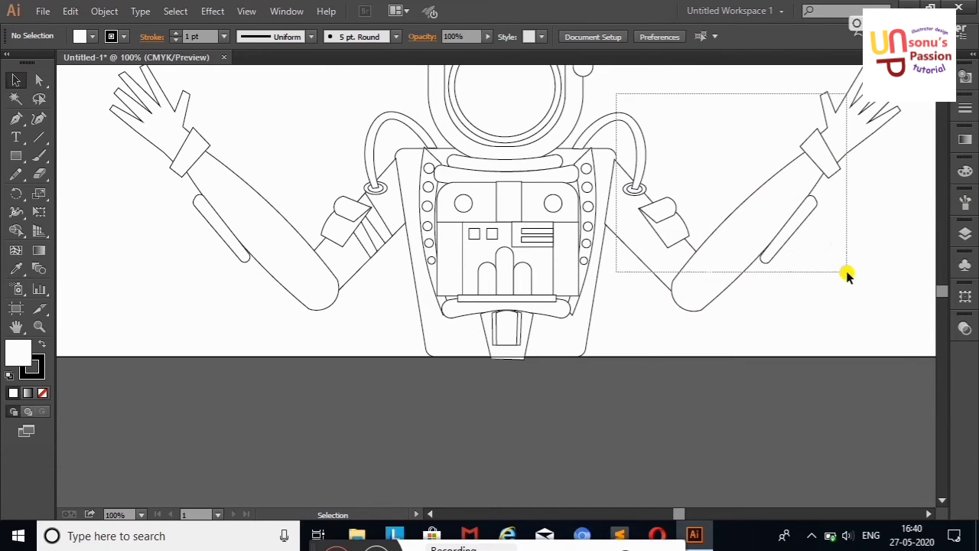
Step: Select and inspect the right arm, hook and right strap shapes
mouse_move(629, 93)
mouse_down()
mouse_move(846, 271)
mouse_move(659, 180)
mouse_move(846, 304)
mouse_up()
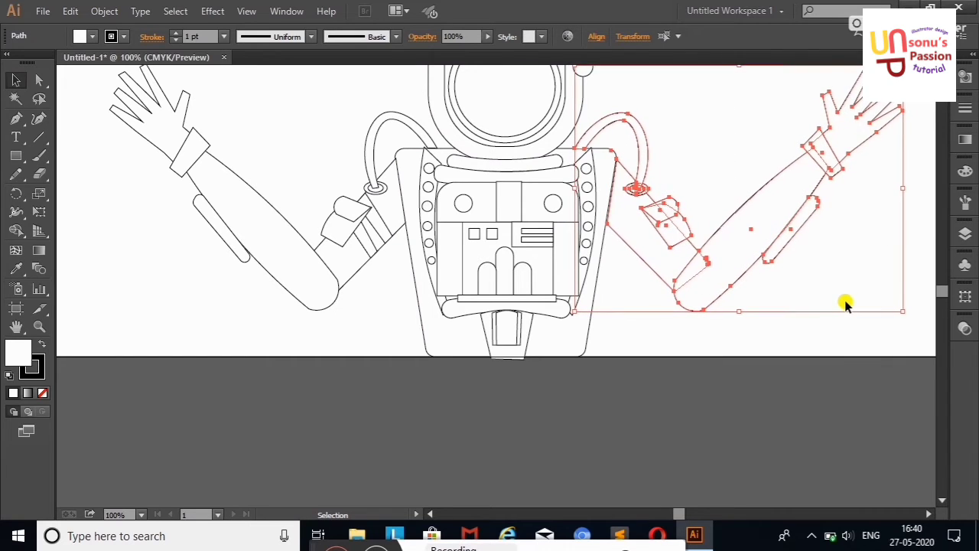
click(803, 323)
drag(638, 182, 837, 197)
click(837, 196)
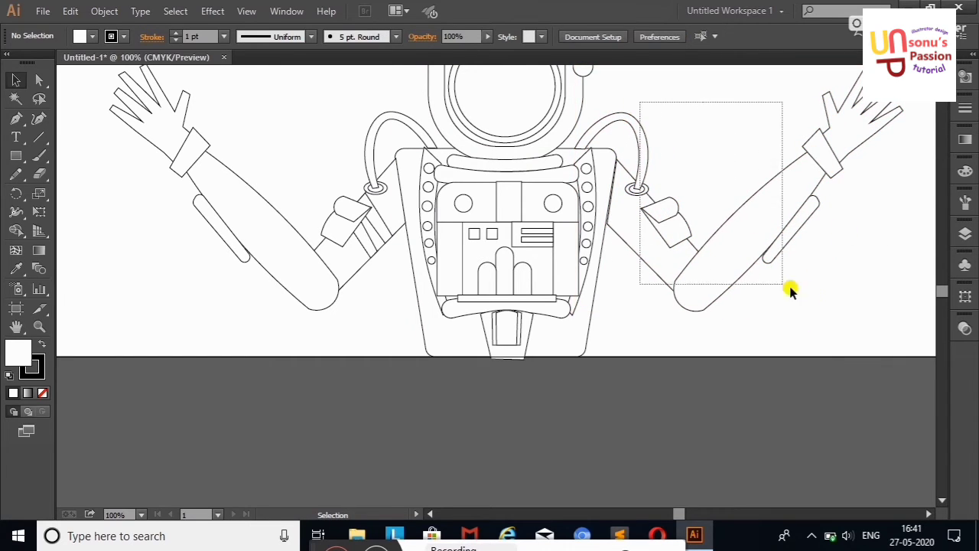
drag(638, 102, 832, 300)
click(16, 98)
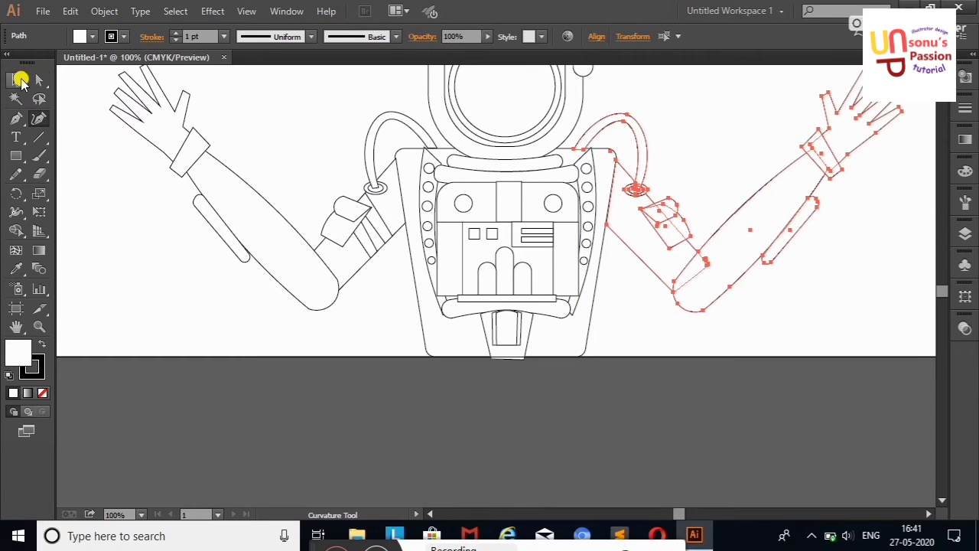
click(20, 81)
click(618, 163)
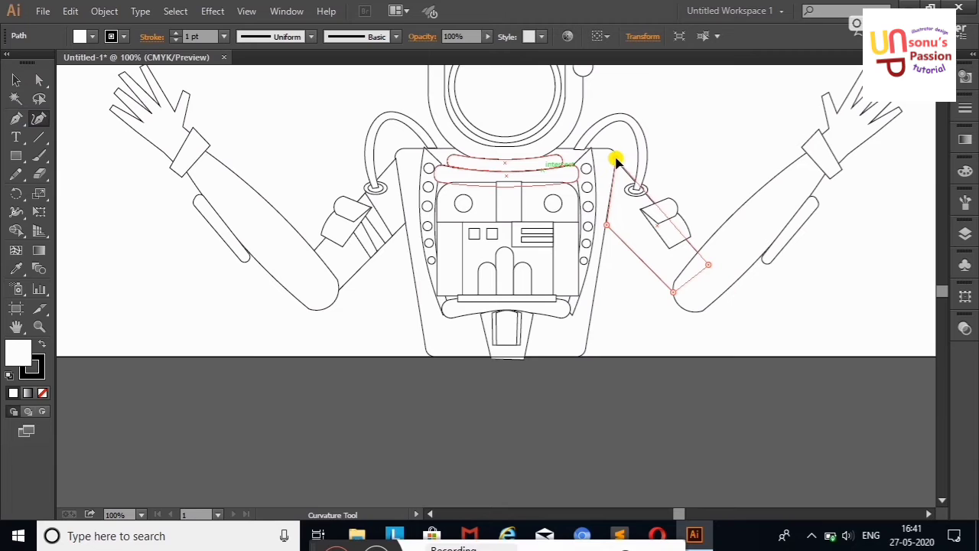
click(16, 80)
click(109, 194)
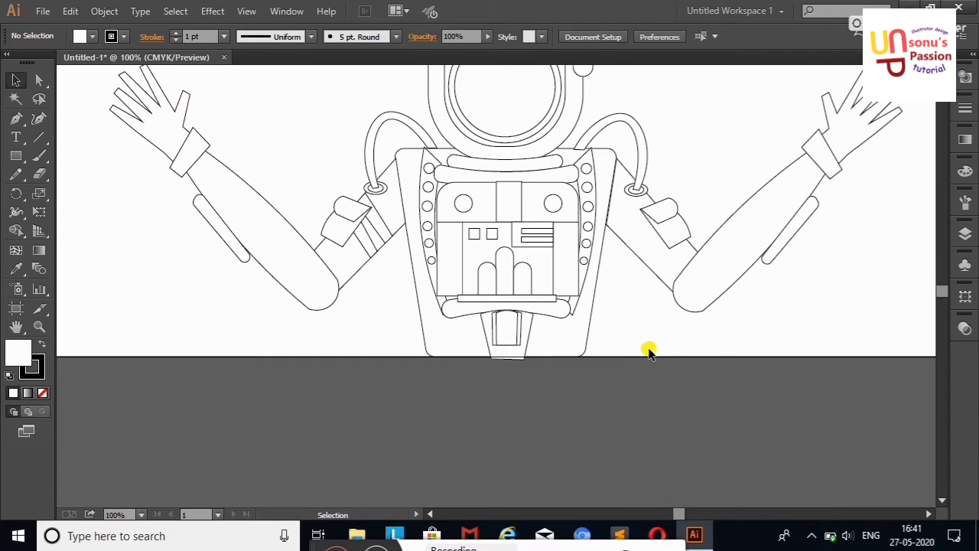
click(23, 157)
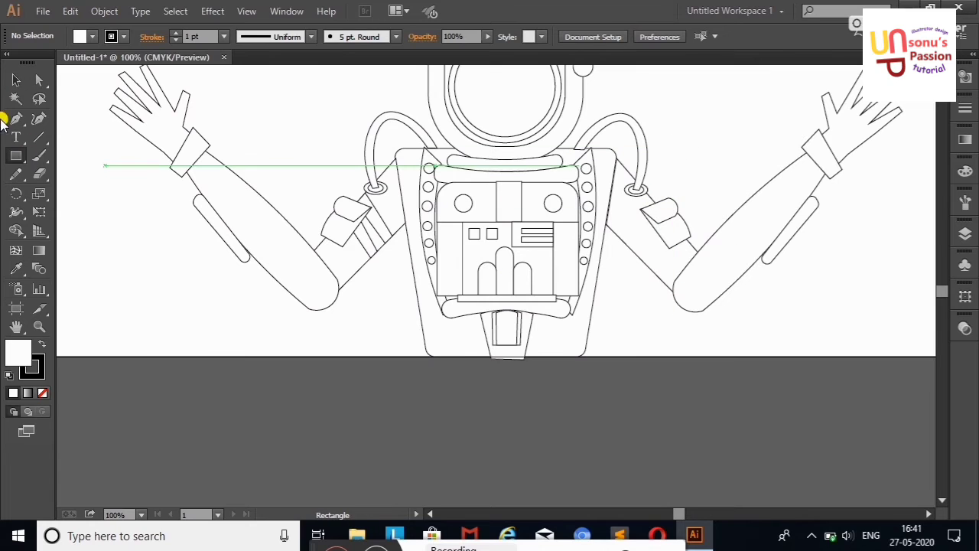
Step: Inspect the curve points of the left shoulder pad and left arm strap
click(16, 79)
click(375, 218)
key(shift+grave)
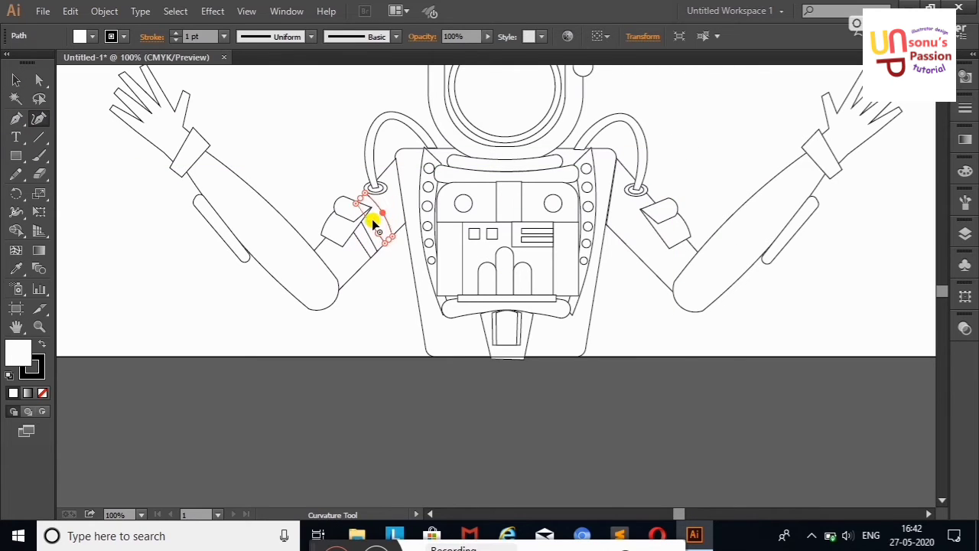
click(15, 80)
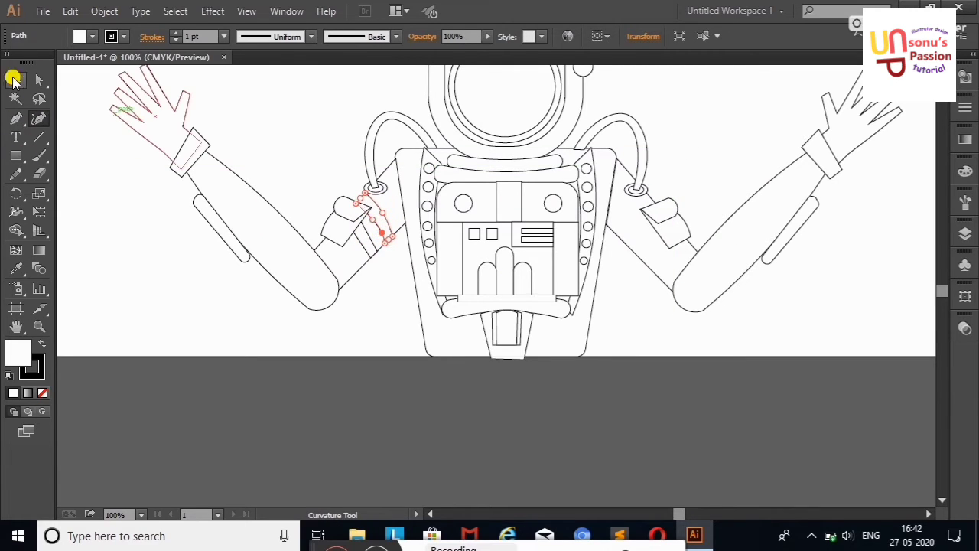
click(360, 247)
key(shift+grave)
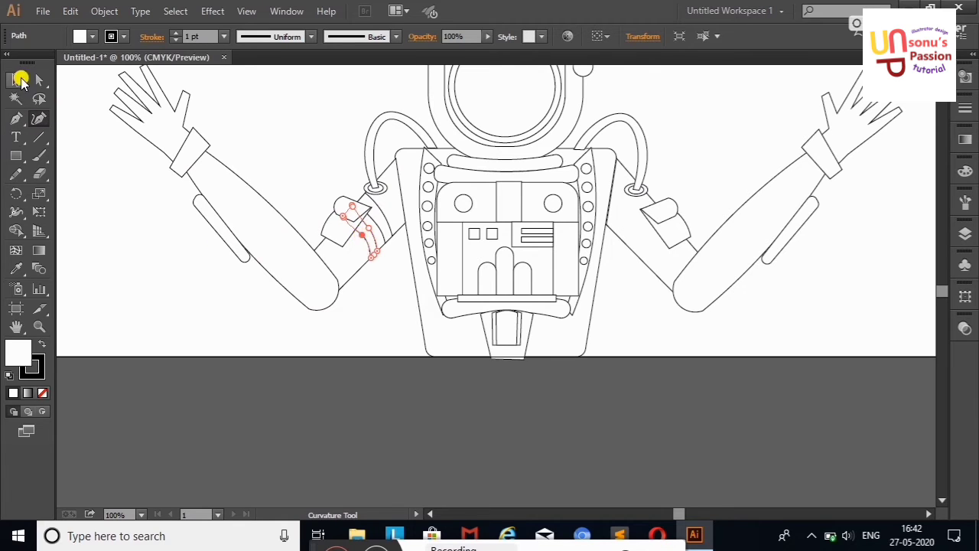
click(16, 80)
click(120, 158)
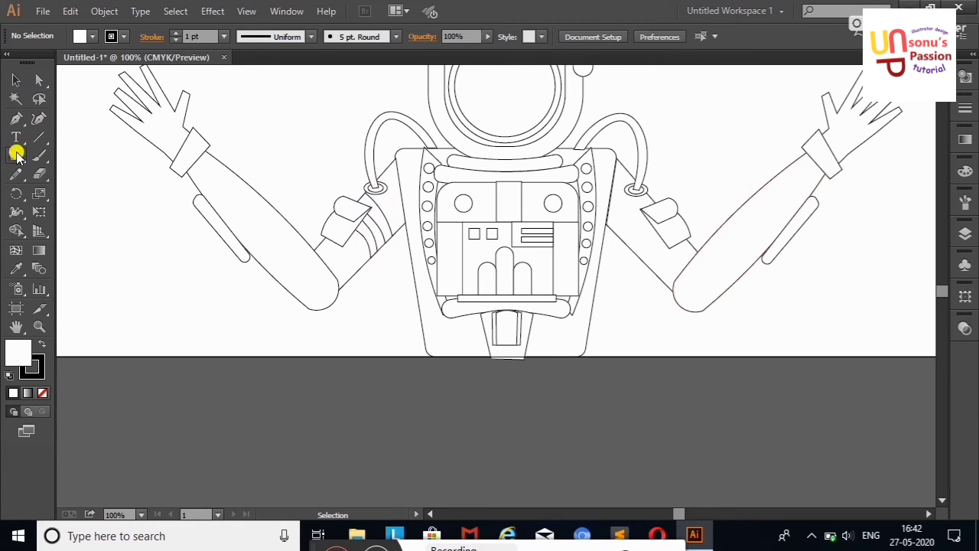
Step: Draw a thin strip at the right shoulder, bend it into a curved band, and duplicate it below
click(16, 155)
drag(695, 177, 675, 244)
click(39, 118)
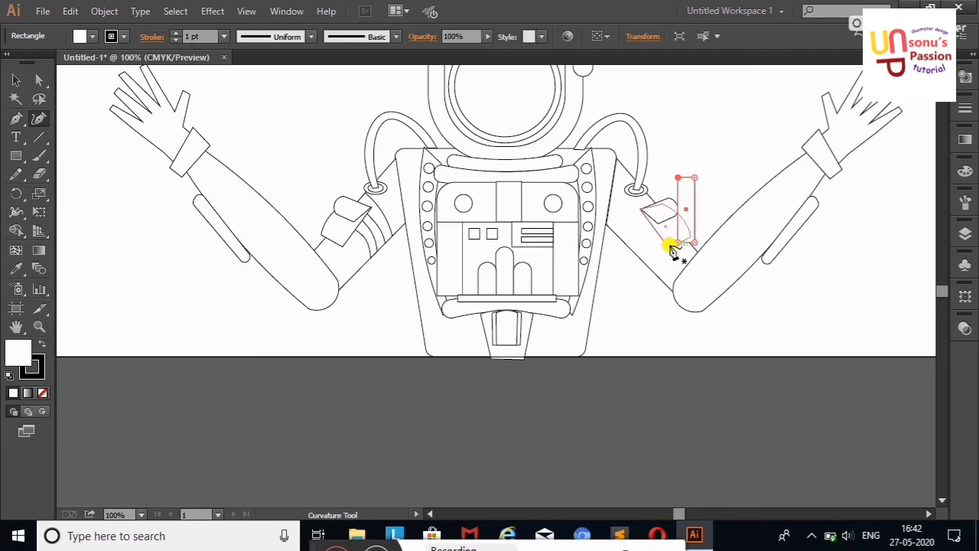
drag(616, 265, 629, 264)
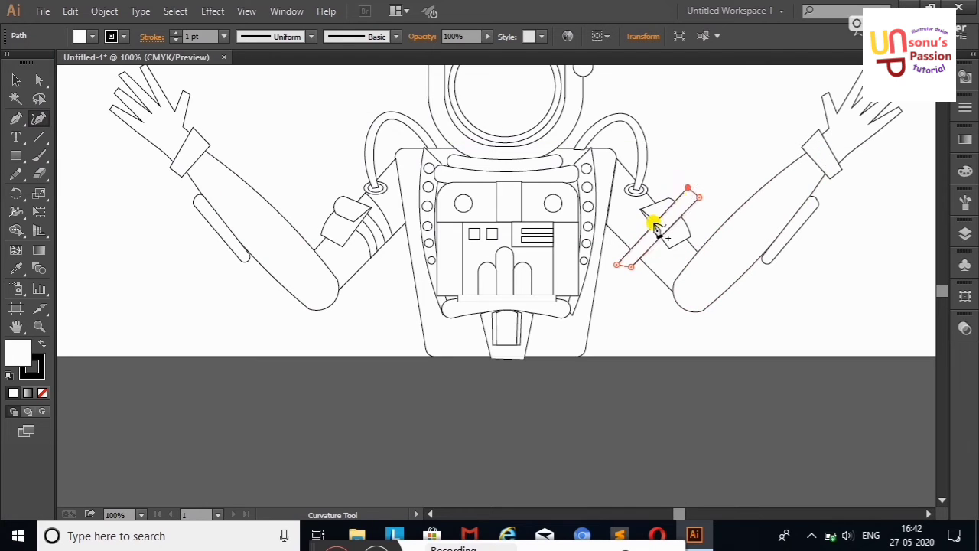
click(644, 215)
click(16, 80)
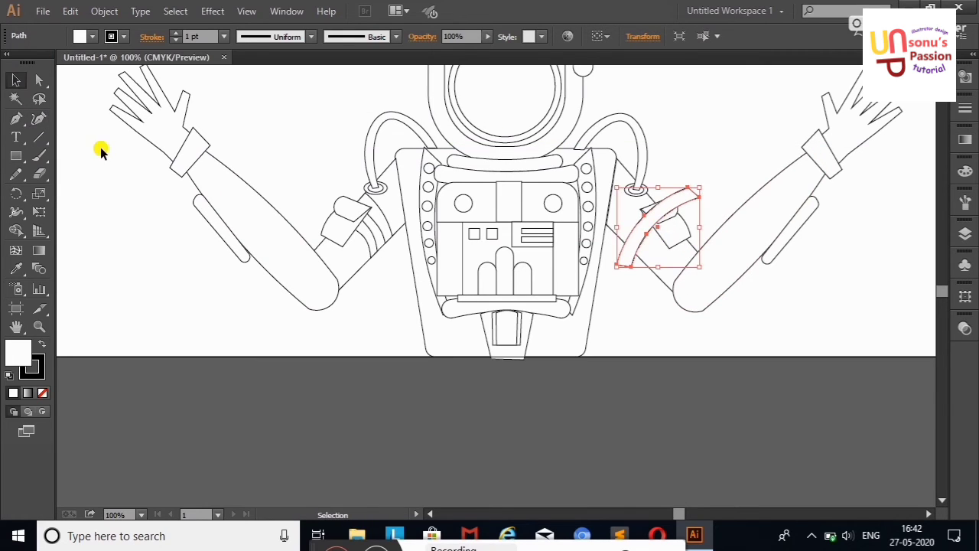
drag(647, 220, 664, 236)
Step: Trim both curved bands to the right arm outline with Shape Builder
click(634, 234)
shift+click(655, 264)
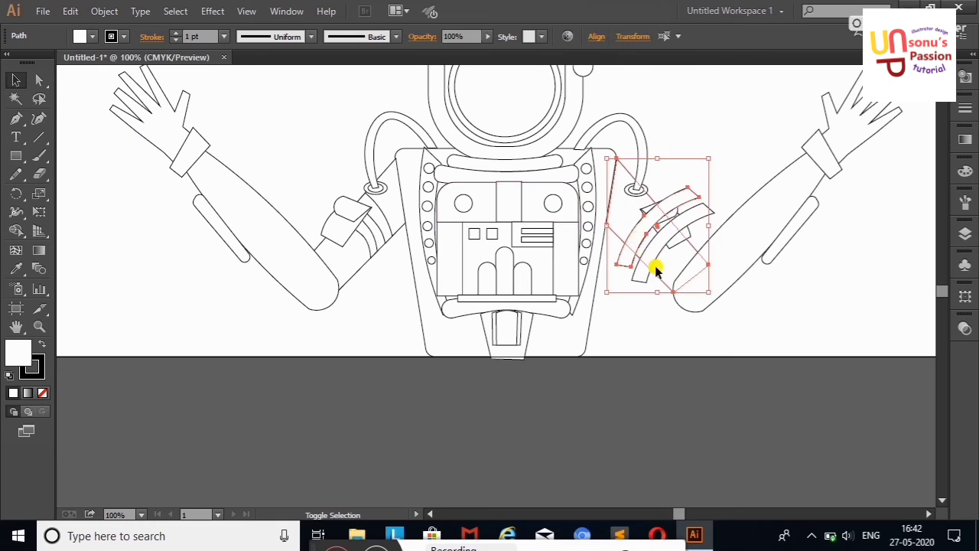
click(17, 230)
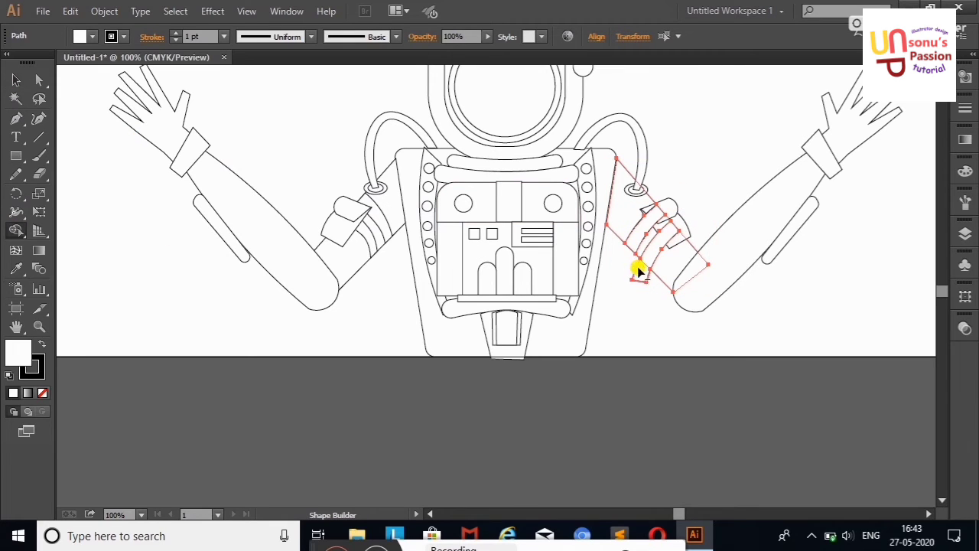
click(16, 80)
click(632, 240)
Step: Move the strap band rows behind the shoulder pad in the Layers panel
click(965, 233)
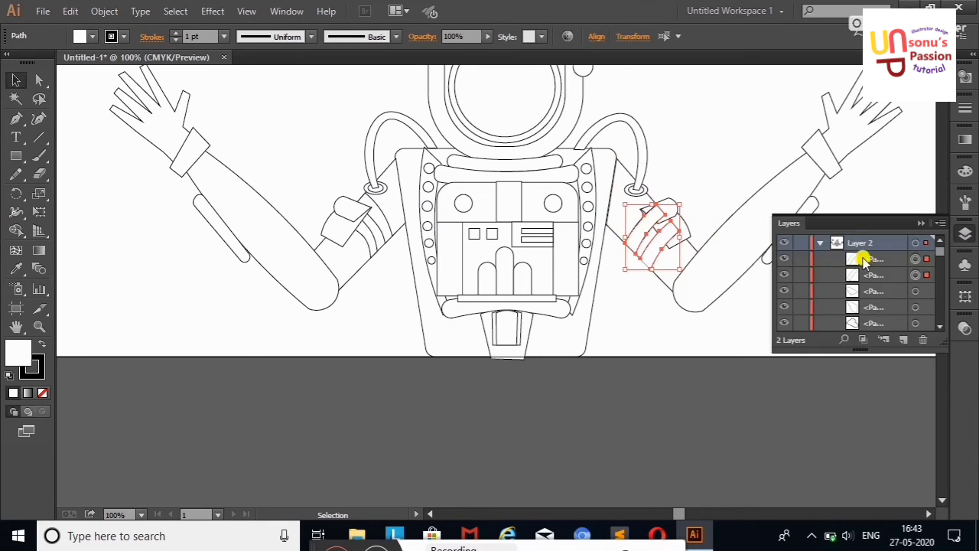
click(612, 219)
shift+click(862, 275)
drag(862, 267, 885, 325)
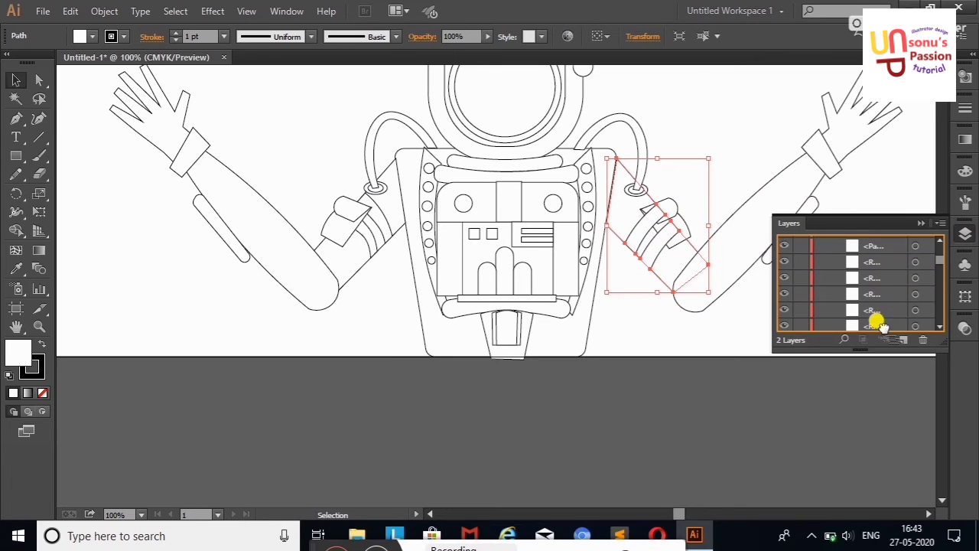
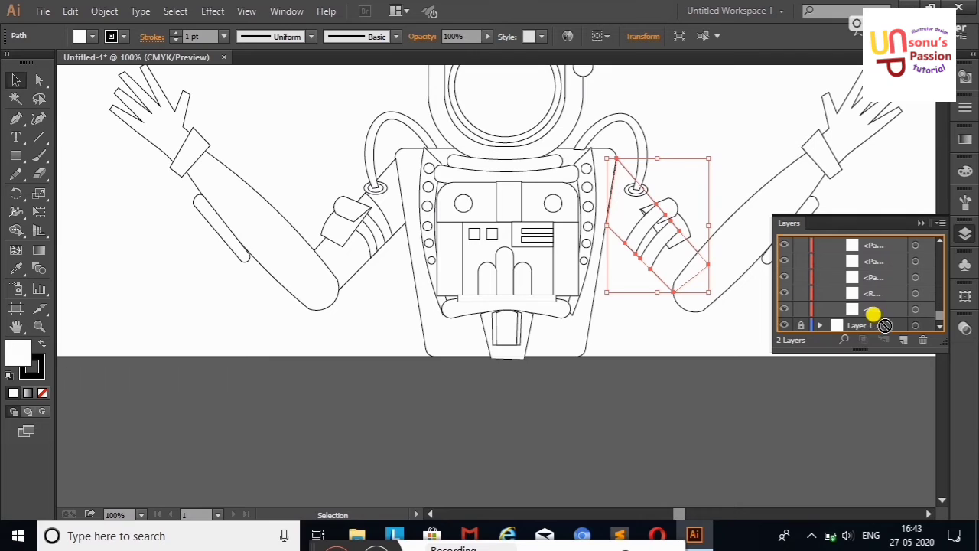
Step: Move the glove cuff above the arm in the Layers stacking order
drag(885, 325, 875, 233)
click(898, 162)
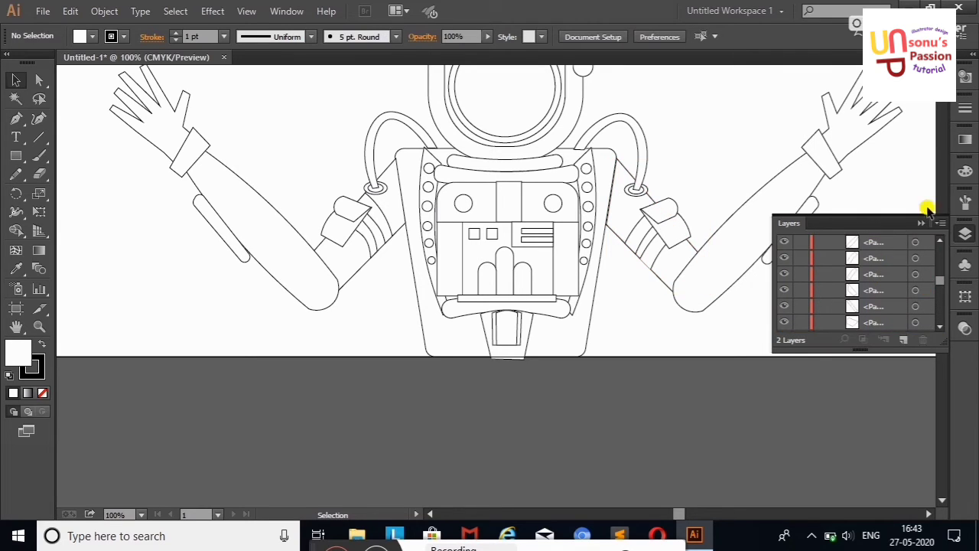
click(653, 260)
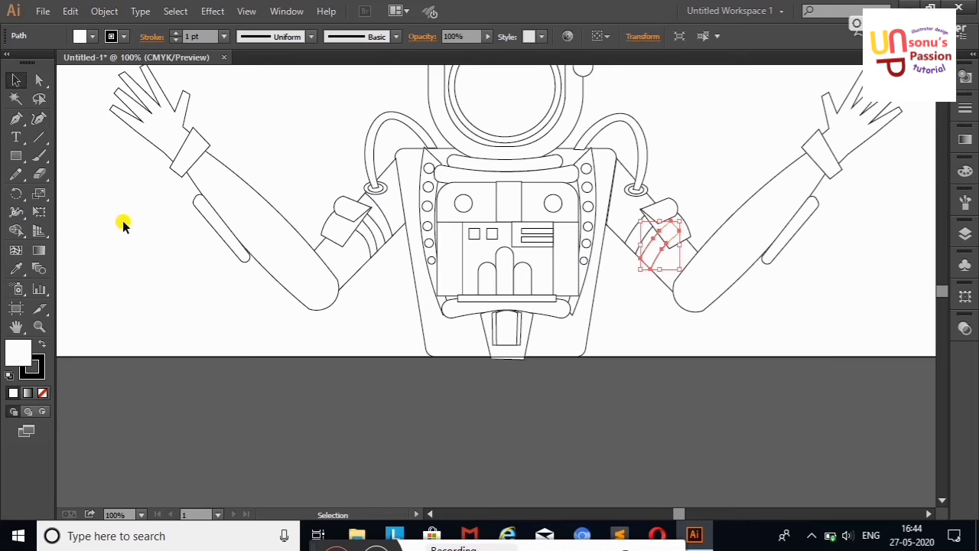
Step: Draw a thin rectangle on the left forearm, bend it into a curved band, and duplicate it
click(122, 224)
click(16, 155)
mouse_move(264, 137)
mouse_down()
mouse_move(280, 247)
mouse_move(239, 268)
mouse_up()
click(39, 118)
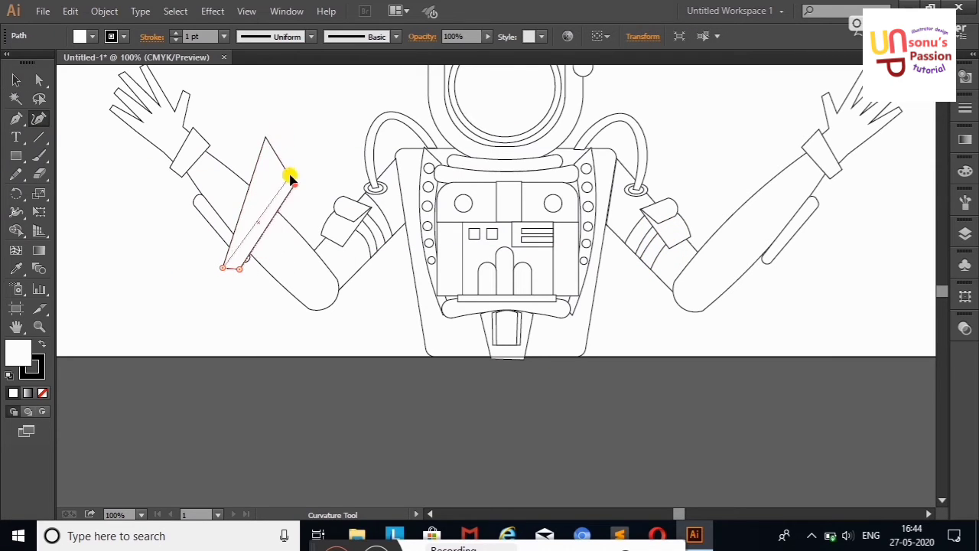
mouse_move(290, 177)
mouse_down()
mouse_move(247, 214)
mouse_move(273, 237)
mouse_up()
click(251, 219)
key(v)
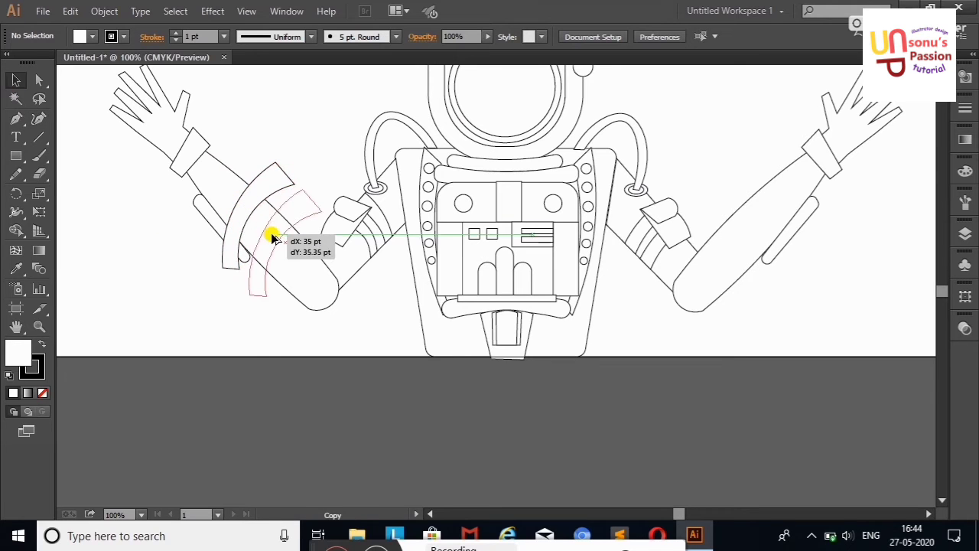
Step: Select both left-arm bands and make reflected copies of them
right_click(258, 183)
click(267, 178)
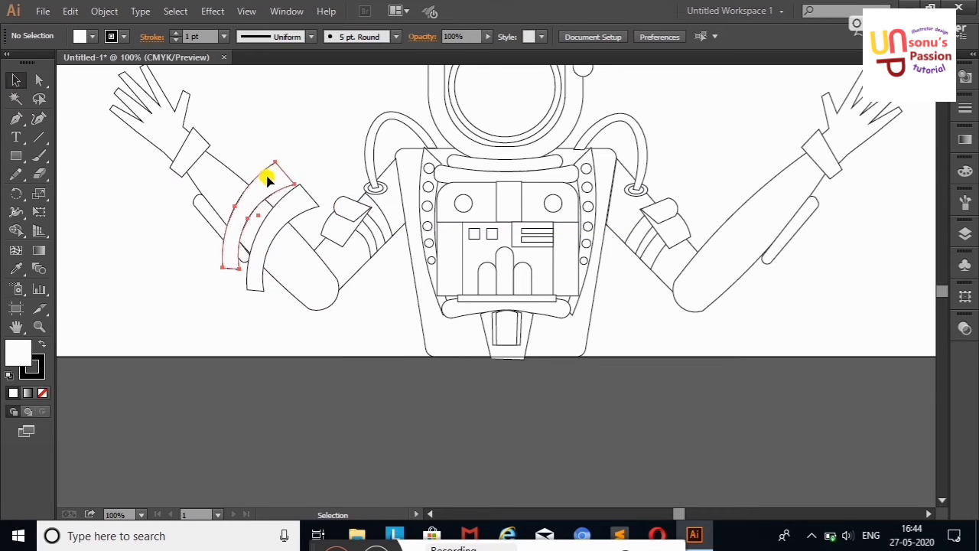
shift+click(280, 212)
right_click(280, 212)
click(474, 448)
click(409, 360)
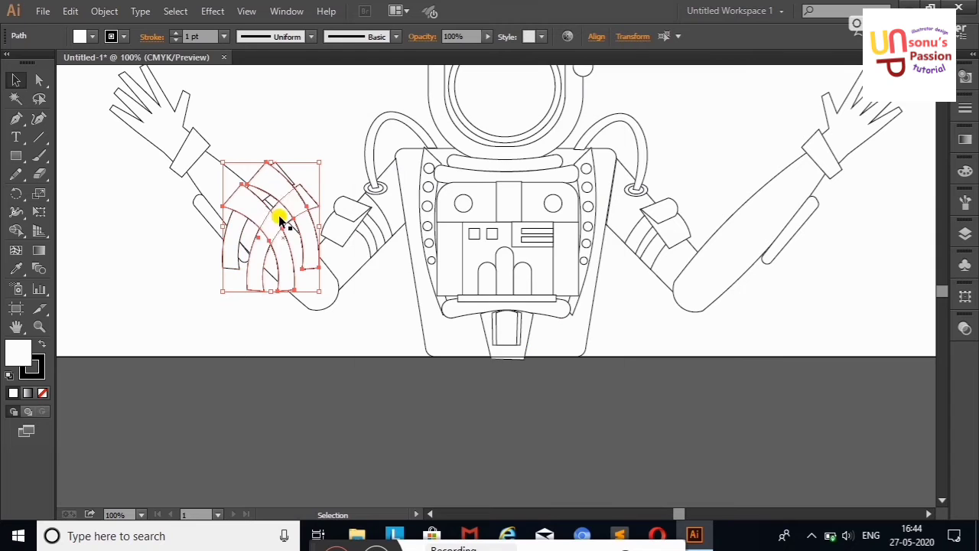
Step: Move the mirrored bands onto the right forearm and merge them into the sleeve with Shape Builder
mouse_move(280, 219)
mouse_down()
mouse_move(765, 201)
mouse_move(746, 173)
mouse_up()
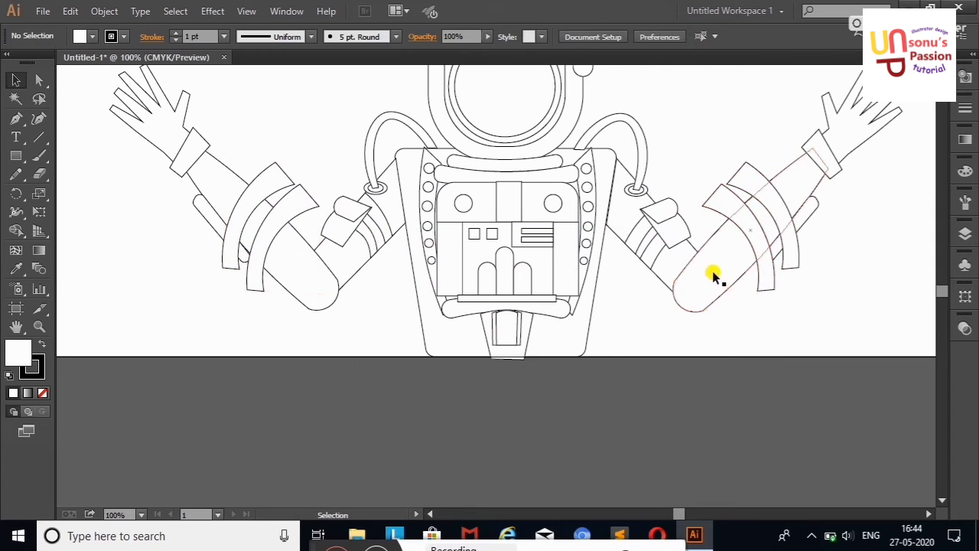
click(714, 278)
shift+click(740, 195)
shift+click(287, 219)
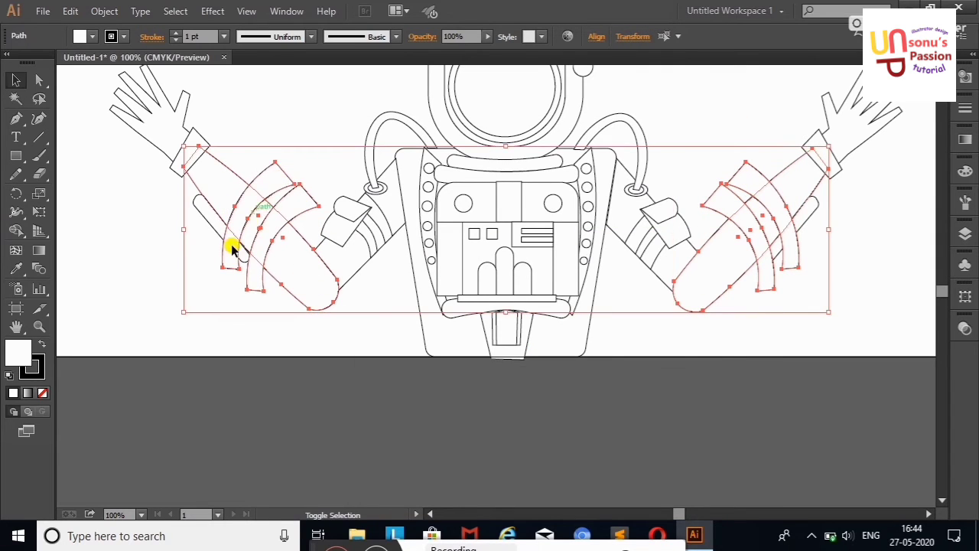
key(shift+m)
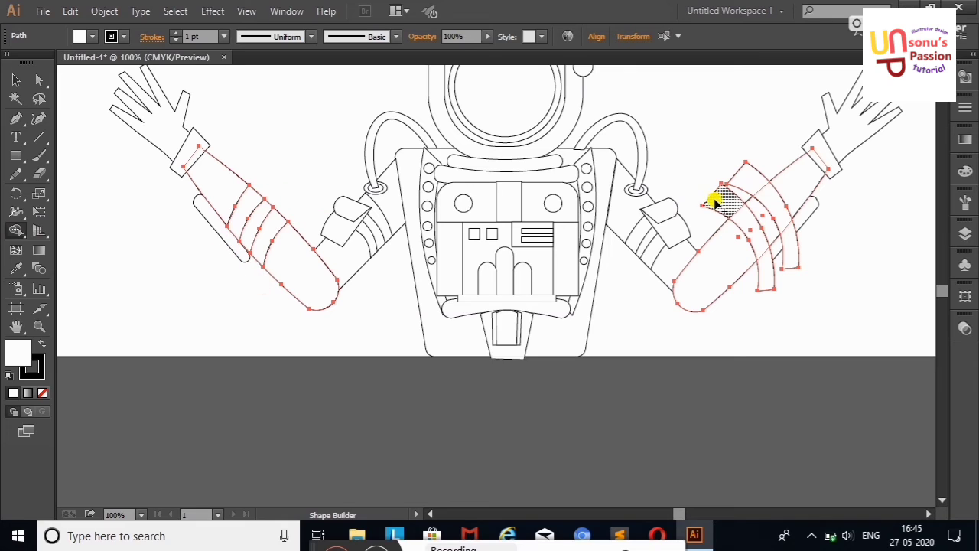
drag(739, 181, 765, 273)
key(v)
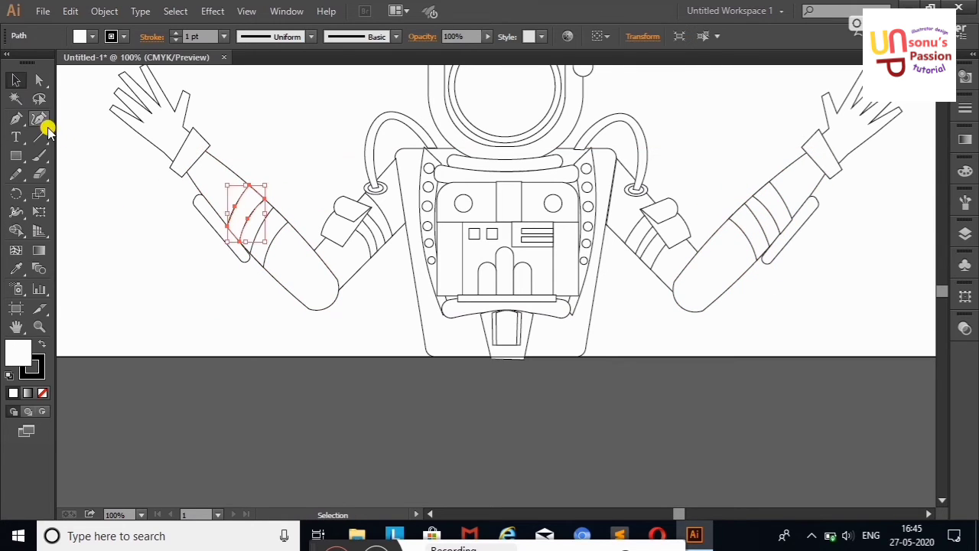
click(108, 214)
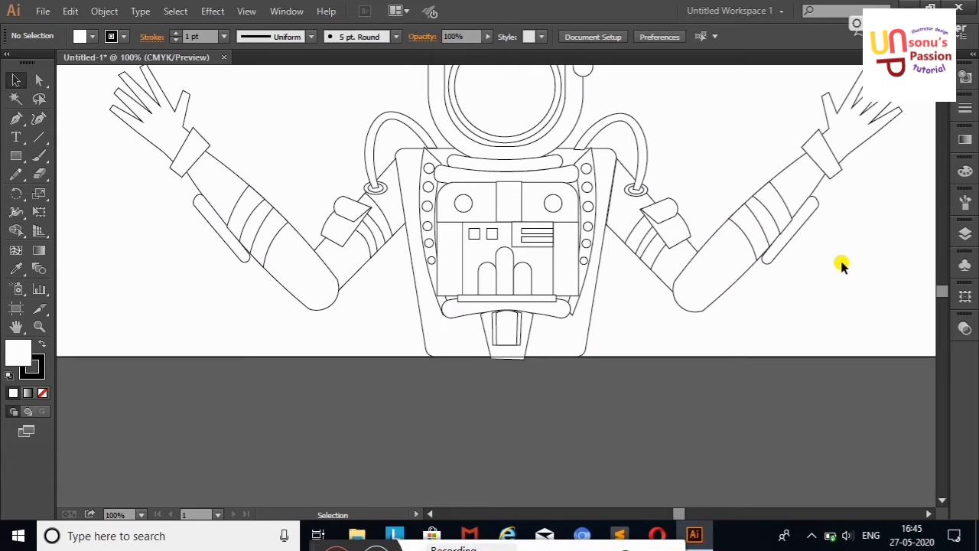
scroll(940, 283, up, 5)
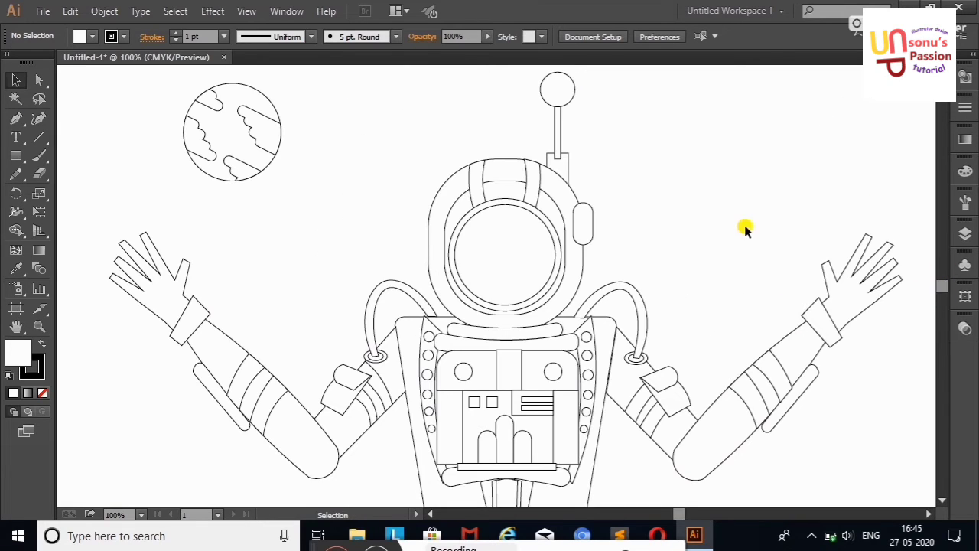
Step: Draw a small circle on the helmet's side piece and copy it just below
click(17, 158)
drag(581, 211, 592, 222)
key(v)
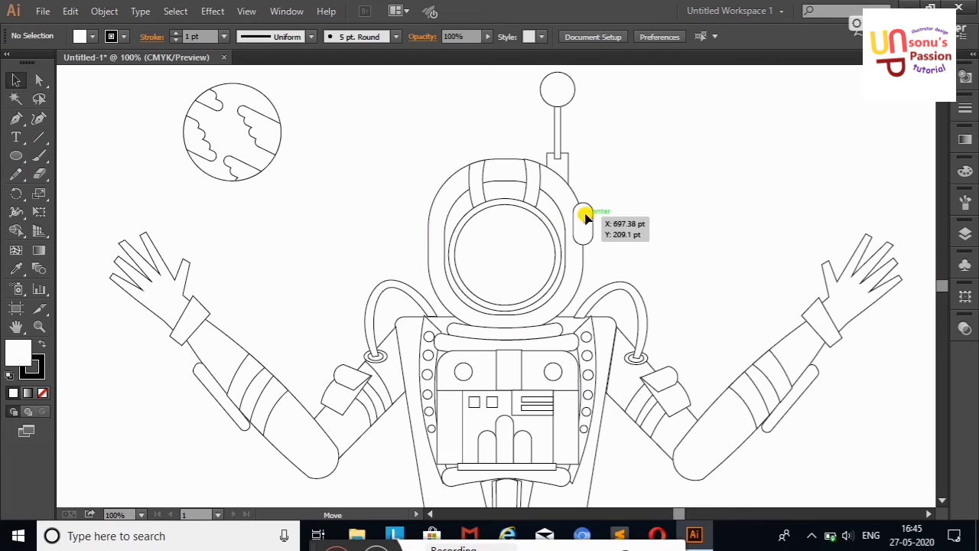
drag(584, 216, 585, 231)
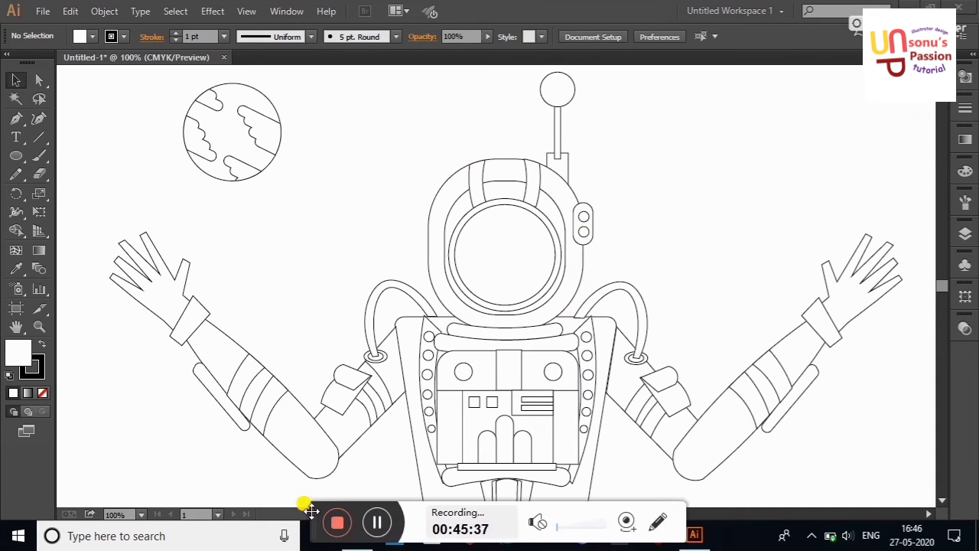
Step: Draw a small circle inside the helmet visor and delete a stray circle left of the helmet
click(16, 156)
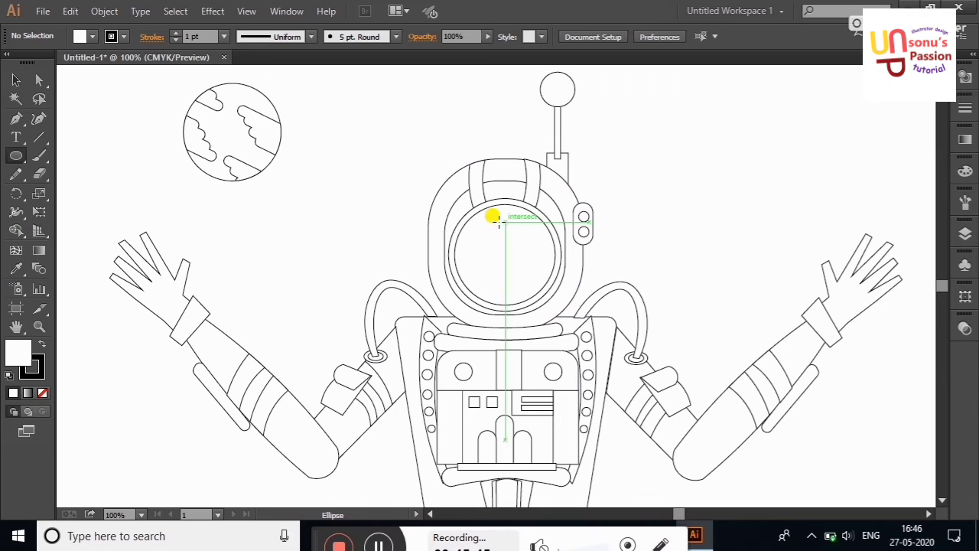
drag(494, 221, 516, 245)
key(v)
click(324, 249)
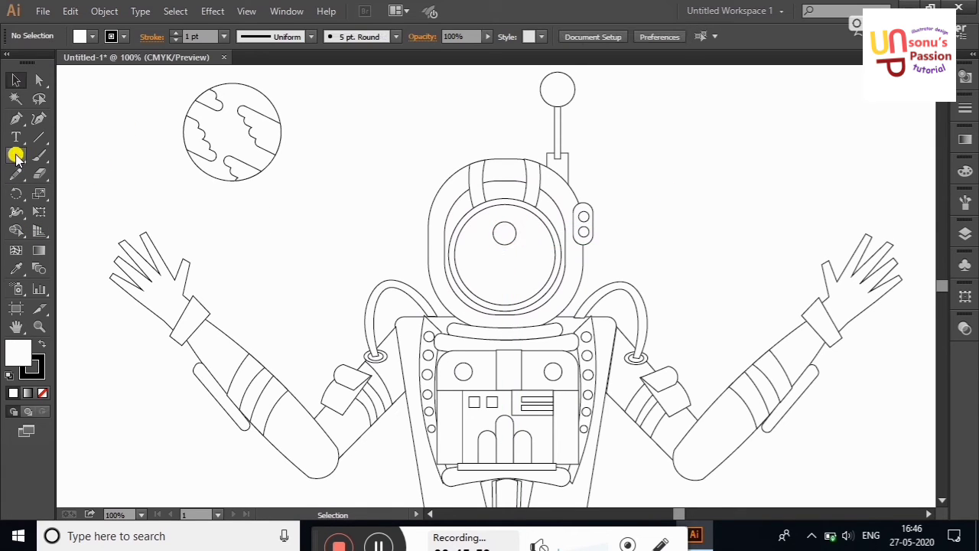
click(16, 156)
drag(324, 166, 393, 240)
key(v)
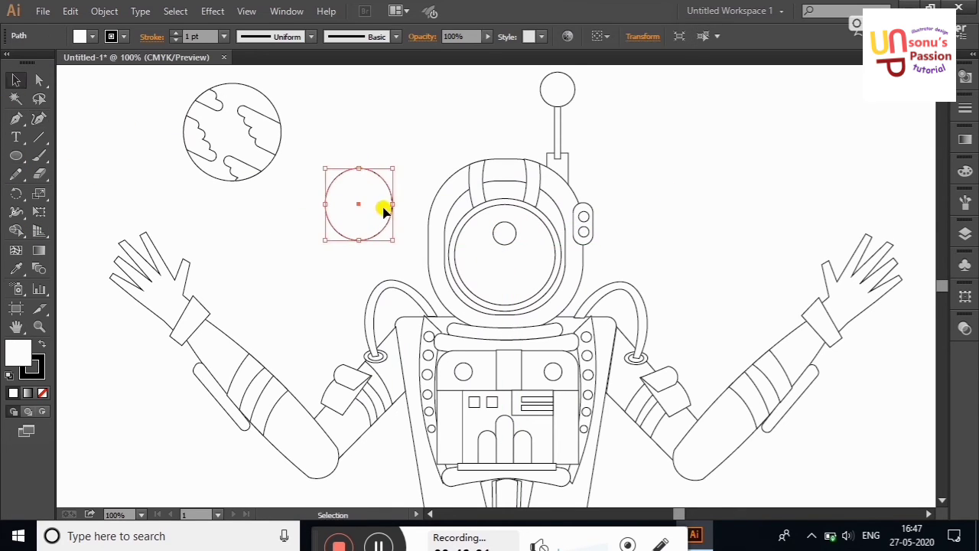
key(Delete)
scroll(372, 208, up, 1)
Step: Draw and reshape a rectangle into a visor highlight, then undo the unwanted path
click(21, 157)
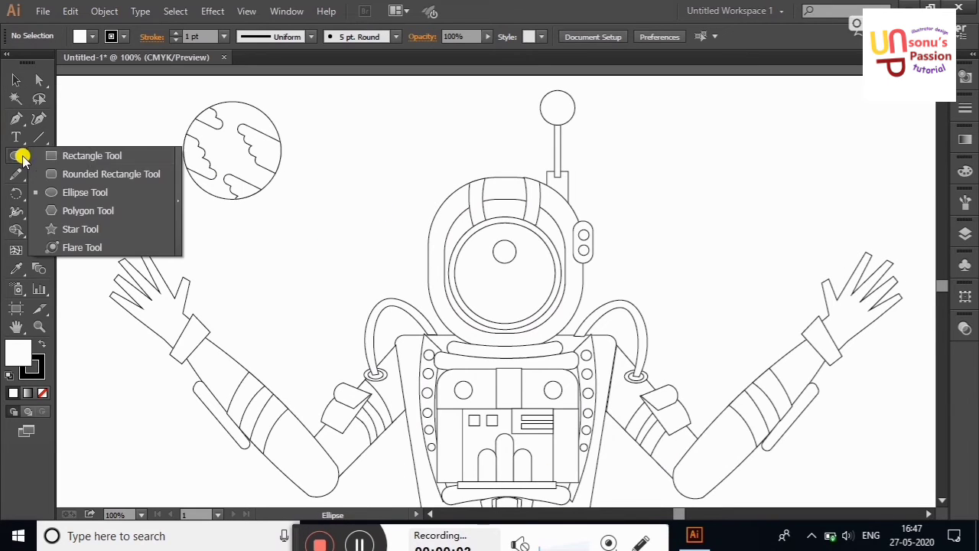
click(92, 156)
mouse_move(313, 230)
mouse_down()
mouse_move(361, 267)
mouse_move(361, 284)
mouse_move(327, 244)
mouse_move(375, 227)
mouse_up()
click(39, 119)
click(16, 79)
mouse_move(320, 251)
mouse_down()
mouse_move(463, 251)
mouse_move(462, 239)
mouse_up()
click(39, 80)
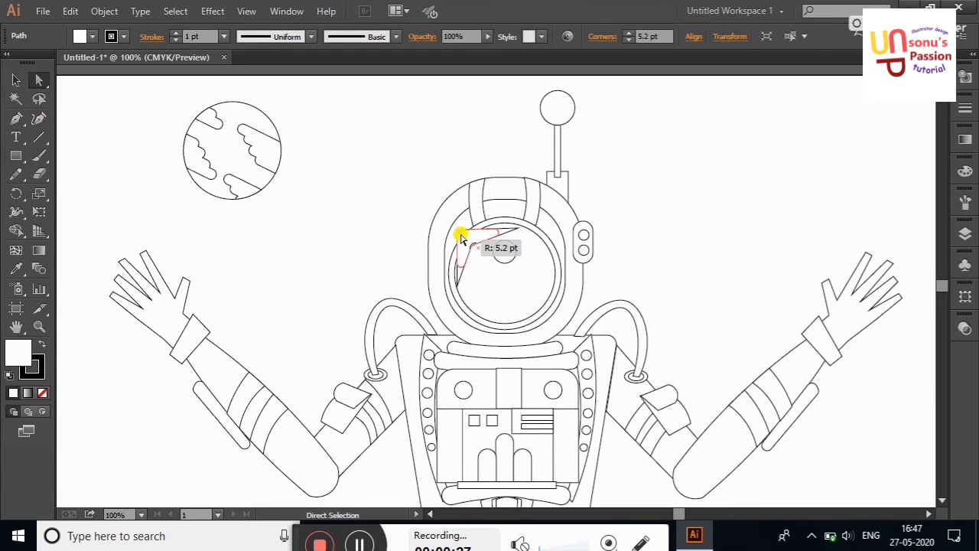
click(16, 79)
click(476, 235)
click(39, 119)
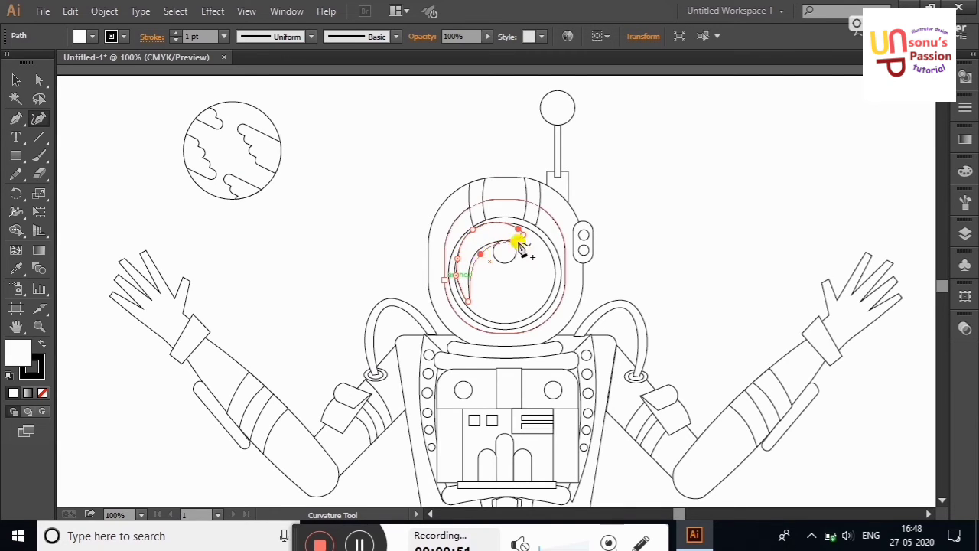
key(ctrl+z)
Step: Draw a crescent highlight along the visor's left edge with the Curvature Tool, then zoom out
click(214, 254)
click(39, 118)
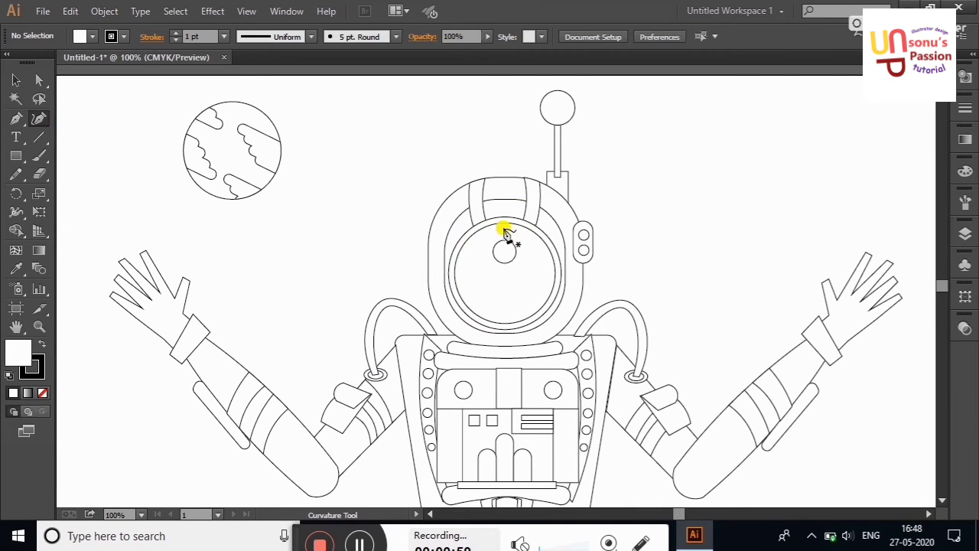
click(502, 227)
click(468, 240)
click(459, 293)
click(16, 81)
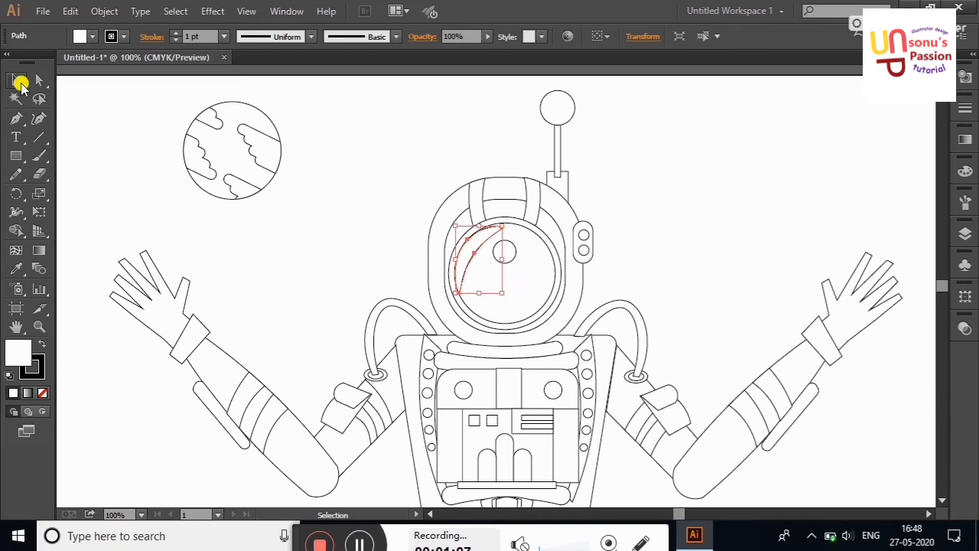
key(shift+grave)
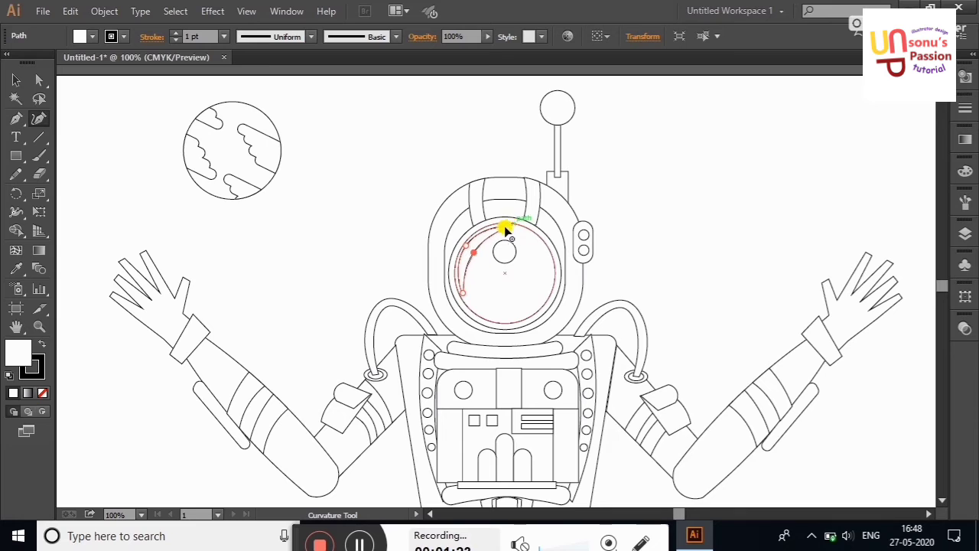
click(464, 294)
key(v)
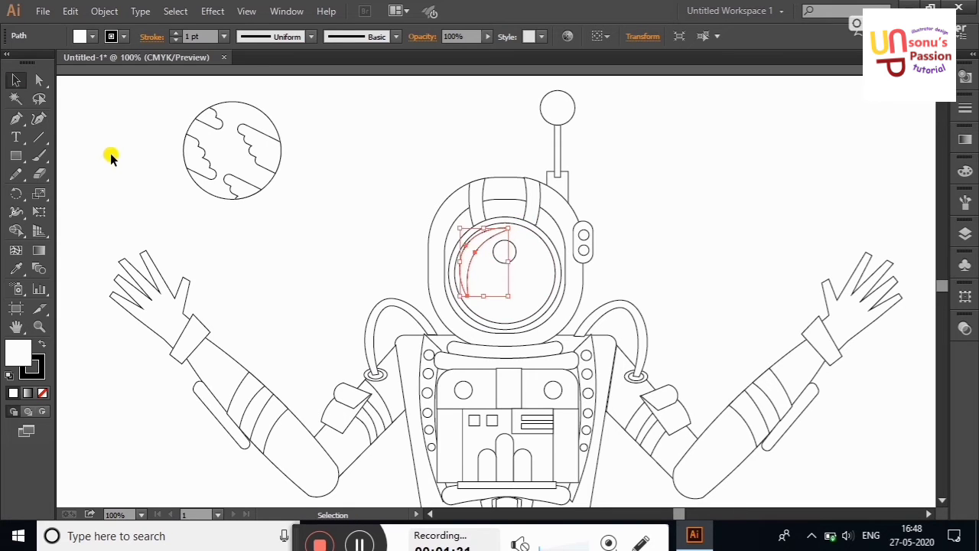
click(114, 159)
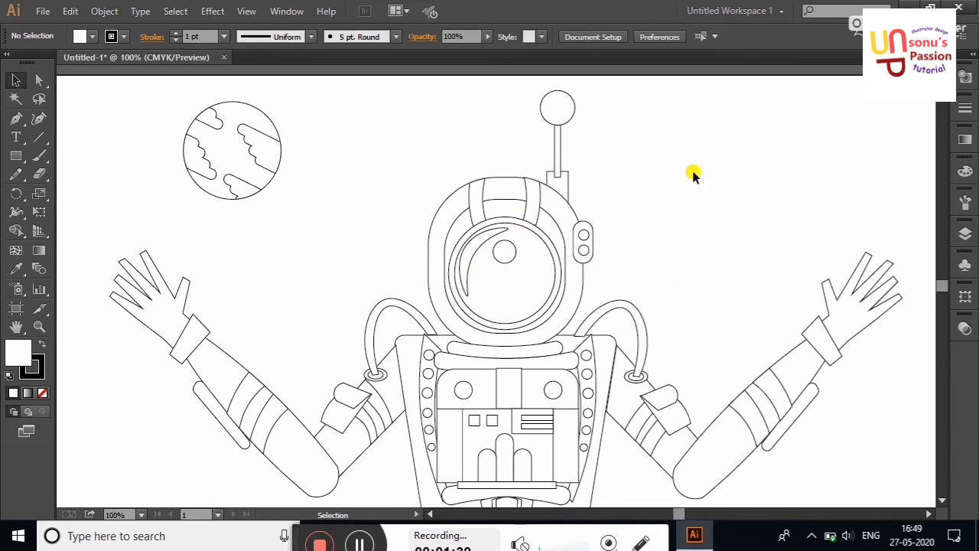
key(ctrl+minus)
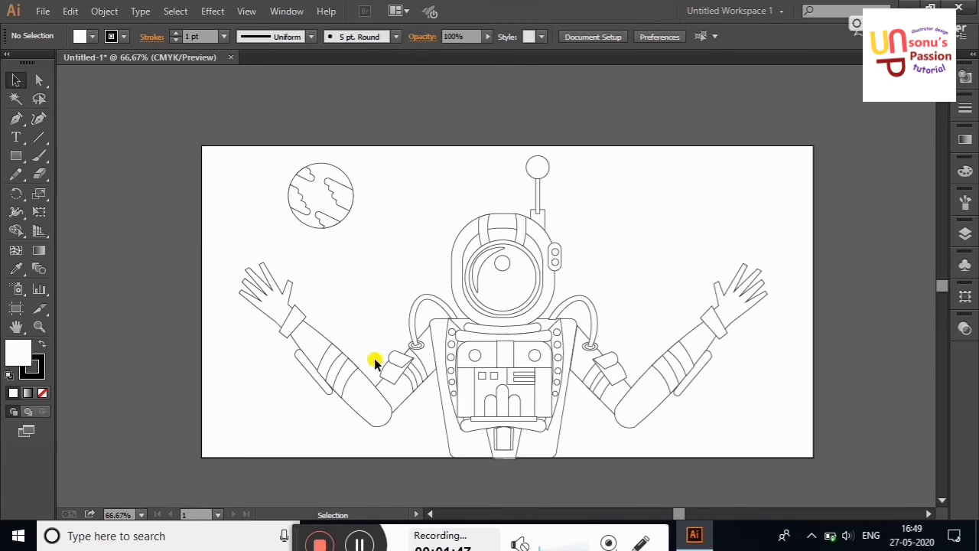
Step: Draw a curve across the left forearm near the wrist and split it with Shape Builder
click(39, 118)
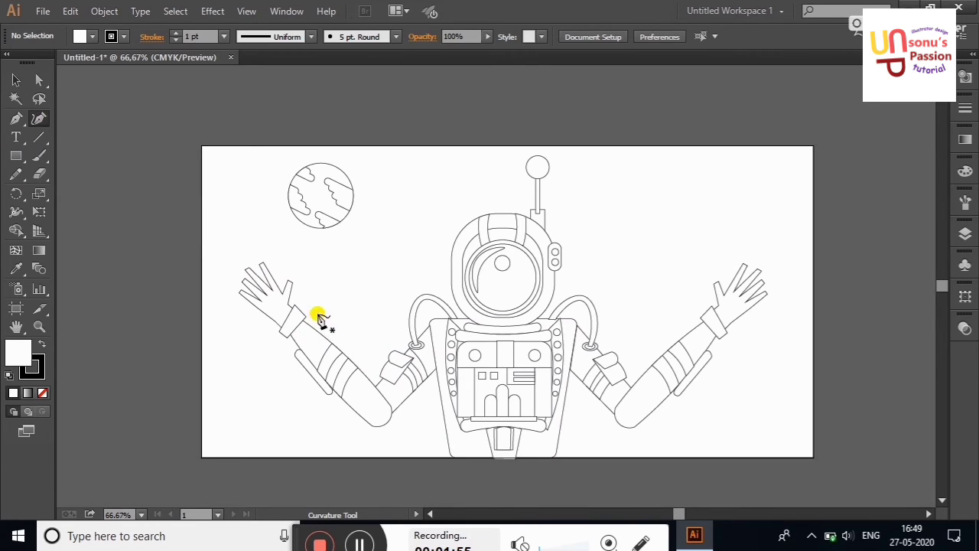
click(318, 313)
click(299, 331)
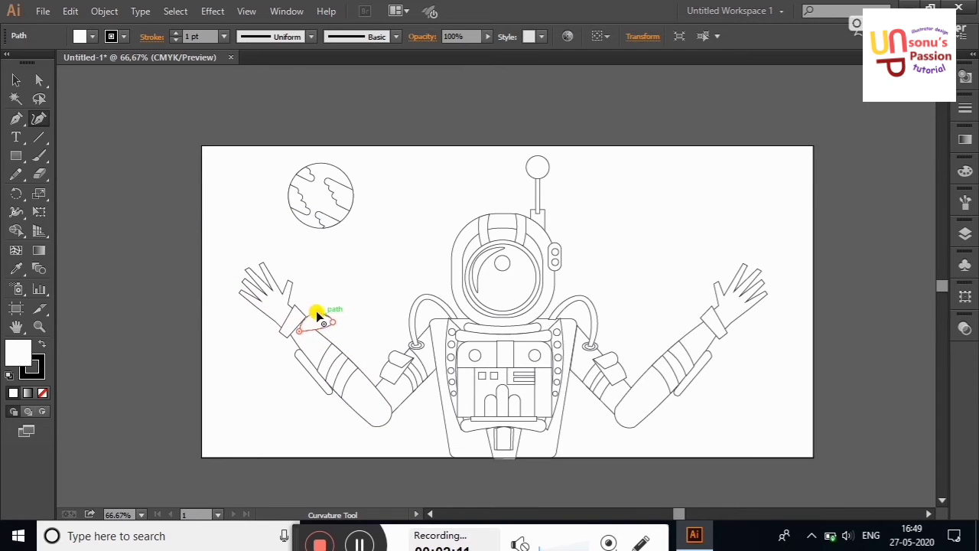
click(293, 338)
key(v)
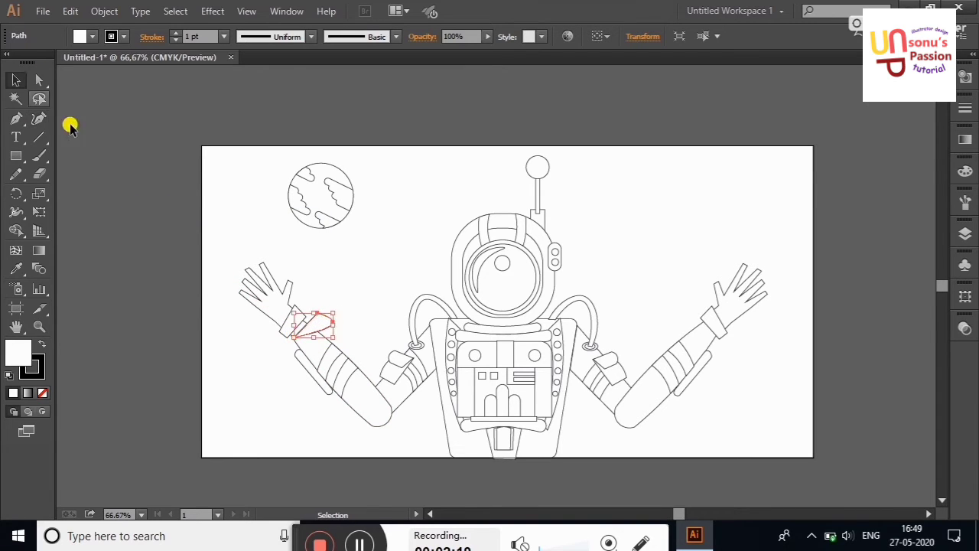
key(shift+m)
click(322, 319)
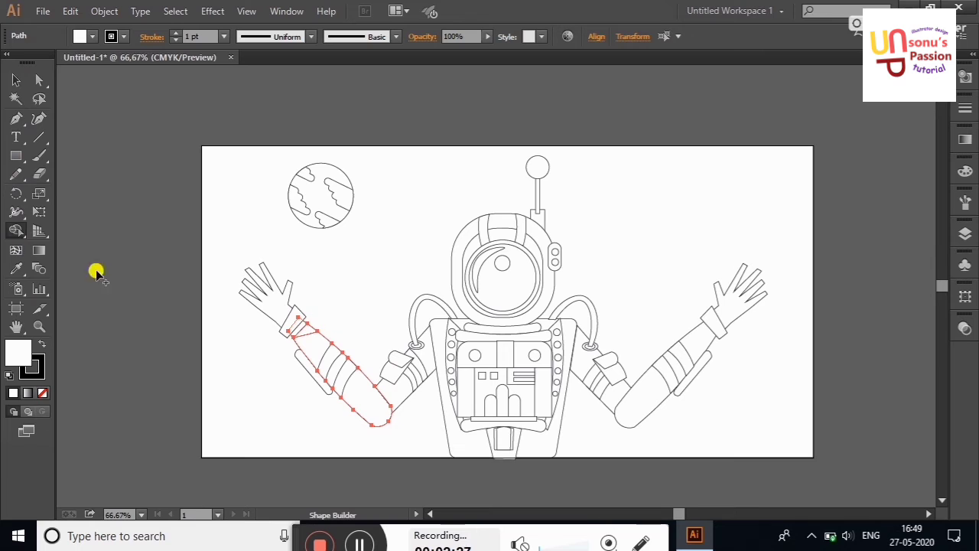
key(v)
click(142, 175)
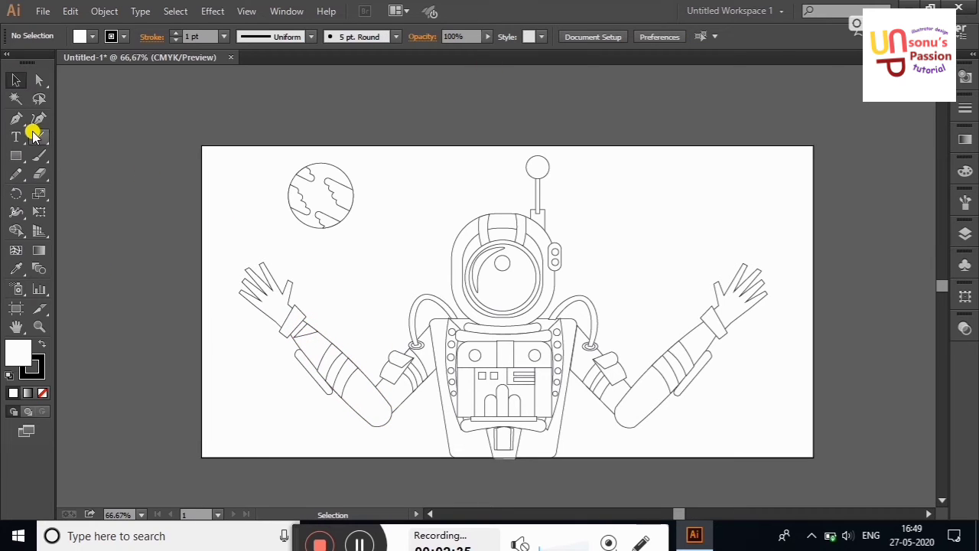
Step: Draw a curve across the right forearm near the wrist and split it with Shape Builder
click(39, 118)
click(710, 341)
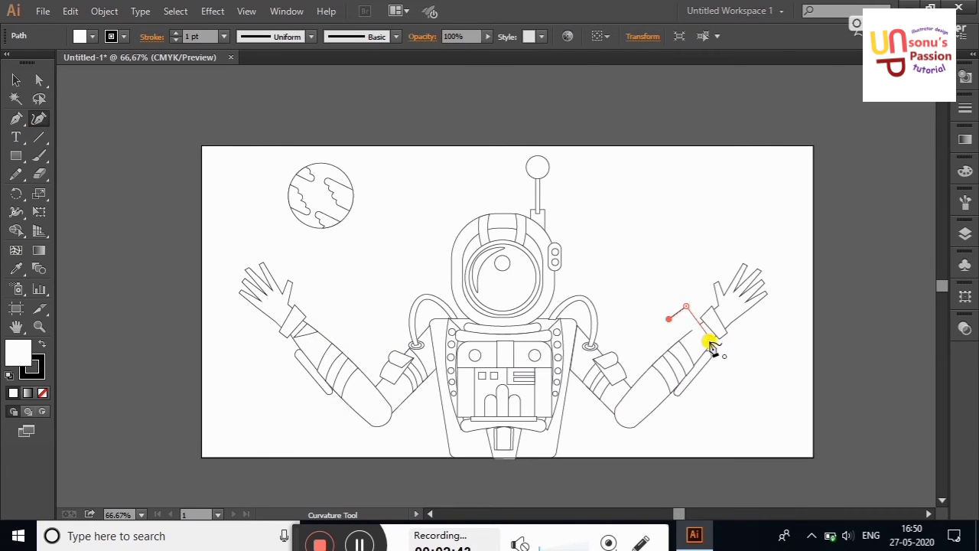
key(v)
click(690, 339)
shift+click(684, 360)
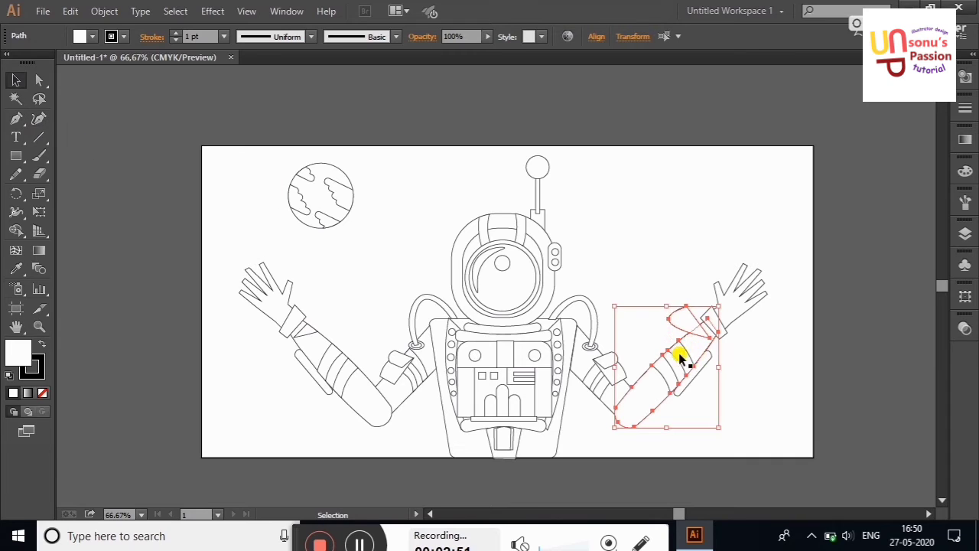
key(shift+m)
key(v)
click(87, 148)
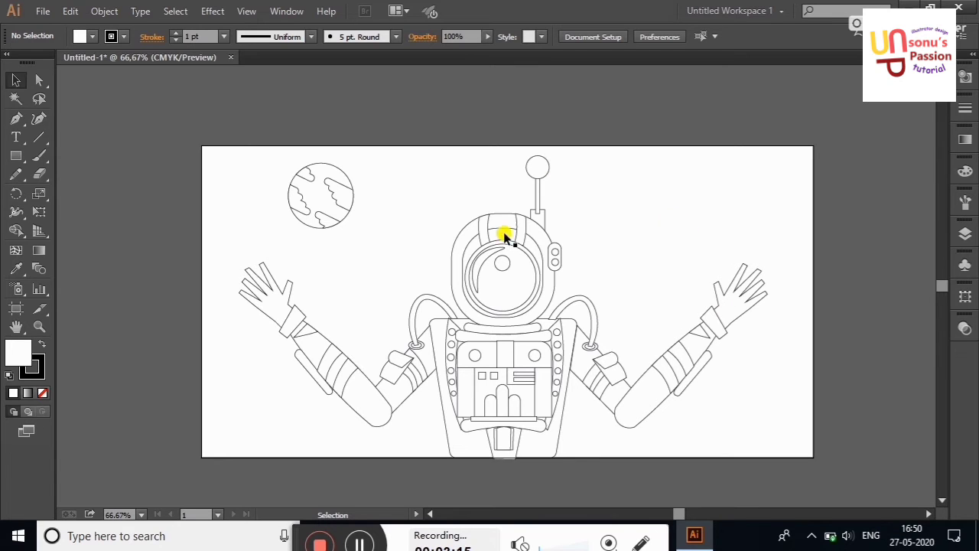
Step: Fill the astronaut's body shape grey from the Fill swatches
click(454, 437)
click(92, 37)
click(31, 115)
click(426, 370)
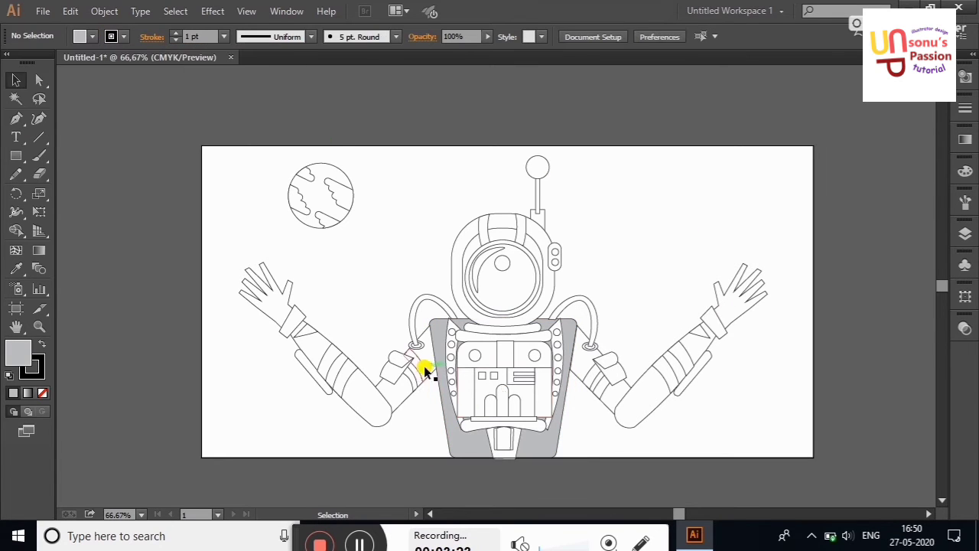
Step: Give both inner arm pieces the body's grey using the Eyedropper
shift+click(586, 360)
click(16, 268)
click(437, 343)
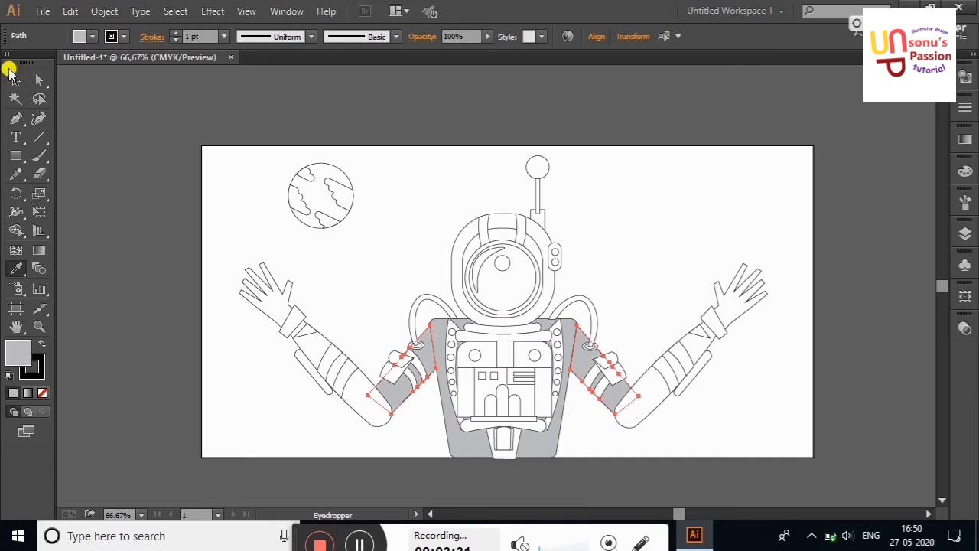
click(15, 78)
Step: Fill both forearms light grey, sampling the left one for the right
click(127, 194)
click(374, 393)
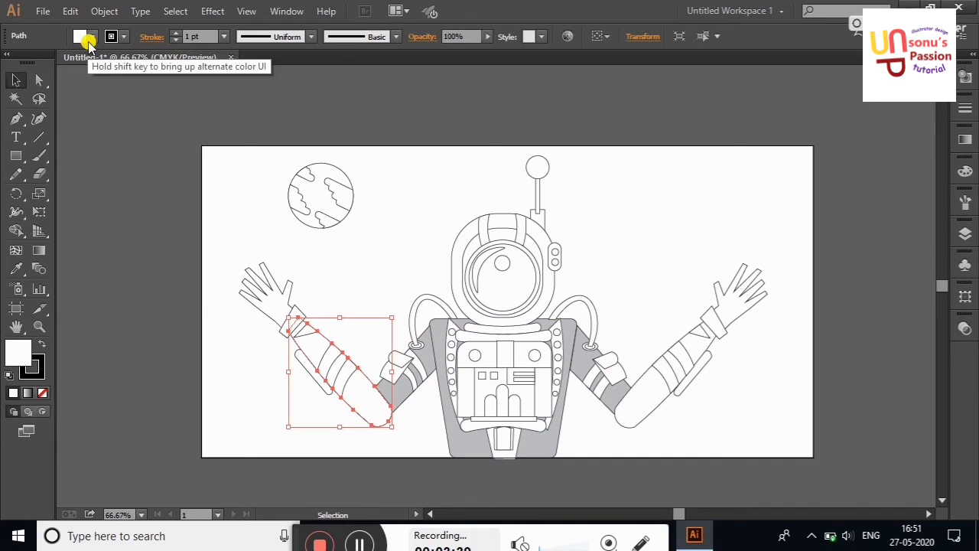
click(89, 42)
click(110, 98)
click(397, 230)
click(666, 375)
click(16, 268)
click(344, 382)
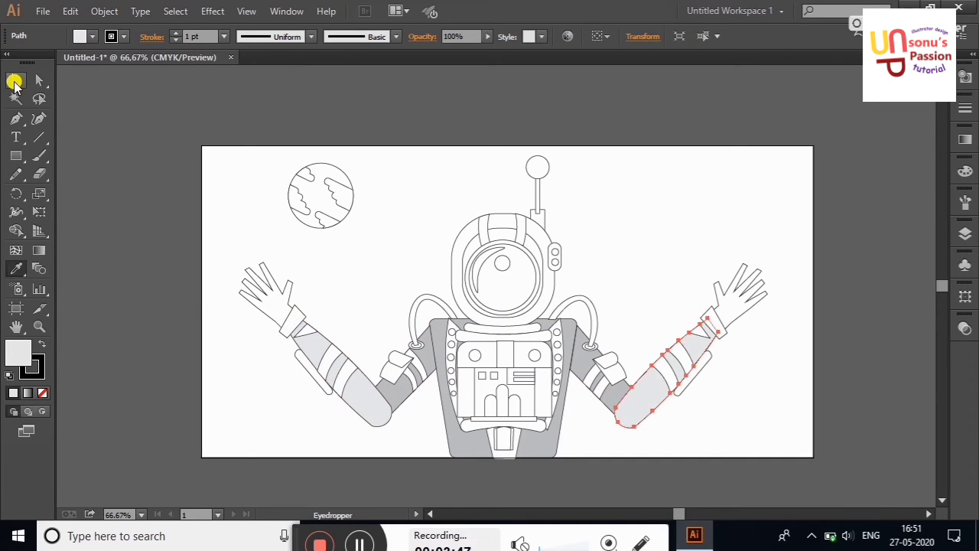
click(14, 85)
Step: Fill both shoulder pieces black
click(306, 328)
shift+click(699, 332)
click(92, 37)
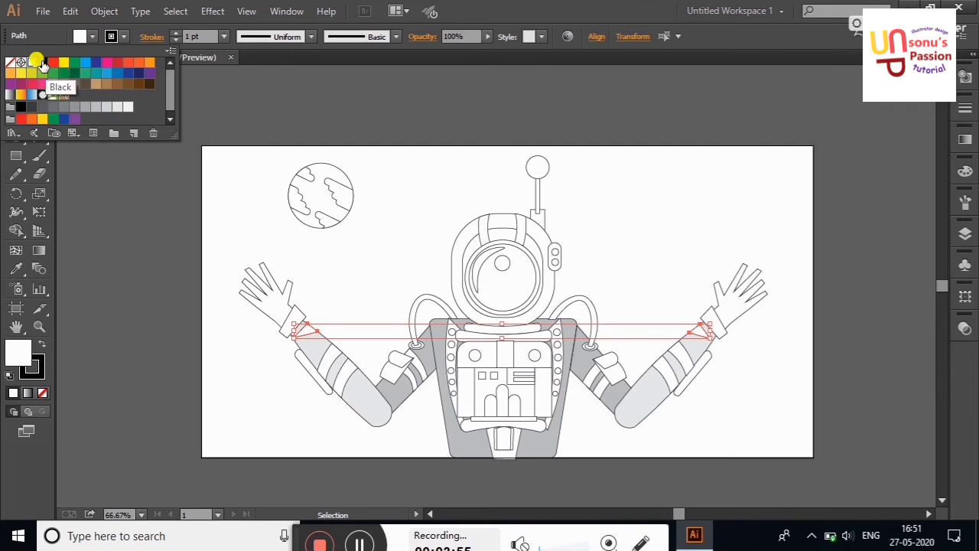
click(42, 62)
click(123, 196)
Step: Give both elbow pieces a grey fill
click(399, 362)
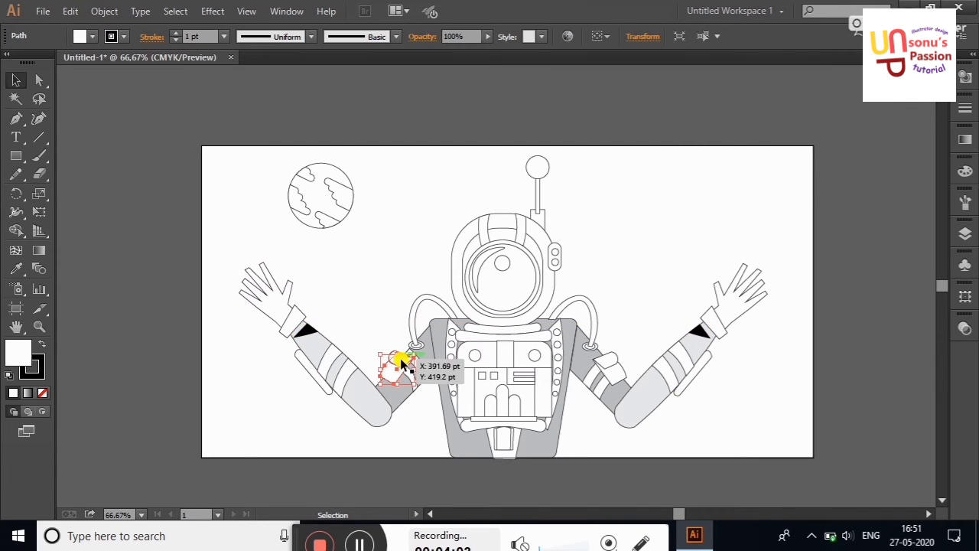
click(16, 268)
click(383, 393)
click(16, 80)
click(607, 367)
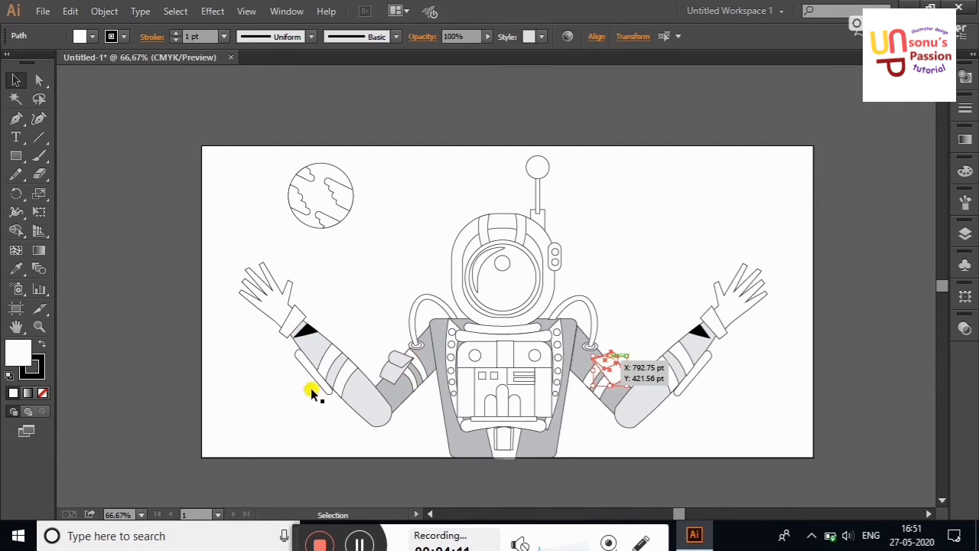
key(i)
Step: Fill the helmet light grey
click(404, 367)
click(16, 80)
click(117, 167)
click(554, 286)
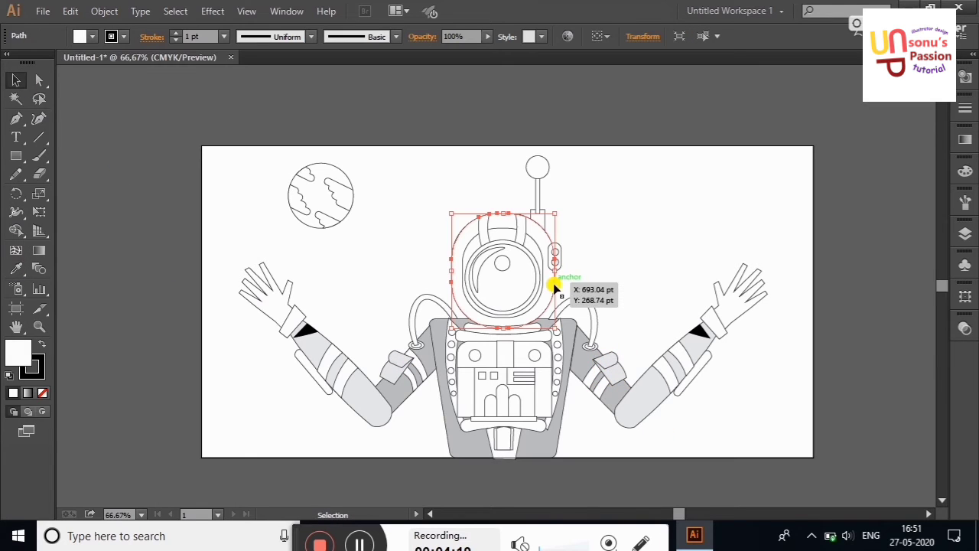
click(16, 268)
click(393, 420)
click(16, 79)
Step: Copy black onto the helmet visor circle with the Eyedropper
click(207, 173)
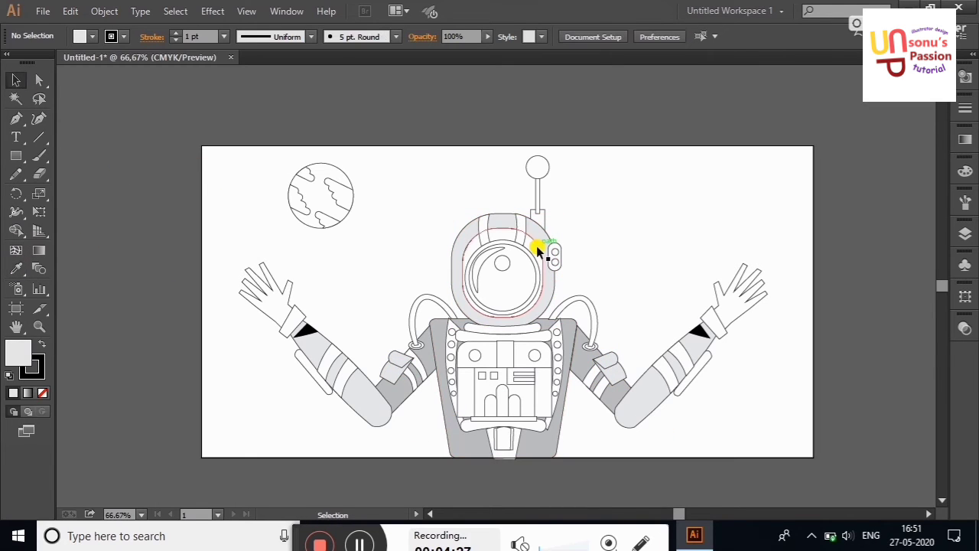
click(538, 251)
click(16, 267)
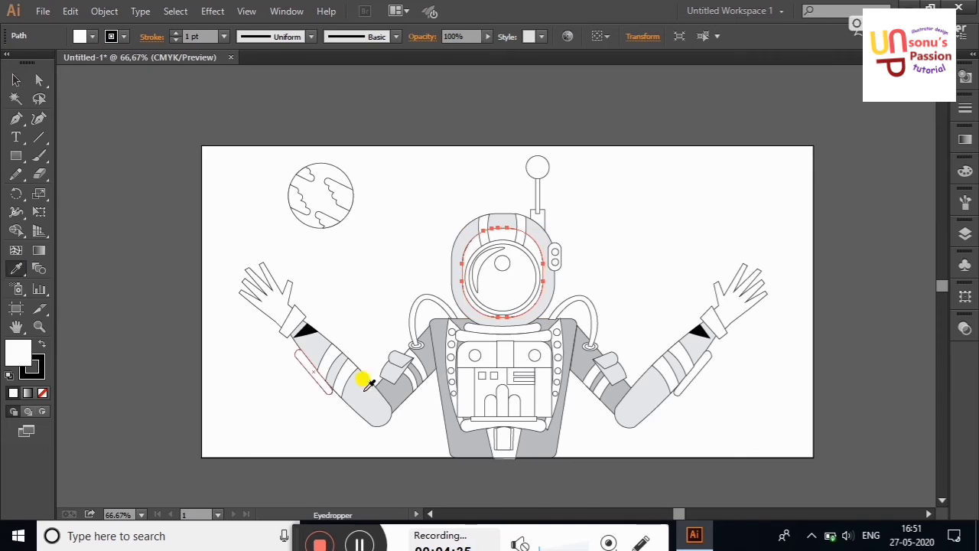
click(298, 330)
click(16, 80)
click(140, 136)
key(ctrl+z)
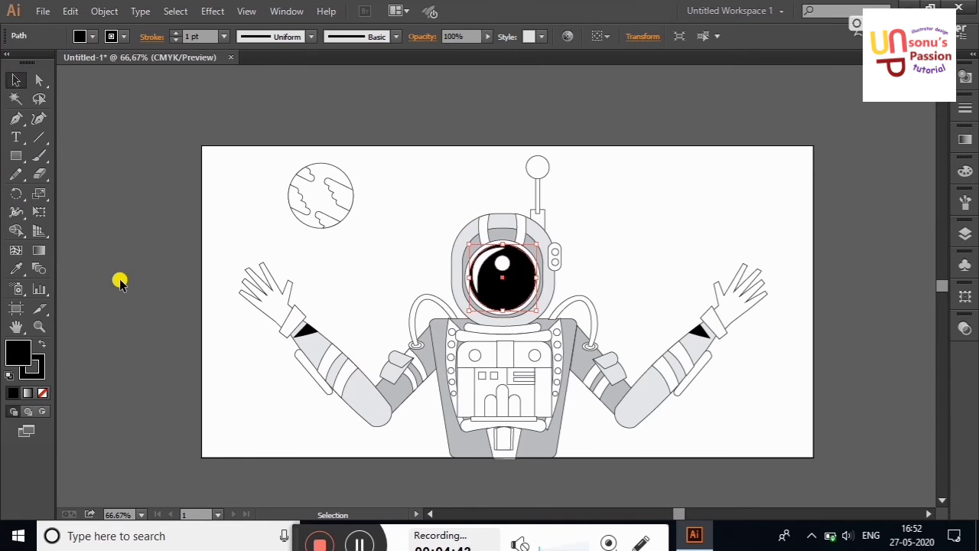
Step: Fill the ring around the visor blue
click(120, 281)
click(538, 256)
click(80, 36)
click(123, 83)
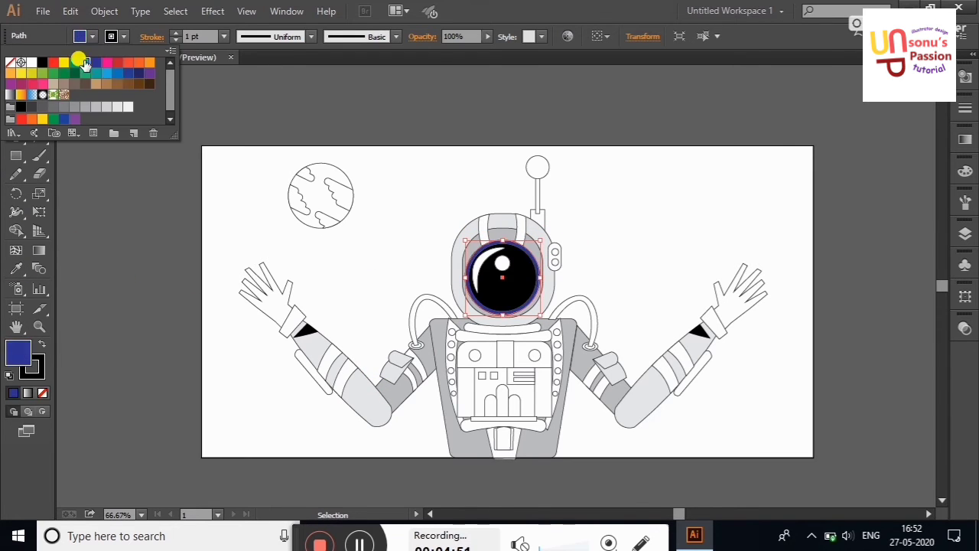
Step: Copy the visor ring's blue onto all the arm stripes
click(408, 384)
shift+click(324, 367)
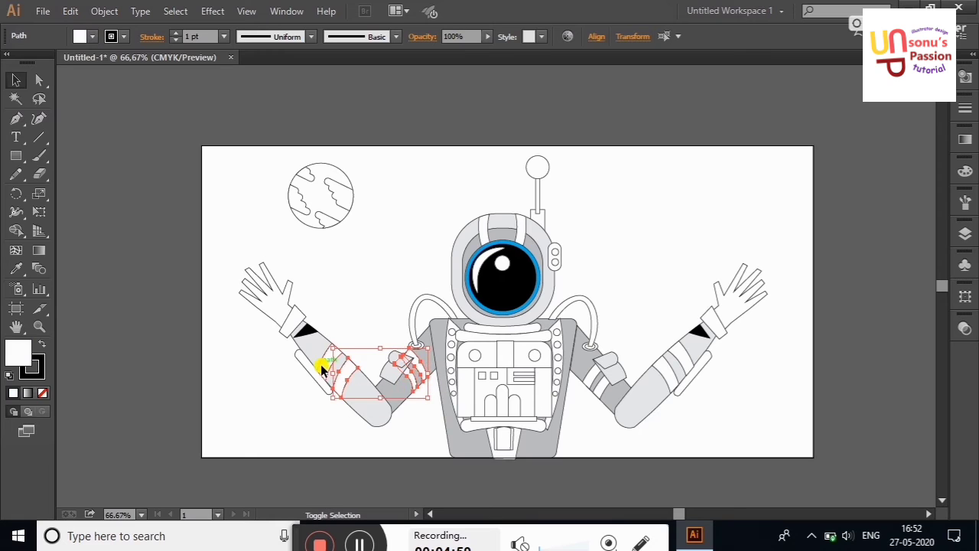
shift+click(688, 359)
shift+click(600, 390)
click(16, 267)
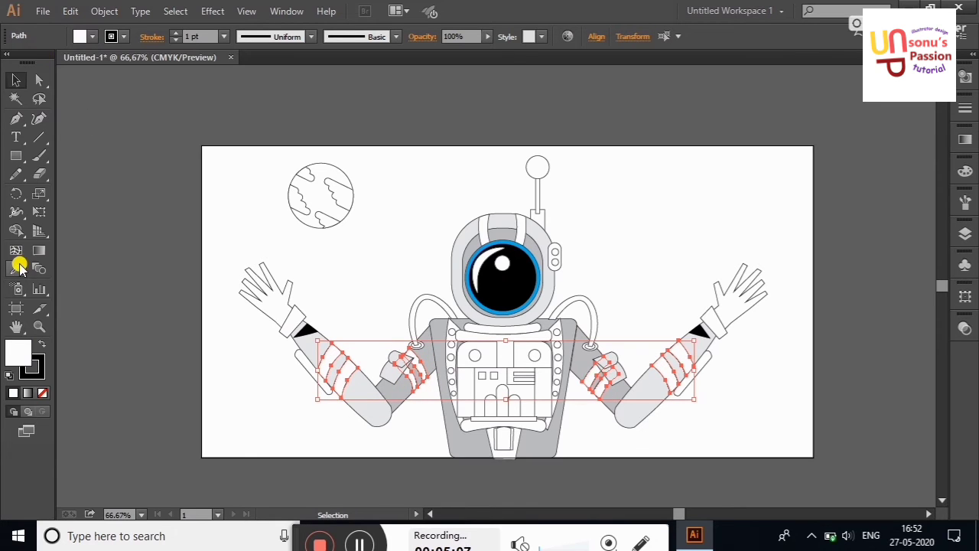
click(528, 241)
click(16, 80)
click(349, 273)
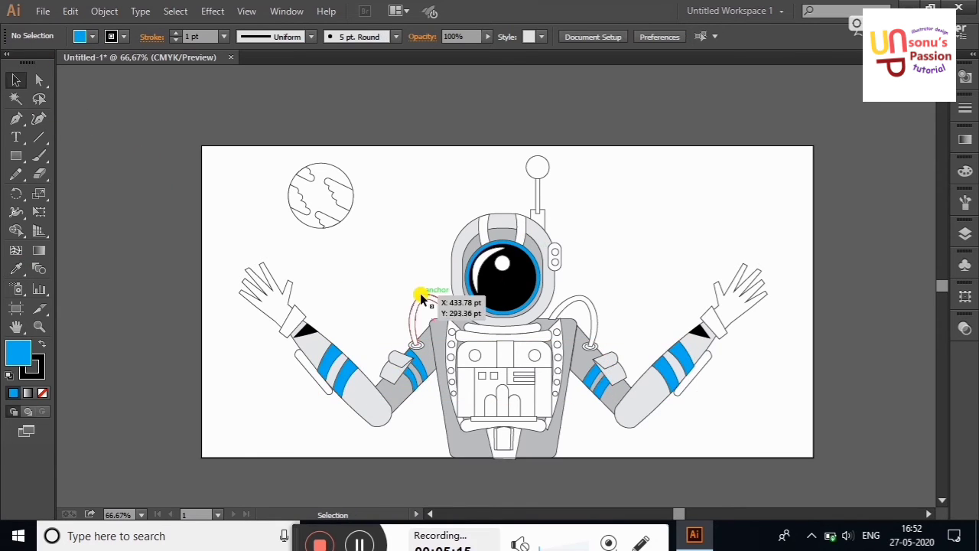
Step: Give the hoses beside the helmet the arm's light grey
click(416, 298)
click(16, 267)
click(306, 345)
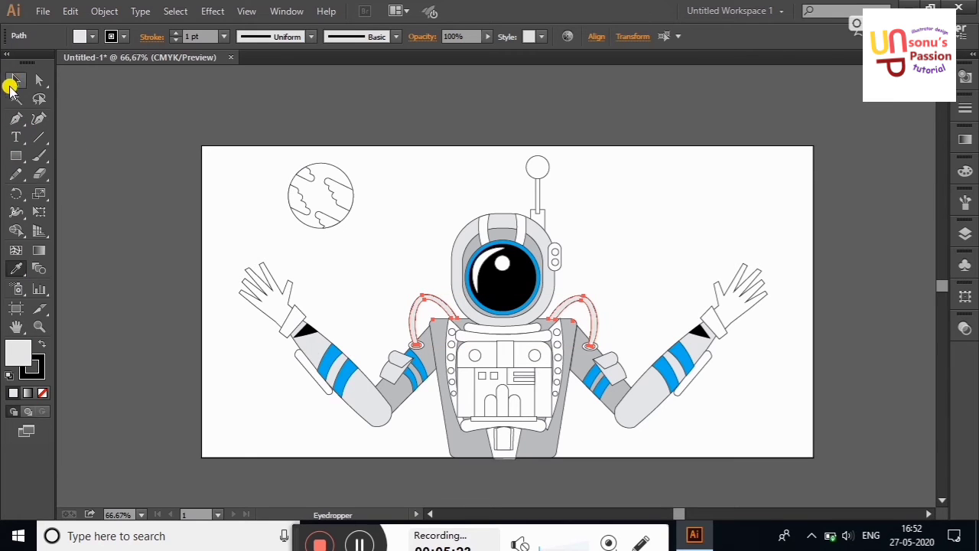
click(16, 80)
click(397, 244)
Step: Copy black onto both hose connectors
click(415, 344)
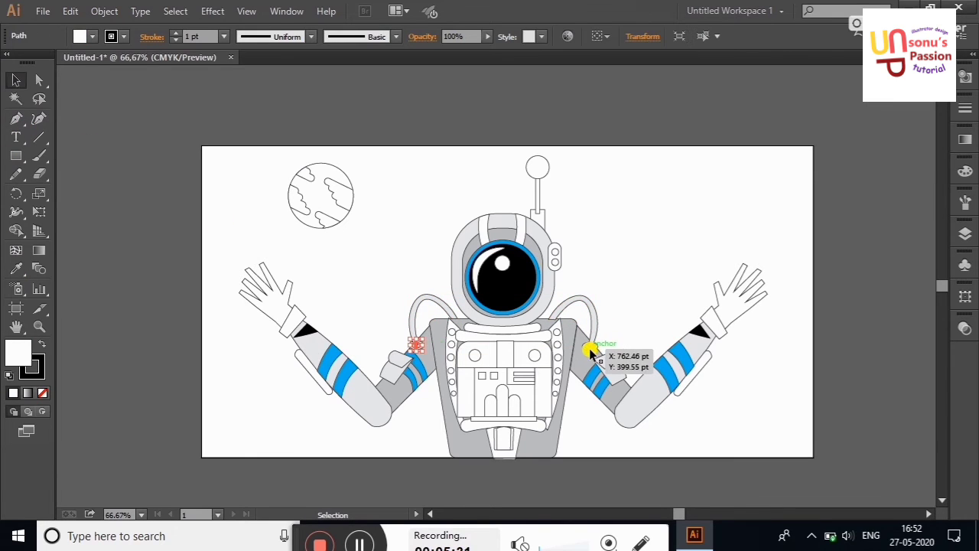
click(16, 268)
click(306, 328)
key(v)
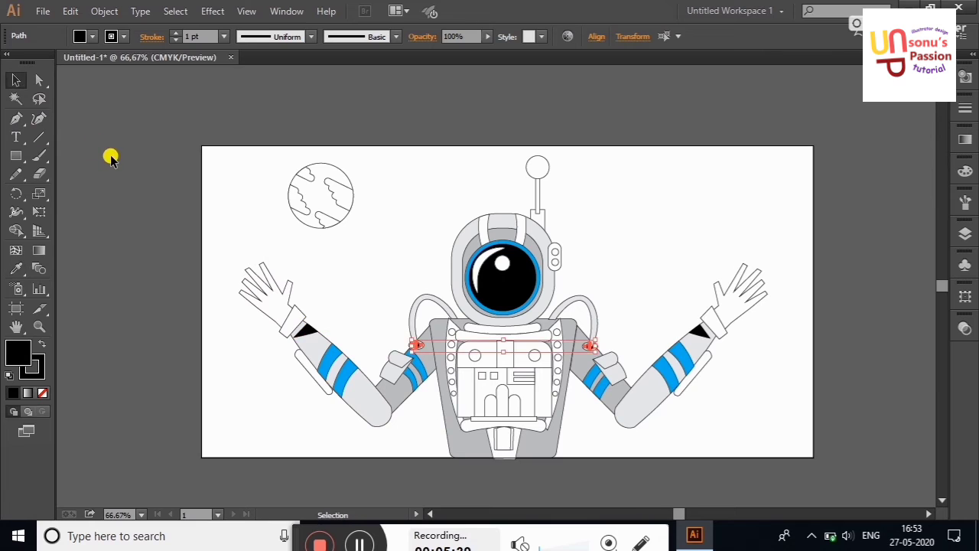
click(109, 155)
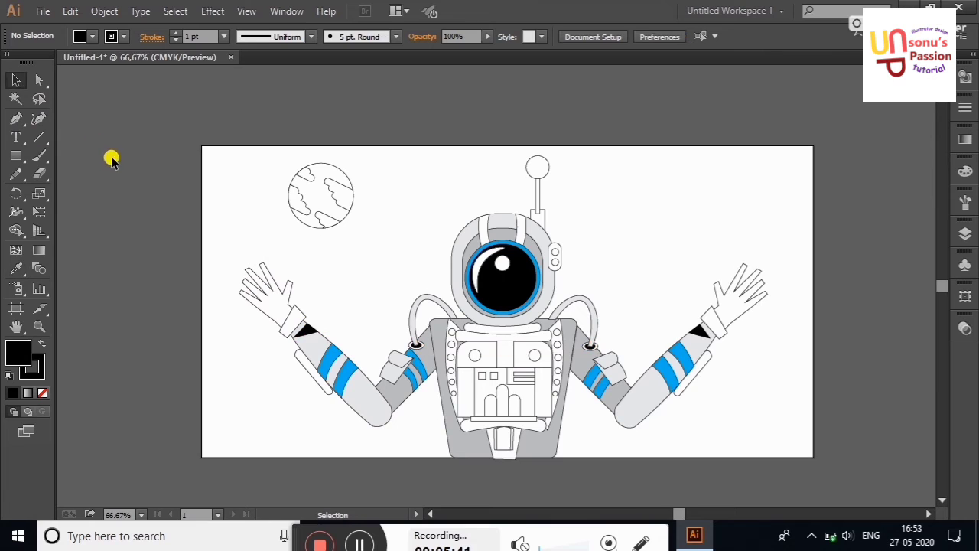
Step: Give the collar below the helmet the arm-stripe blue
click(92, 36)
click(98, 102)
click(530, 335)
click(16, 268)
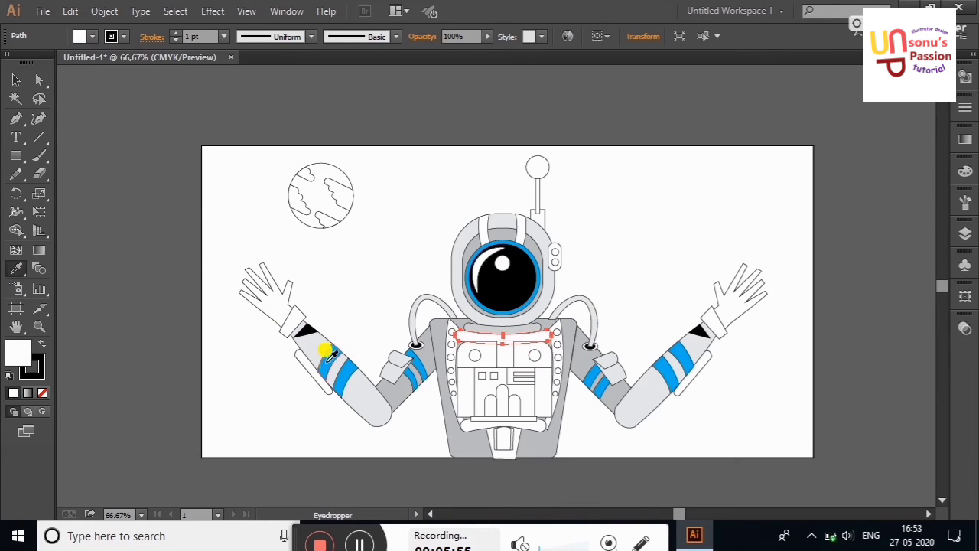
click(326, 354)
key(v)
Step: Fill the upper chest panel light grey and the middle chest rectangle black
click(85, 139)
click(496, 363)
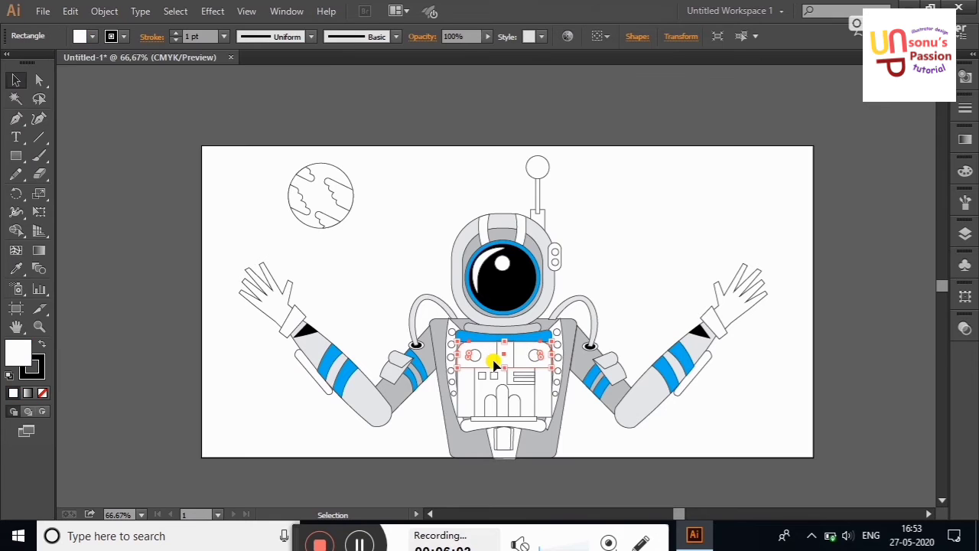
click(92, 36)
click(105, 108)
click(503, 349)
click(92, 36)
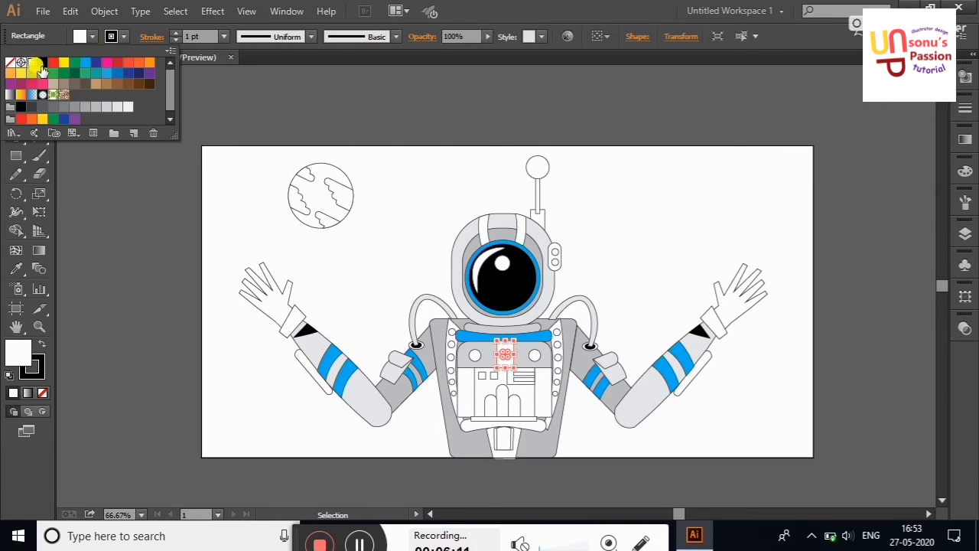
click(42, 62)
key(ctrl+shift+a)
Step: Copy dark grey onto both chest side panels
click(550, 394)
click(16, 268)
click(129, 280)
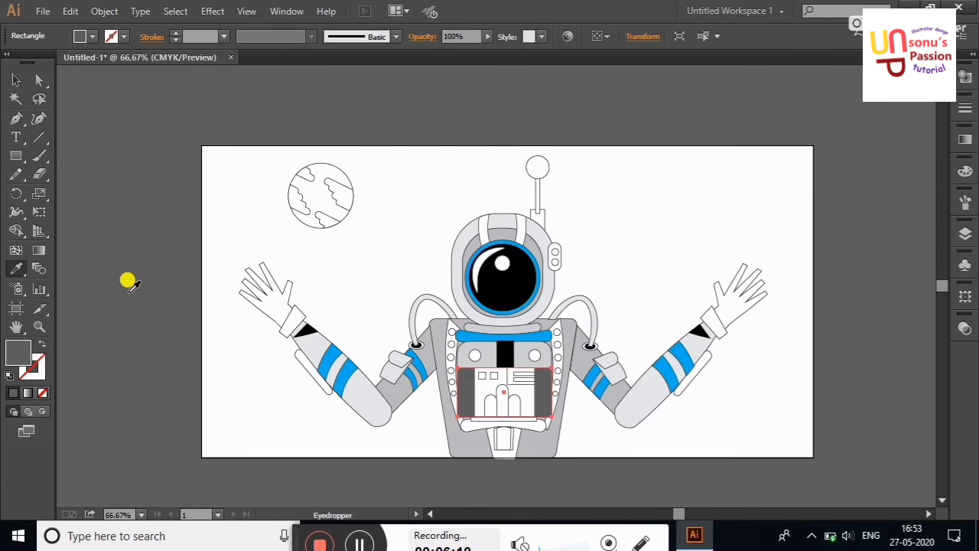
key(v)
click(97, 142)
Step: Fill the lower chest elements a bright blue
click(516, 405)
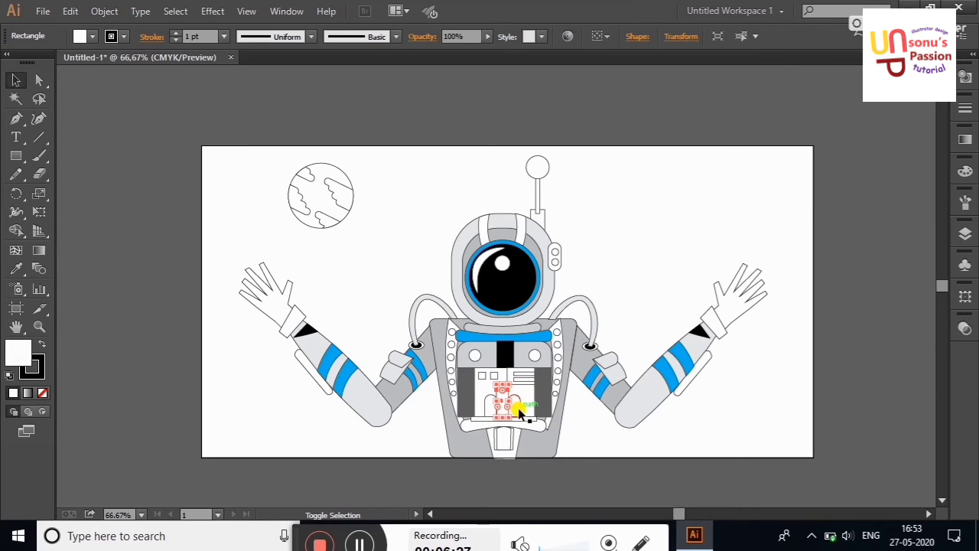
click(92, 36)
click(81, 106)
click(128, 73)
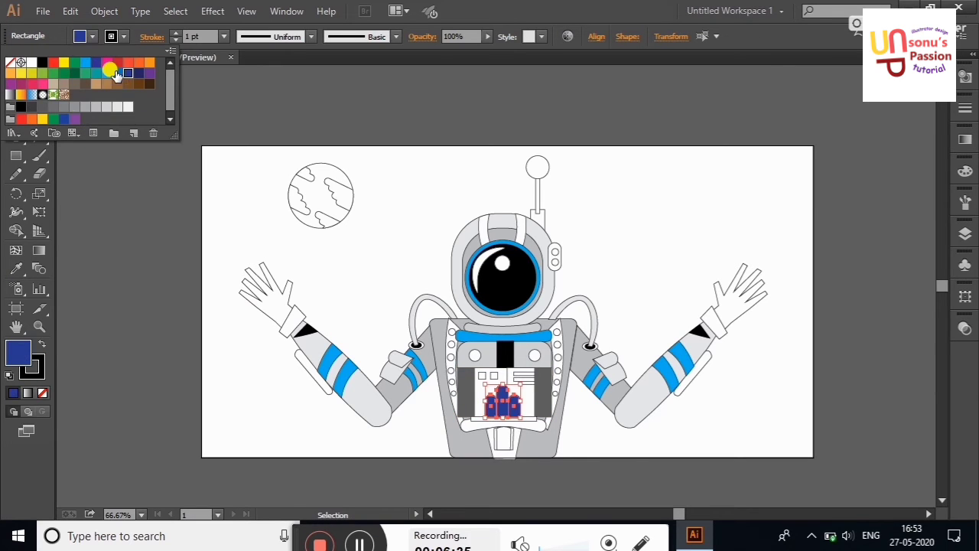
click(96, 63)
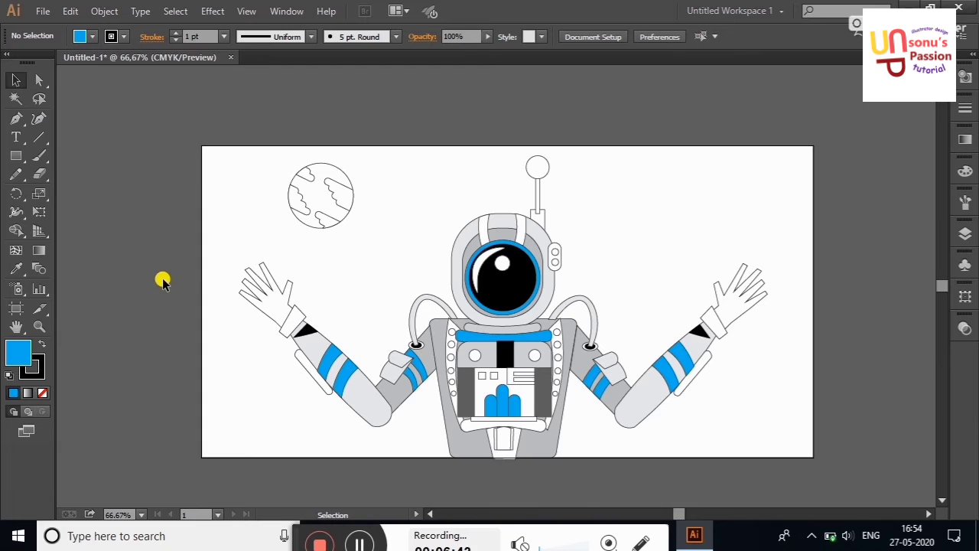
Step: Fill the ring of small chest circles light grey
click(535, 354)
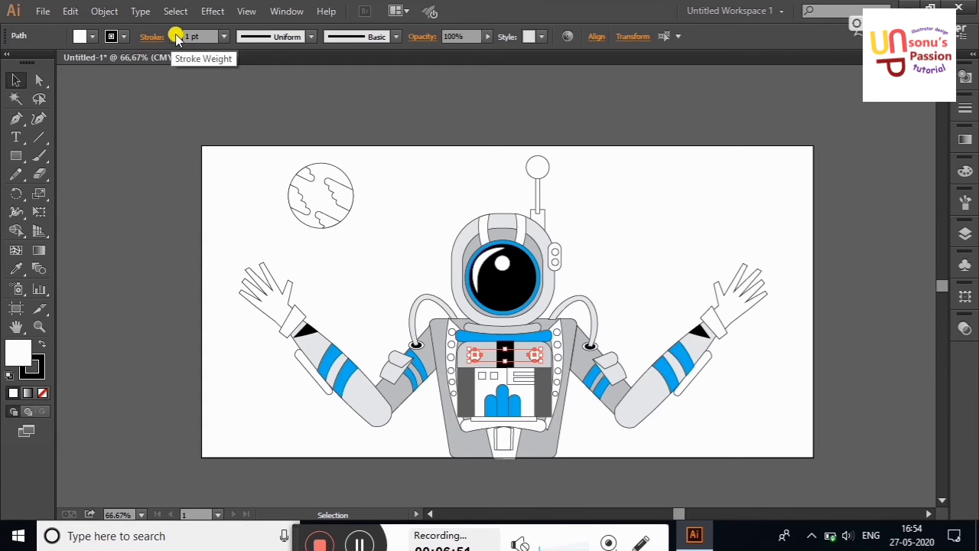
click(91, 37)
click(115, 123)
click(127, 196)
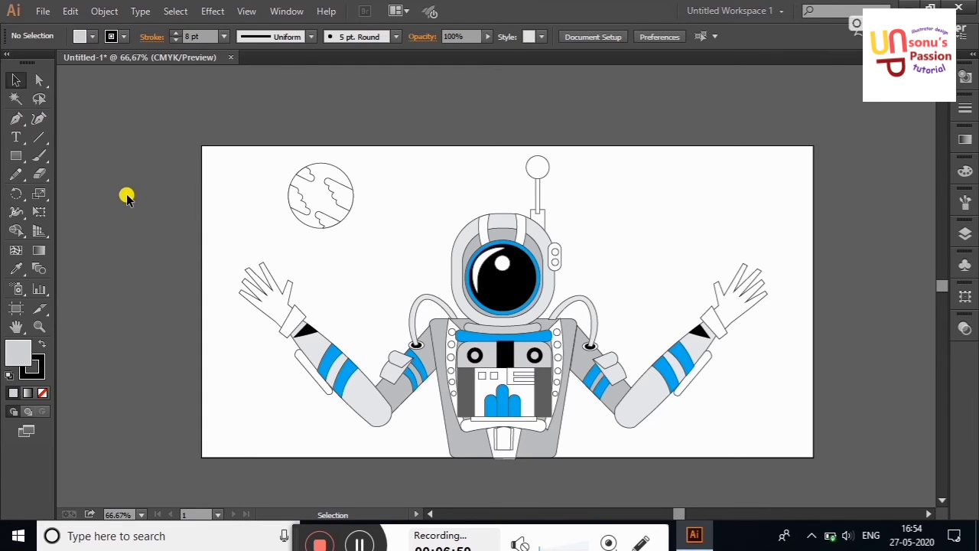
Step: Copy blue onto the strips under both forearms with the Eyedropper
click(682, 384)
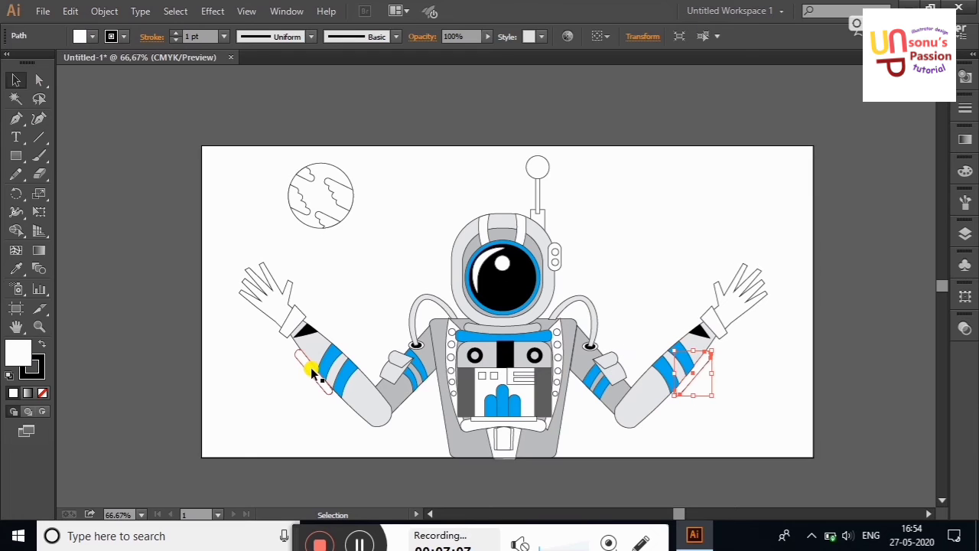
shift+click(300, 374)
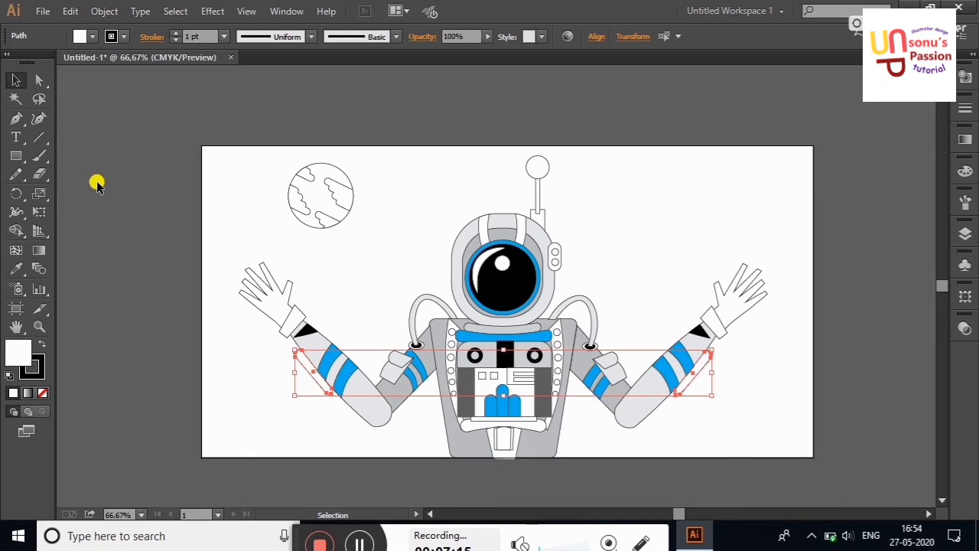
key(i)
click(330, 358)
click(16, 80)
click(114, 124)
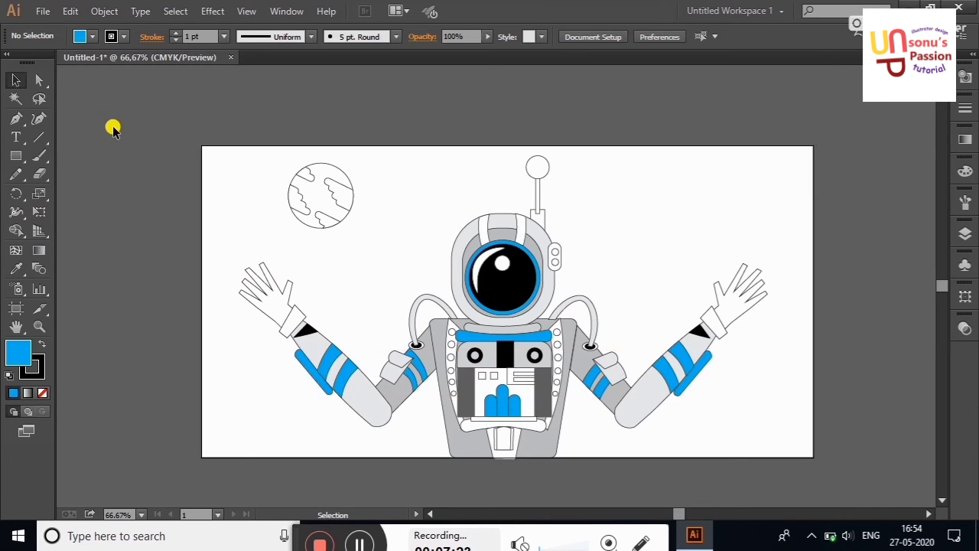
Step: Give a chest piece a white fill and nudge it slightly
click(525, 396)
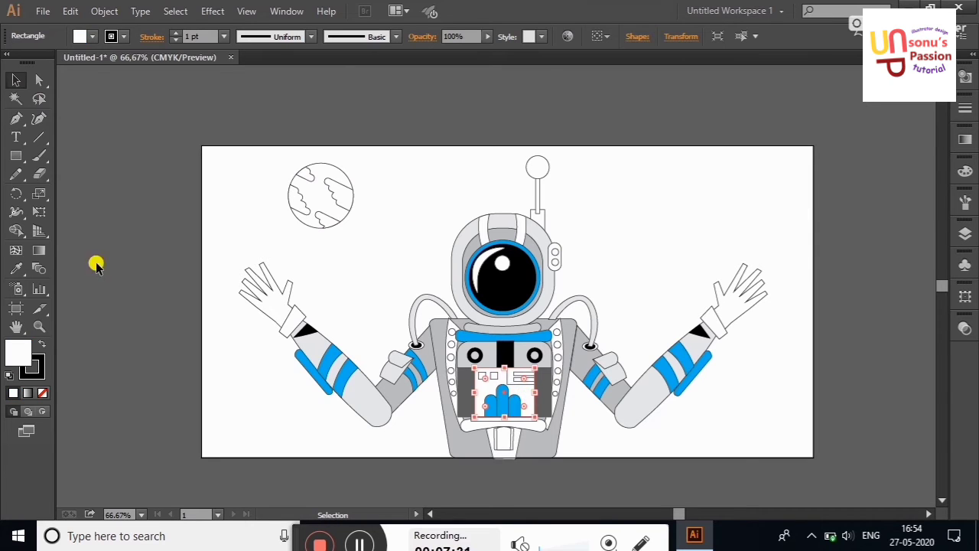
click(92, 36)
click(138, 245)
drag(526, 395, 533, 391)
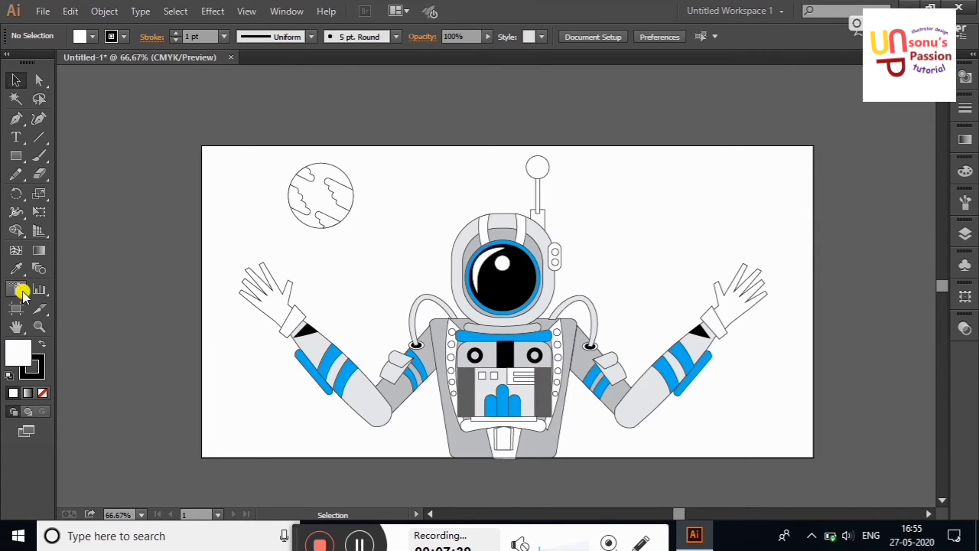
Step: Zoom in on the chest and fill the chest bars black
click(530, 361)
click(478, 289)
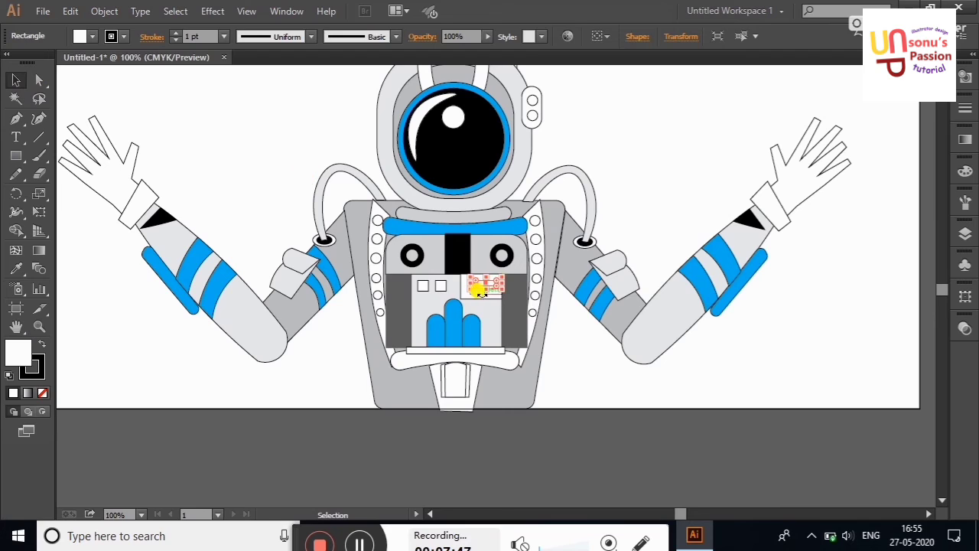
click(157, 219)
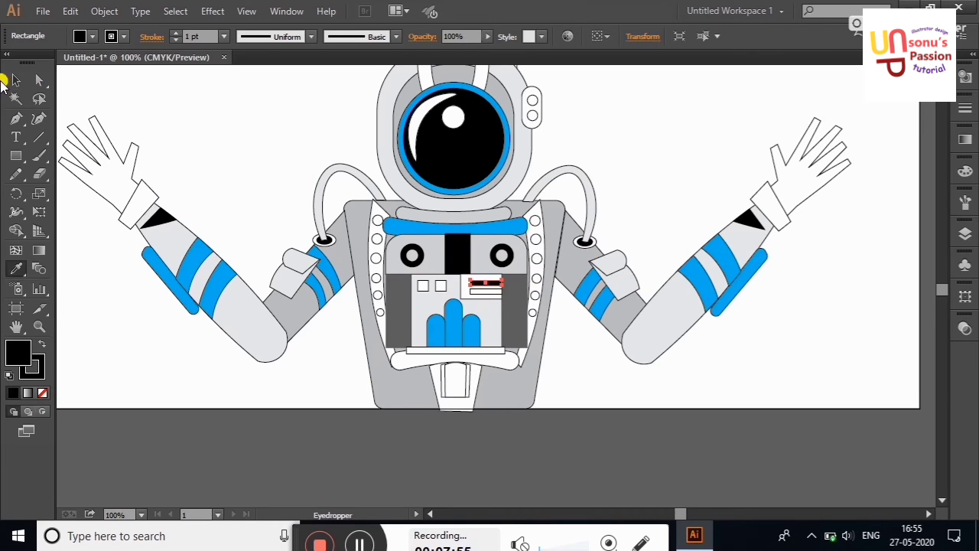
click(19, 81)
click(168, 119)
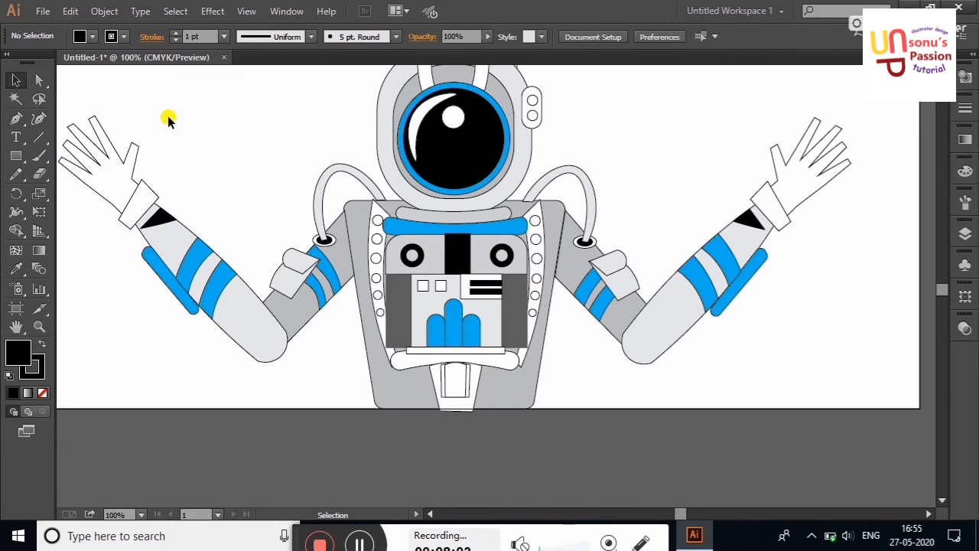
Step: Fill one small chest square dark blue and its neighbour red
click(440, 286)
click(92, 36)
click(127, 82)
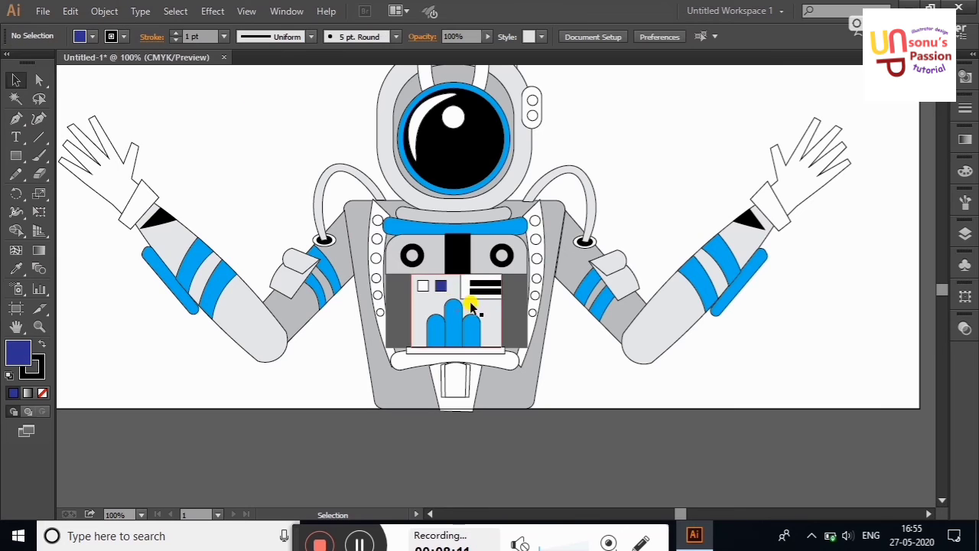
click(423, 286)
click(91, 36)
click(74, 82)
click(237, 122)
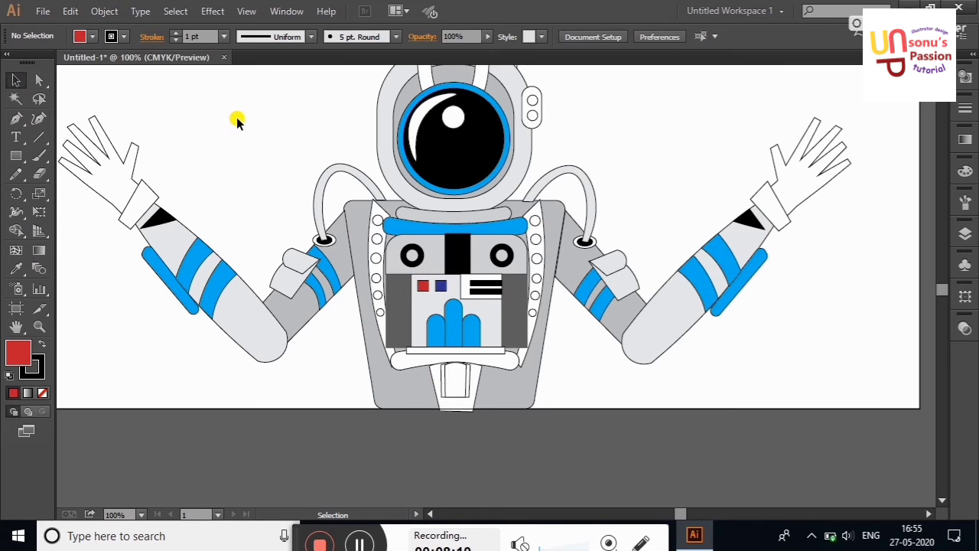
Step: Copy the blue onto the belt piece under the chest
click(394, 361)
click(16, 268)
click(453, 325)
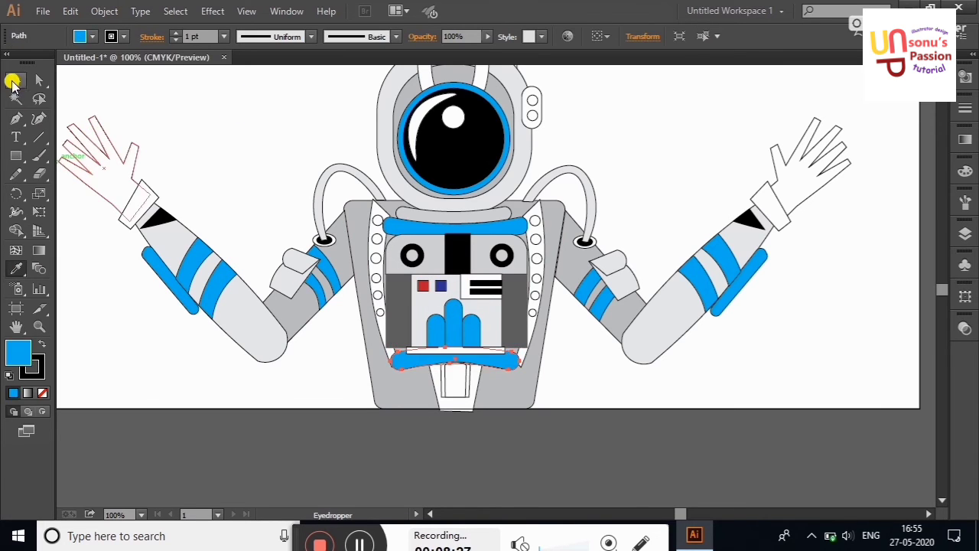
click(16, 79)
click(191, 122)
Step: Make the white piece below the belt black
click(455, 390)
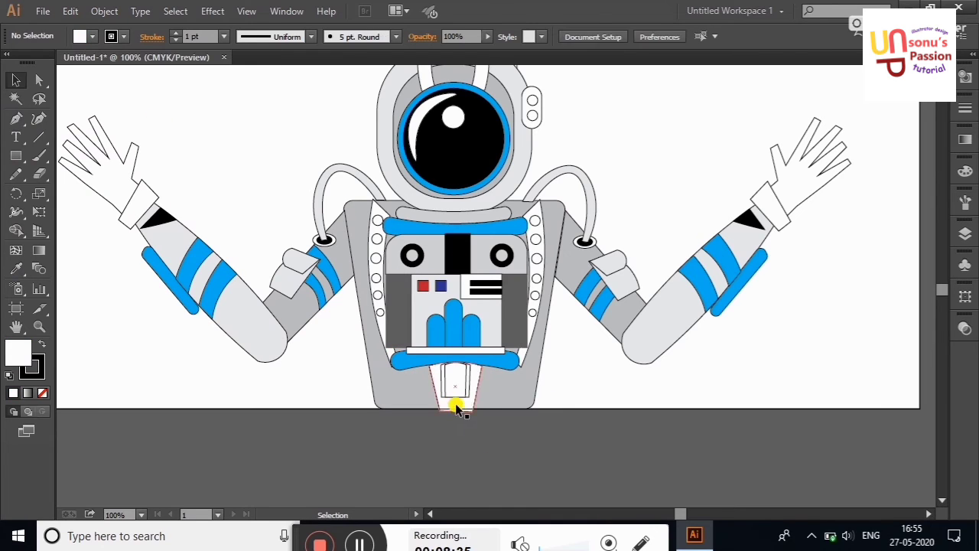
click(16, 269)
click(158, 218)
click(16, 80)
click(157, 98)
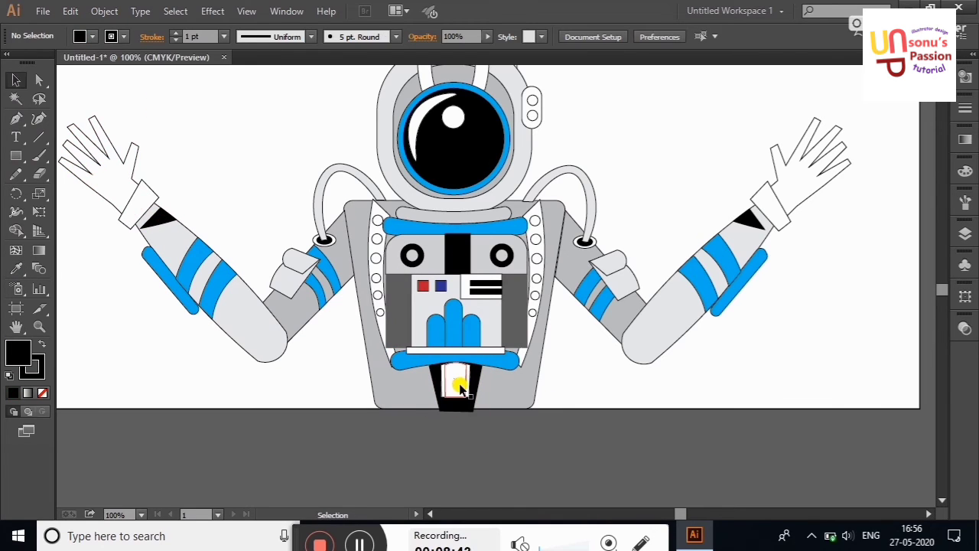
Step: Copy dark grey onto the chest side panels
click(543, 234)
key(i)
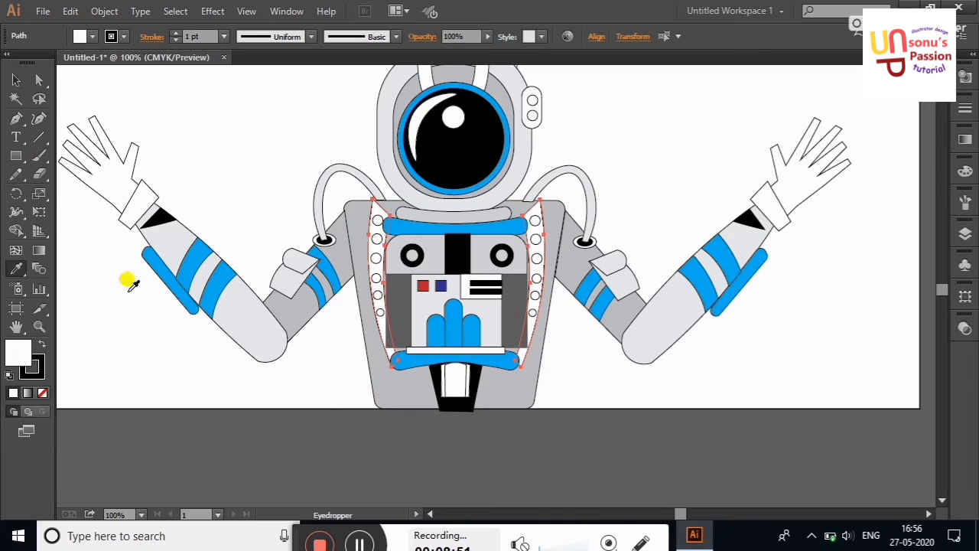
click(334, 425)
click(16, 79)
click(168, 111)
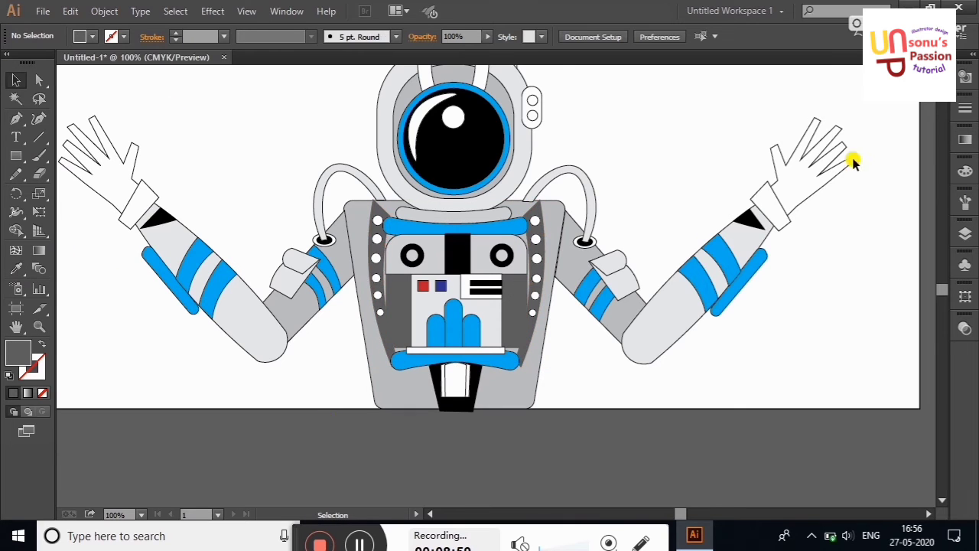
Step: Give both gloves a light grey fill, then zoom out to the whole artboard
click(854, 162)
click(16, 268)
click(231, 293)
click(16, 80)
click(95, 145)
click(16, 268)
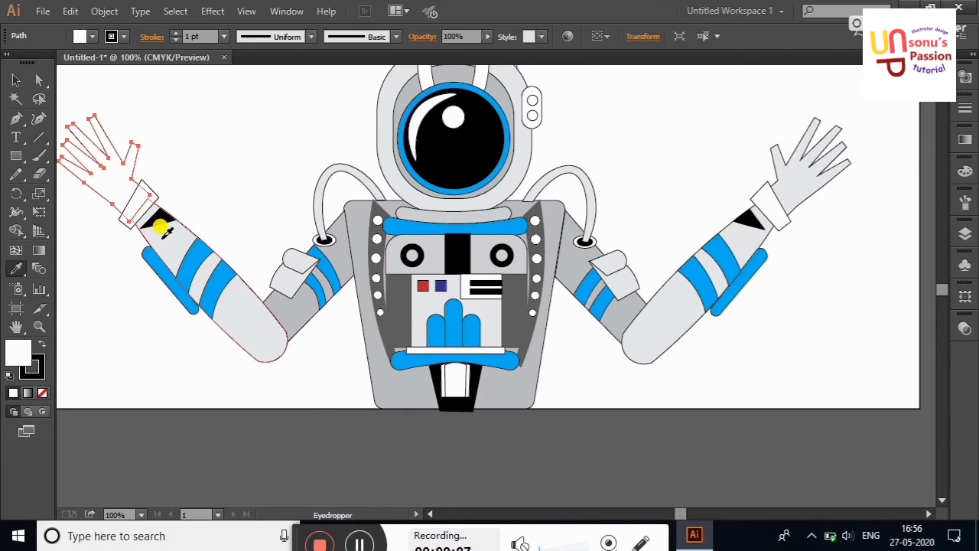
click(162, 228)
click(16, 80)
click(154, 115)
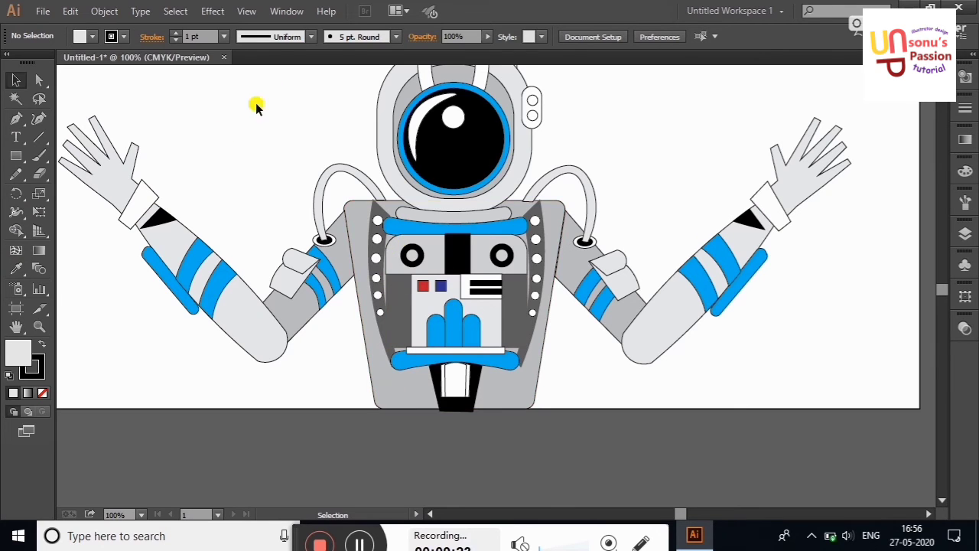
key(ctrl+minus)
click(449, 134)
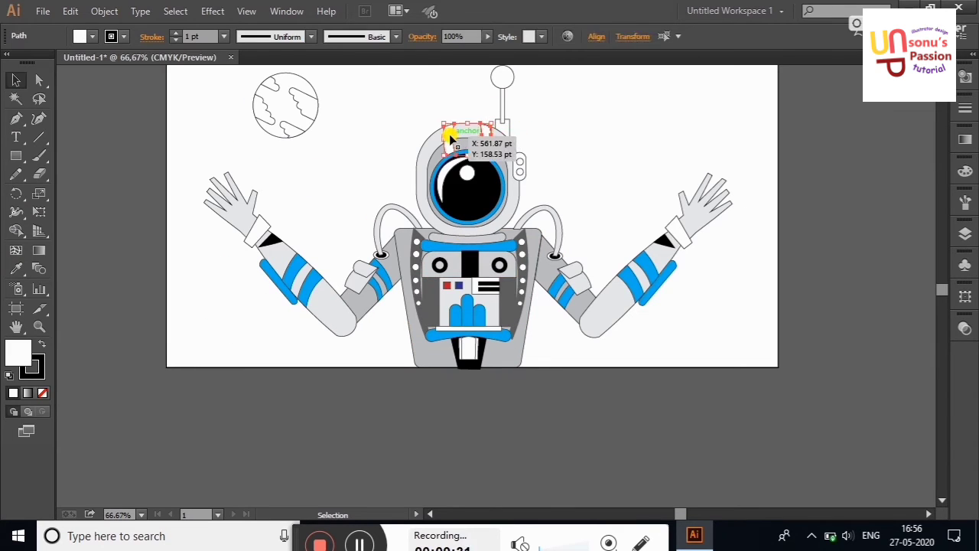
Step: Eyedropper the visor's black onto the helmet stripes
click(16, 268)
click(449, 191)
click(16, 80)
click(100, 129)
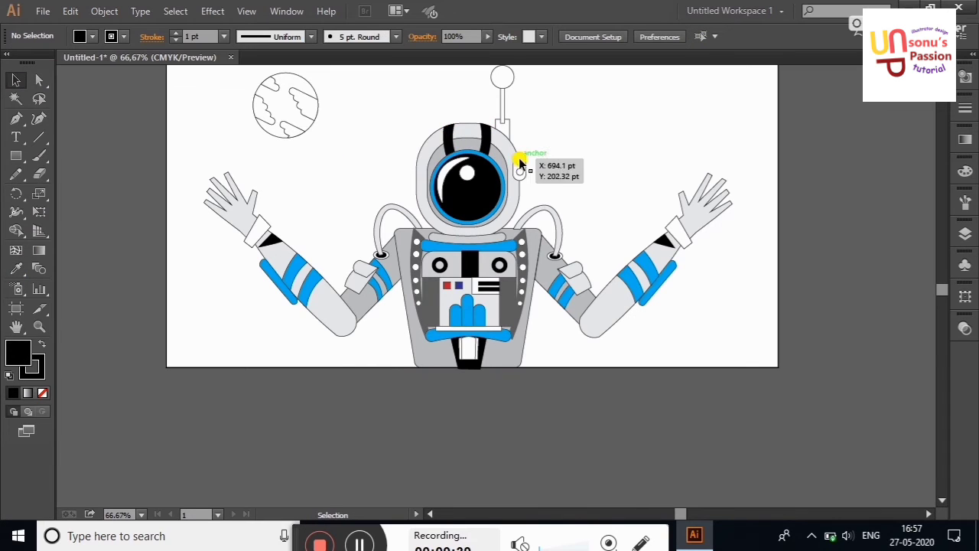
Step: Resize the round helmet ear piece and make it black like the visor
click(519, 163)
drag(520, 169, 524, 163)
key(i)
click(467, 187)
click(16, 80)
click(135, 153)
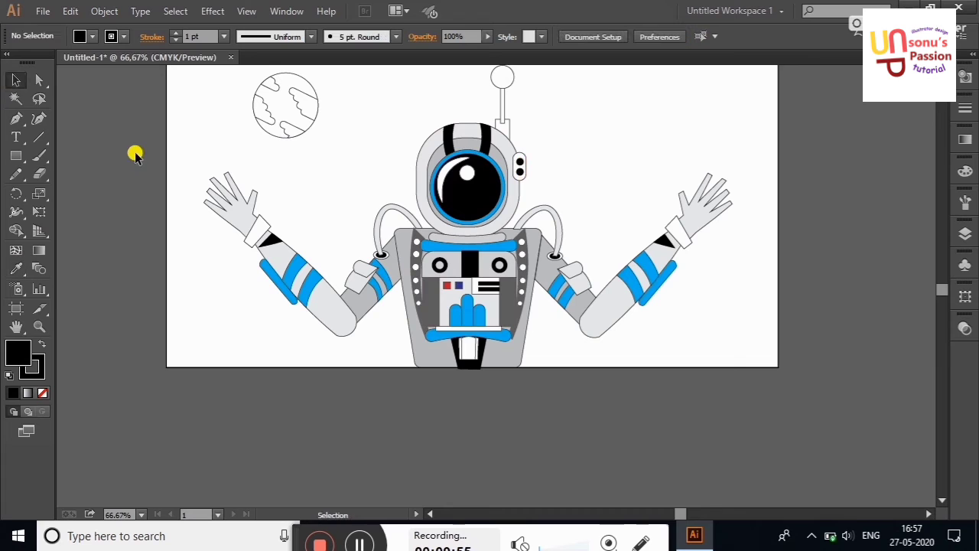
Step: Fill the planet red from the Swatches
click(272, 108)
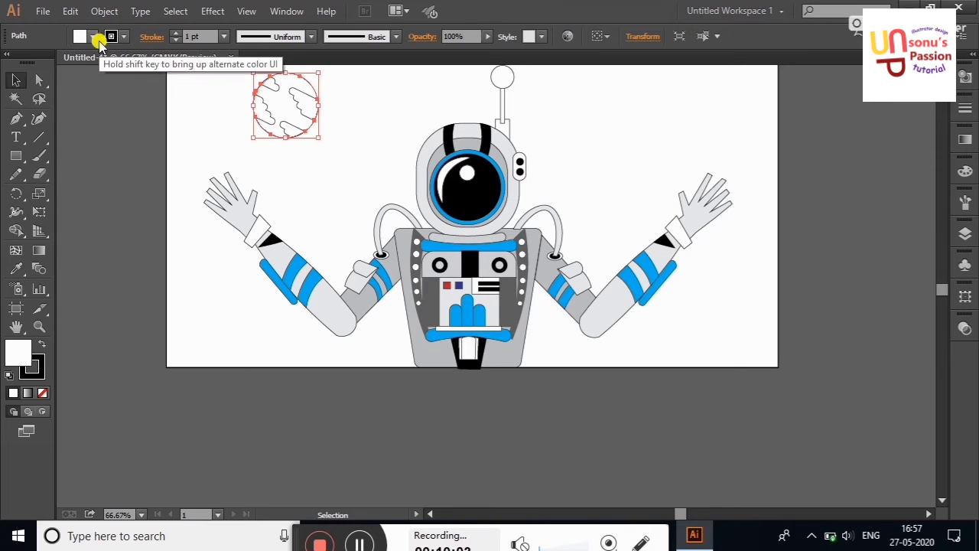
click(91, 37)
click(117, 62)
double_click(18, 353)
key(Return)
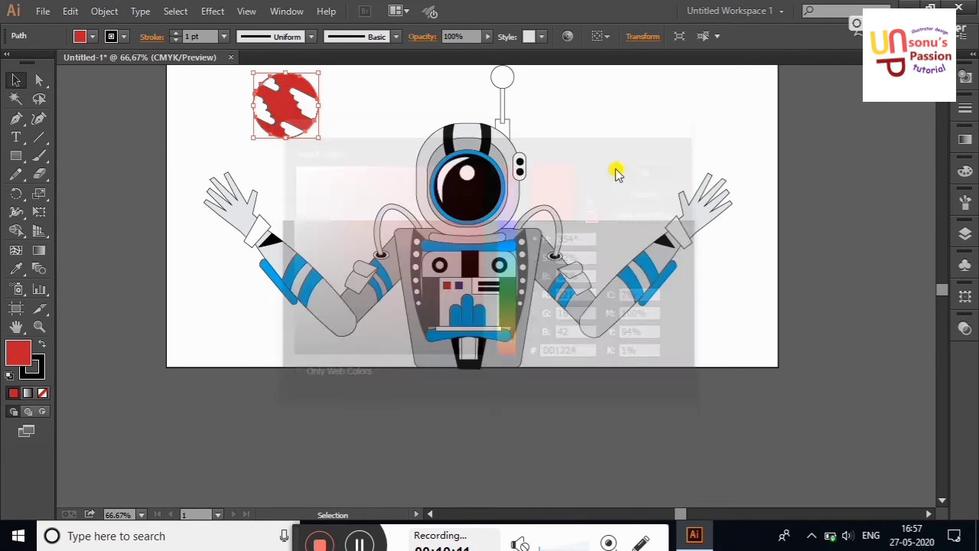
Step: Give the planet's crater shapes a darker red fill via the Color Picker
click(328, 135)
click(281, 86)
click(270, 86)
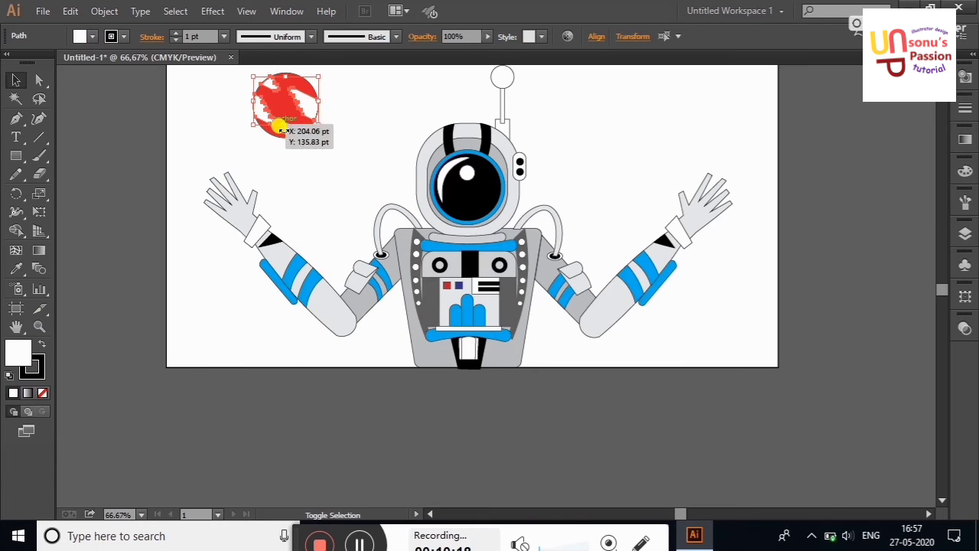
click(92, 36)
click(117, 62)
double_click(17, 352)
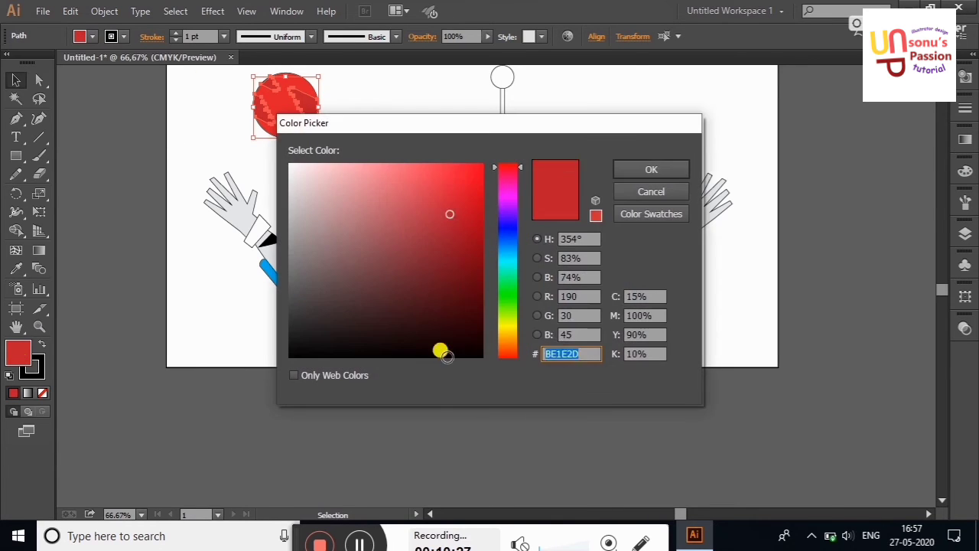
click(465, 273)
click(634, 167)
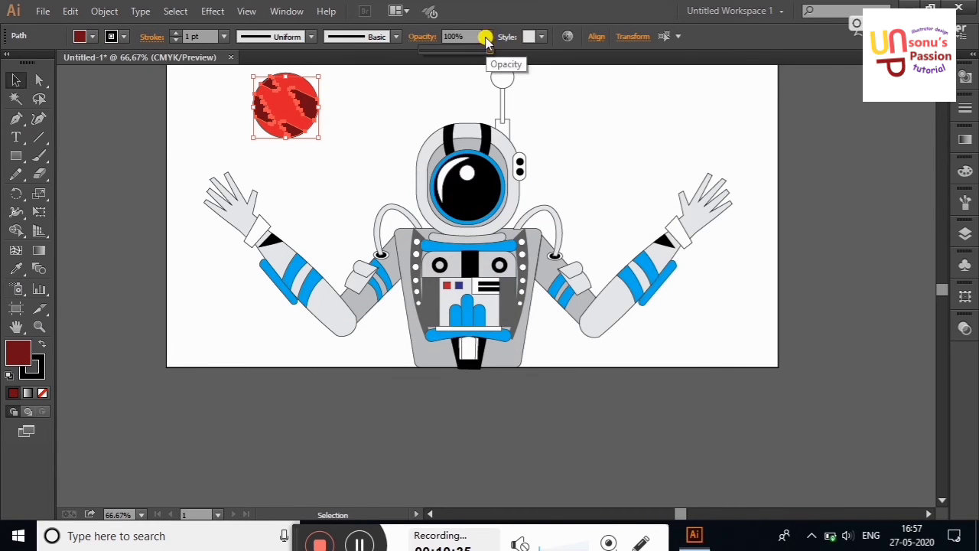
Step: Reselect the whole planet to check its fill, then deselect it
click(91, 129)
click(284, 105)
click(92, 37)
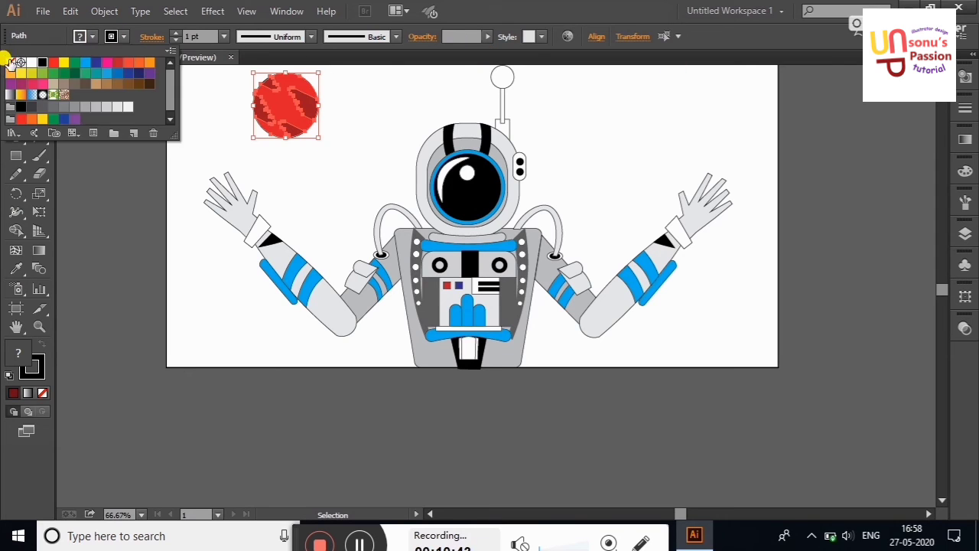
click(110, 211)
Step: Select the background rectangle in Layers and fill it black, then dark grey
scroll(920, 286, up, 2)
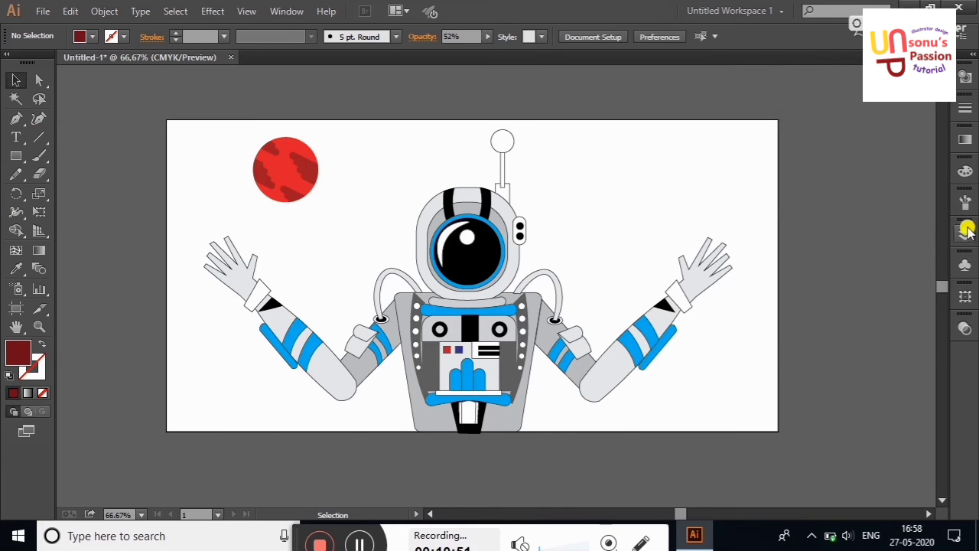
click(965, 233)
click(820, 242)
click(739, 188)
click(92, 37)
click(42, 62)
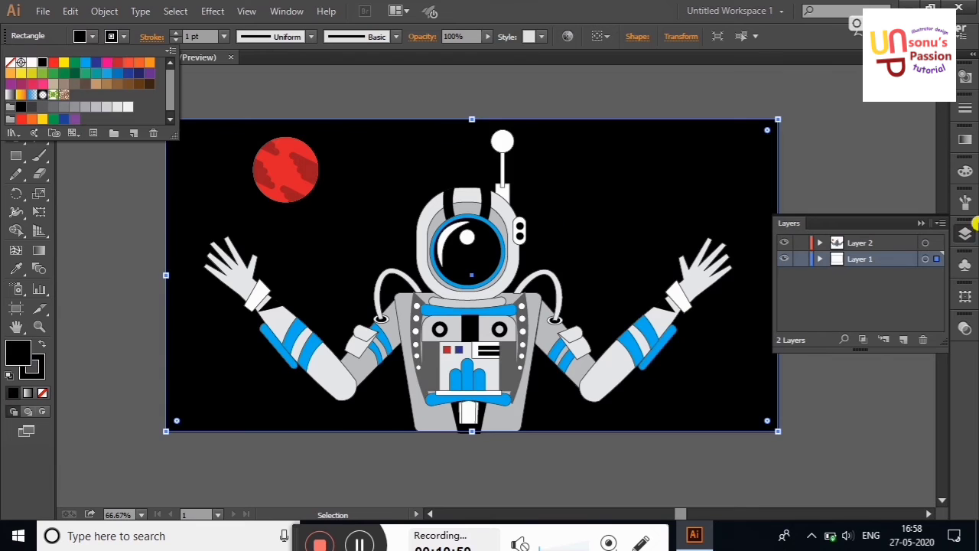
double_click(14, 356)
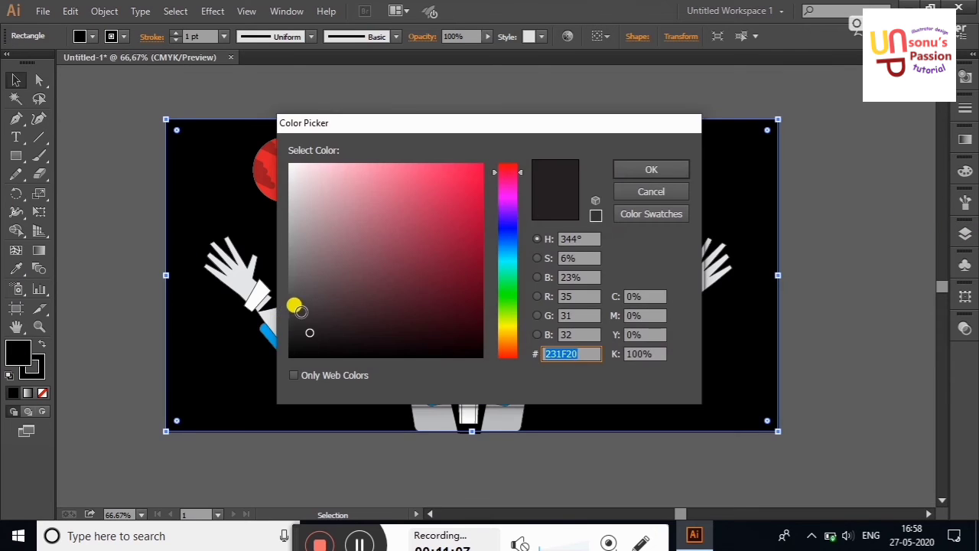
click(293, 306)
click(649, 168)
click(864, 186)
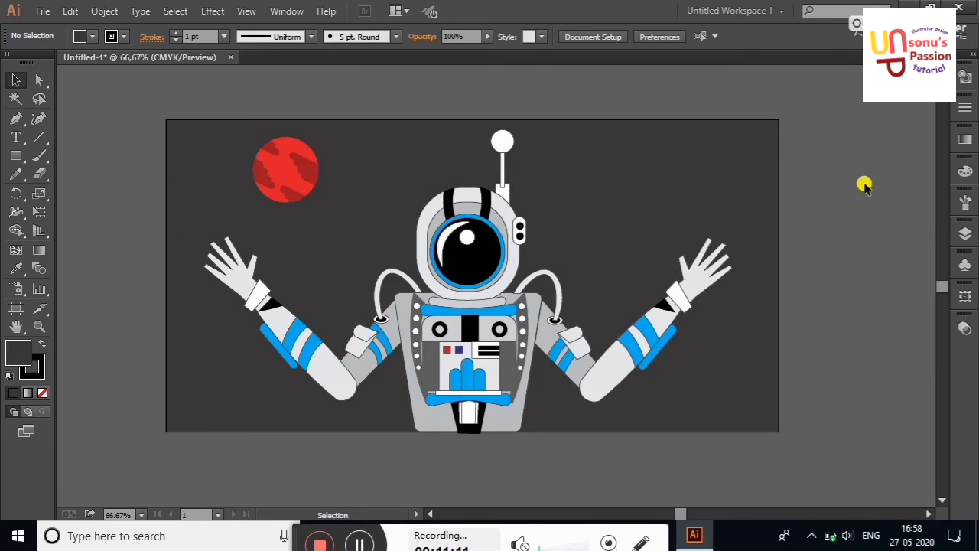
Step: Refine the background fill to near-black #211F1F in the Color Picker
double_click(12, 354)
click(299, 323)
click(649, 168)
click(745, 181)
double_click(13, 354)
click(300, 332)
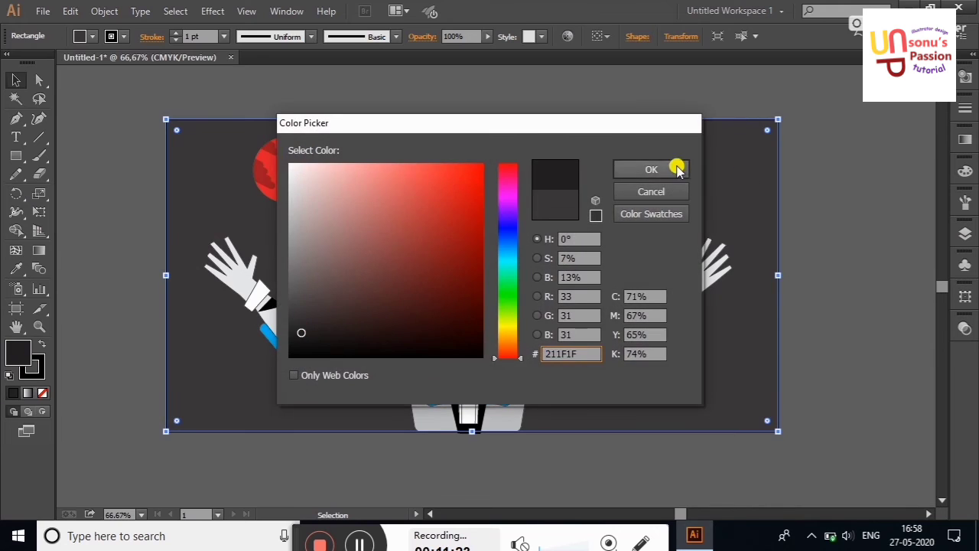
click(678, 168)
click(111, 168)
Step: Set up the Paintbrush with fill set to None
click(36, 157)
click(92, 35)
click(13, 60)
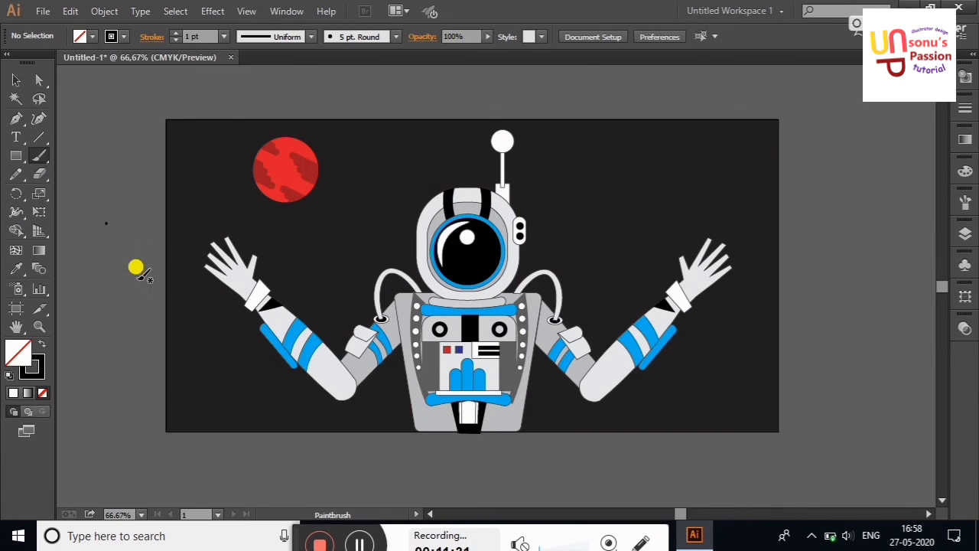
click(122, 36)
Step: Paint white star dots across the sky, then eyedropper a grey onto the antenna ball
click(24, 60)
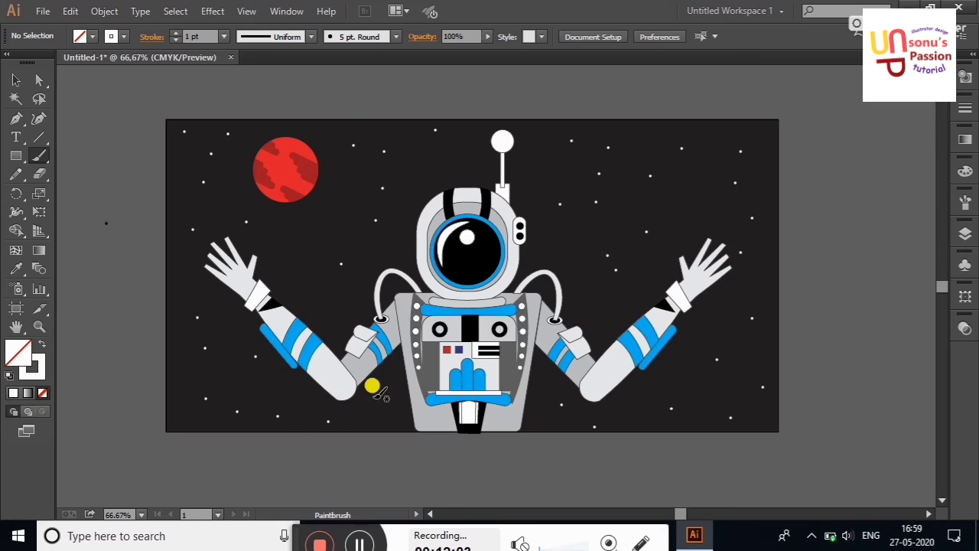
click(16, 80)
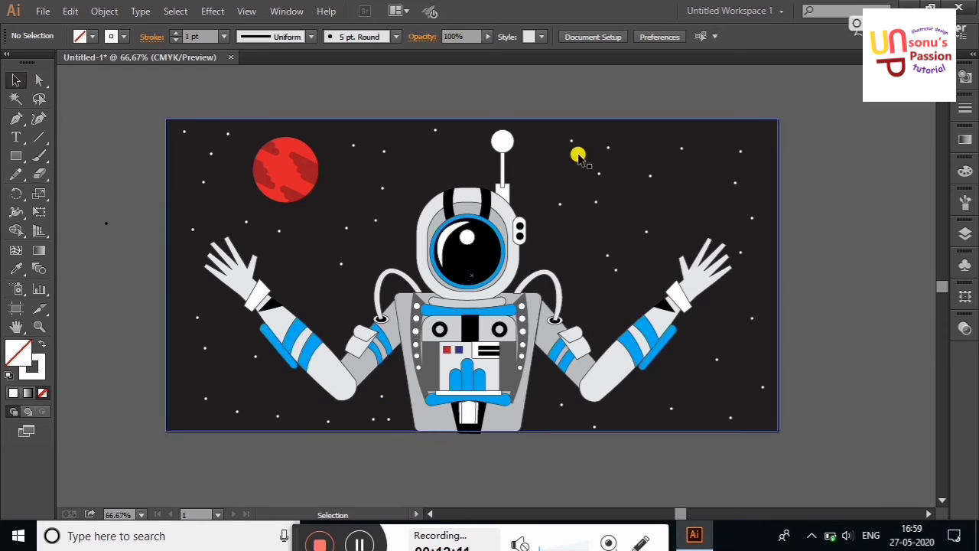
click(502, 140)
click(15, 269)
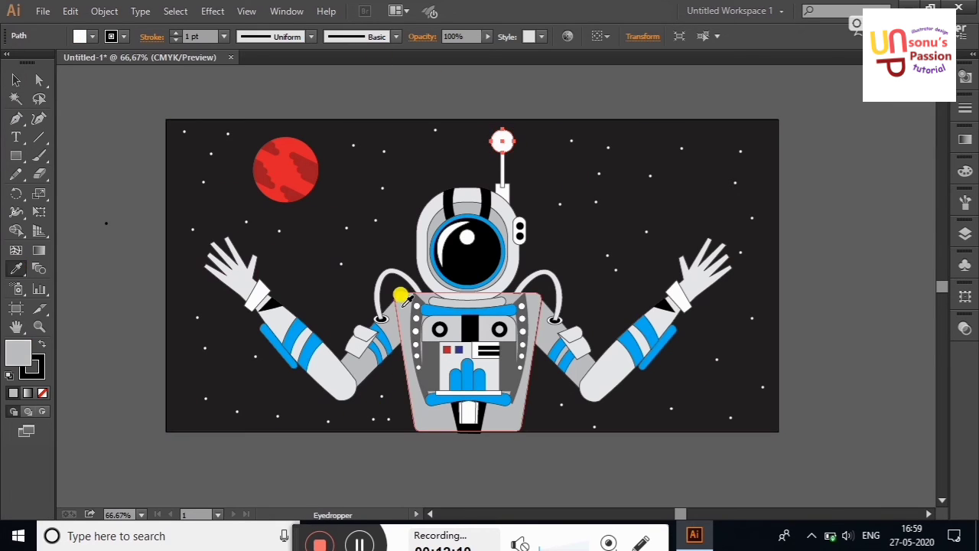
click(400, 291)
Step: Give the antenna stick and base rectangle grey fills with the Eyedropper
key(v)
click(502, 172)
click(16, 269)
click(426, 307)
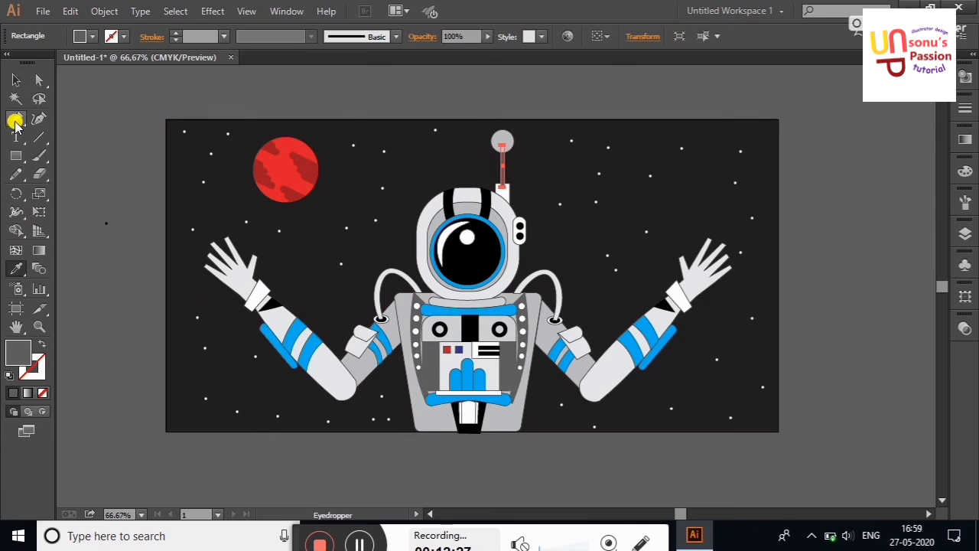
key(v)
click(501, 198)
click(15, 270)
click(405, 302)
key(v)
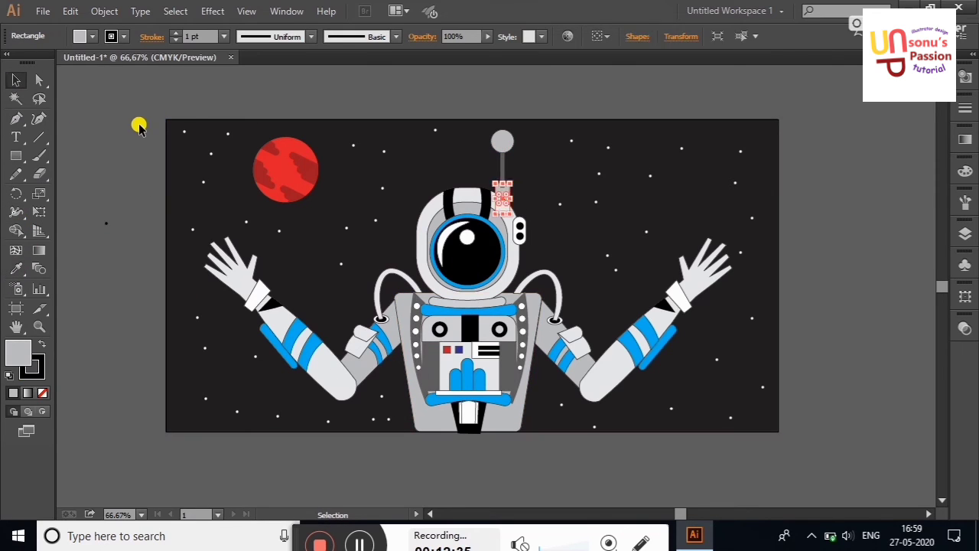
click(140, 124)
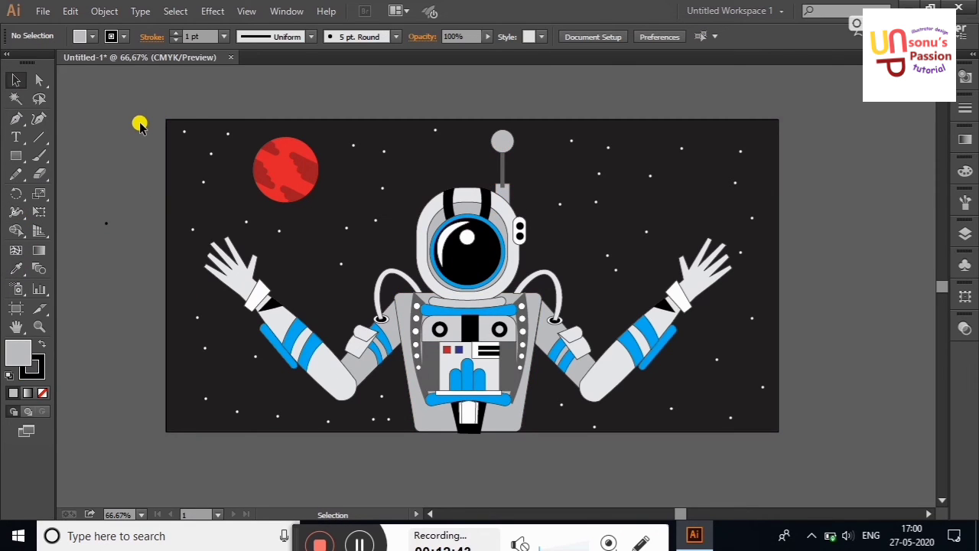
Step: Remove the stroke from all artwork, then undo it to restore the stars
drag(123, 99, 855, 468)
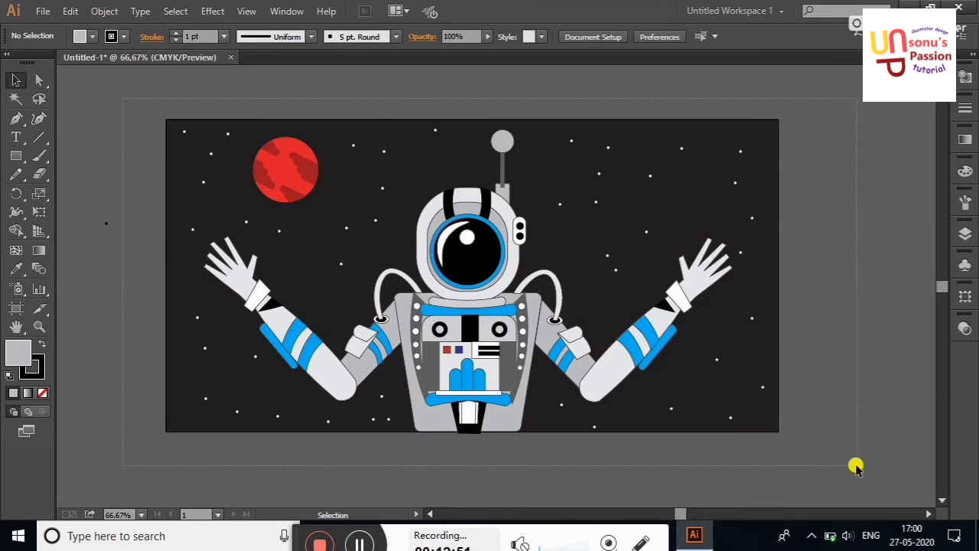
click(123, 36)
click(60, 89)
click(93, 177)
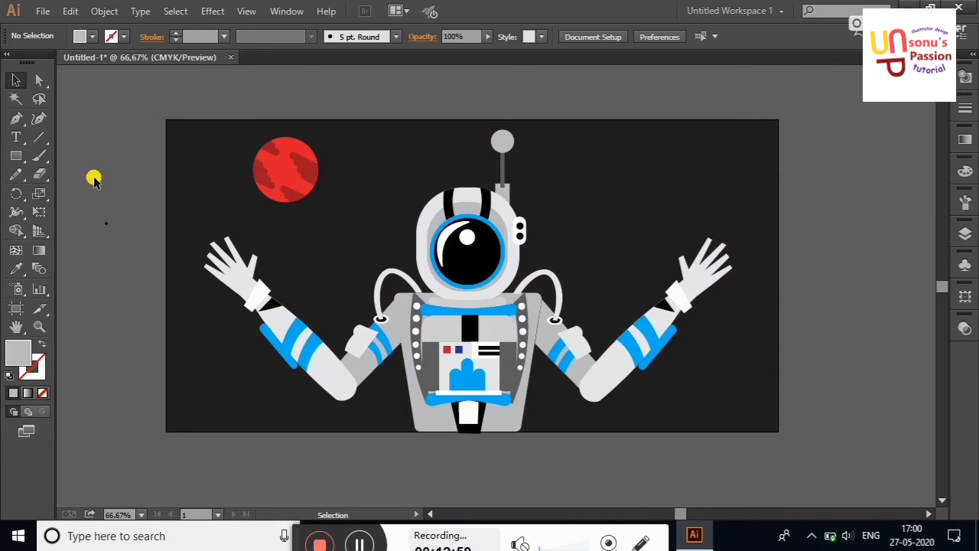
right_click(84, 112)
click(138, 124)
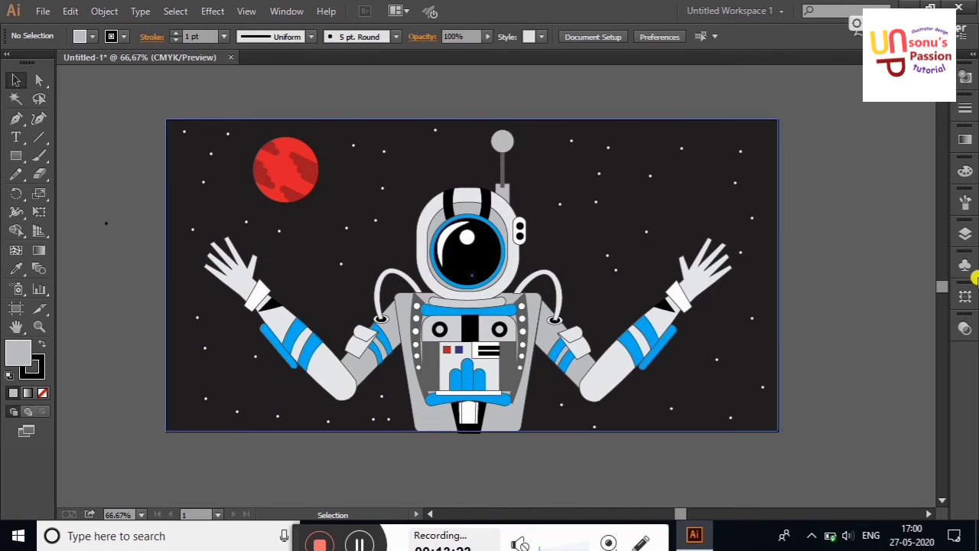
Step: Marquee-select the astronaut and planet and Alt-drag a copy below the artboard
click(965, 234)
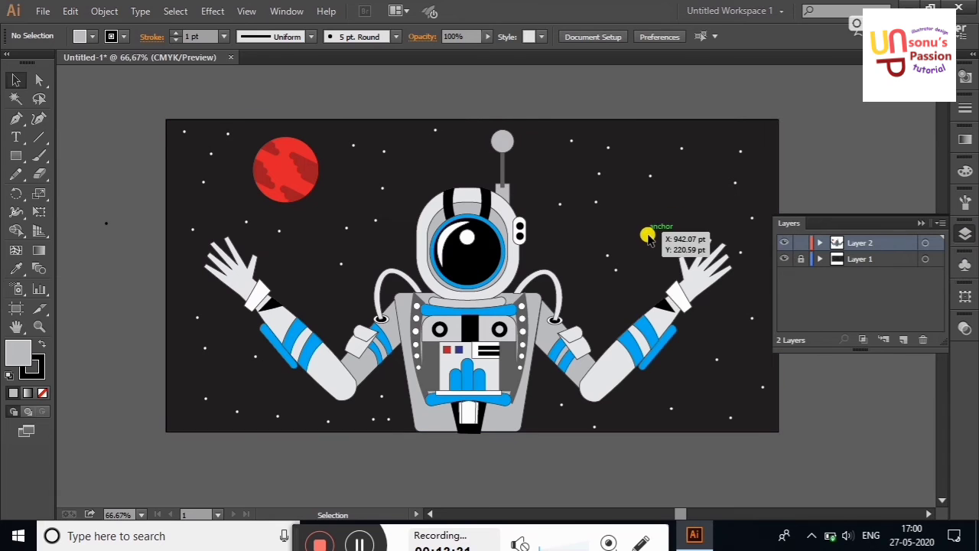
click(920, 223)
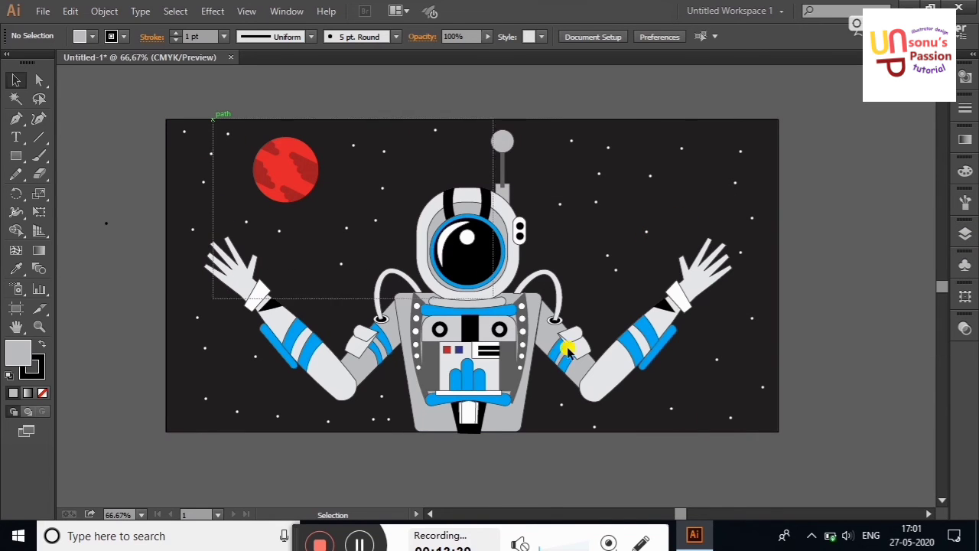
drag(208, 112, 756, 465)
mouse_move(566, 340)
mouse_down()
mouse_move(512, 508)
mouse_move(493, 379)
mouse_up()
right_click(490, 386)
click(549, 235)
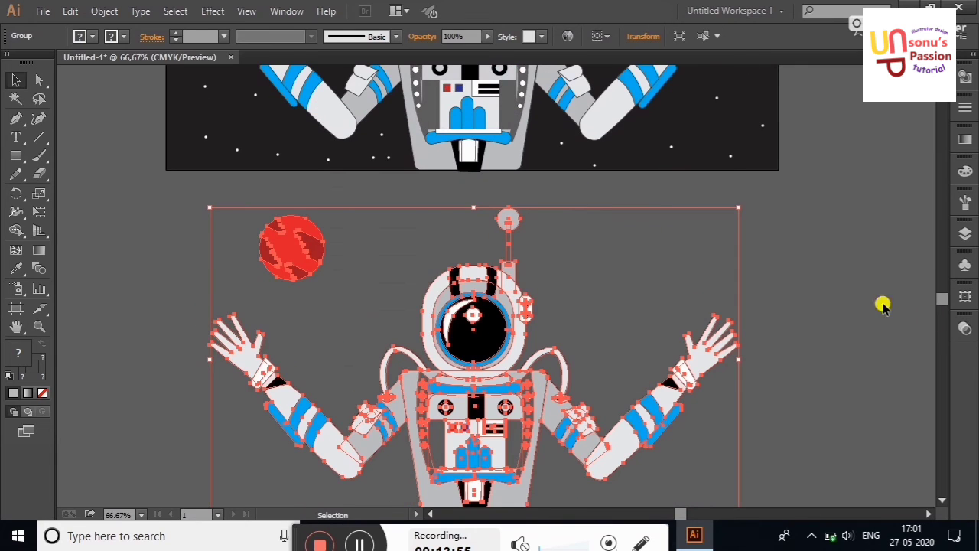
Step: Give the copy no stroke and a solid black fill
click(111, 36)
click(9, 62)
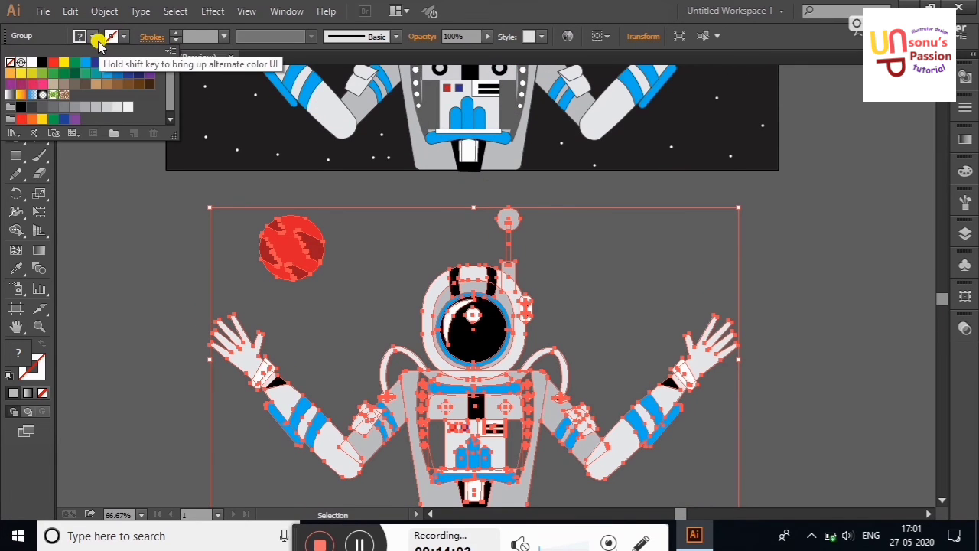
click(93, 36)
click(42, 61)
click(107, 237)
scroll(683, 467, down, 1)
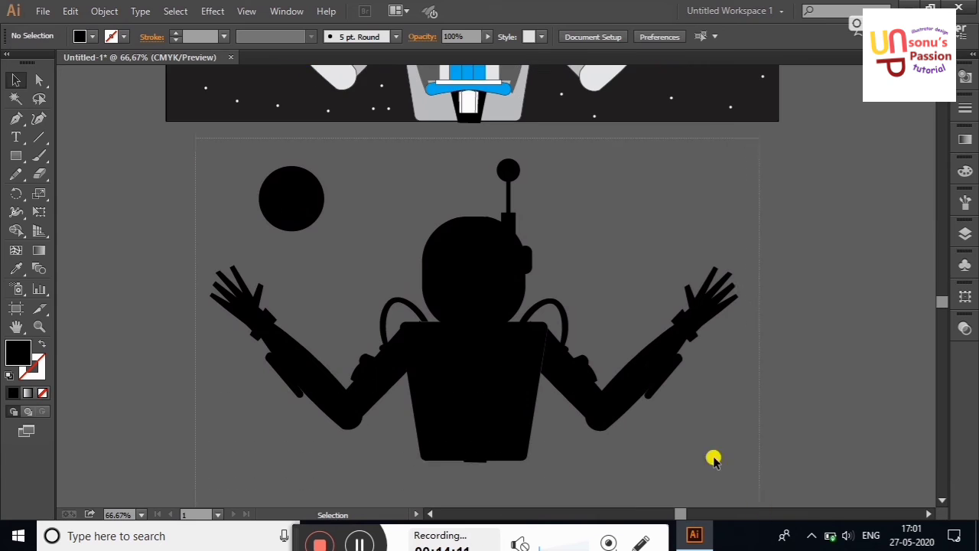
mouse_move(507, 383)
mouse_down()
mouse_move(493, 61)
mouse_move(491, 431)
mouse_up()
Step: Move the black silhouette into Layer 3 and reposition it below the artboard
click(964, 234)
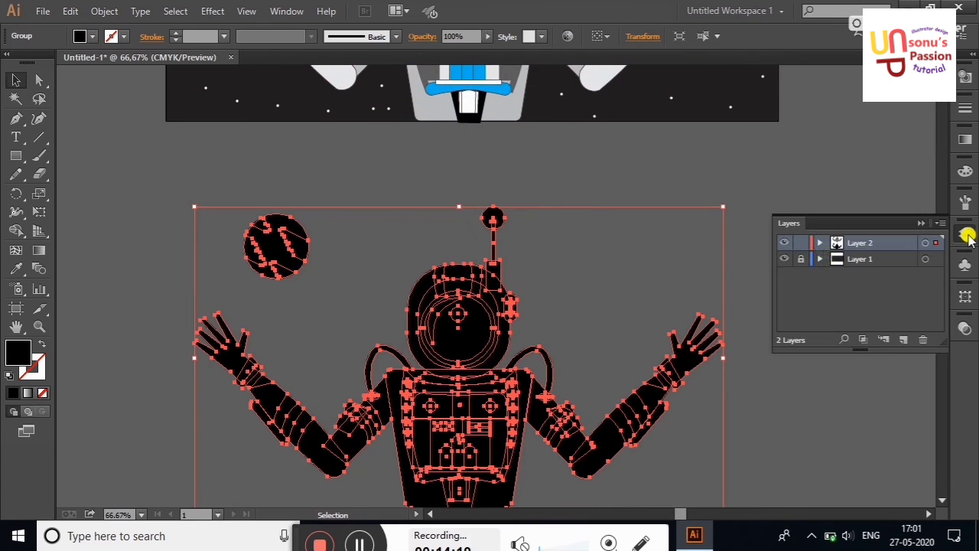
click(820, 259)
drag(883, 274, 859, 243)
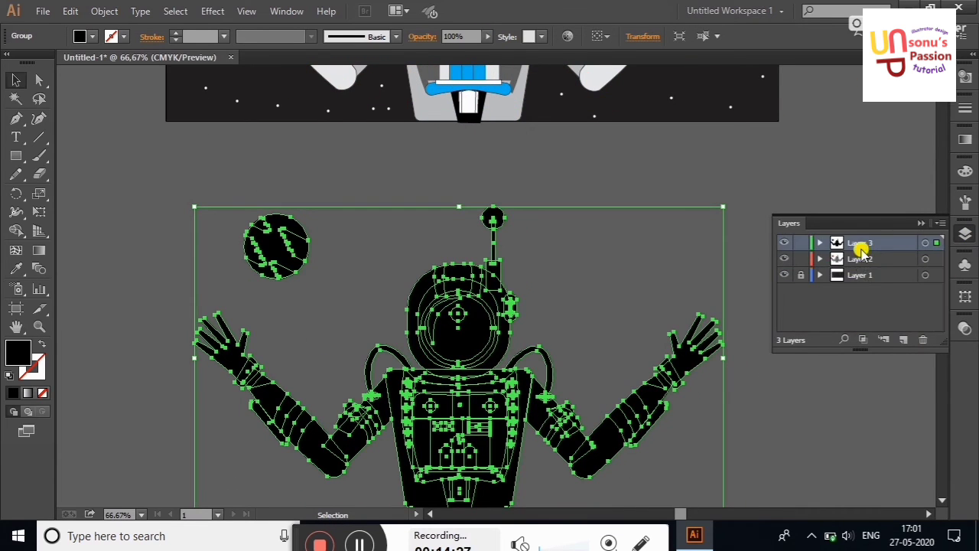
click(921, 223)
mouse_move(486, 401)
mouse_down()
mouse_move(526, 80)
mouse_move(514, 360)
mouse_up()
click(40, 171)
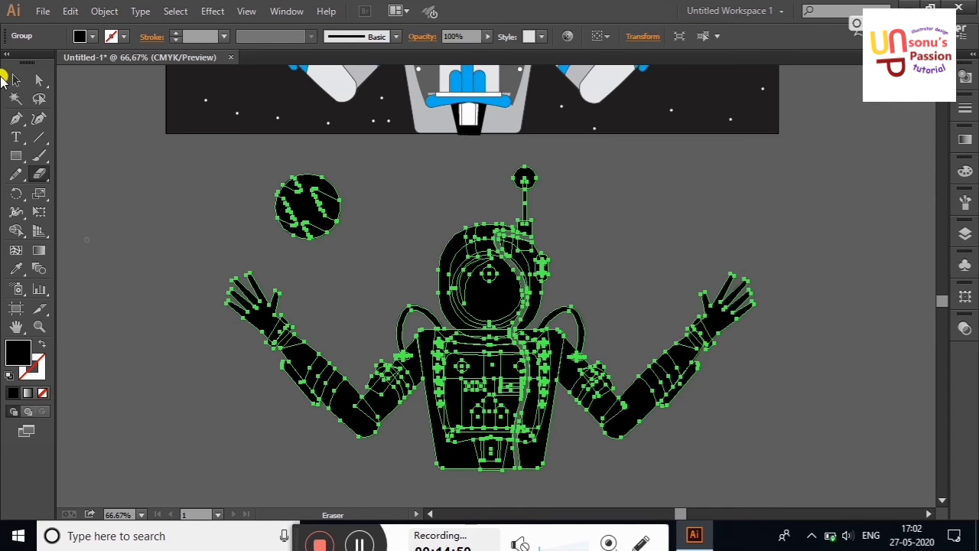
Step: Delete the left side of the black silhouette
key(v)
click(192, 225)
click(647, 243)
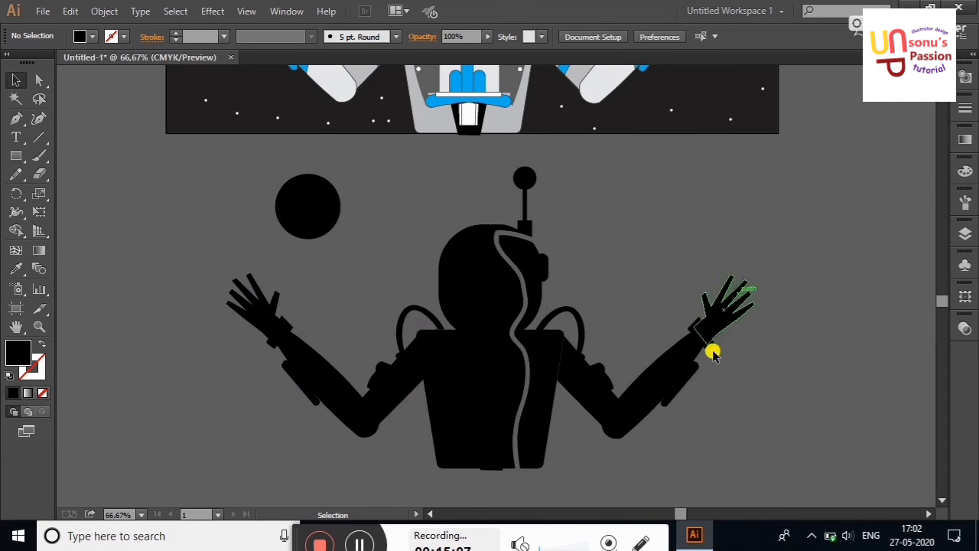
drag(192, 153, 775, 469)
right_click(585, 243)
click(790, 268)
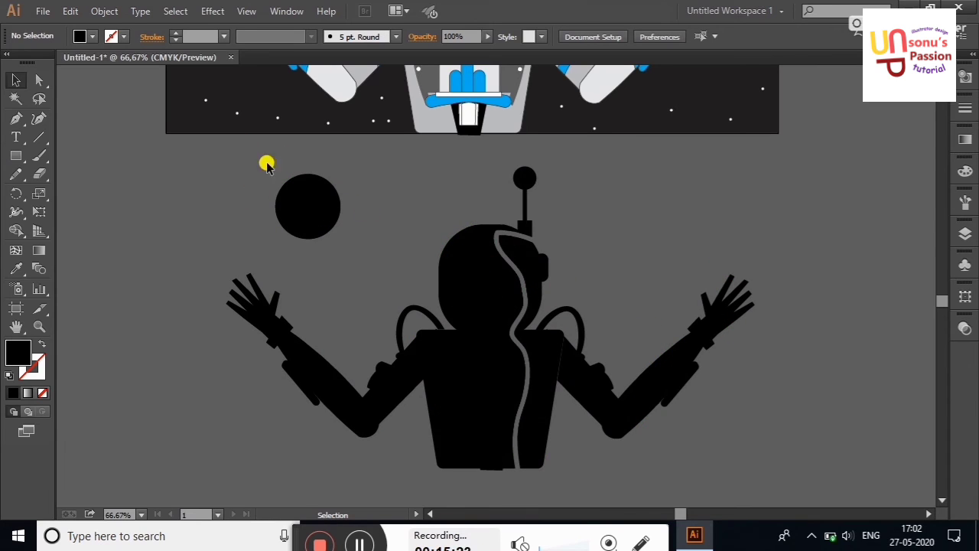
drag(266, 164, 470, 446)
key(Delete)
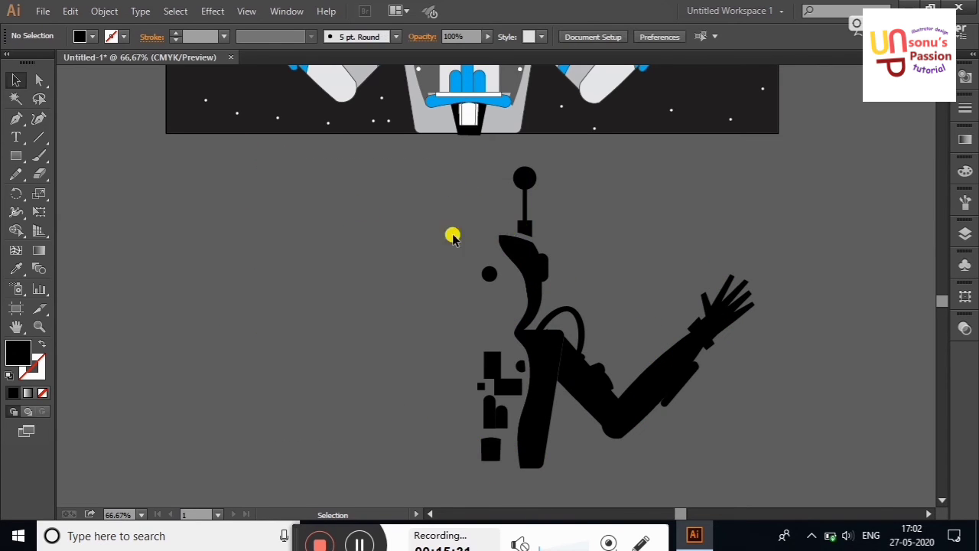
Step: Delete the leftover left-side pieces, the small shapes beside the torso, and the antenna
drag(460, 254, 507, 470)
click(415, 344)
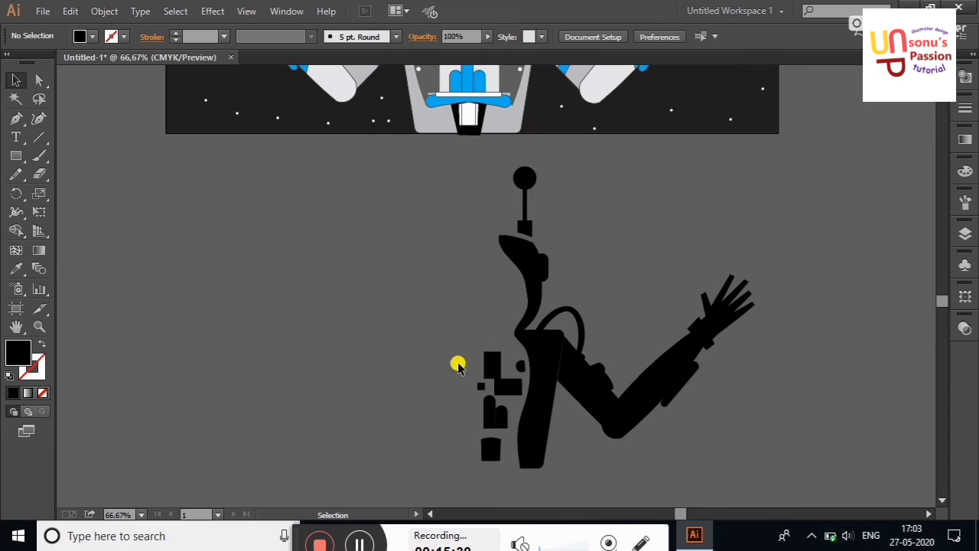
drag(459, 364, 497, 477)
key(Delete)
drag(518, 407, 518, 406)
click(448, 367)
click(516, 400)
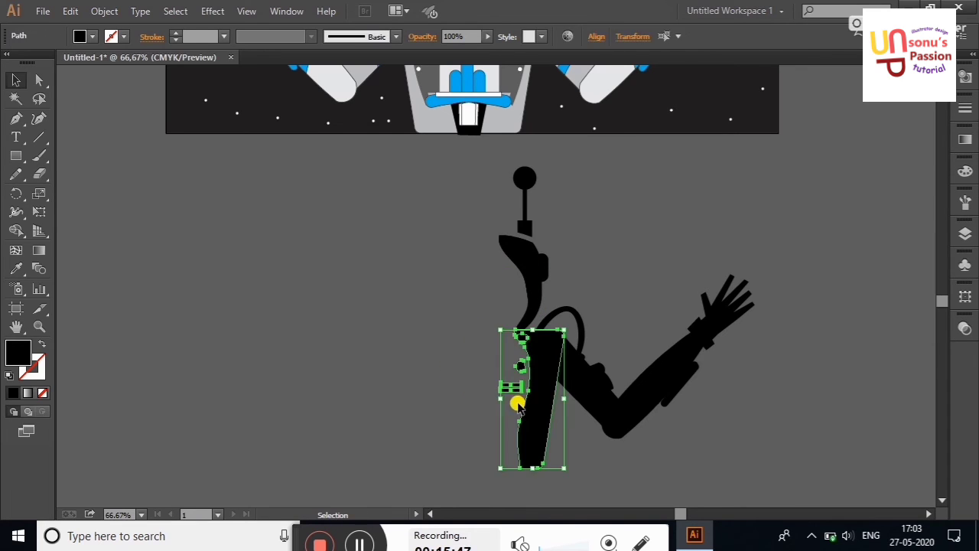
drag(493, 365, 515, 396)
key(Delete)
drag(494, 161, 553, 225)
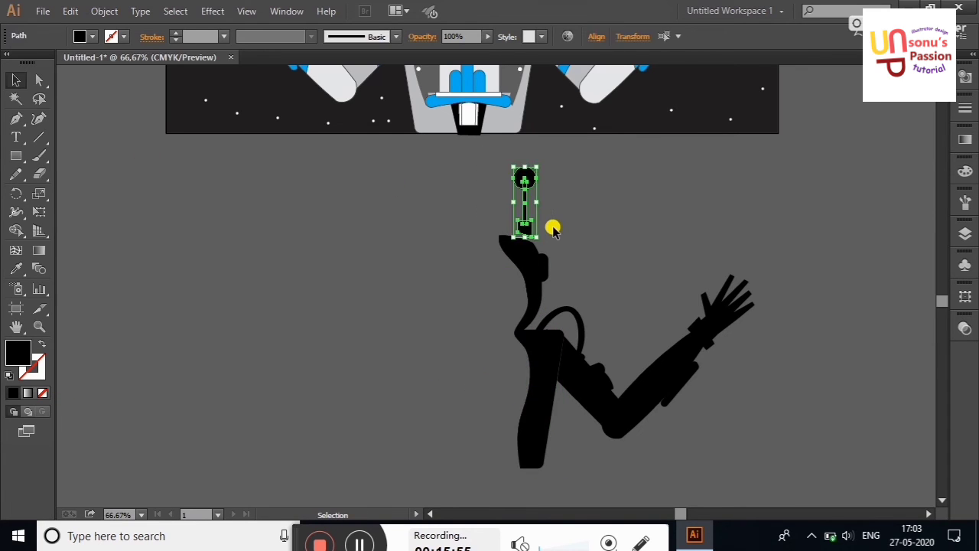
key(Delete)
Step: Group the remaining silhouette pieces
drag(490, 202, 758, 474)
right_click(582, 363)
click(655, 211)
click(791, 246)
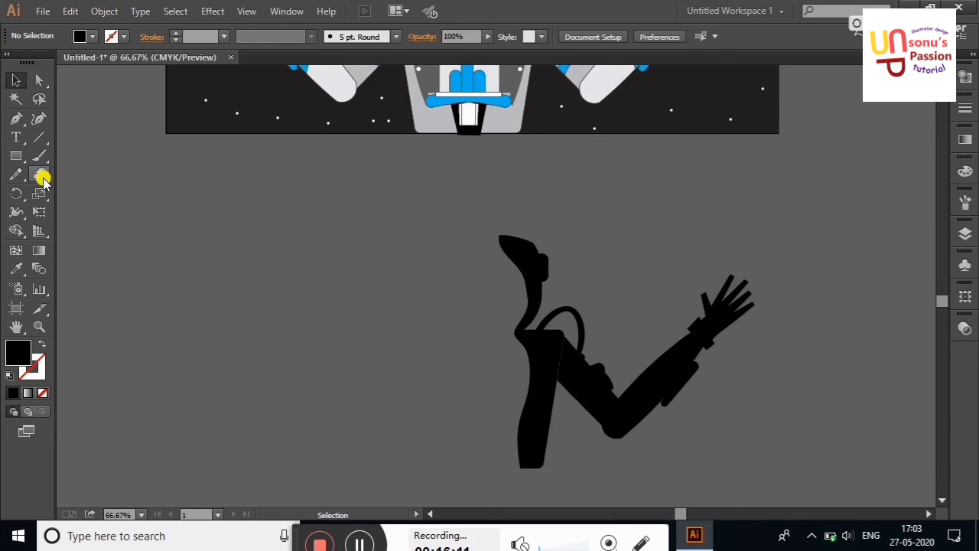
Step: Erase a cut across the arm near the elbow and delete the small cut-off piece
click(42, 178)
key(ctrl+a)
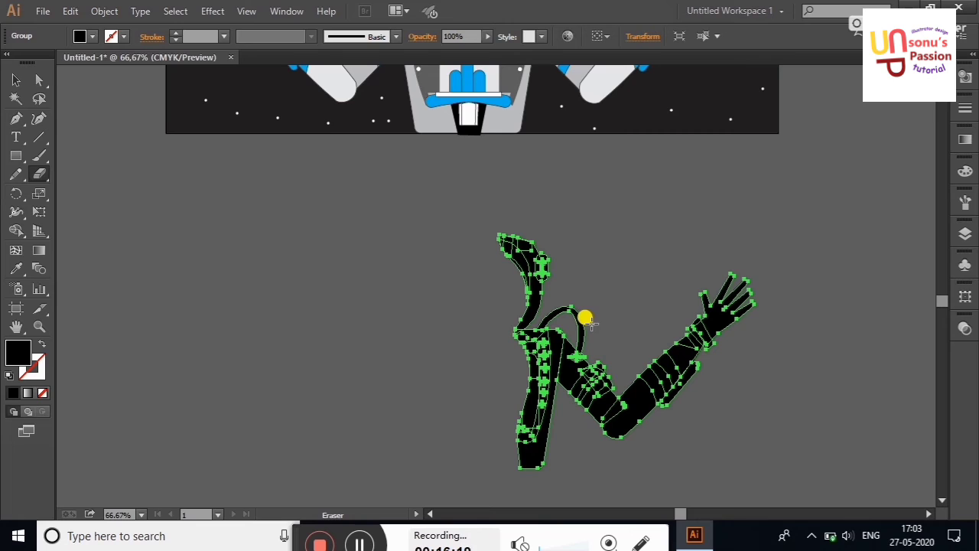
drag(658, 399, 662, 407)
click(16, 80)
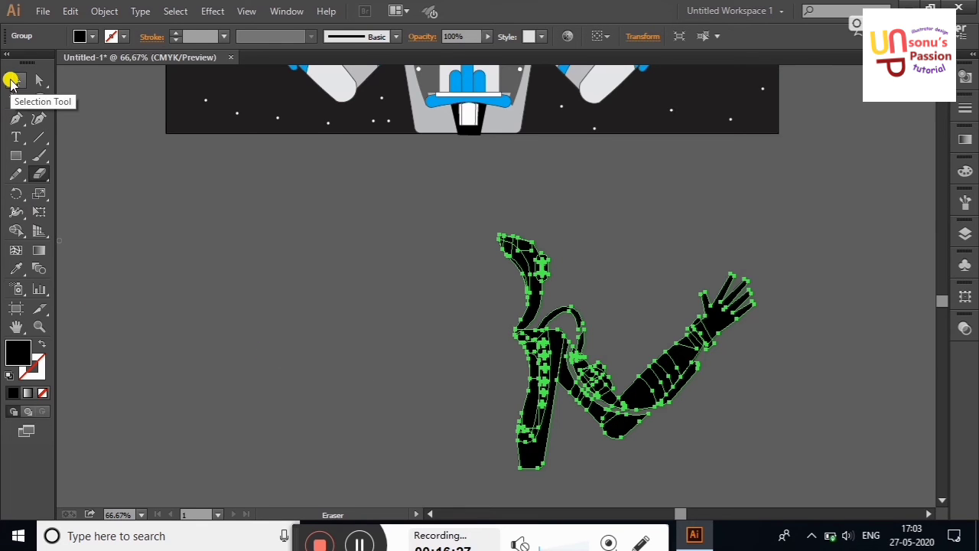
right_click(549, 313)
click(593, 380)
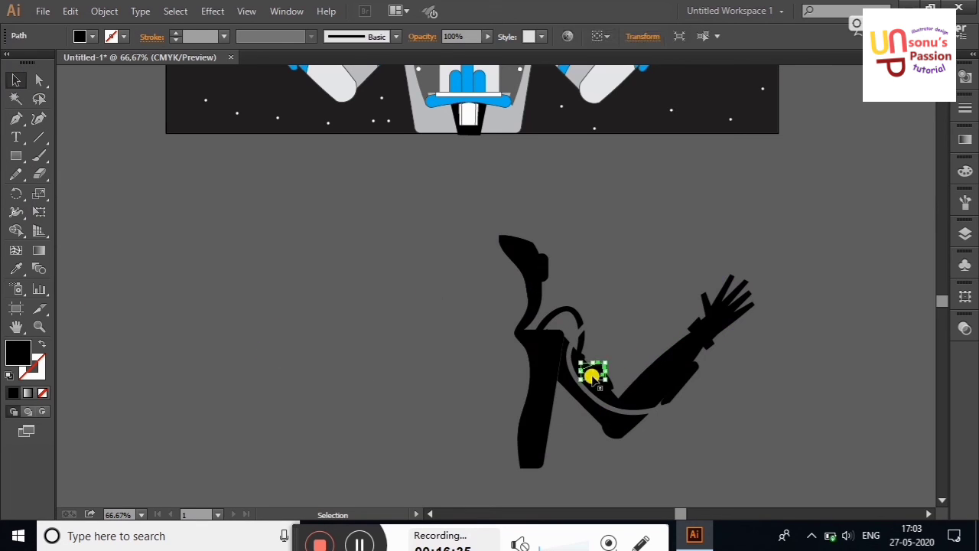
click(579, 358)
key(Delete)
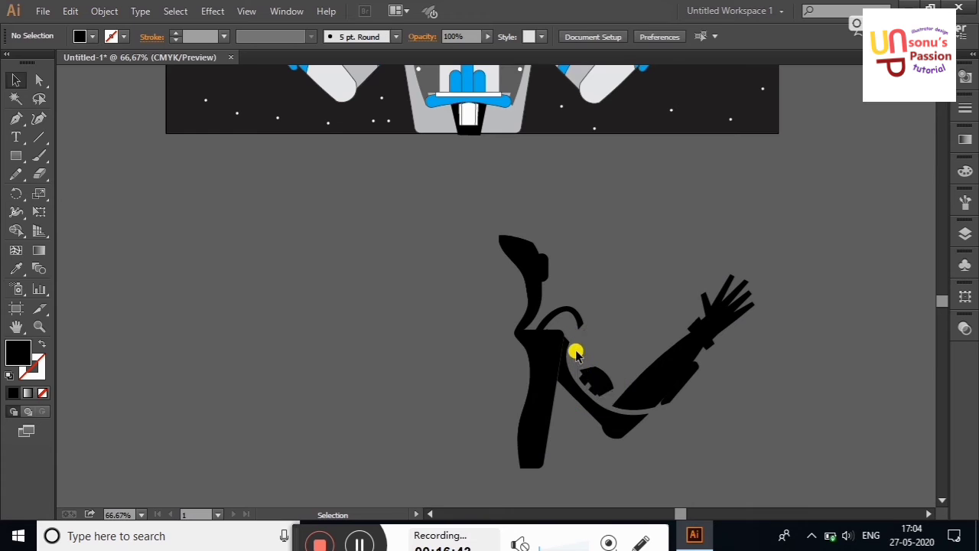
Step: Delete the forearm, the hand and a stray fragment of the shadow
click(666, 375)
click(607, 369)
click(735, 378)
drag(631, 388, 588, 367)
key(Delete)
drag(765, 399, 764, 399)
key(Delete)
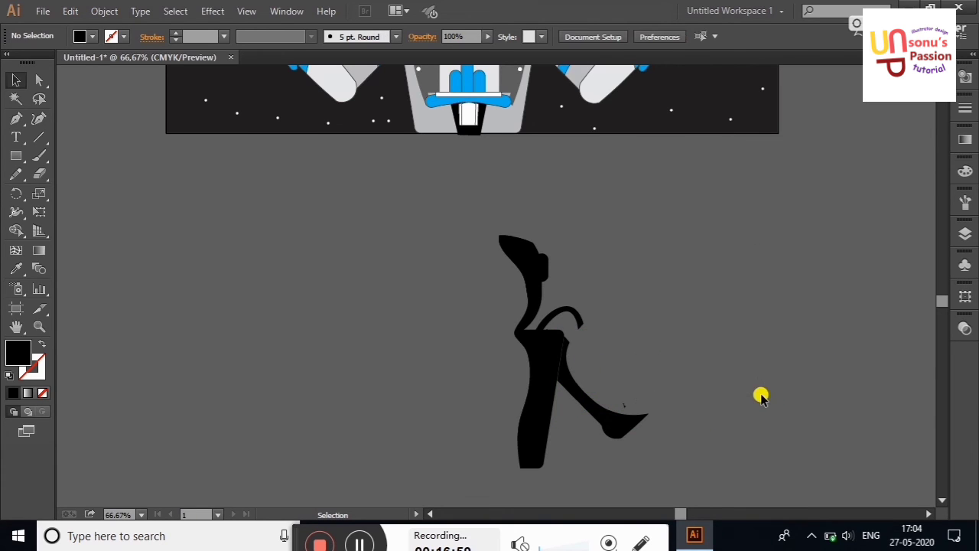
drag(606, 372, 667, 408)
key(Delete)
Step: Group all remaining black shadow pieces into one object
drag(449, 197, 627, 437)
right_click(627, 437)
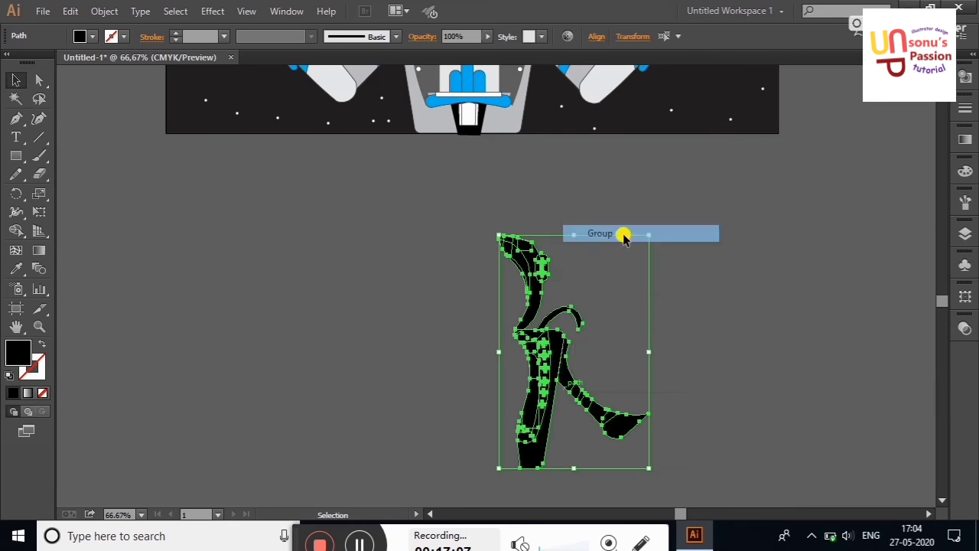
click(623, 234)
click(962, 239)
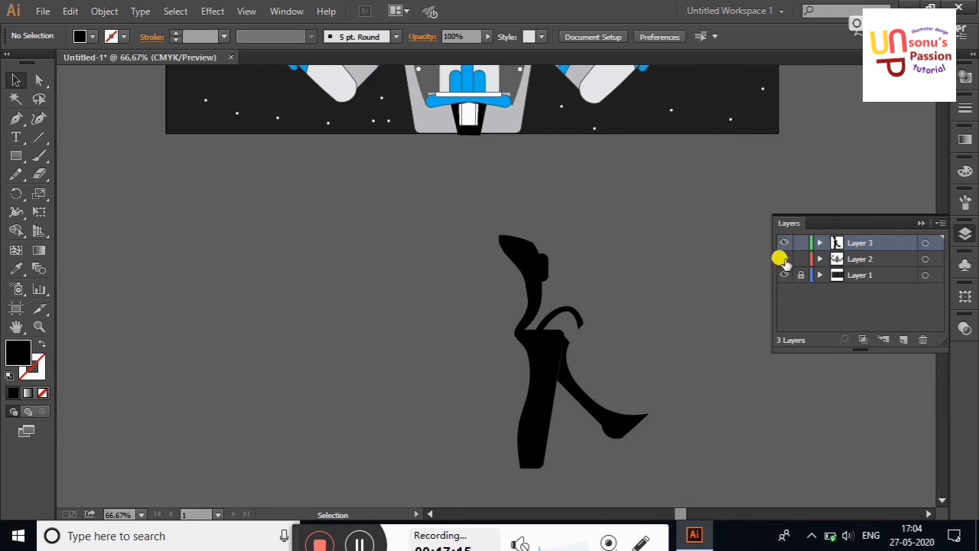
Step: Move the black silhouette from Layer 3 onto the astronaut's right half
click(925, 243)
scroll(940, 295, up, 5)
mouse_move(531, 488)
mouse_down()
mouse_move(513, 138)
mouse_move(511, 151)
mouse_up()
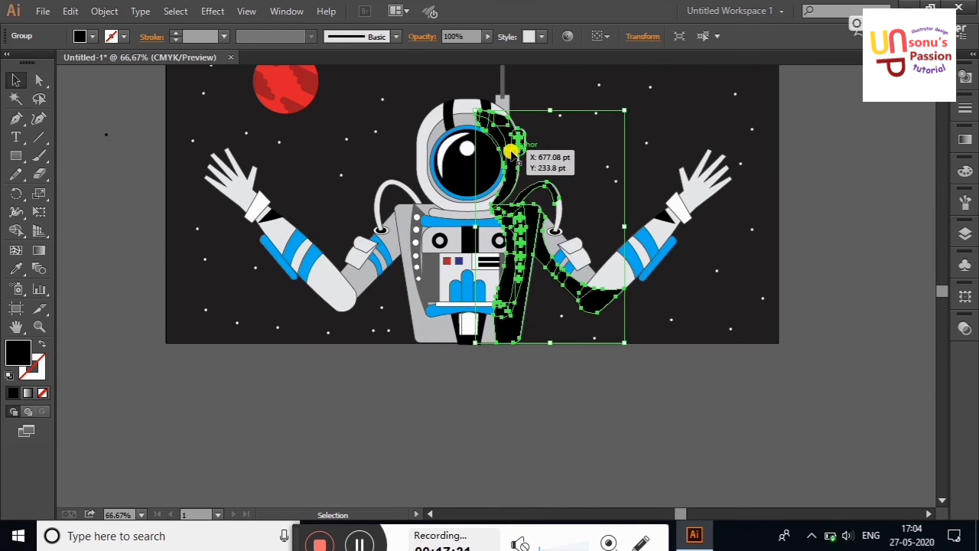
click(876, 164)
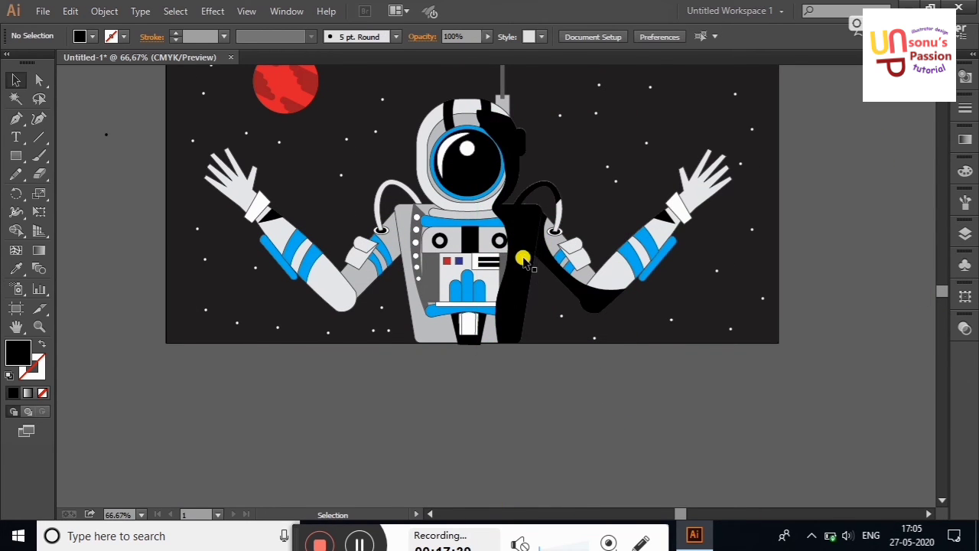
Step: Lower the black shadow's opacity to about 71% so it reads as translucent
click(525, 261)
click(487, 36)
drag(498, 44, 448, 44)
click(792, 181)
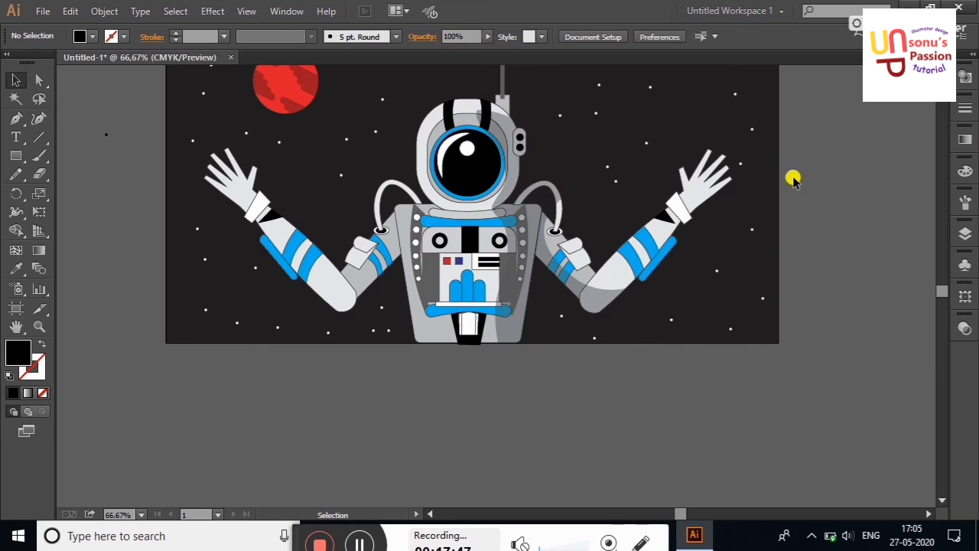
click(520, 262)
click(487, 36)
drag(461, 50, 477, 46)
click(833, 160)
drag(942, 299, 942, 289)
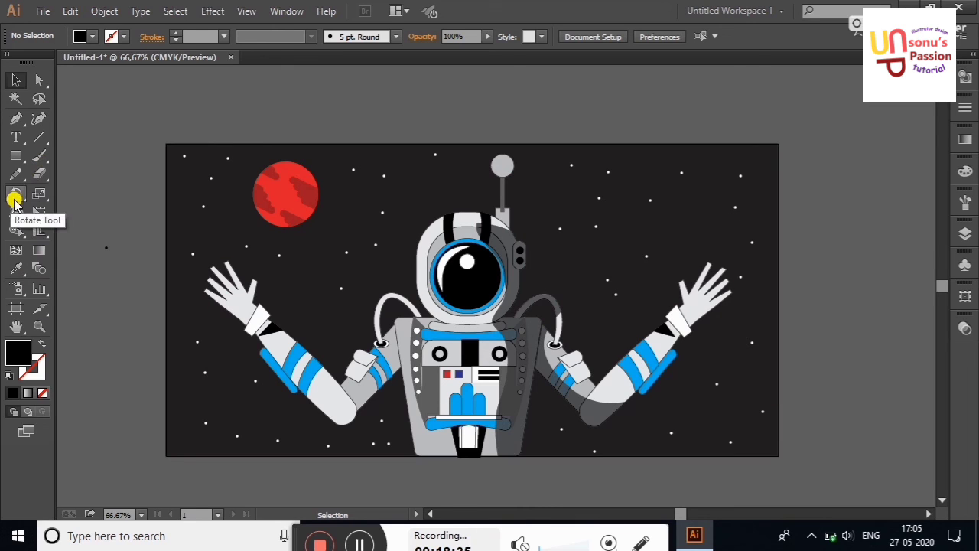
Step: Draw a curved shadow shape across the astronaut's lower body with the Curvature tool
click(464, 431)
key(shift+grave)
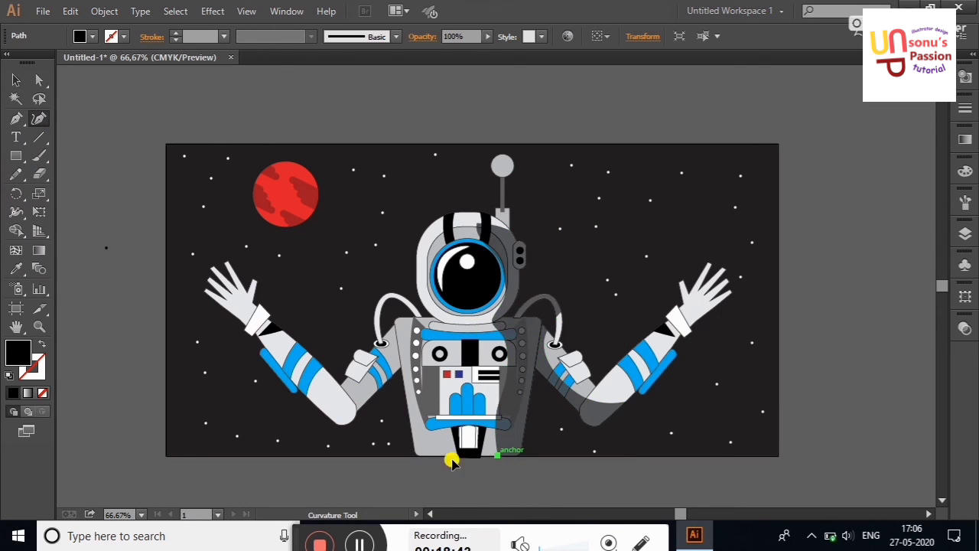
click(419, 449)
click(498, 452)
click(496, 433)
click(461, 475)
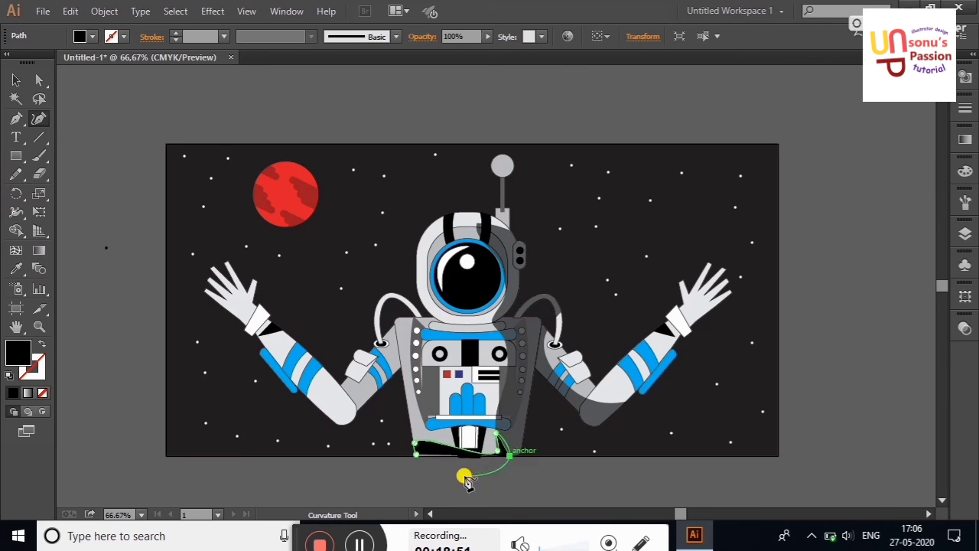
click(416, 444)
Step: Give the new lower-body shape the existing shadow's translucent appearance
click(16, 269)
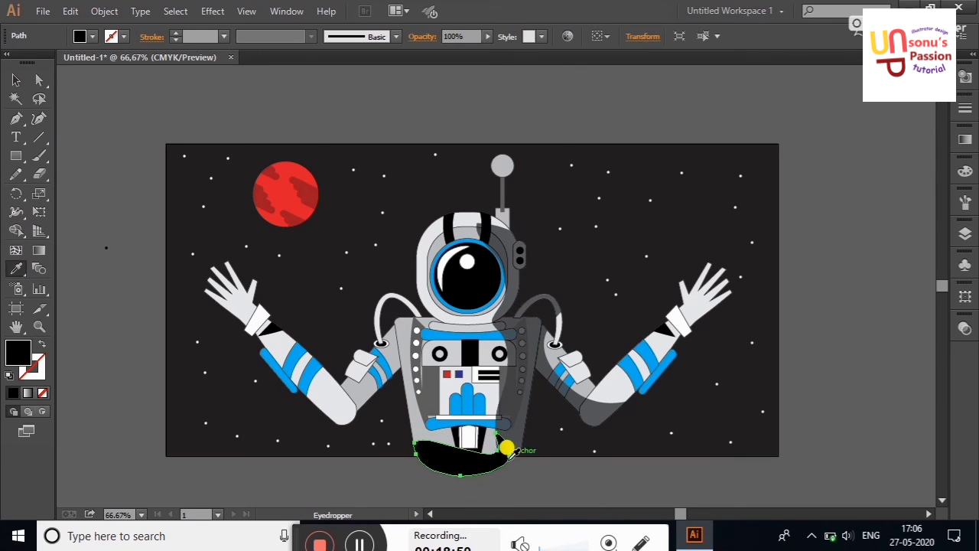
click(487, 36)
drag(481, 44, 457, 44)
click(16, 80)
click(450, 486)
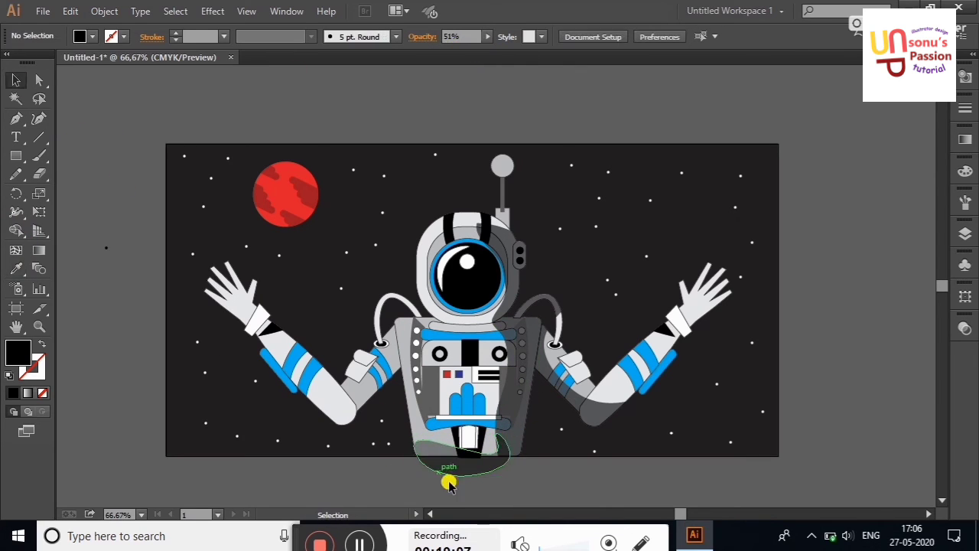
Step: Trim away the part of the lower-body shadow hanging outside the body using Shape Builder
drag(397, 407, 482, 490)
click(16, 230)
alt+click(477, 463)
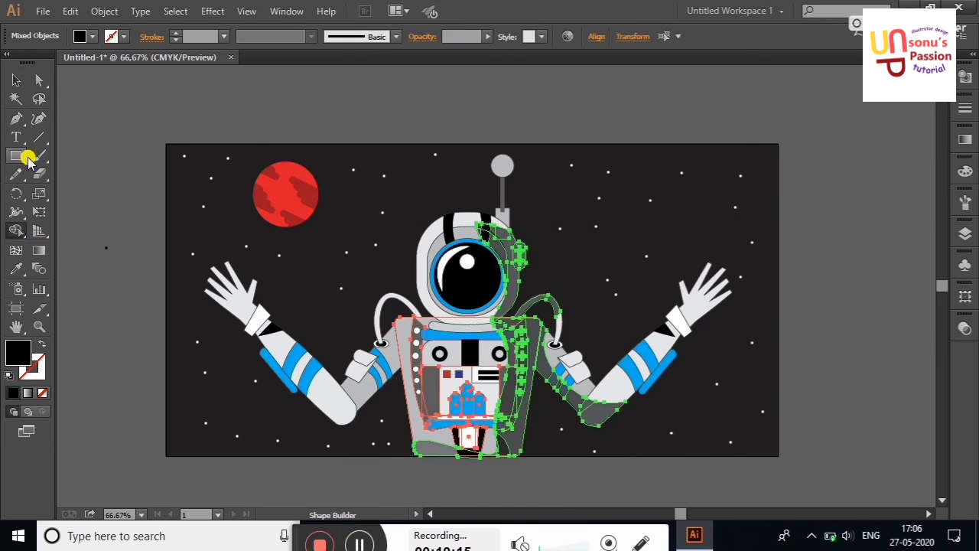
click(16, 80)
click(91, 113)
Step: Merge the lower-body shadow with the right-side shadow using Shape Builder
click(508, 435)
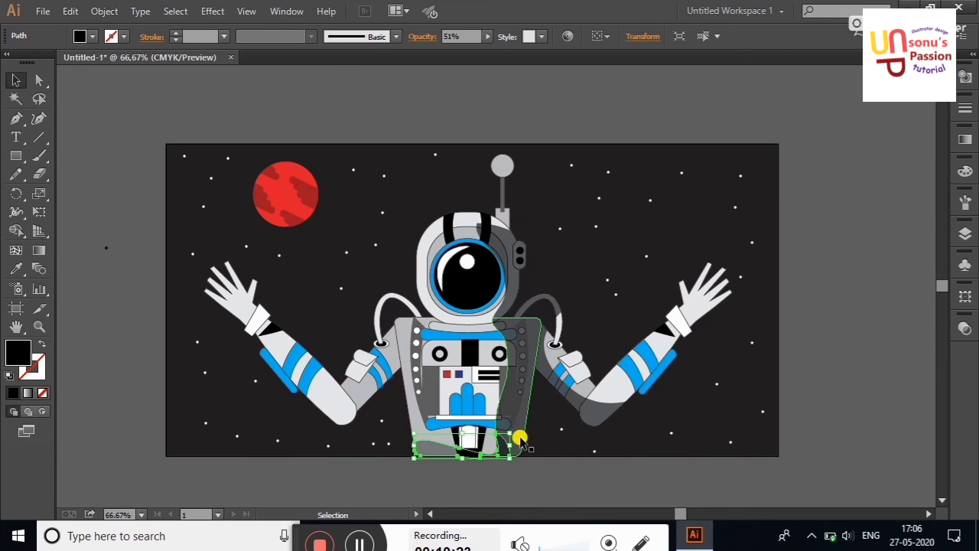
shift+click(520, 440)
click(16, 231)
click(507, 449)
key(v)
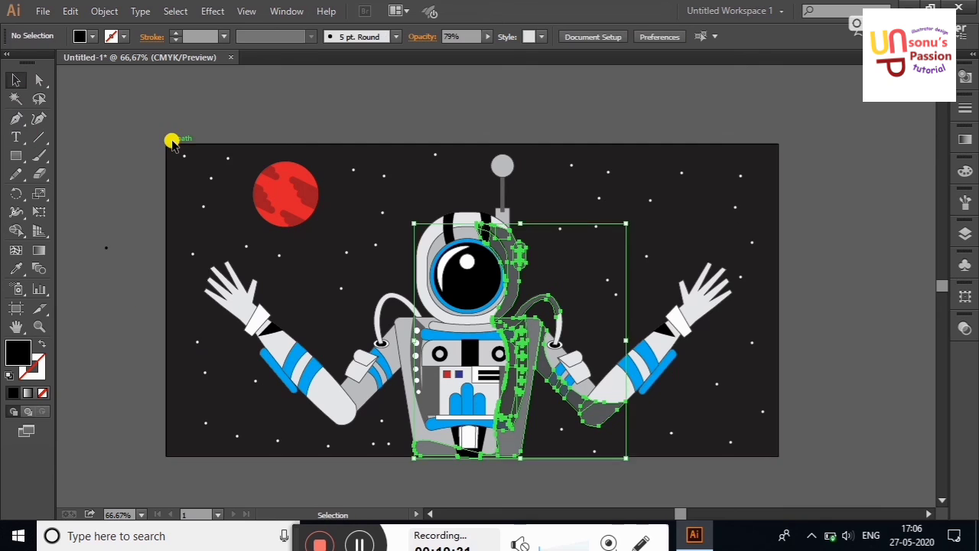
Step: Group the body shadow pieces into a single shadow group
click(513, 437)
click(520, 430)
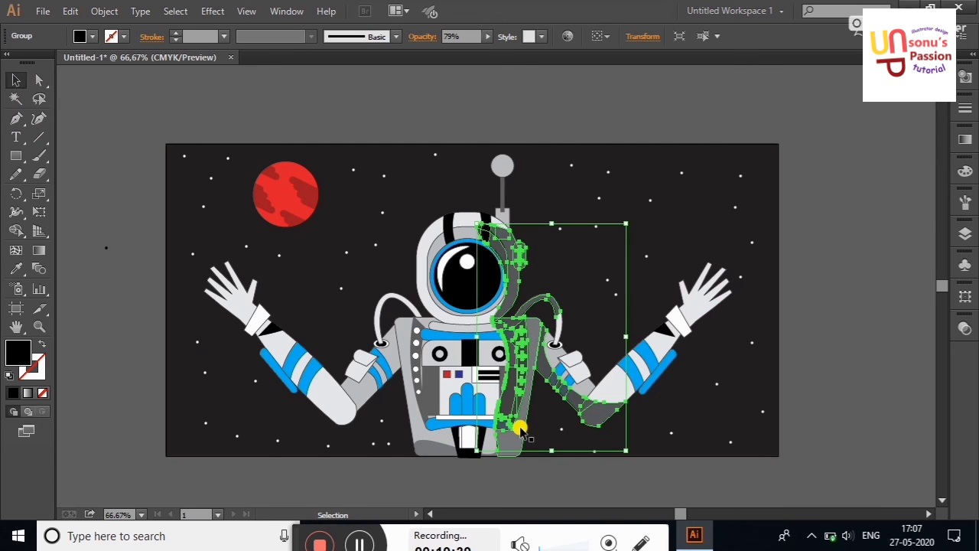
shift+click(505, 446)
right_click(536, 431)
click(551, 349)
click(847, 291)
click(586, 410)
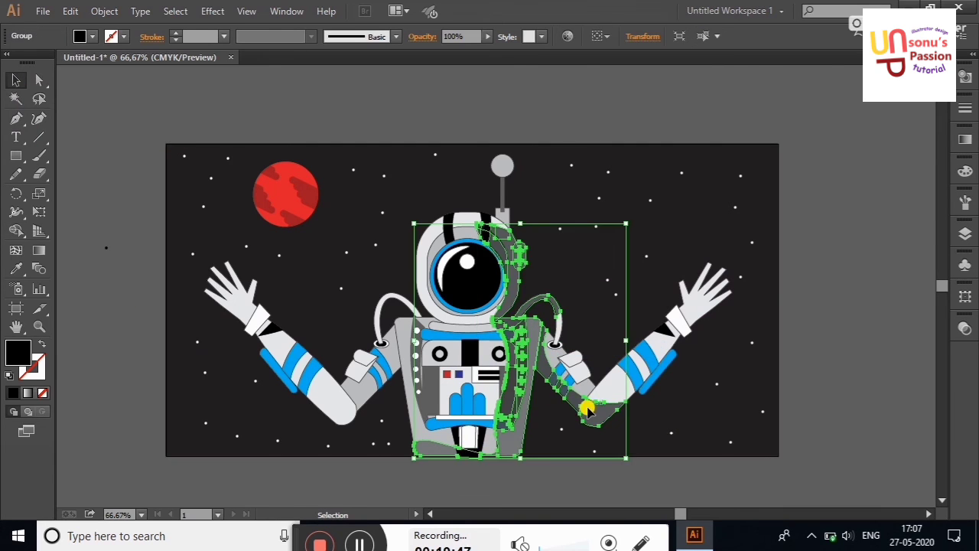
click(850, 305)
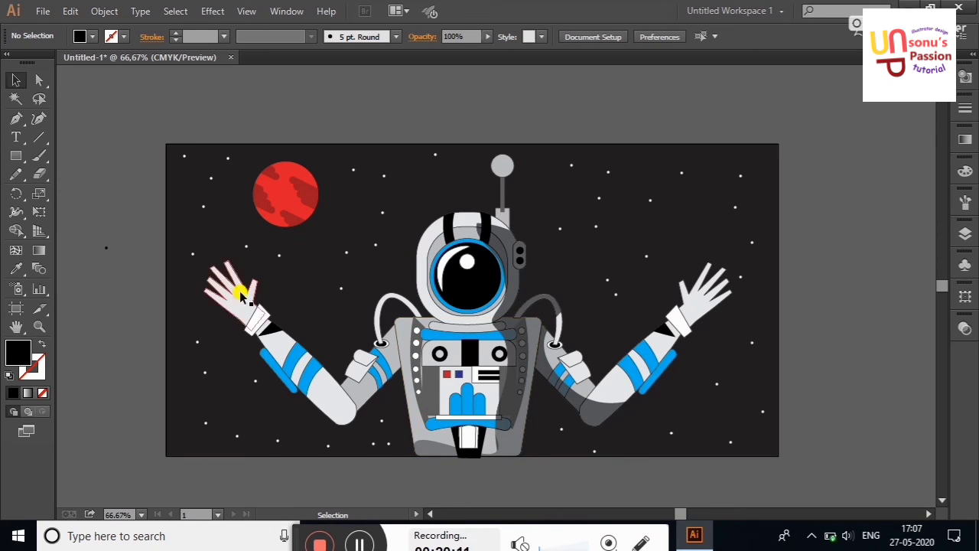
Step: Select all the artwork and drag a copy below the artboard
click(557, 415)
key(F7)
click(765, 283)
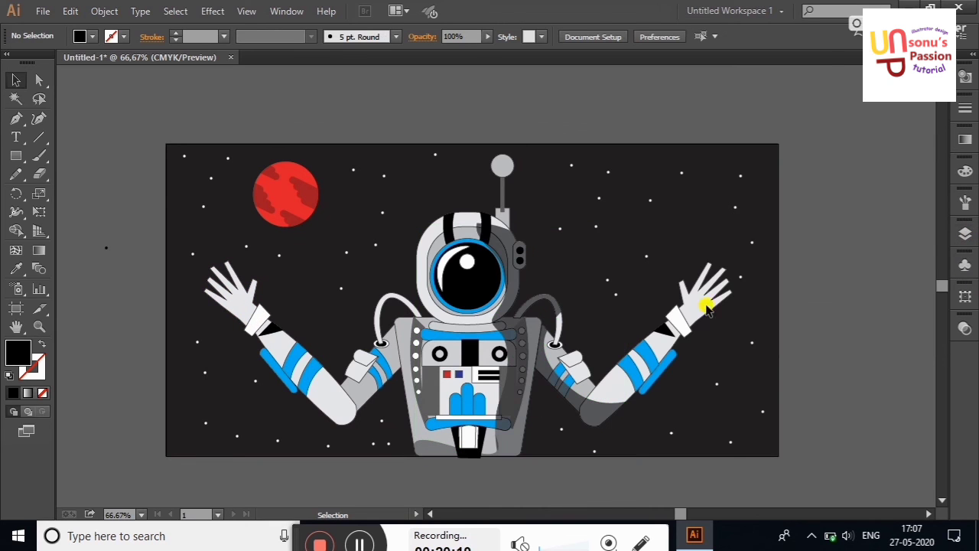
drag(172, 143, 765, 474)
mouse_move(483, 164)
mouse_down()
mouse_move(518, 517)
mouse_move(474, 437)
mouse_up()
Step: Group the copied artwork and cut its left arm free with the Eraser
right_click(439, 219)
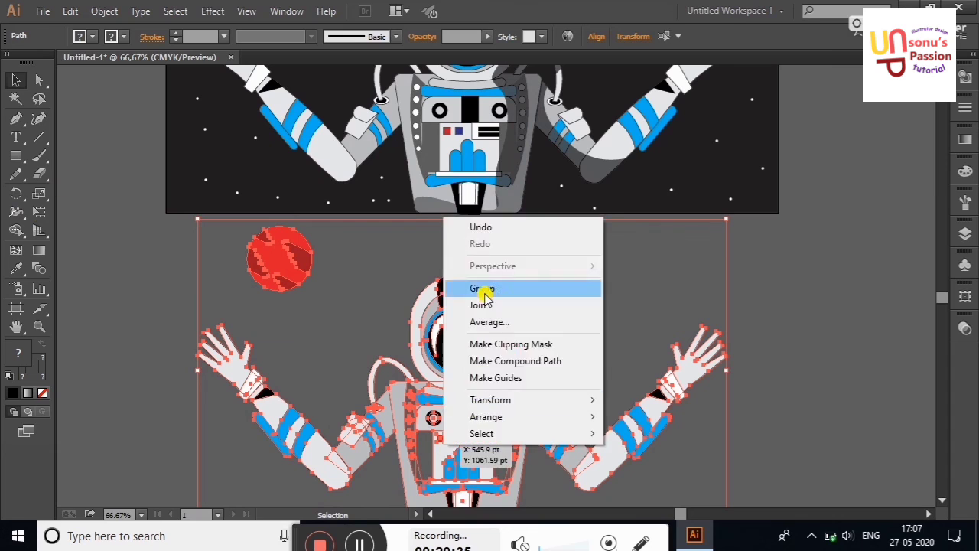
click(485, 286)
click(47, 181)
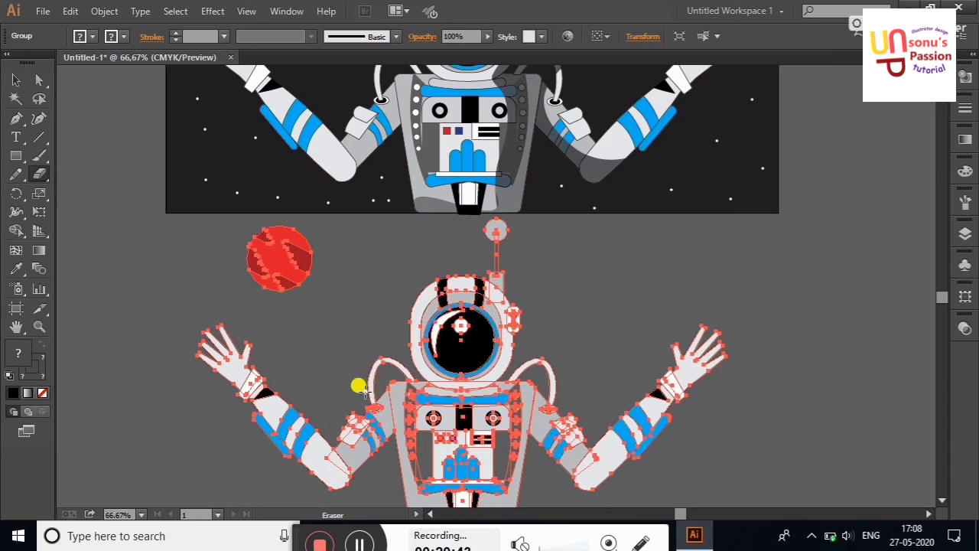
drag(364, 391, 252, 445)
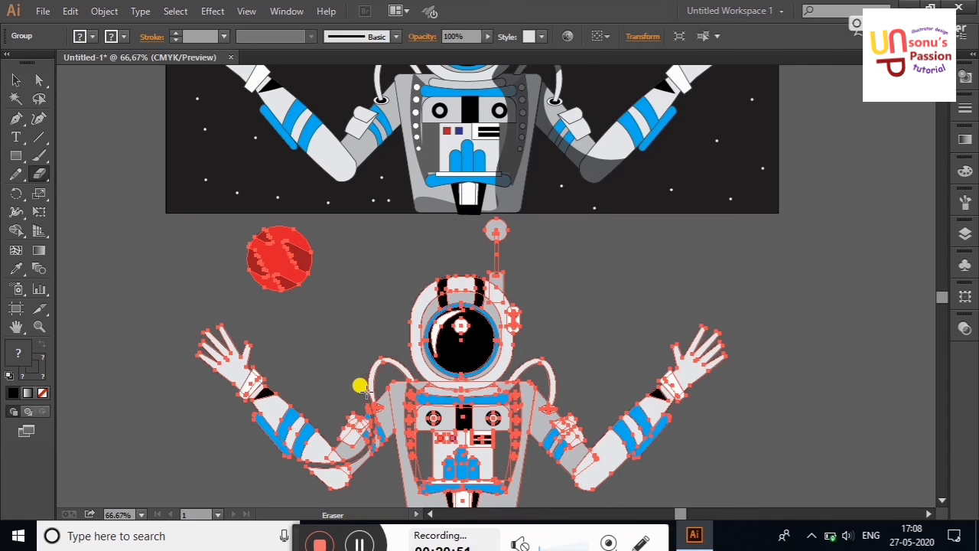
click(16, 79)
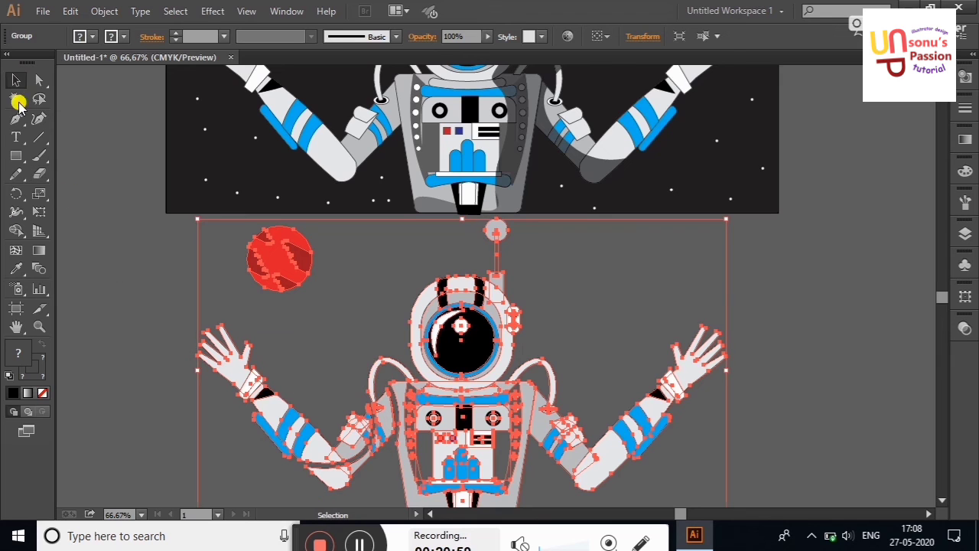
click(382, 421)
Step: Delete the copy's hand, forearm, head, body and grey antenna circle
right_click(382, 421)
click(390, 386)
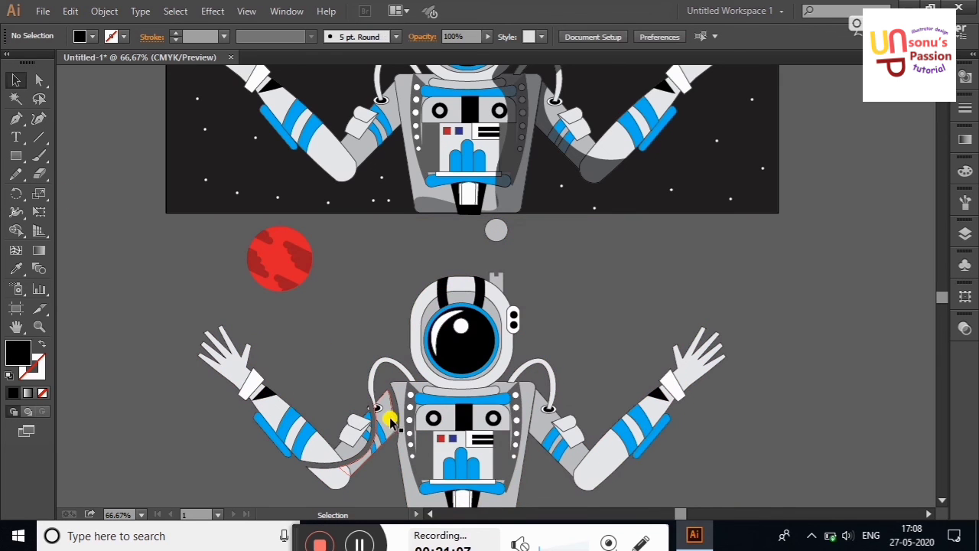
drag(364, 450, 364, 449)
key(Delete)
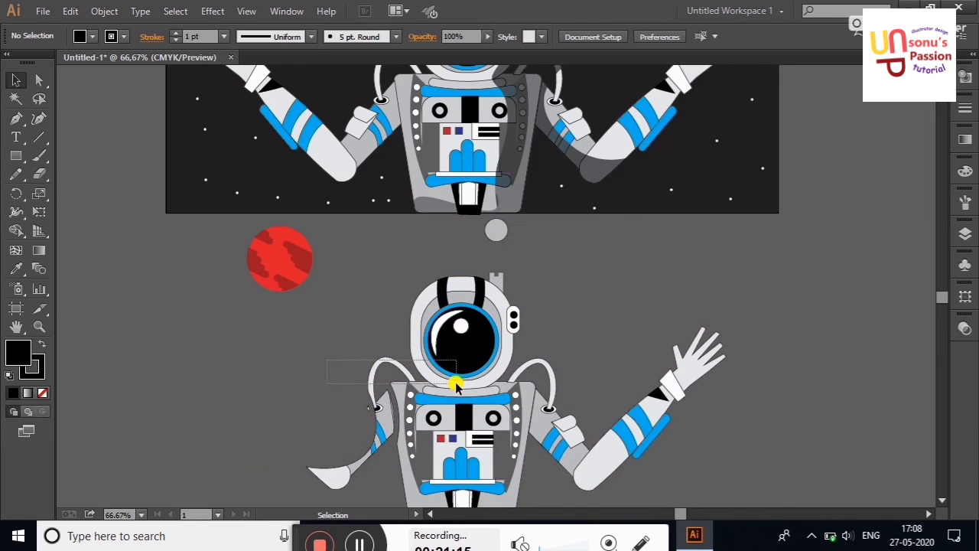
drag(455, 386, 457, 385)
click(622, 321)
click(495, 410)
key(Delete)
click(496, 230)
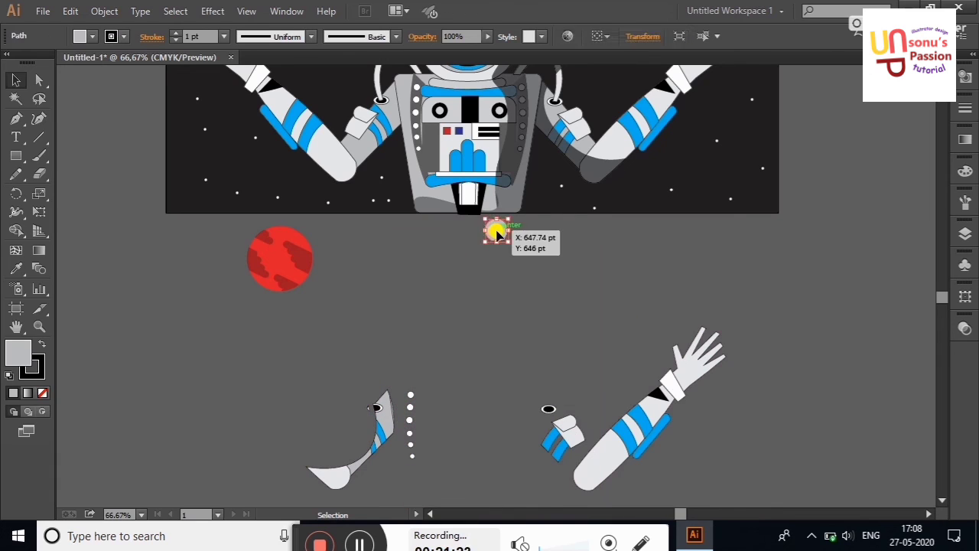
key(Delete)
Step: Delete the copy's right-arm pieces
scroll(404, 387, down, 2)
mouse_move(393, 290)
mouse_down()
mouse_move(684, 452)
mouse_move(670, 472)
mouse_up()
click(469, 302)
key(Delete)
Step: Set the remaining left-arm piece to no stroke and black fill, and group it
drag(295, 318, 397, 423)
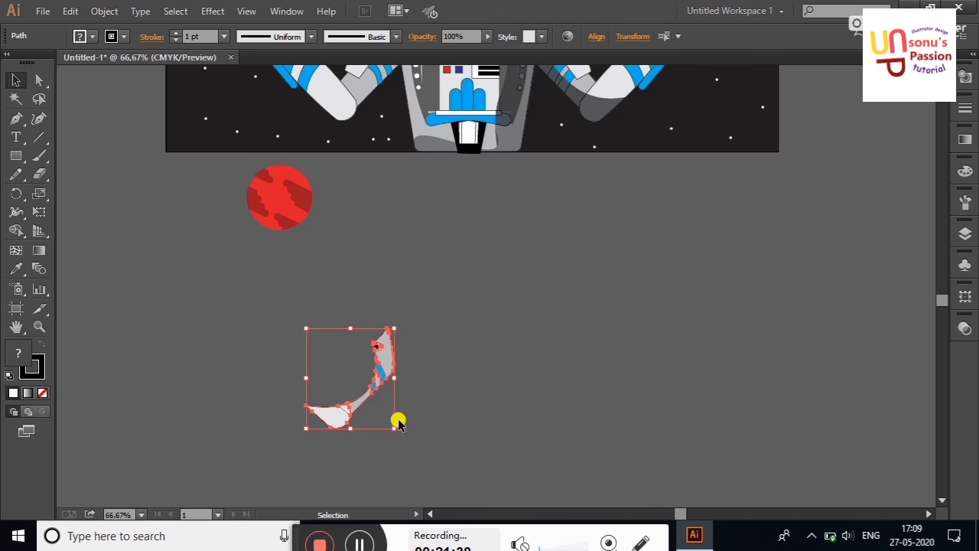
click(111, 36)
click(10, 62)
click(80, 36)
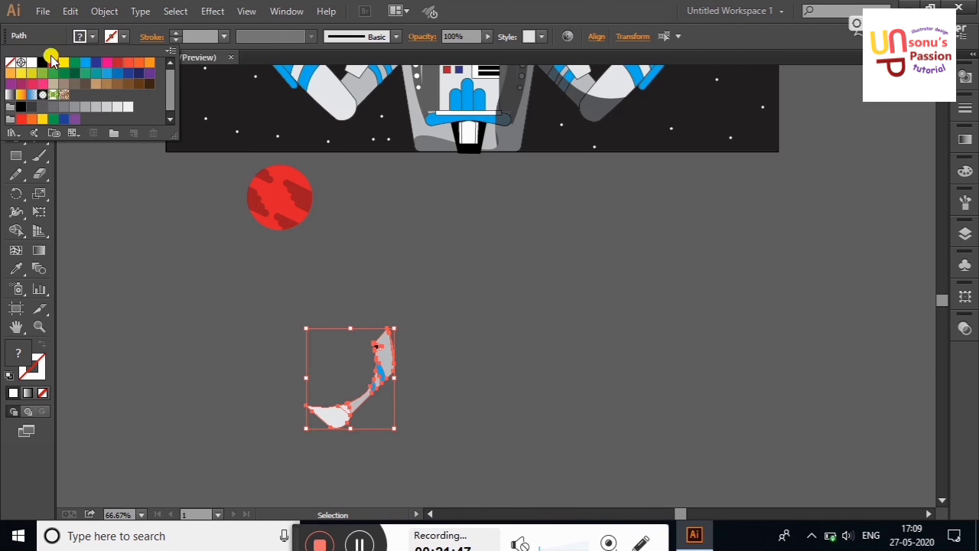
click(42, 62)
right_click(405, 367)
click(446, 210)
Step: Move the black arm shape into Layer 3 and up over the astronaut's left arm
click(505, 260)
click(387, 370)
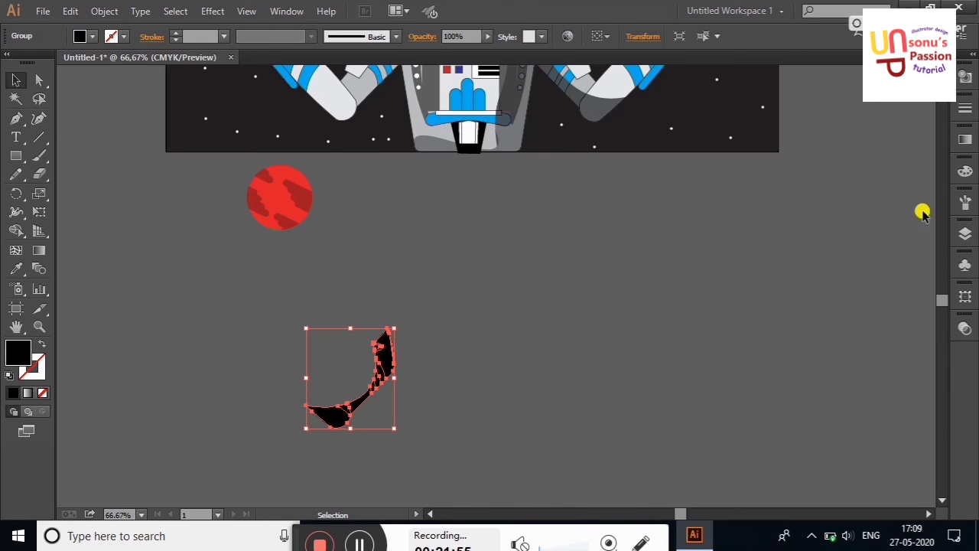
click(966, 234)
scroll(939, 254, down, 3)
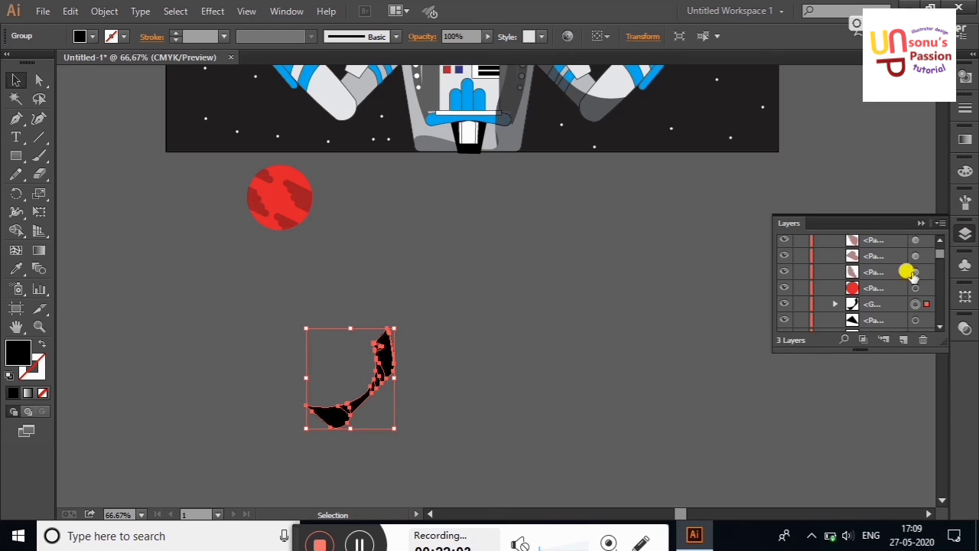
drag(905, 271, 876, 242)
click(345, 384)
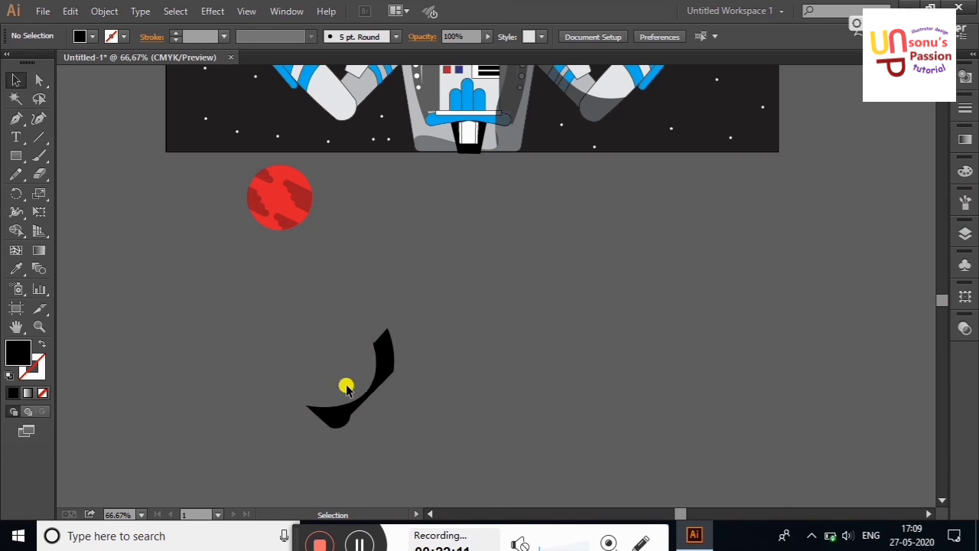
mouse_move(379, 365)
mouse_down()
mouse_move(373, 65)
mouse_move(390, 73)
mouse_up()
scroll(939, 299, up, 5)
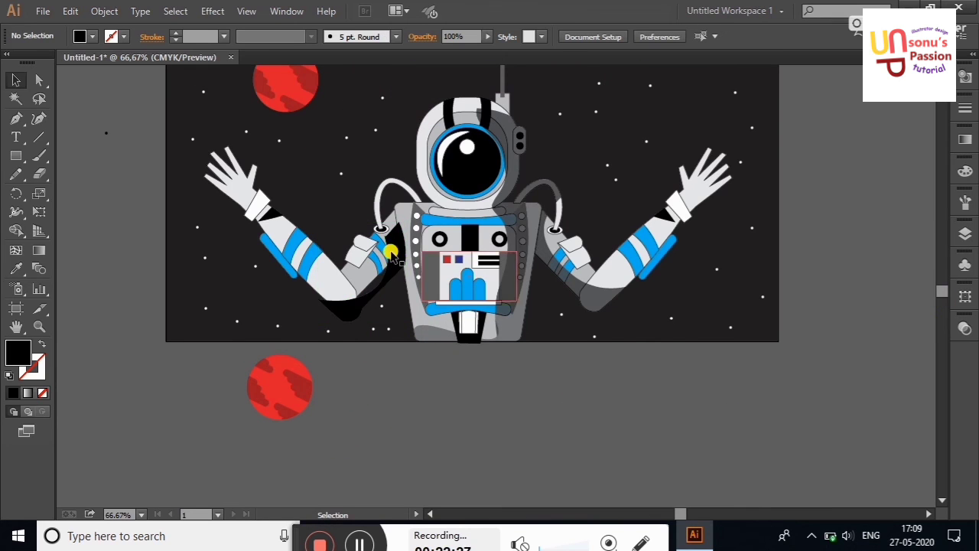
Step: Position the black shape precisely over the left arm
drag(388, 244, 380, 235)
key(Right)
key(Right)
key(Right)
key(Down)
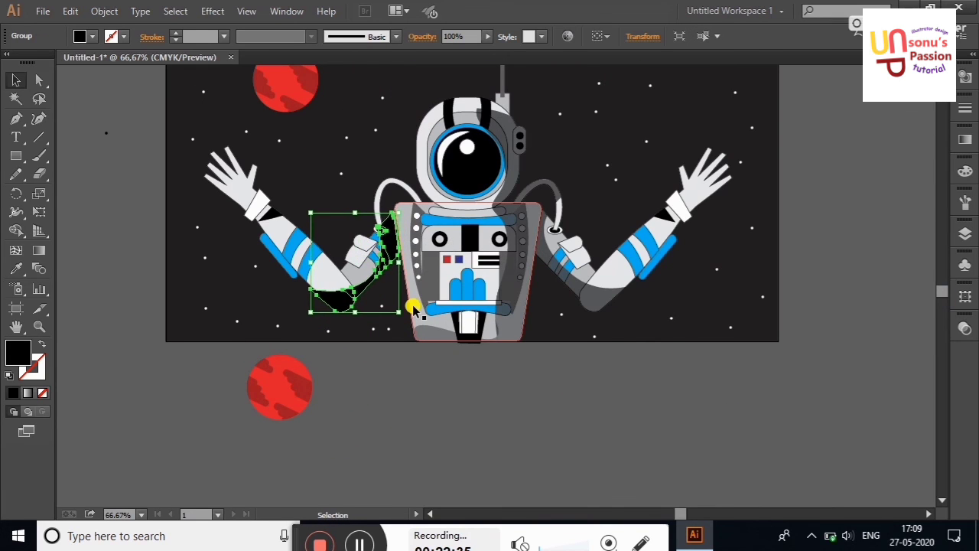
Step: Copy the right arm shadow's 49% opacity onto the left arm shadow with the Eyedropper
click(102, 313)
key(ctrl+z)
click(16, 267)
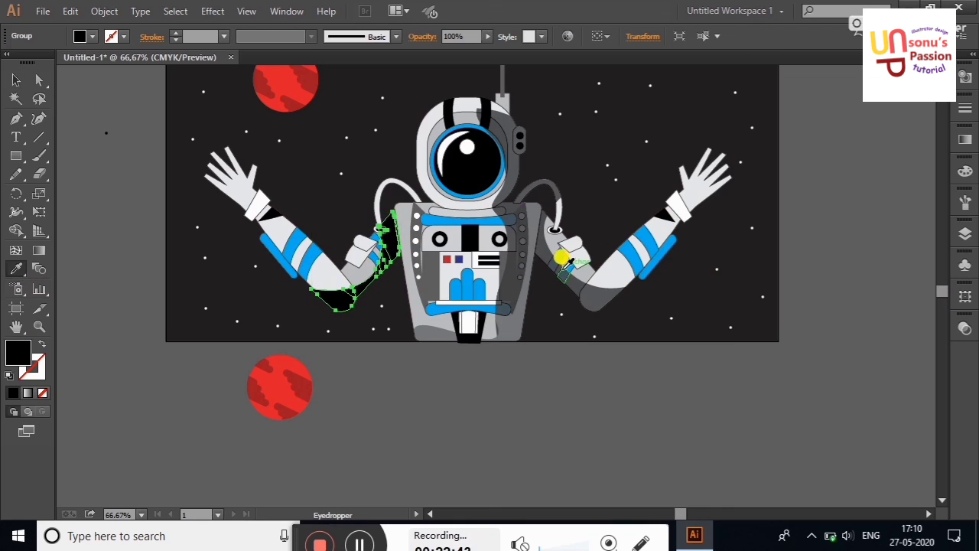
click(564, 269)
click(16, 79)
click(81, 127)
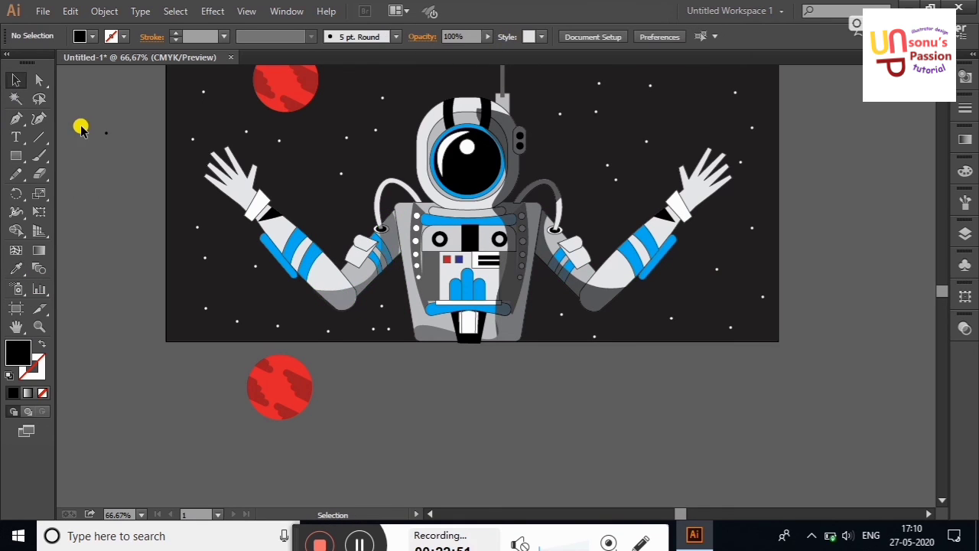
click(392, 249)
click(114, 212)
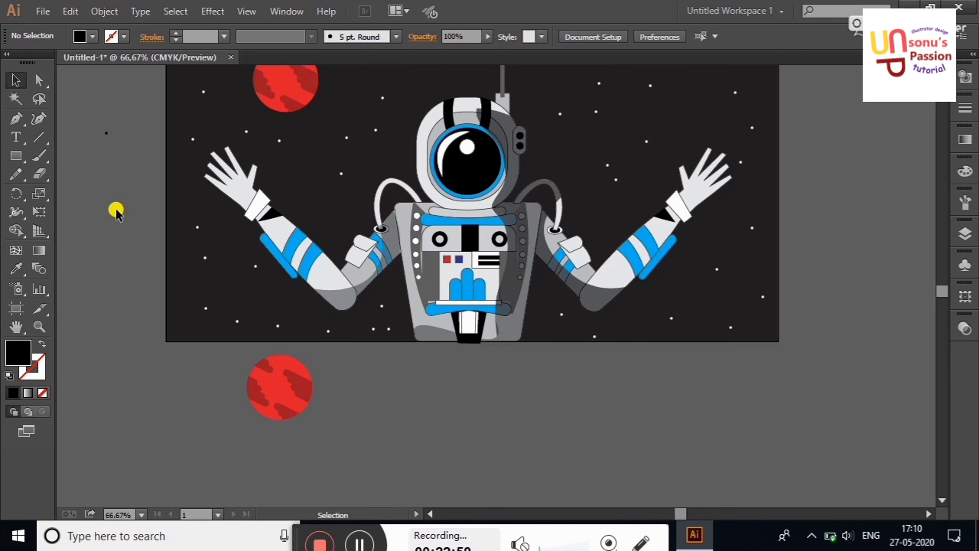
click(389, 235)
click(102, 218)
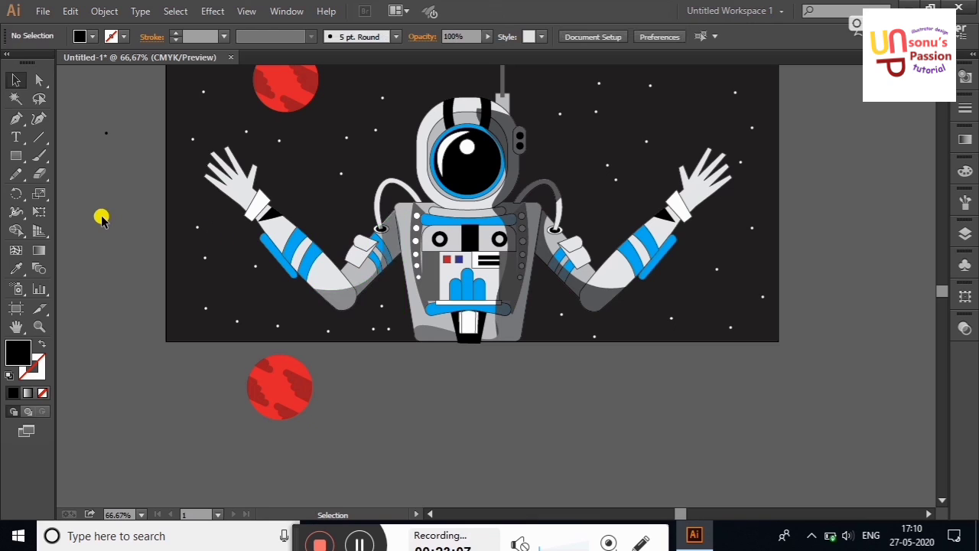
Step: Select the spare planet below the artboard and make Layer 3 active
scroll(121, 407, up, 2)
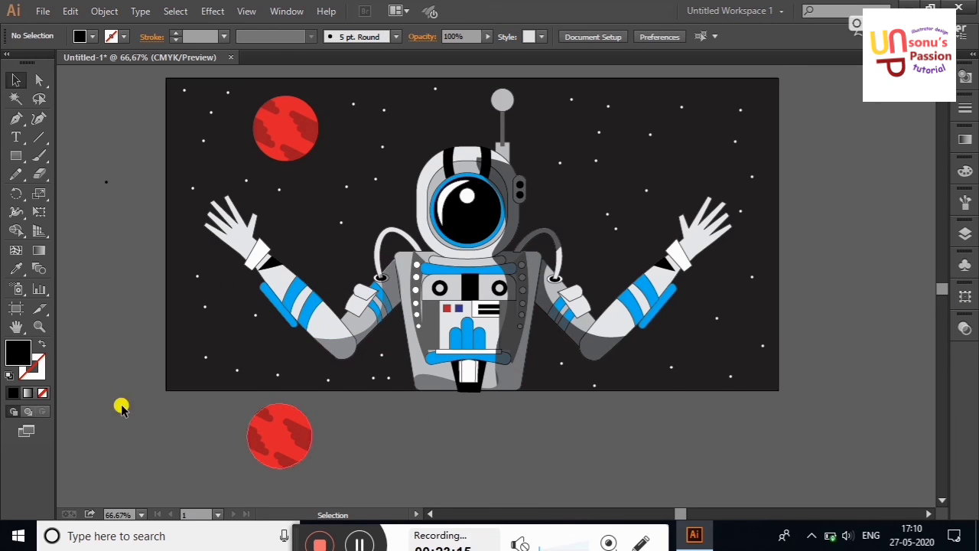
click(295, 459)
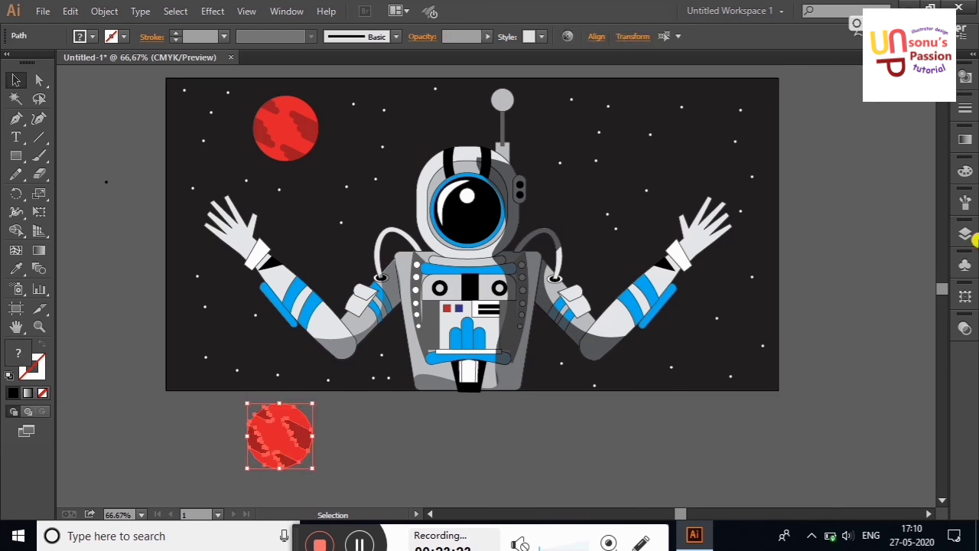
right_click(262, 451)
key(Escape)
click(965, 233)
click(868, 243)
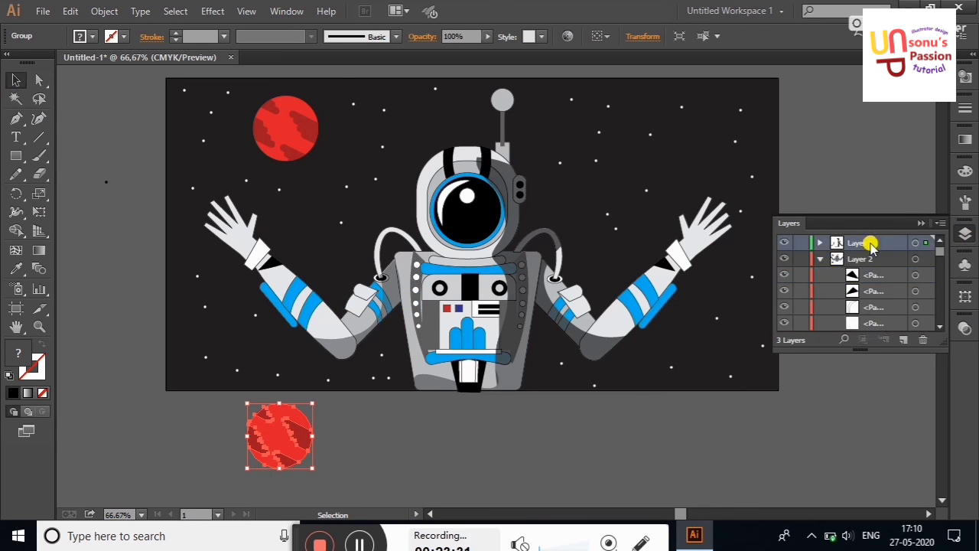
key(shift+e)
key(v)
Step: Make an offset copy of the spare planet and merge overlapping regions with Shape Builder
drag(312, 469, 306, 417)
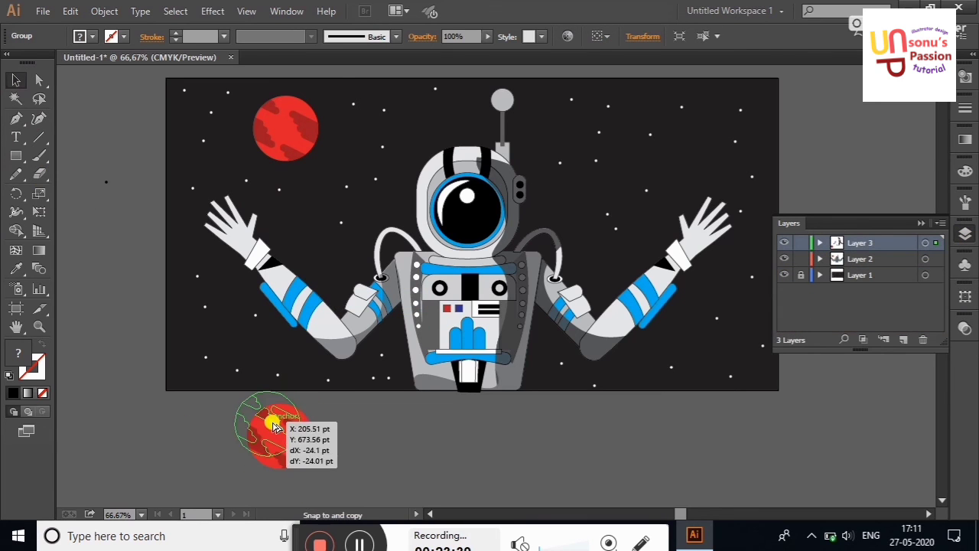
click(16, 230)
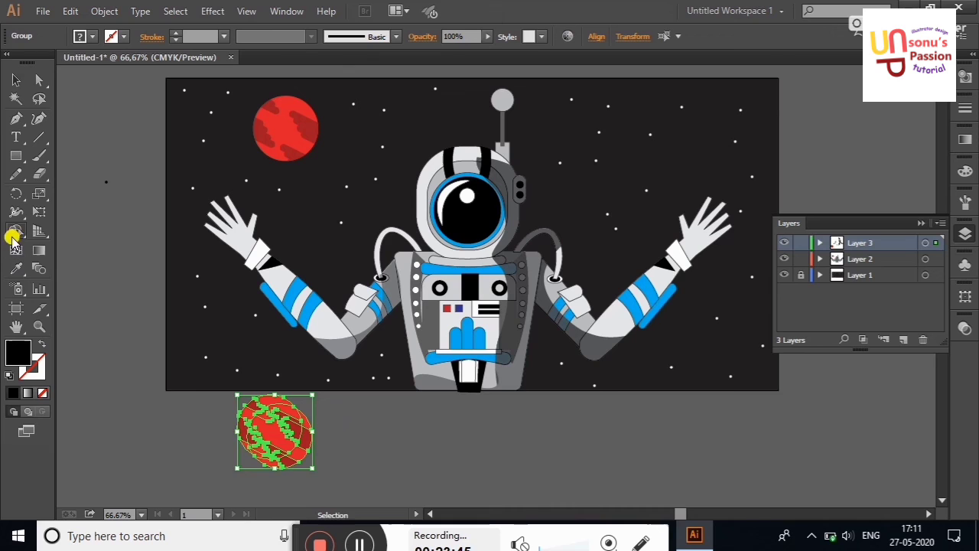
click(262, 405)
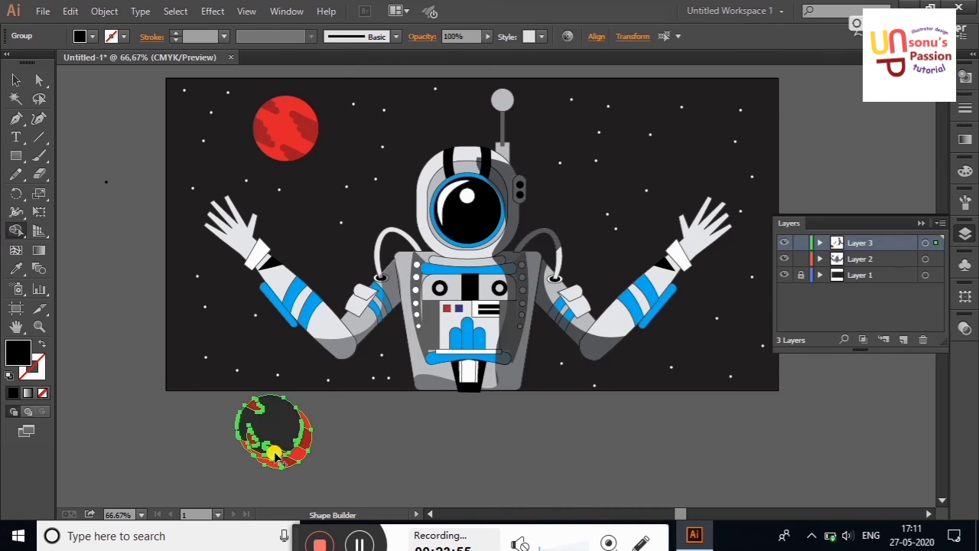
drag(255, 405, 276, 427)
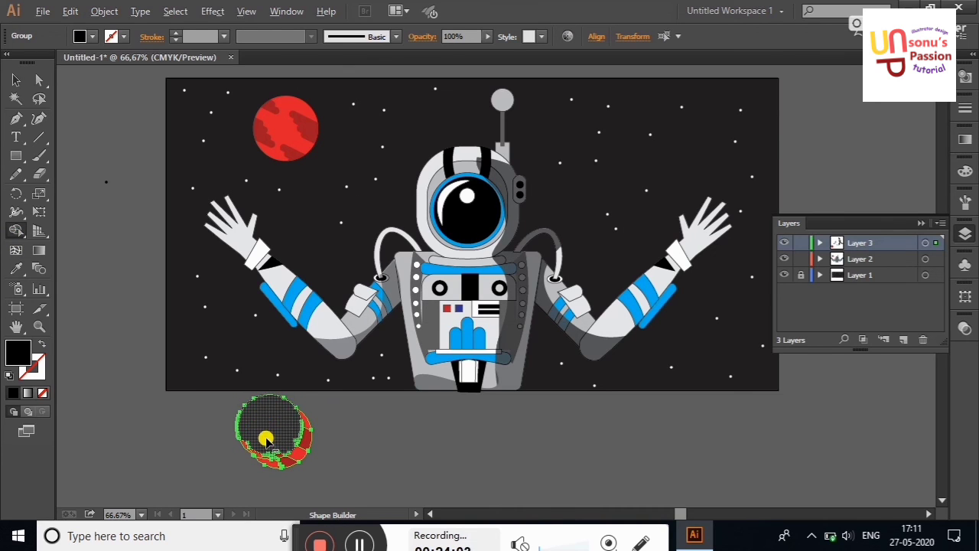
Step: Delete the planet copy, set the fill to red and make Layer 2 active
alt+click(265, 438)
right_click(199, 436)
key(Delete)
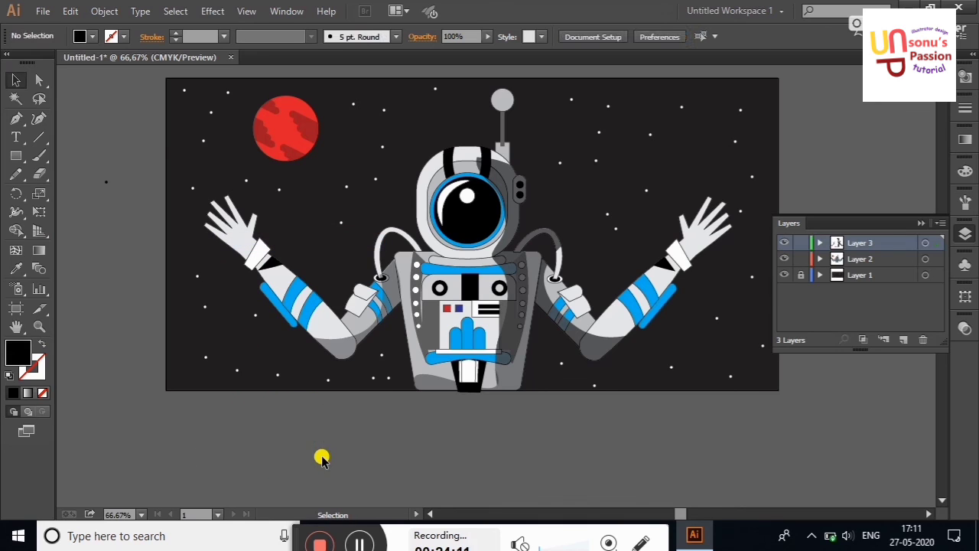
click(271, 133)
click(115, 107)
Step: Draw a red circle left of the artboard and move it onto Layer 3
mouse_move(79, 300)
mouse_down()
mouse_move(130, 321)
mouse_move(147, 367)
mouse_up()
click(819, 258)
scroll(862, 273, up, 5)
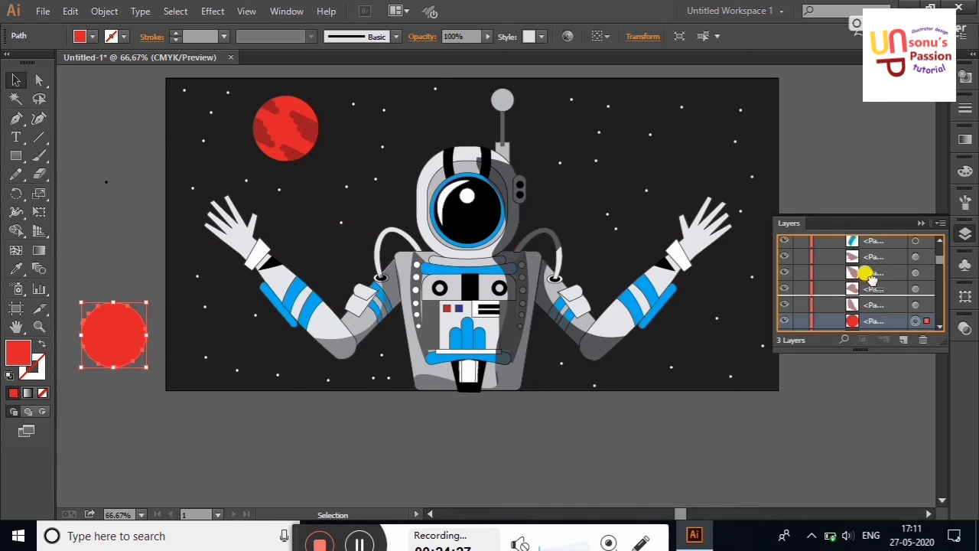
click(860, 242)
click(819, 258)
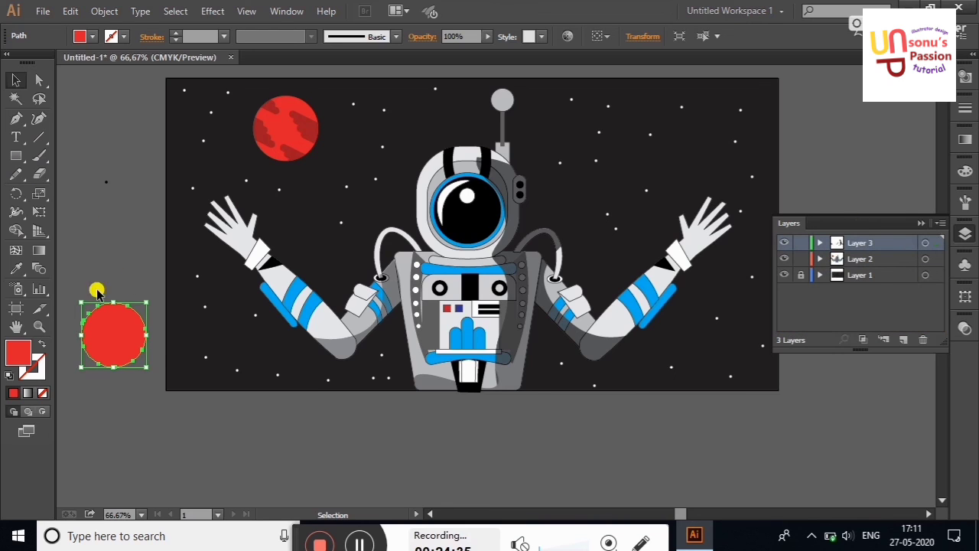
Step: Trim the circle and an offset copy into a crescent with Shape Builder
drag(105, 335, 97, 327)
mouse_move(118, 245)
mouse_down()
mouse_move(65, 337)
mouse_move(84, 295)
mouse_up()
click(16, 230)
click(84, 37)
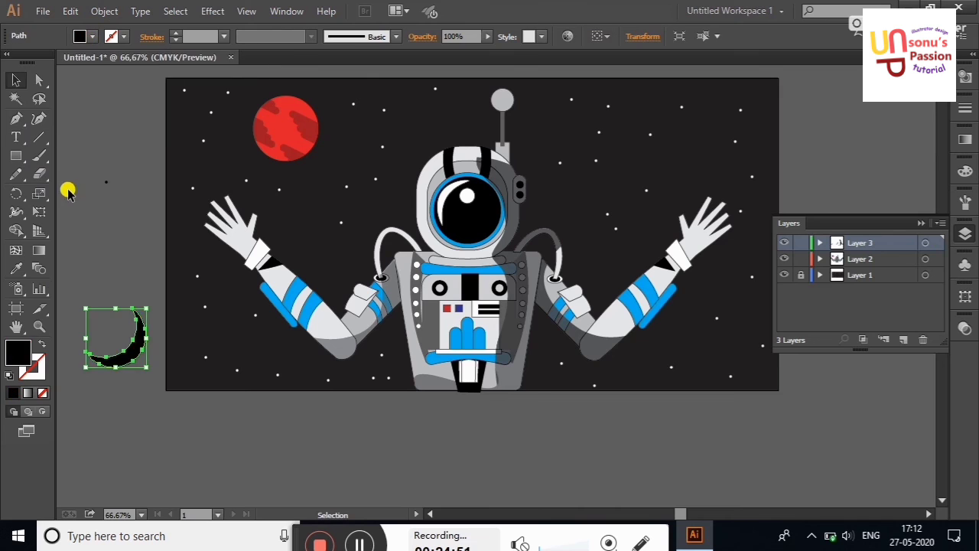
key(v)
Step: Place the crescent on the planet's lower-right edge at 84% opacity
mouse_move(135, 359)
mouse_down()
mouse_move(289, 153)
mouse_move(300, 170)
mouse_up()
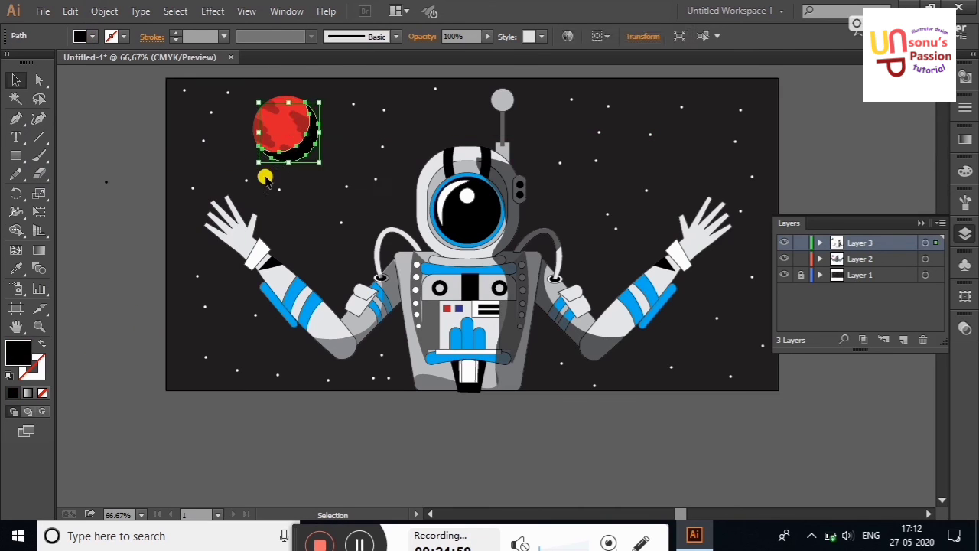
click(122, 241)
click(300, 150)
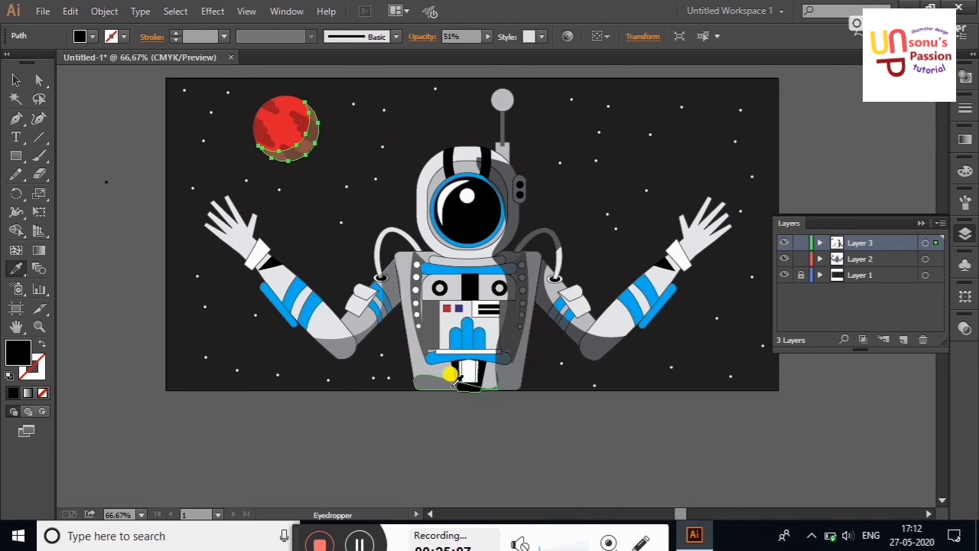
click(487, 36)
drag(487, 49, 455, 49)
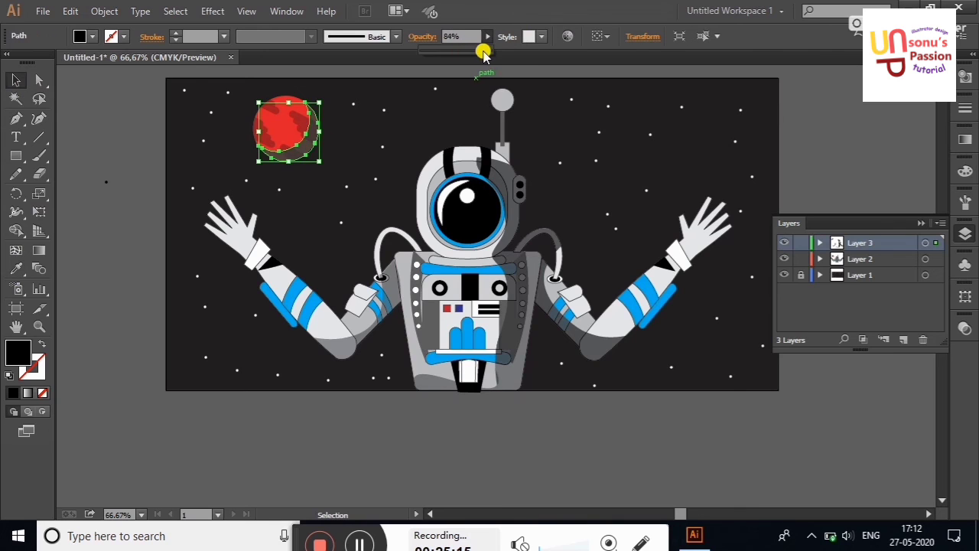
click(104, 84)
Step: Fill the crescent shadow with a darker red
click(304, 147)
click(91, 36)
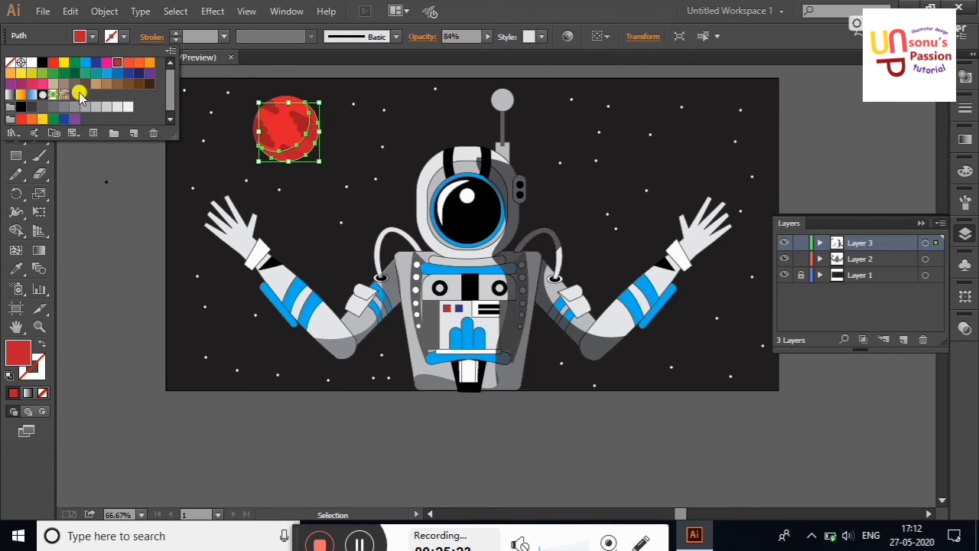
double_click(17, 352)
click(651, 169)
click(153, 114)
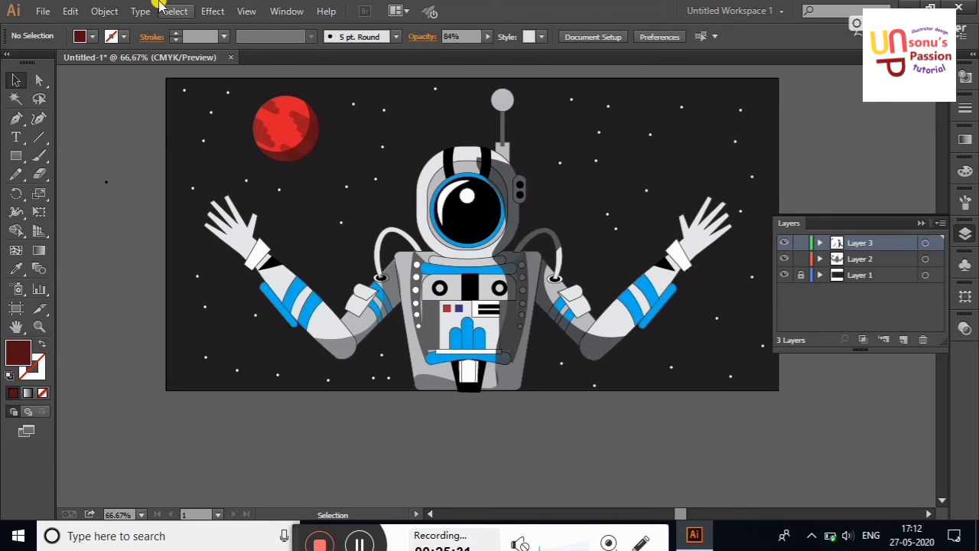
click(921, 223)
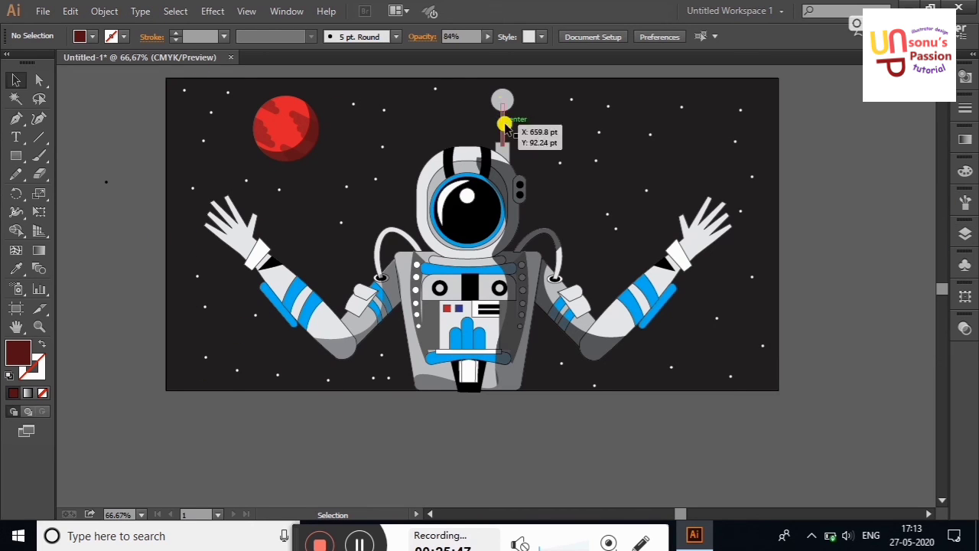
Step: Trim a crescent from an offset copy of the antenna ball with Shape Builder
click(503, 99)
click(234, 438)
drag(233, 437, 227, 427)
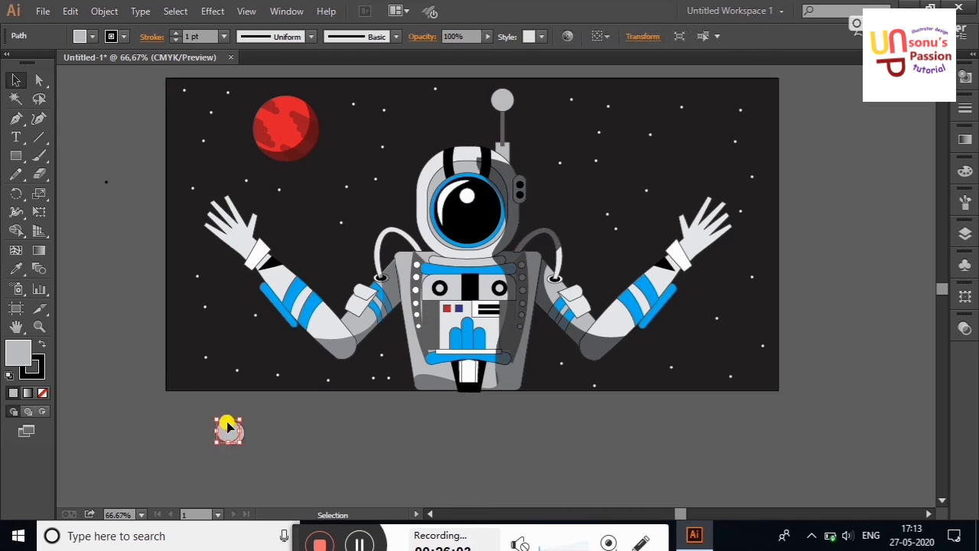
click(12, 236)
mouse_move(212, 422)
mouse_down()
mouse_move(246, 446)
mouse_move(499, 88)
mouse_up()
key(v)
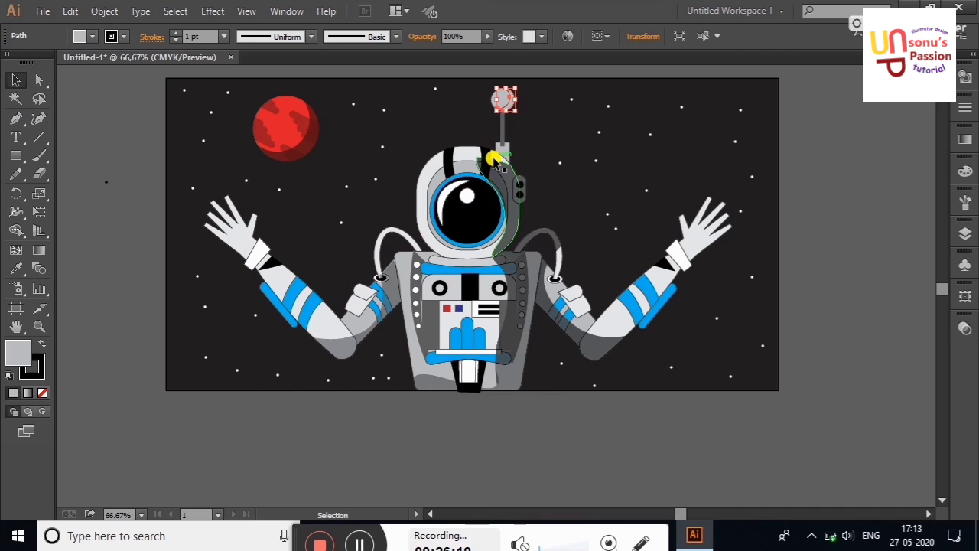
Step: Give the antenna crescent no stroke and the sampled dark shadow fill at 49% opacity
click(123, 36)
click(12, 61)
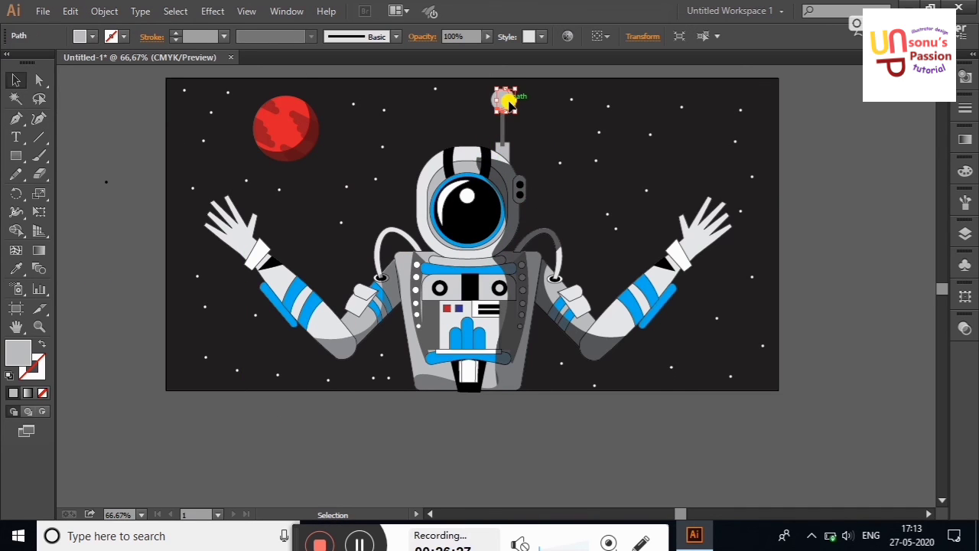
click(16, 268)
click(512, 247)
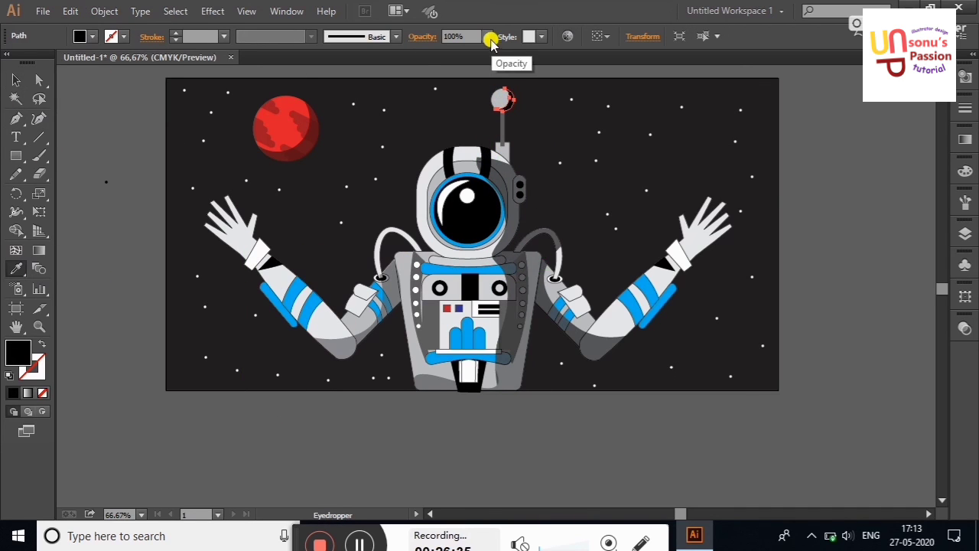
drag(490, 42, 455, 44)
key(v)
click(100, 105)
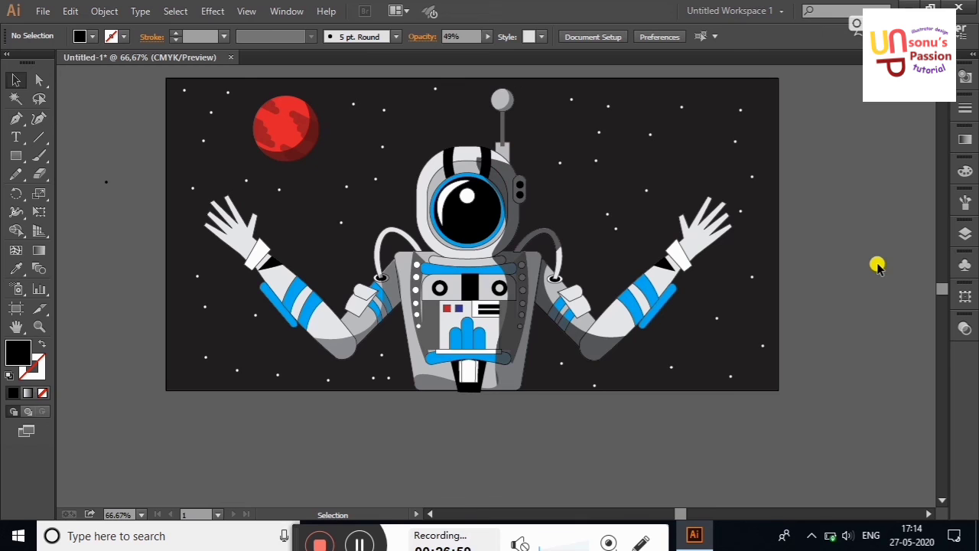
mouse_move(942, 290)
mouse_down()
mouse_move(943, 280)
mouse_move(943, 292)
mouse_up()
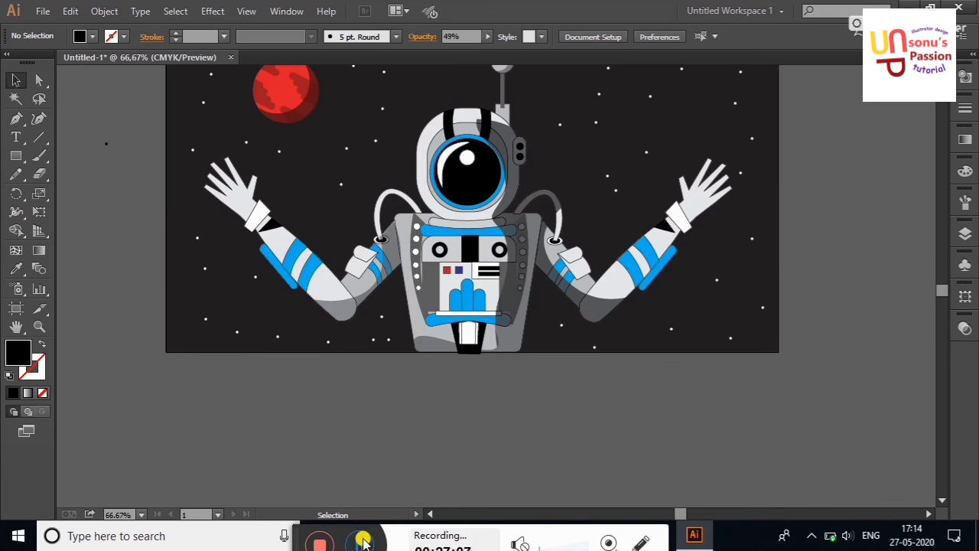